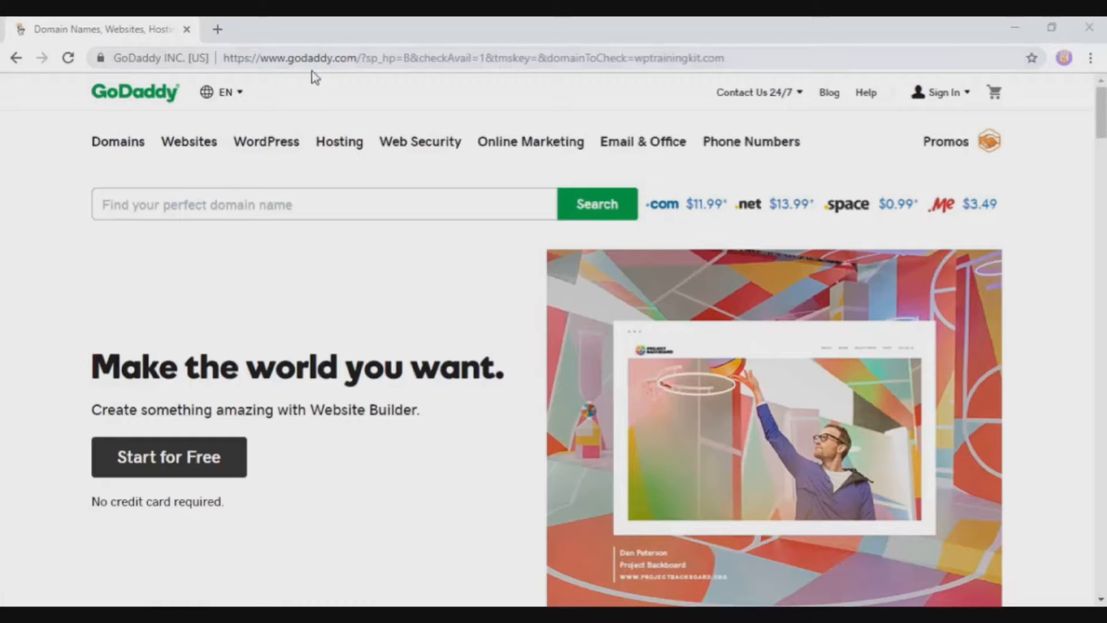
Load the GoDaddy home page at godaddy.com.
left_click(289, 59)
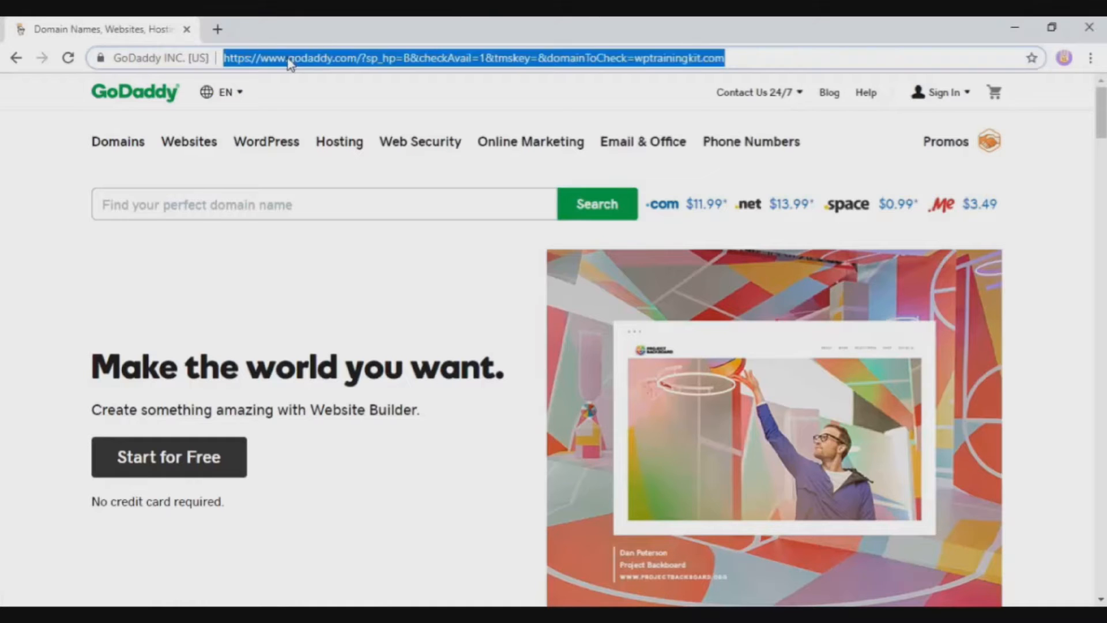
type("godaddy.com")
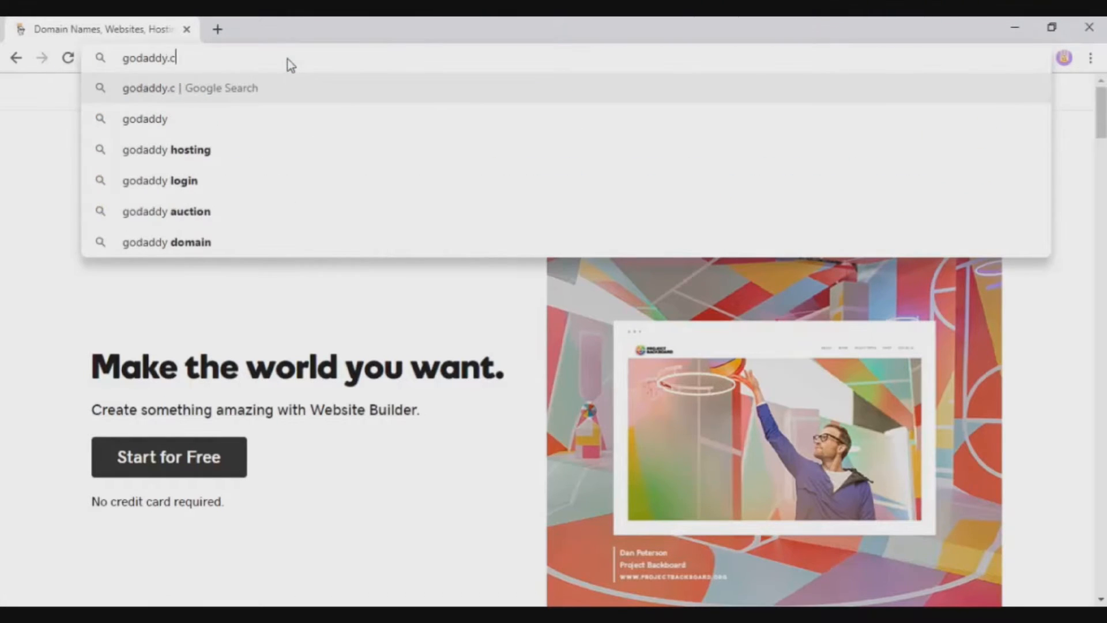
key("Return")
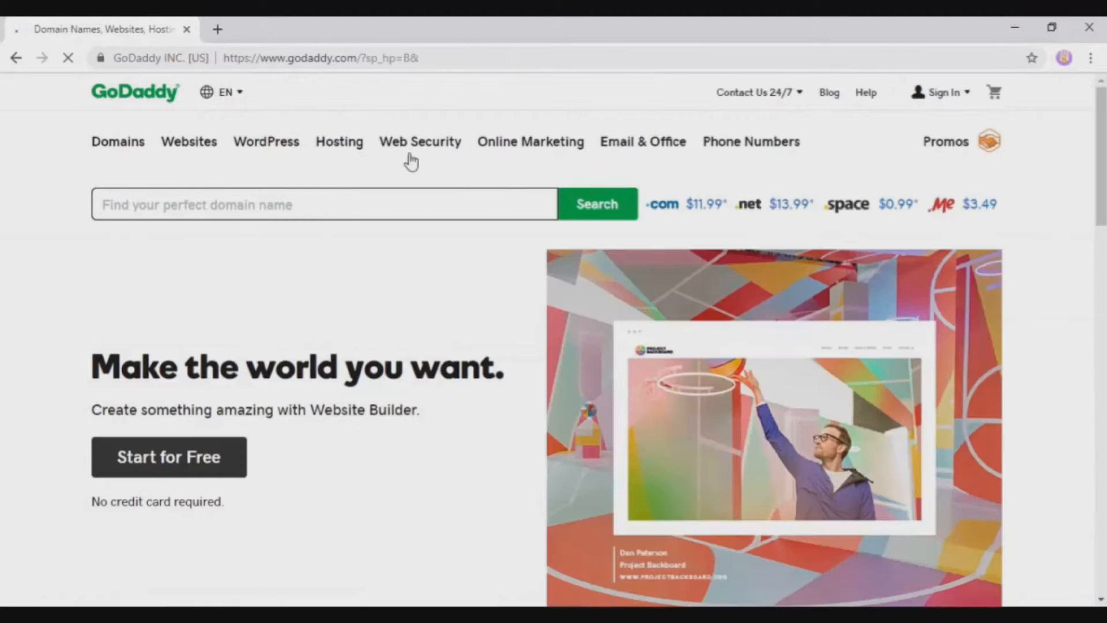
Search for the domain wptrainingkit.com to check its availability.
left_click(265, 202)
left_click(187, 245)
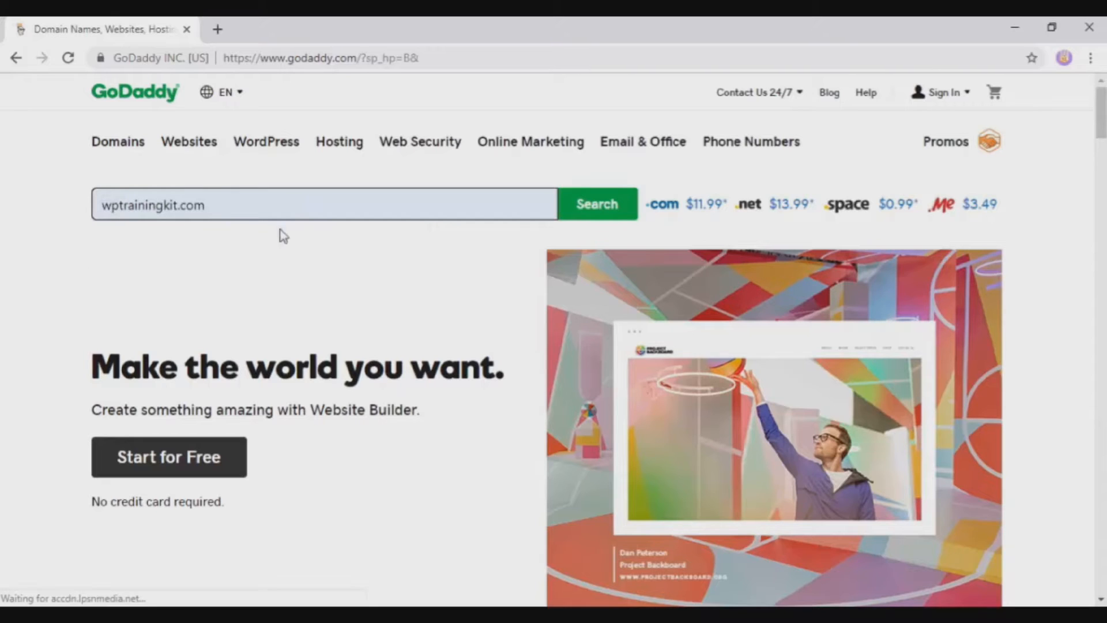
triple_click(279, 219)
key("BackSpace")
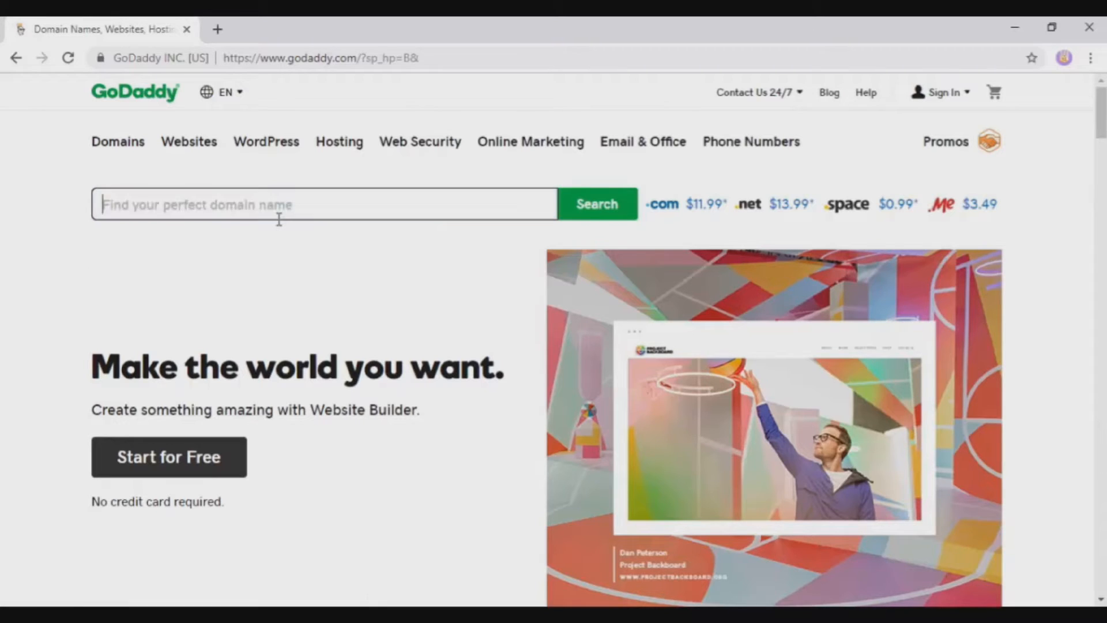
type("wptr")
key("Down")
key("Return")
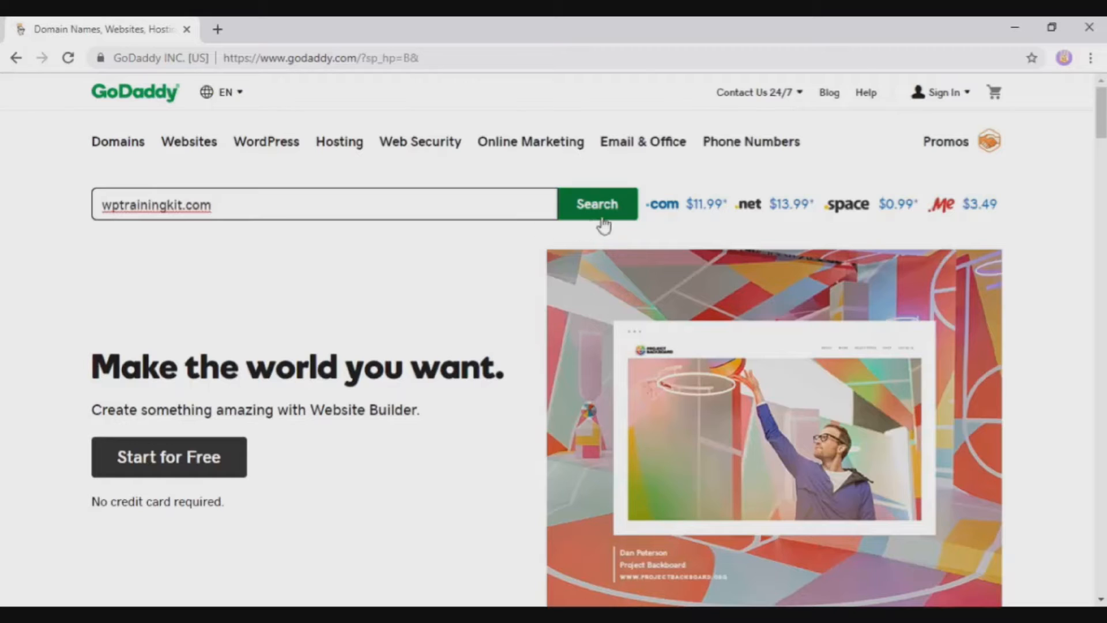
left_click(627, 216)
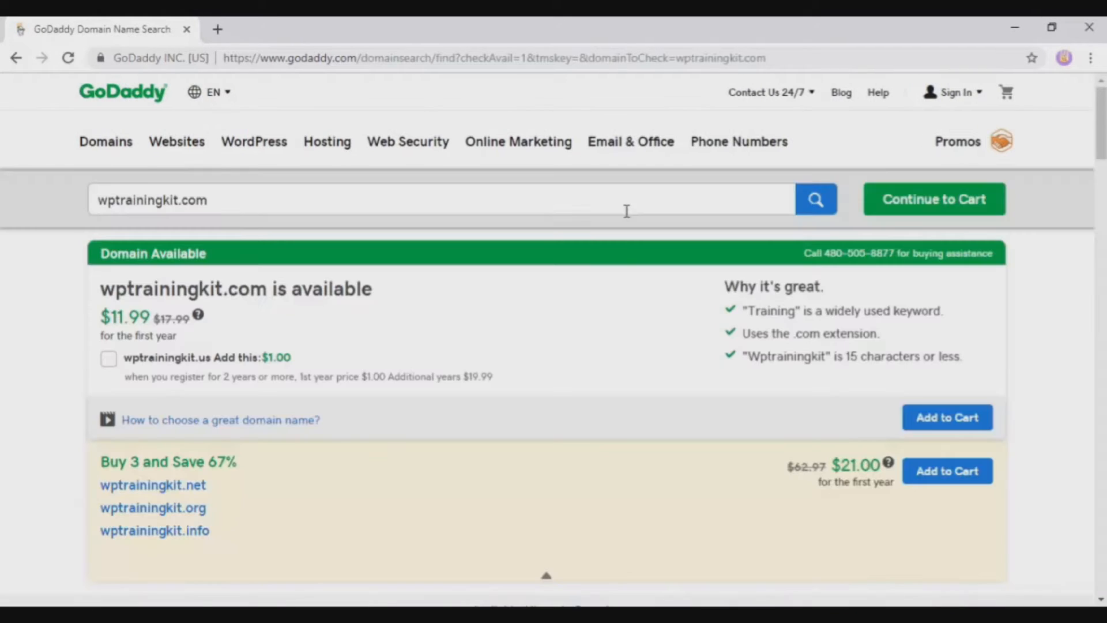
Add wptrainingkit.com from the search results to the cart and continue to its options.
scroll(587, 346, "down", 7)
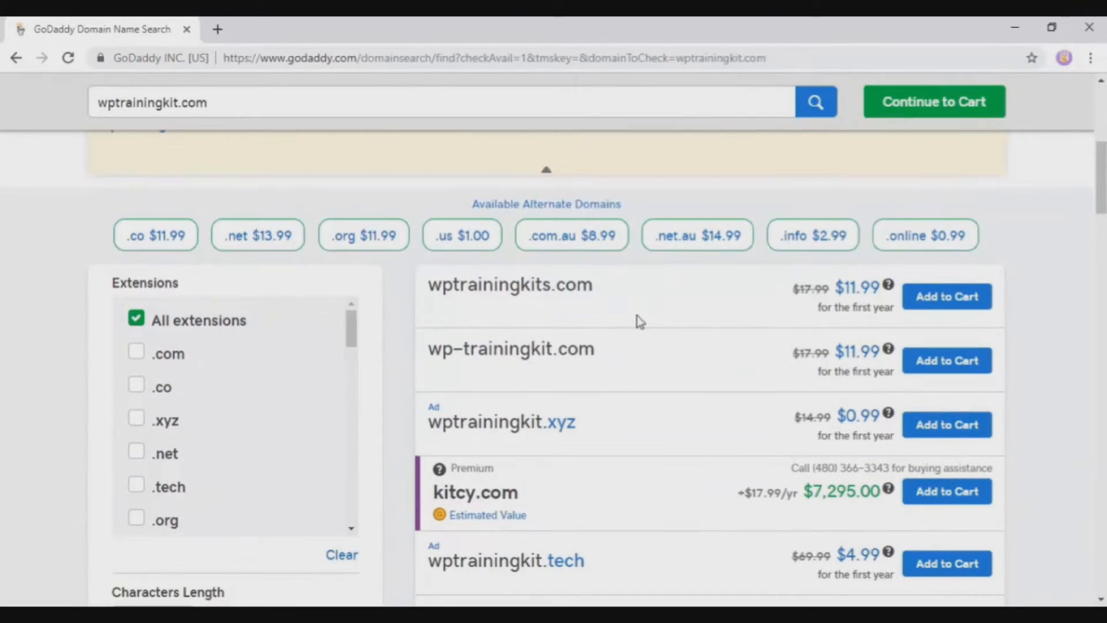
scroll(640, 321, "down", 10)
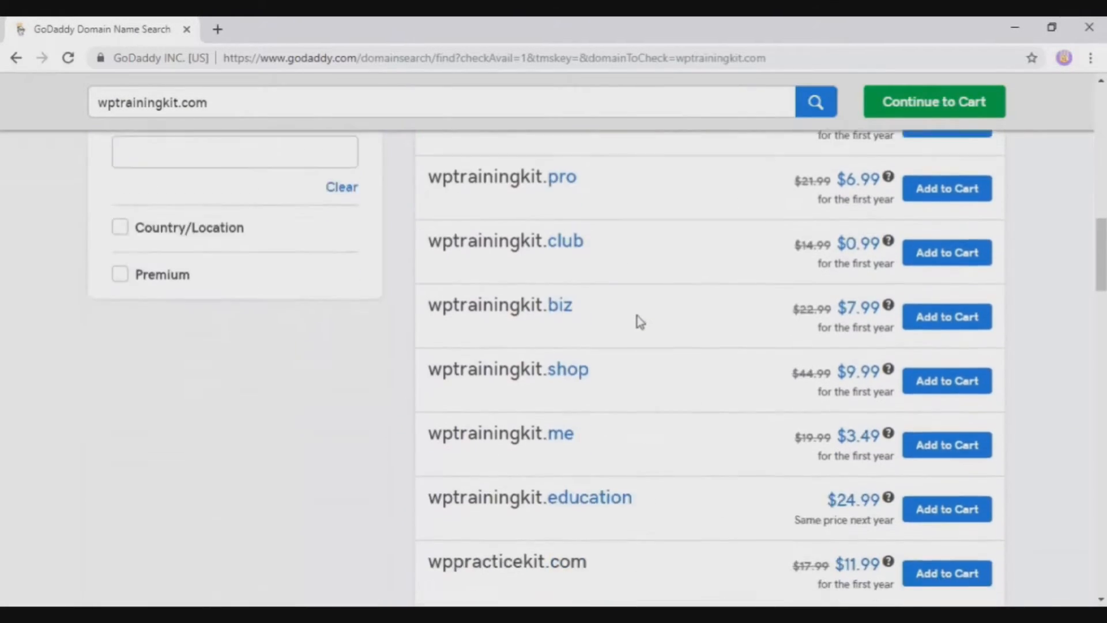
scroll(640, 322, "down", 11)
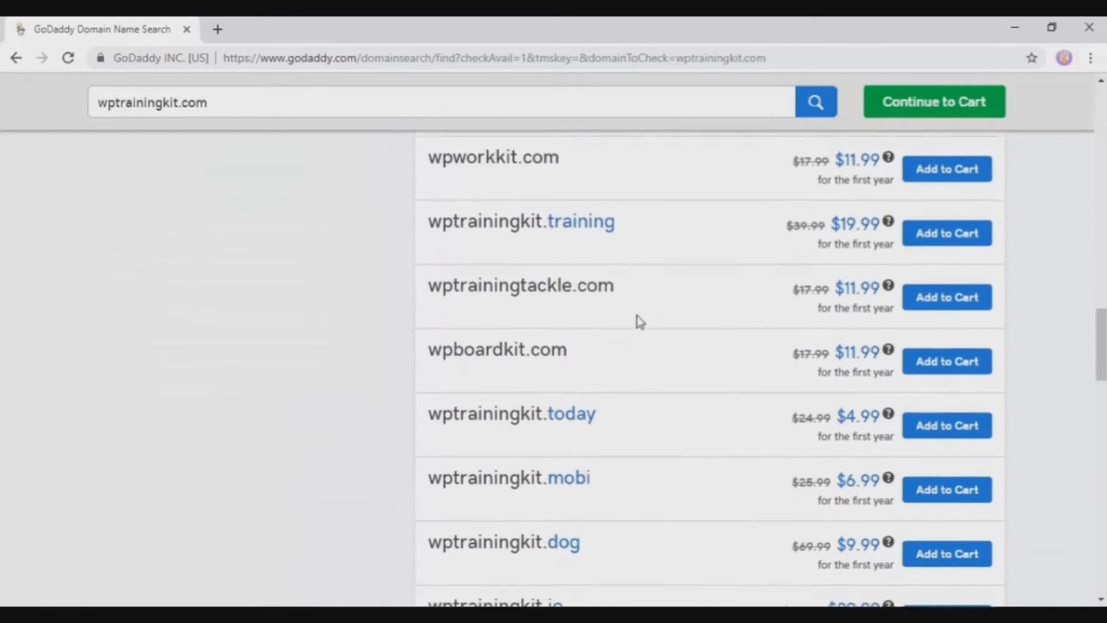
scroll(640, 321, "down", 19)
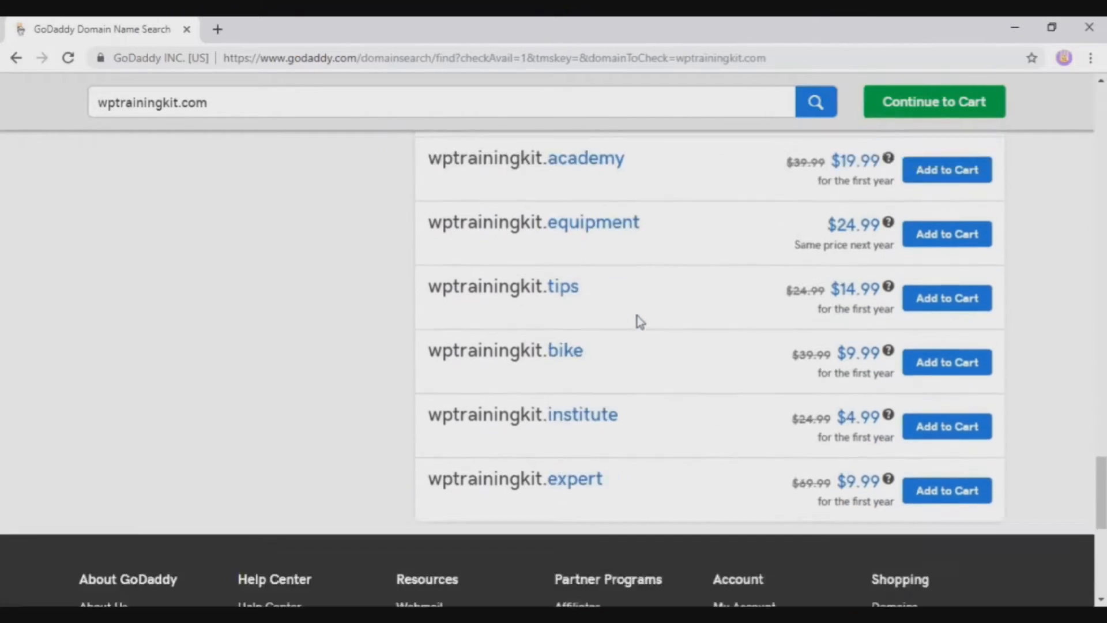
scroll(640, 322, "down", 3)
scroll(640, 322, "up", 20)
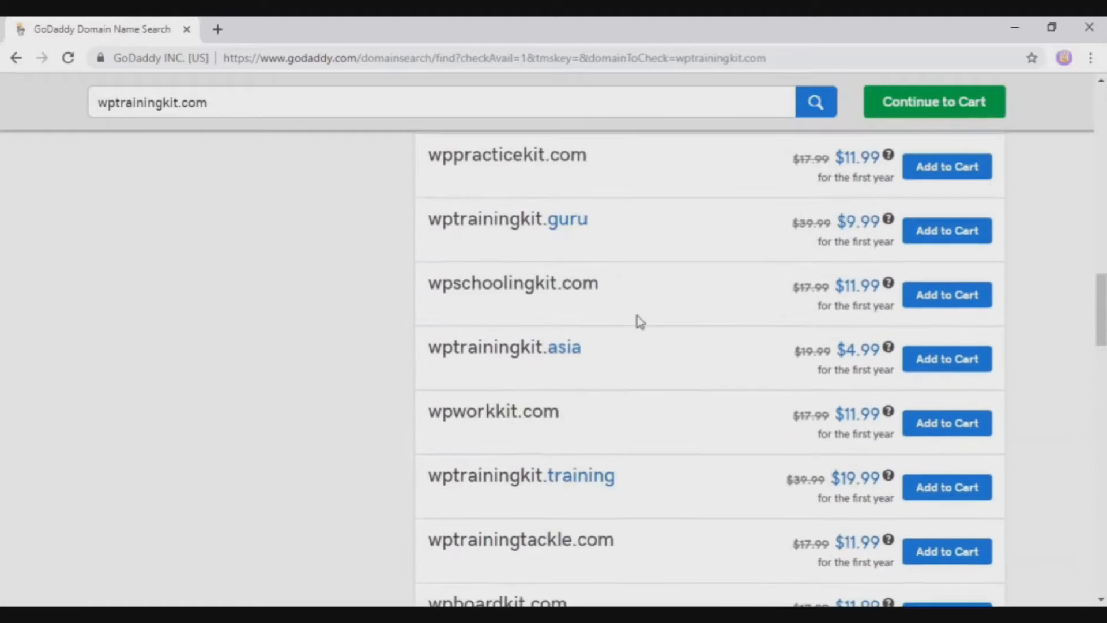
scroll(640, 321, "up", 3)
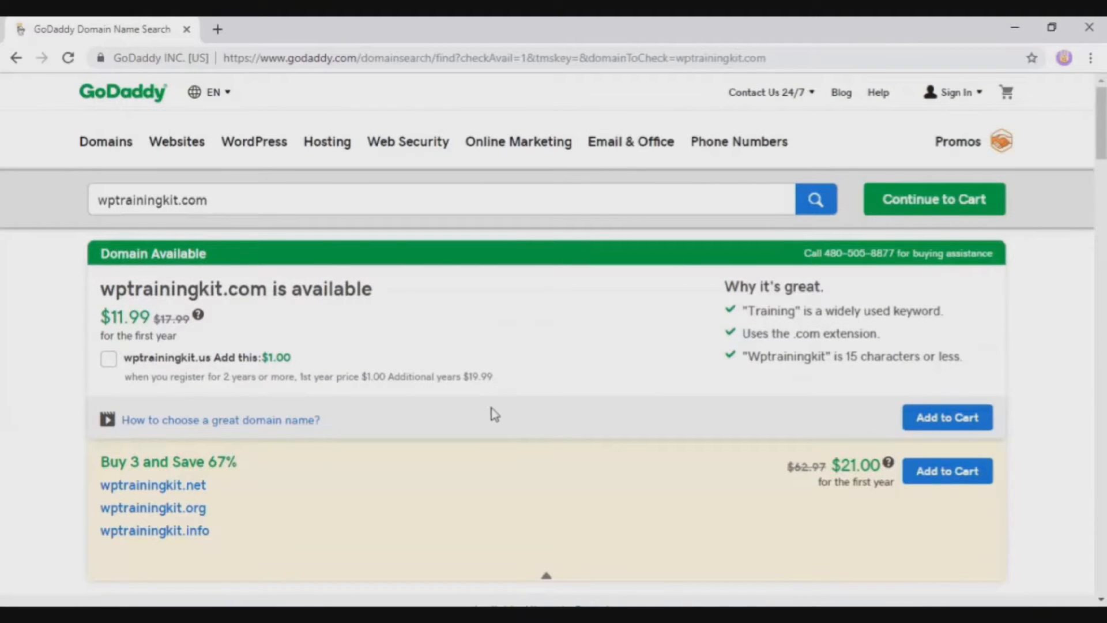
scroll(499, 410, "down", 1)
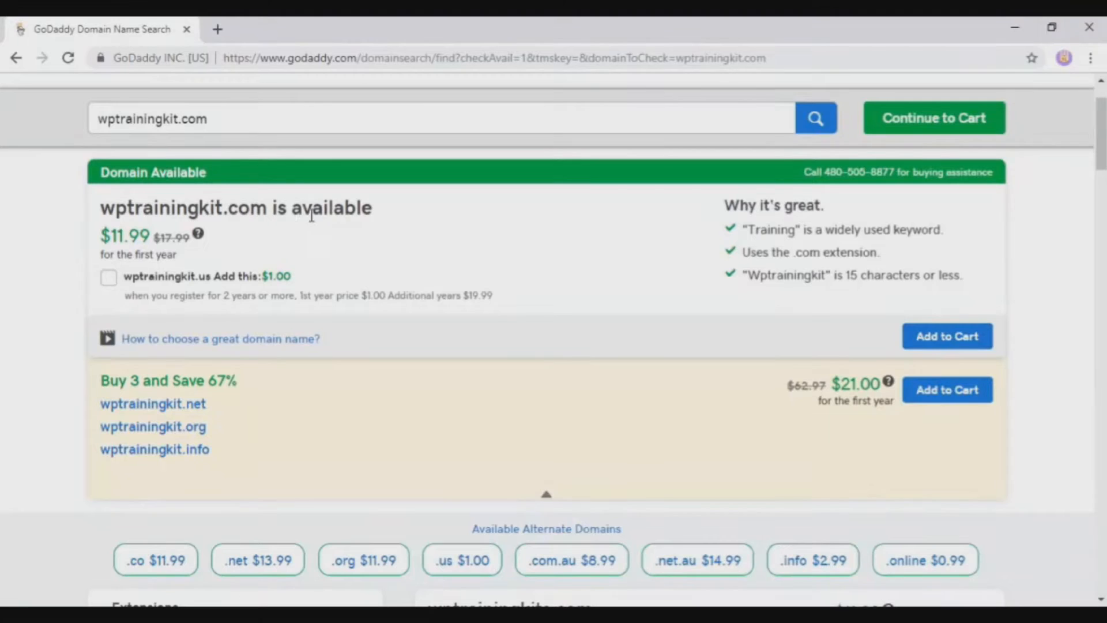
left_click(961, 337)
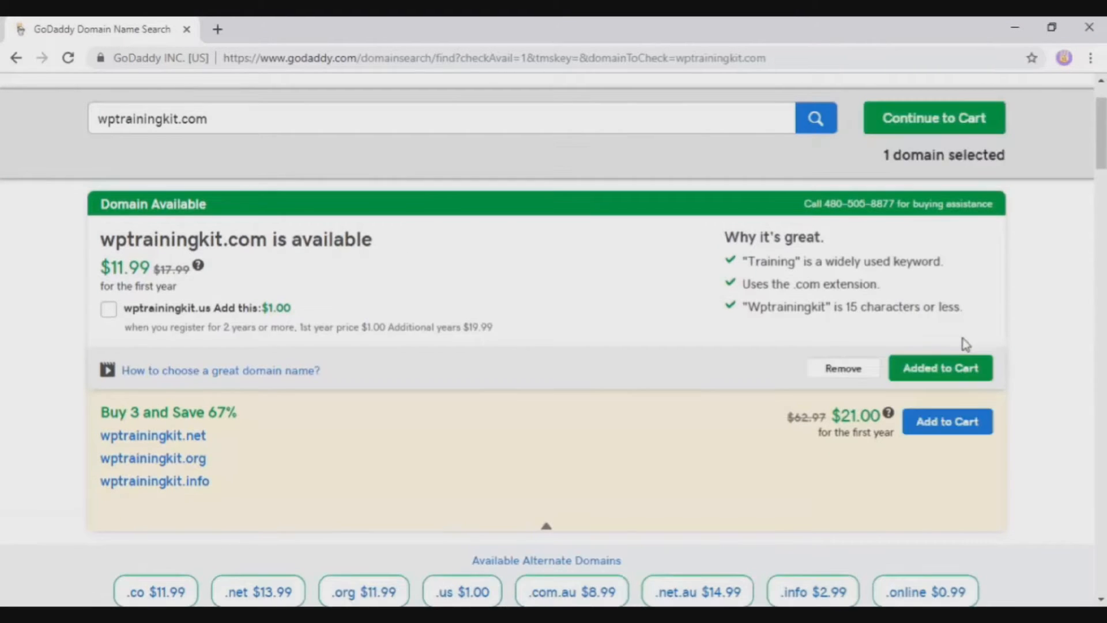
left_click(915, 133)
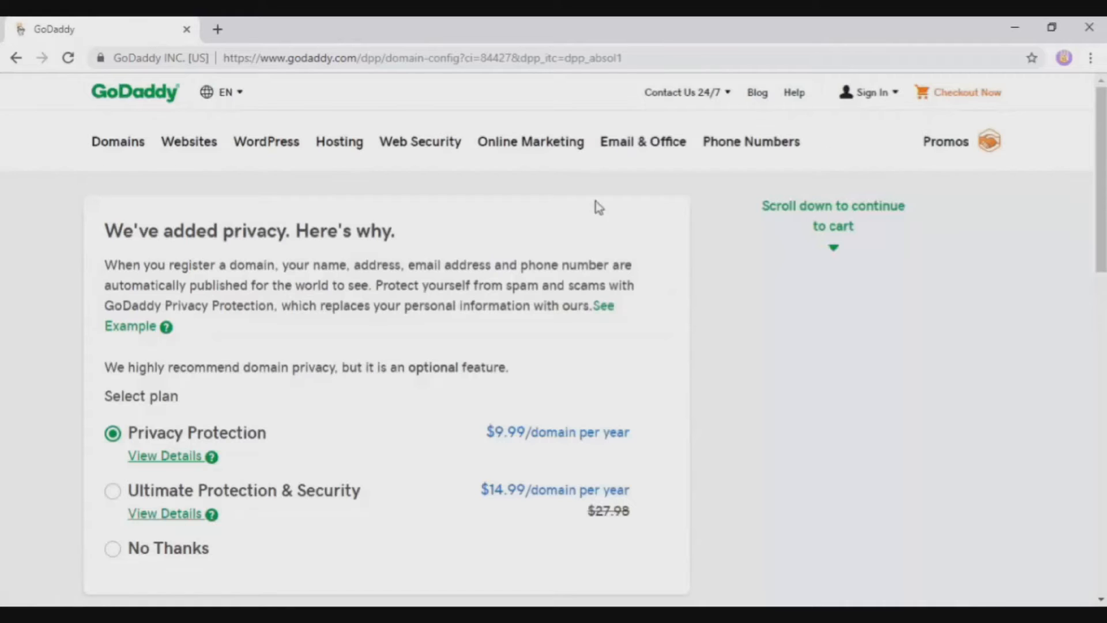
Review the details of the Privacy Protection and Ultimate Protection & Security plans.
scroll(584, 282, "down", 2)
scroll(587, 282, "down", 1)
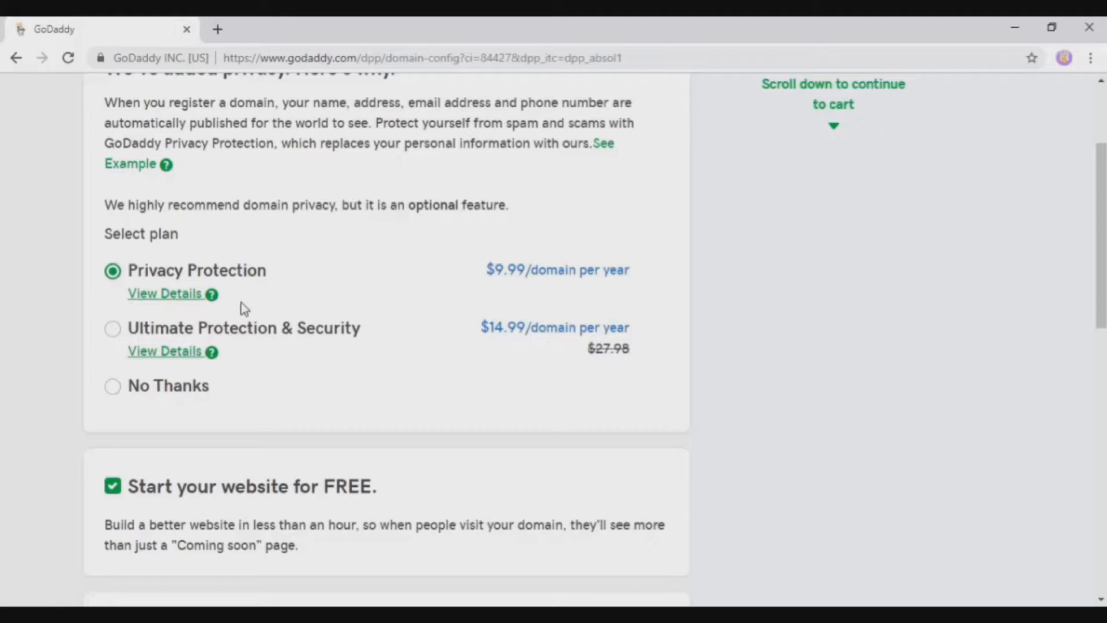
left_click(212, 295)
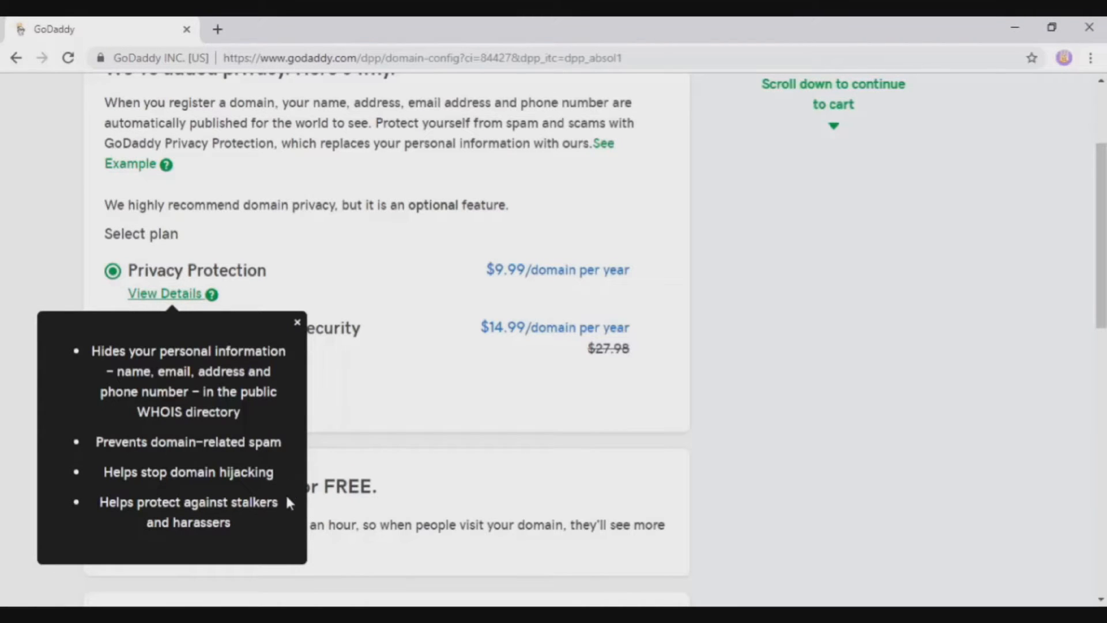
left_click(424, 397)
left_click(211, 355)
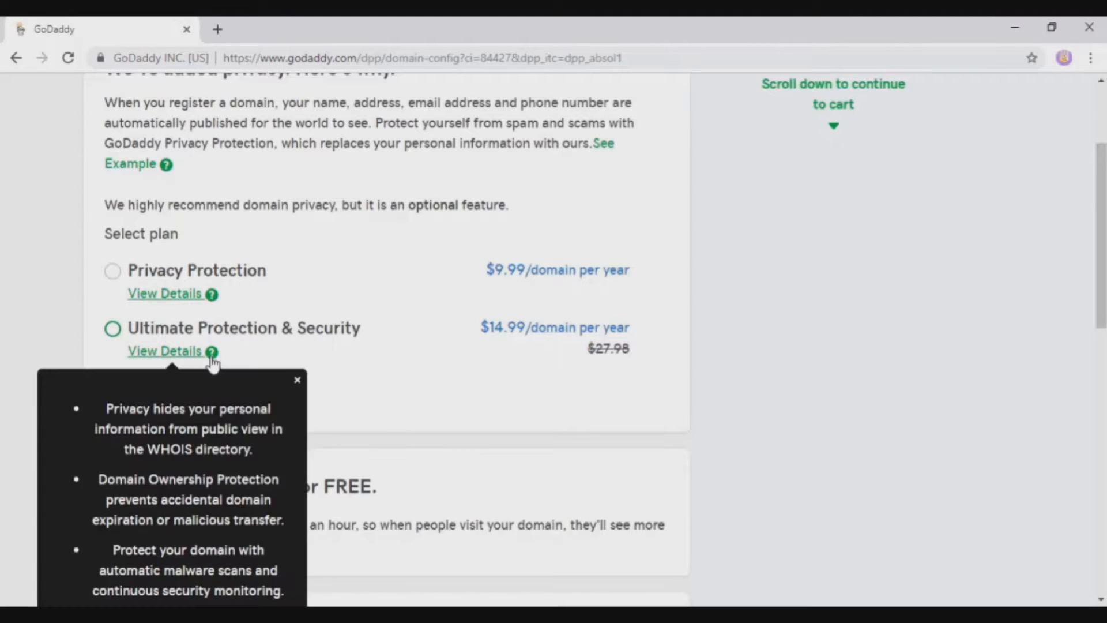
scroll(258, 375, "down", 3)
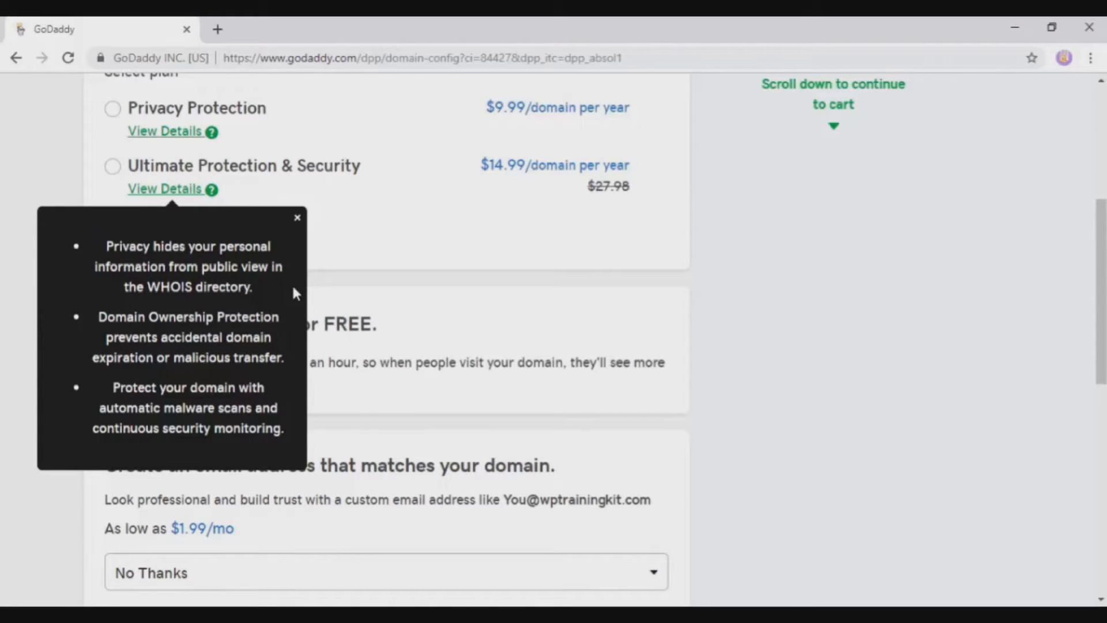
left_click(477, 255)
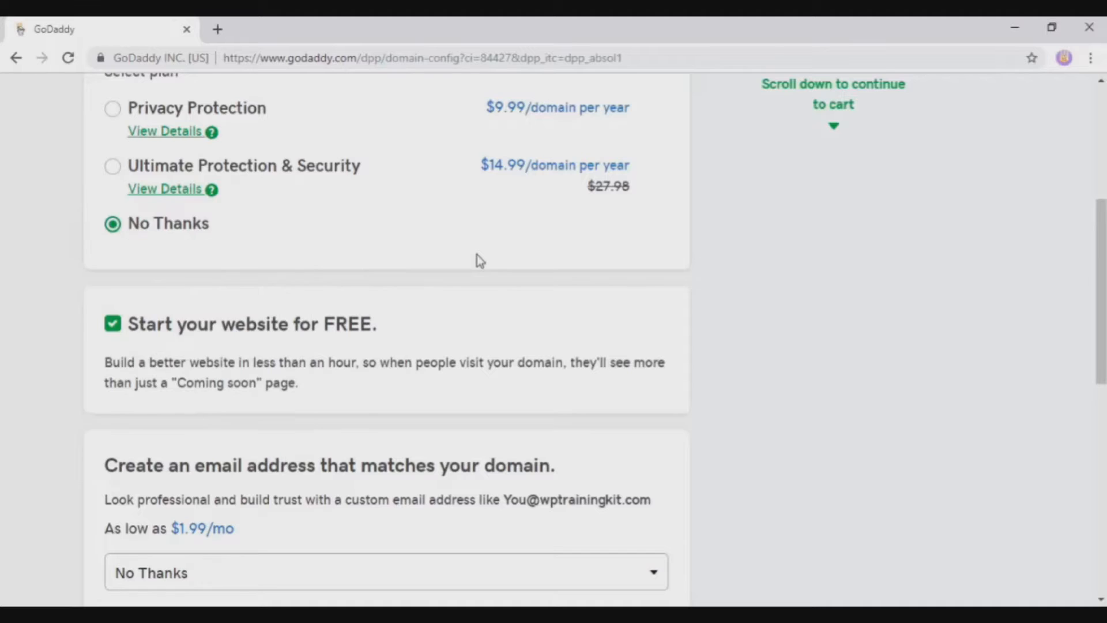
Reselect Privacy Protection, leave the email offer at No Thanks, and continue to the cart.
scroll(478, 256, "up", 2)
scroll(477, 260, "up", 1)
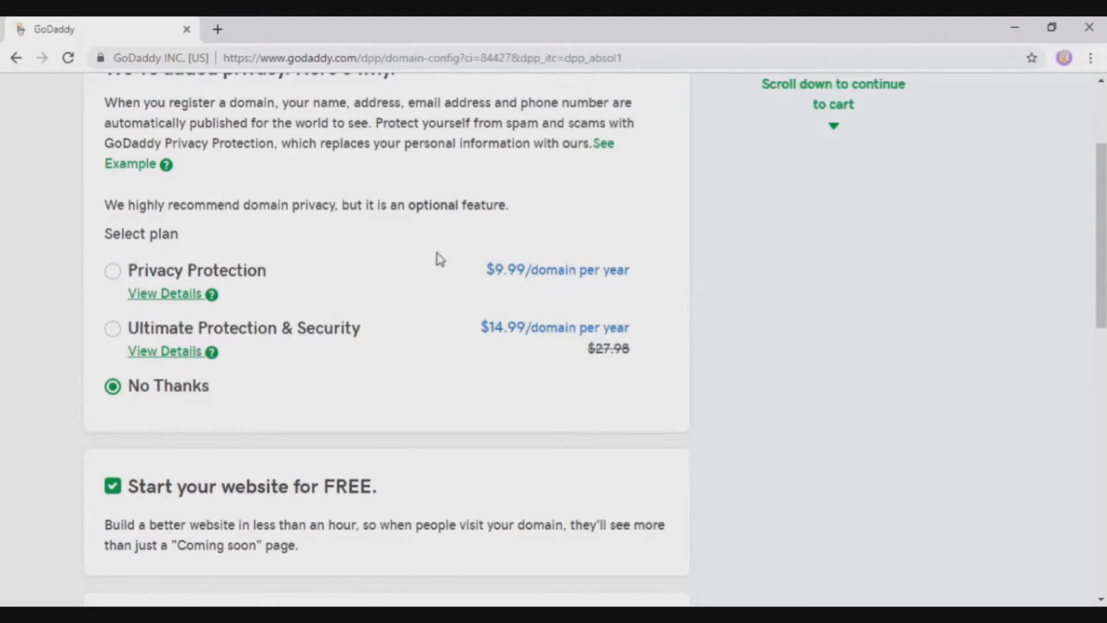
left_click(113, 272)
scroll(414, 288, "down", 3)
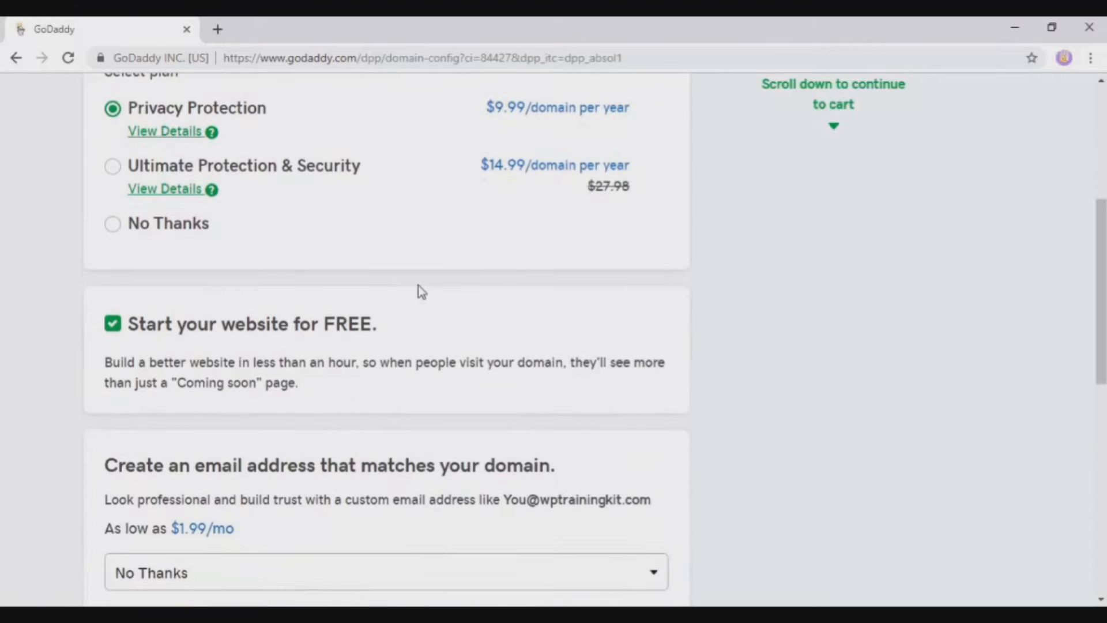
scroll(497, 336, "down", 3)
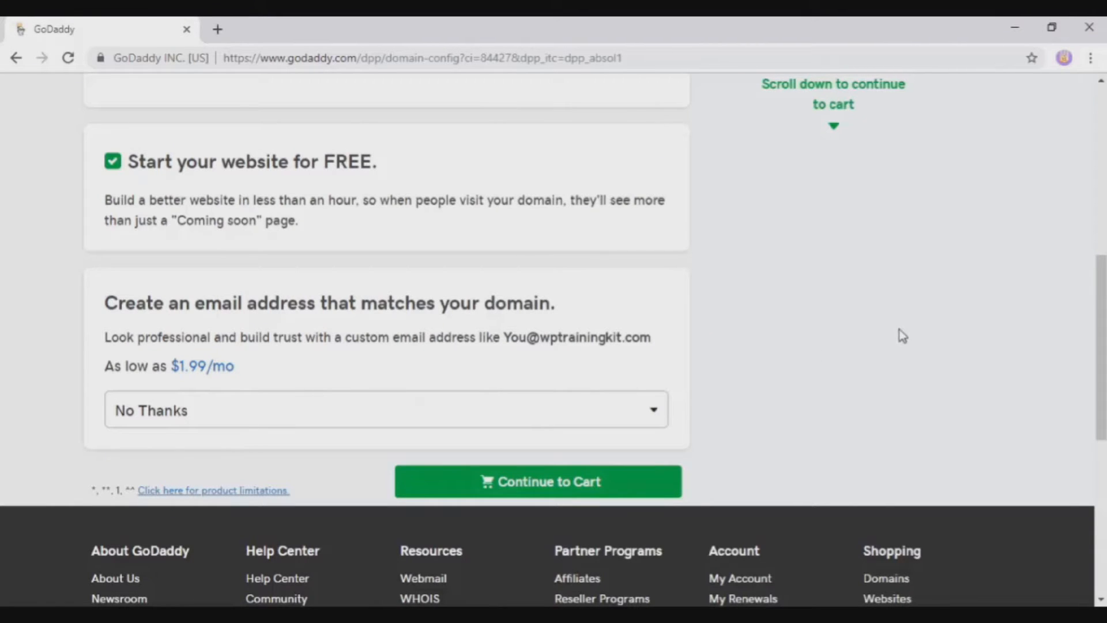
scroll(898, 333, "up", 10)
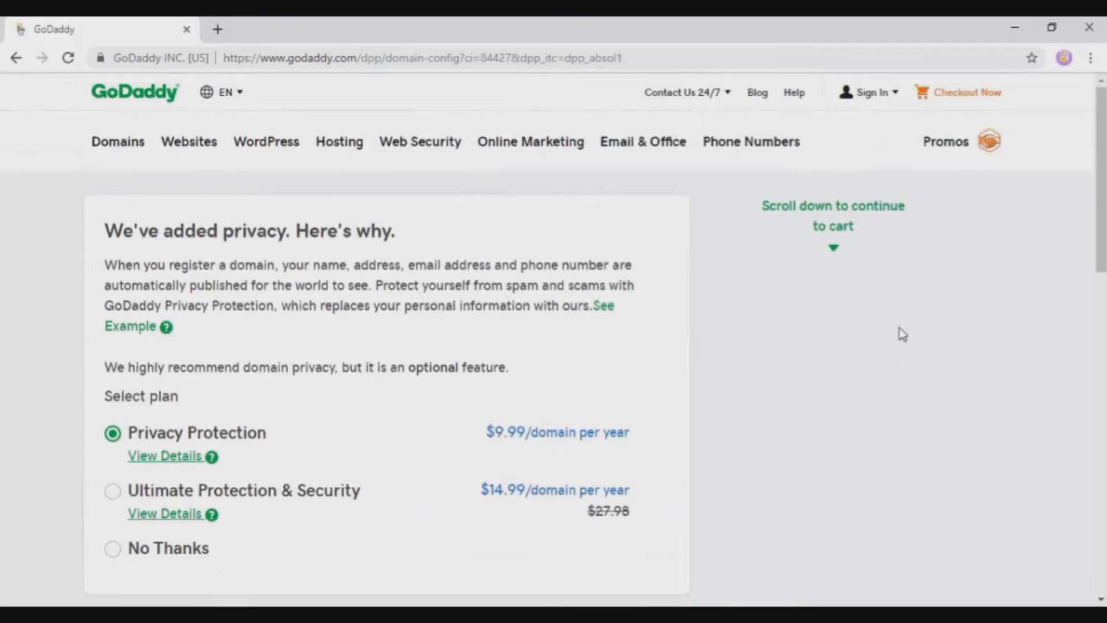
scroll(902, 334, "down", 10)
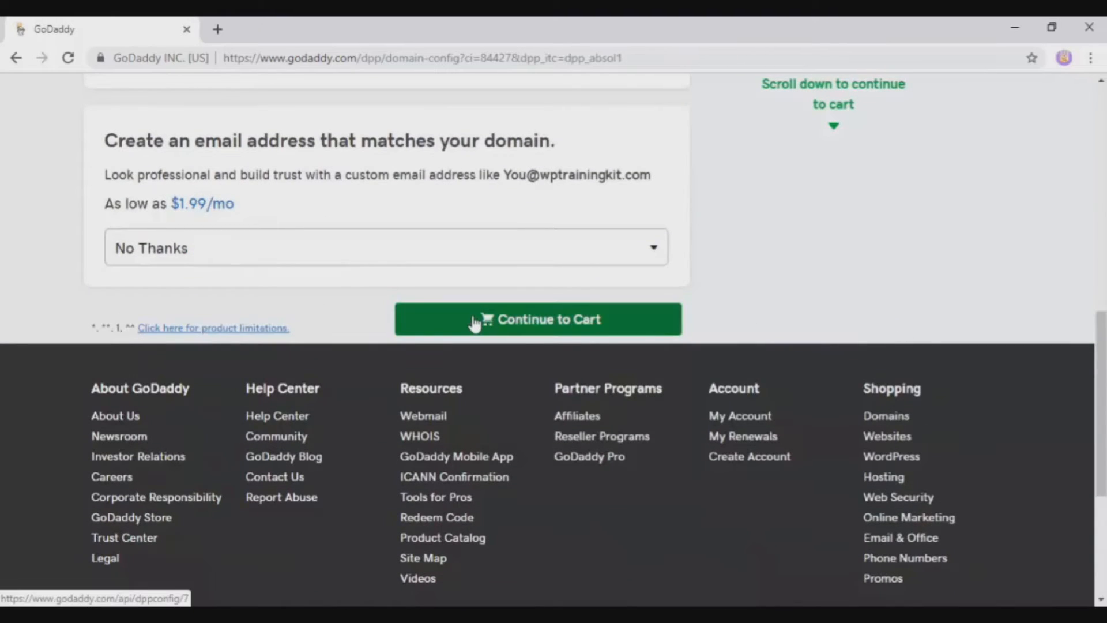
left_click(474, 324)
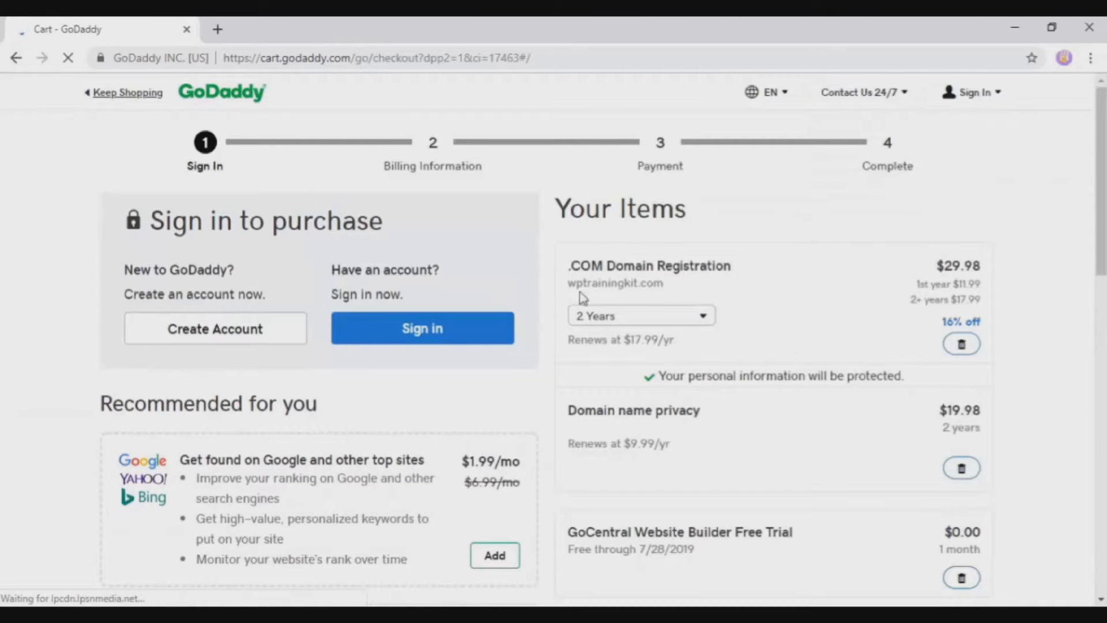
Change the .COM registration term from 2 years to 1 year and check the $22.16 total.
double_click(596, 316)
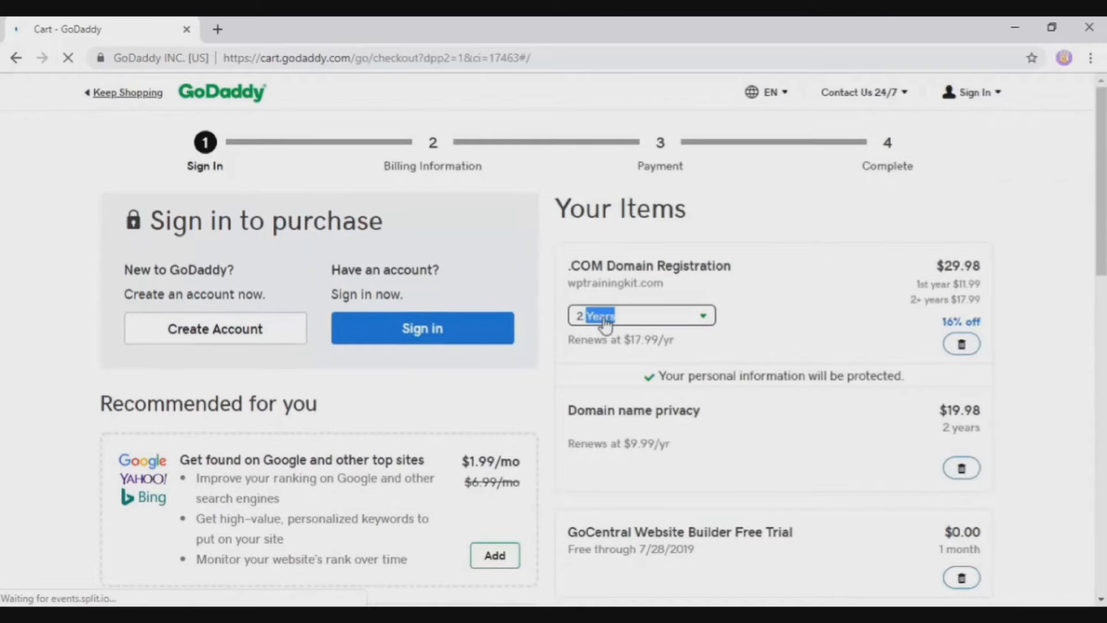
left_click(703, 316)
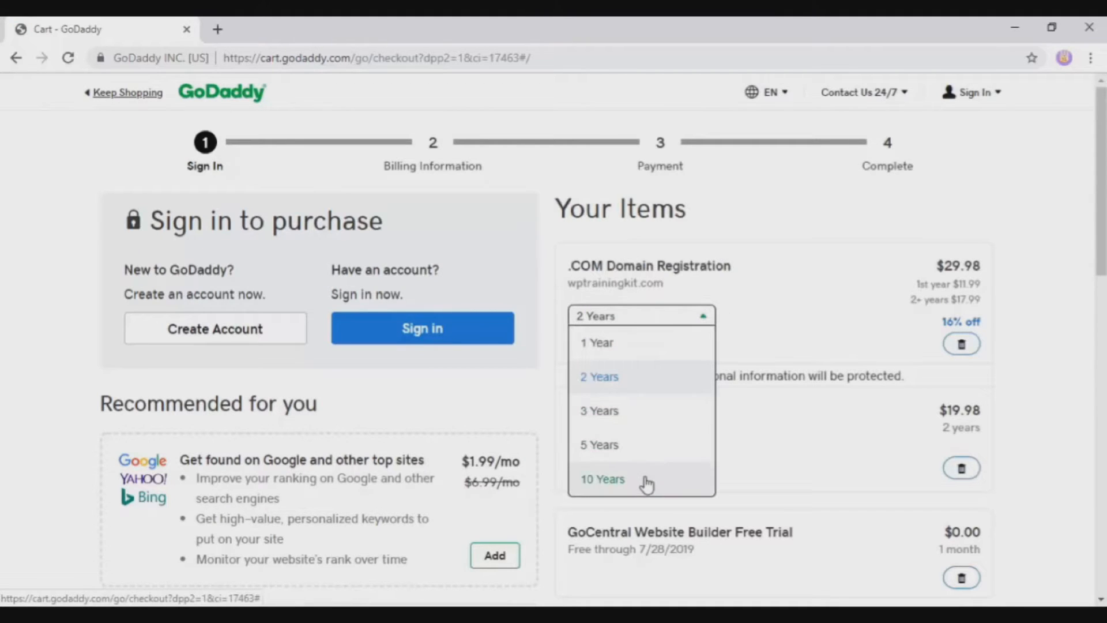
left_click(695, 353)
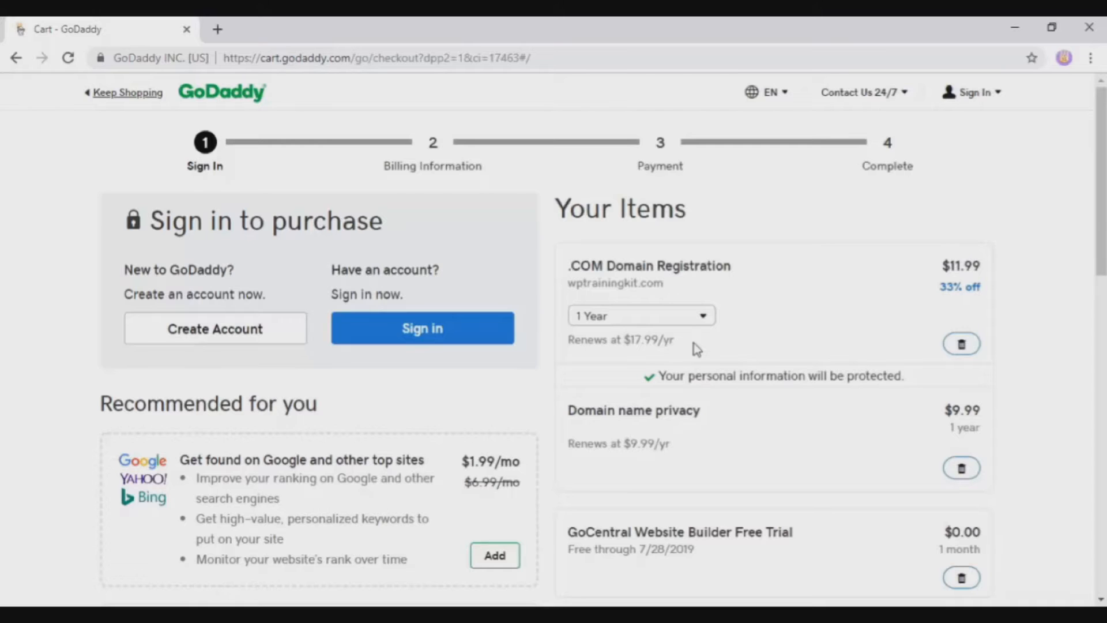
scroll(1038, 311, "down", 3)
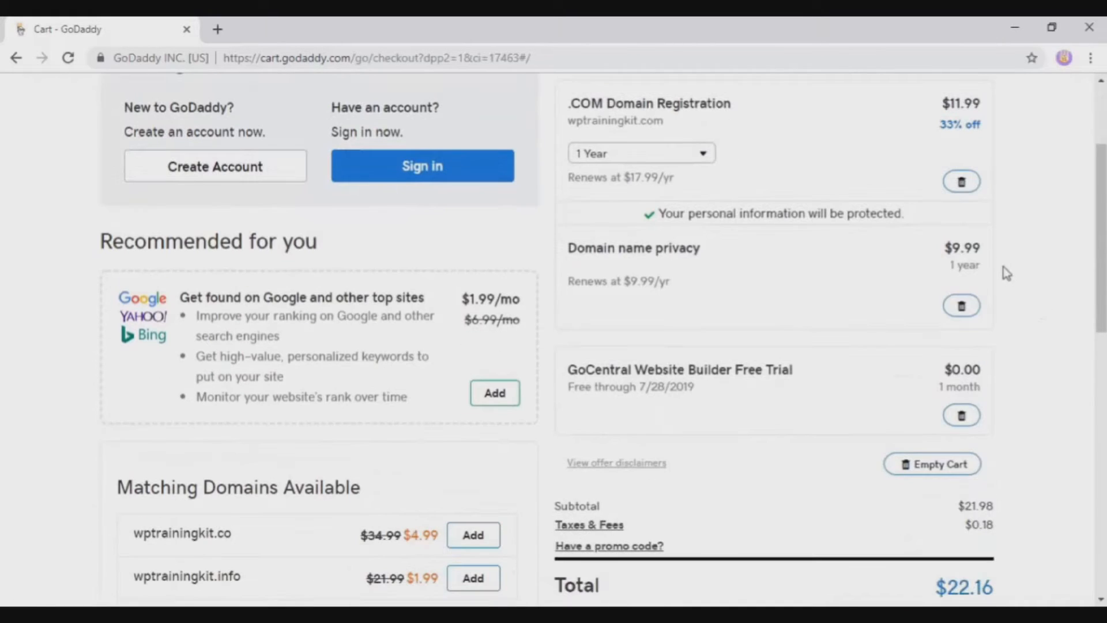
scroll(1025, 286, "down", 2)
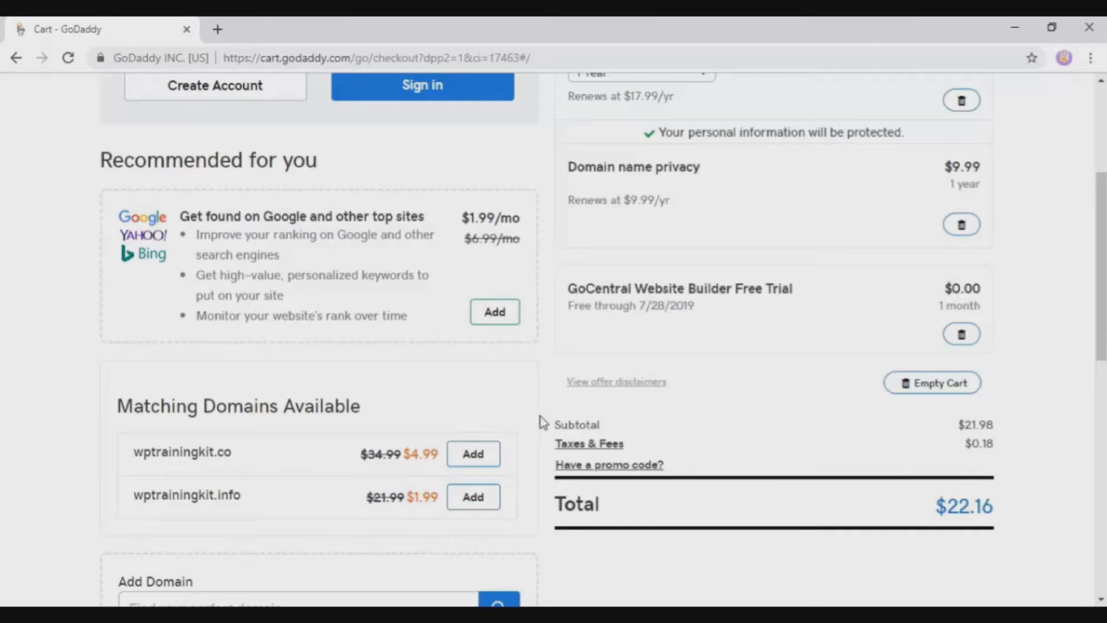
scroll(548, 398, "down", 1)
scroll(548, 397, "down", 1)
scroll(552, 392, "up", 3)
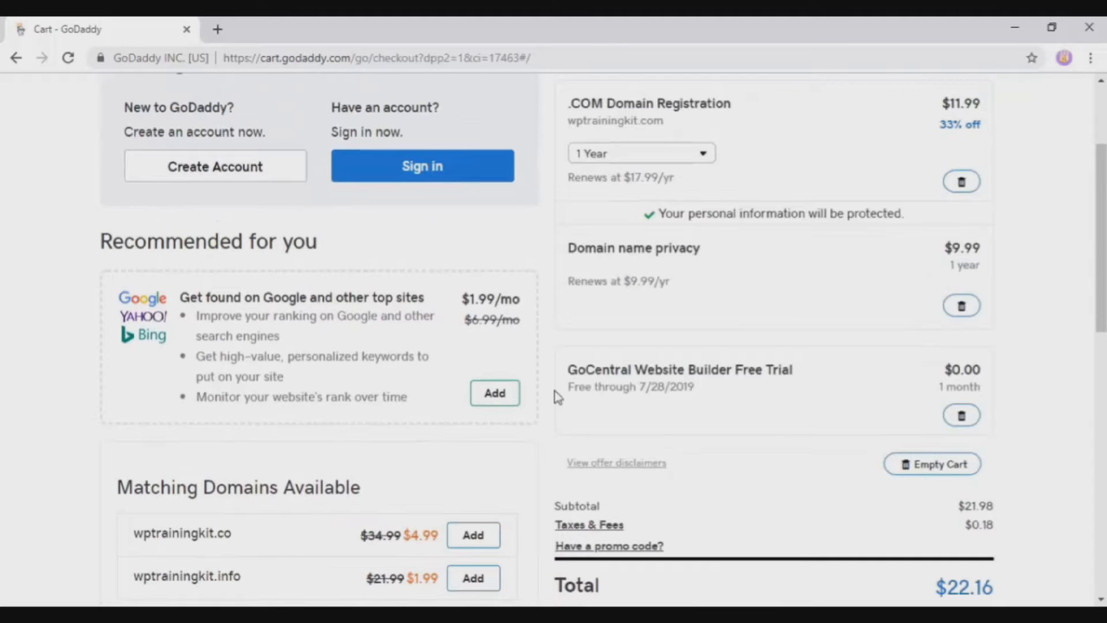
scroll(557, 397, "up", 2)
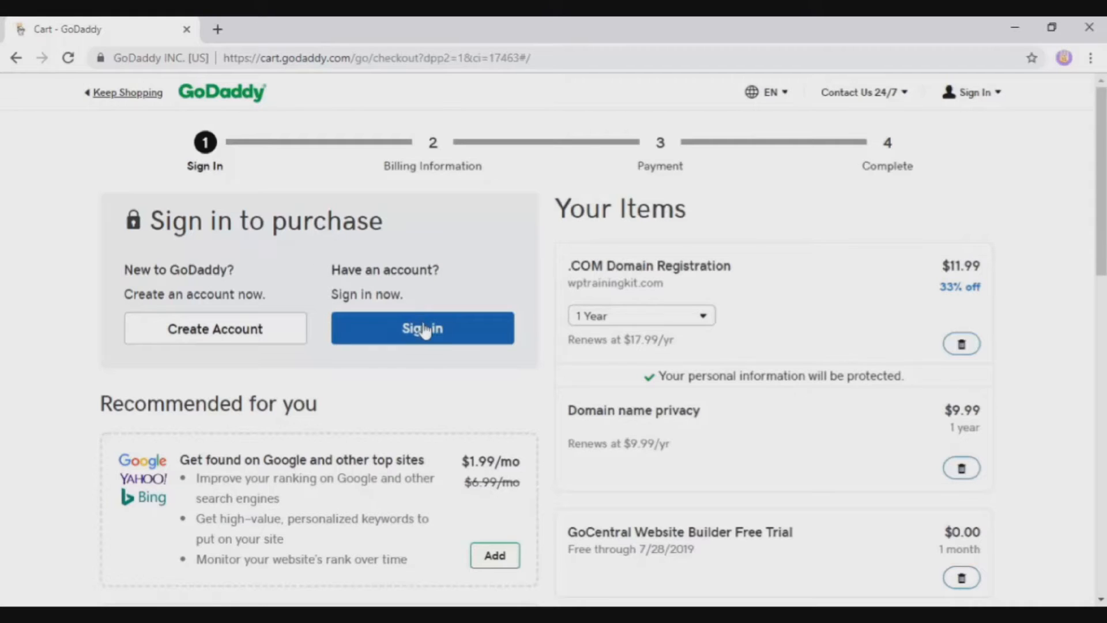
Start a new GoDaddy account and enter the account e-mail address.
left_click(283, 334)
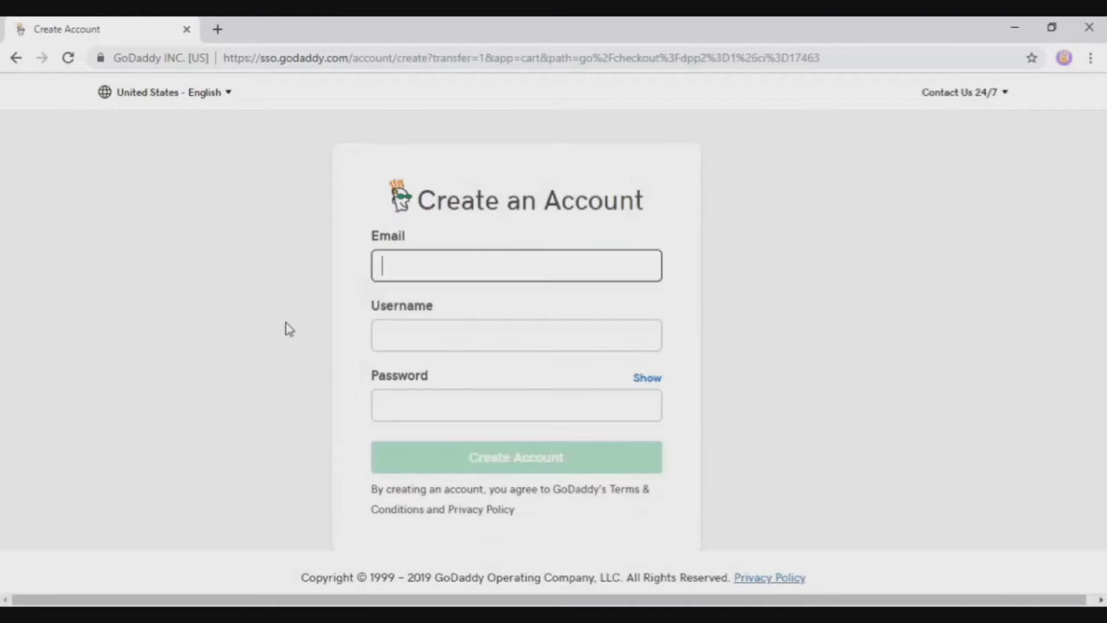
scroll(664, 304, "down", 2)
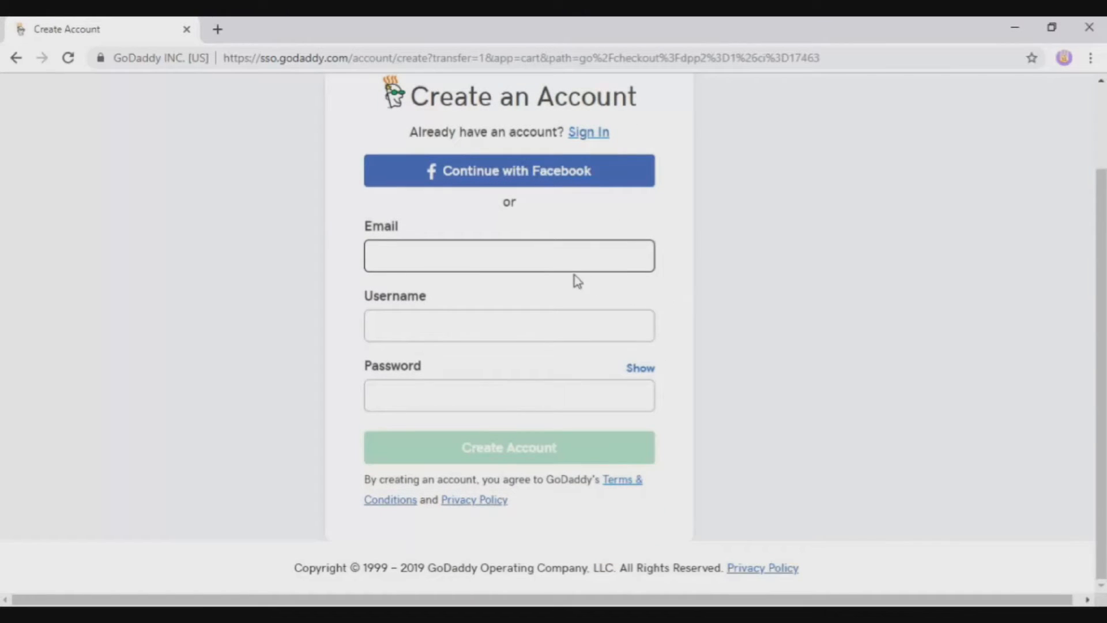
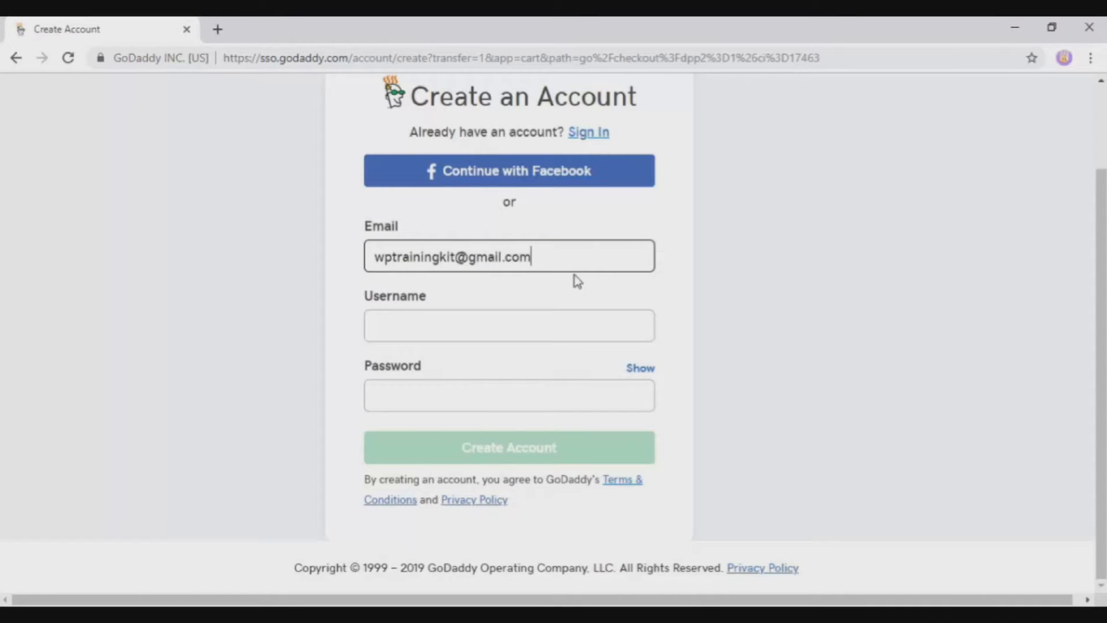
Set the username and a Very Strong password, then submit the new account.
left_click(527, 327)
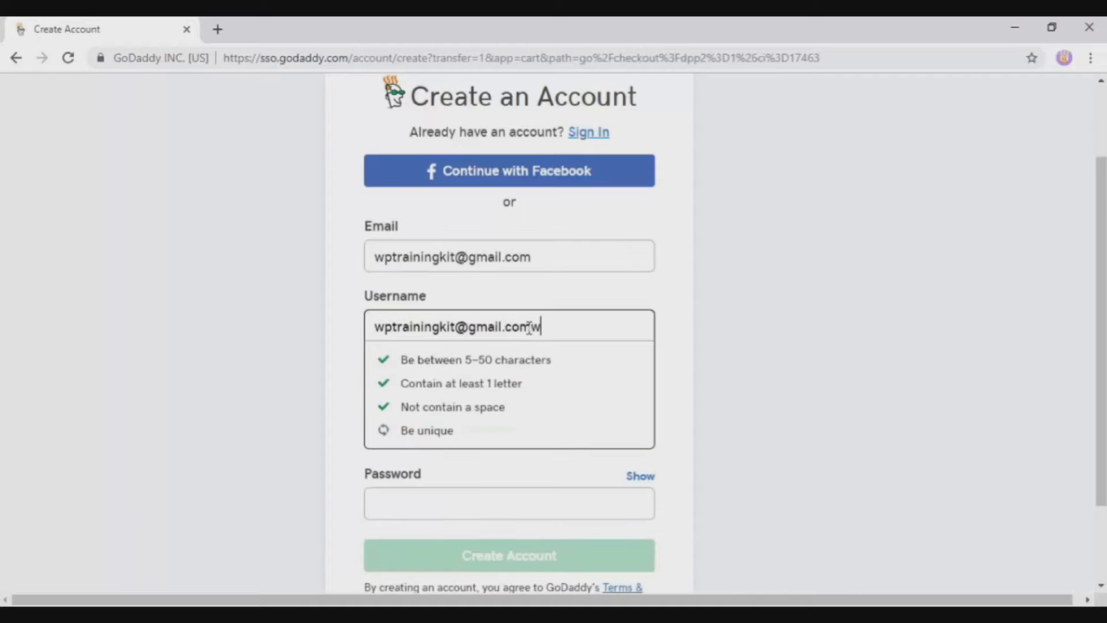
key("BackSpace")
key("BackSpace")
key("BackSpace")
key("BackSpace")
key("BackSpace")
key("BackSpace")
key("BackSpace")
key("BackSpace")
key("BackSpace")
key("BackSpace")
key("Tab")
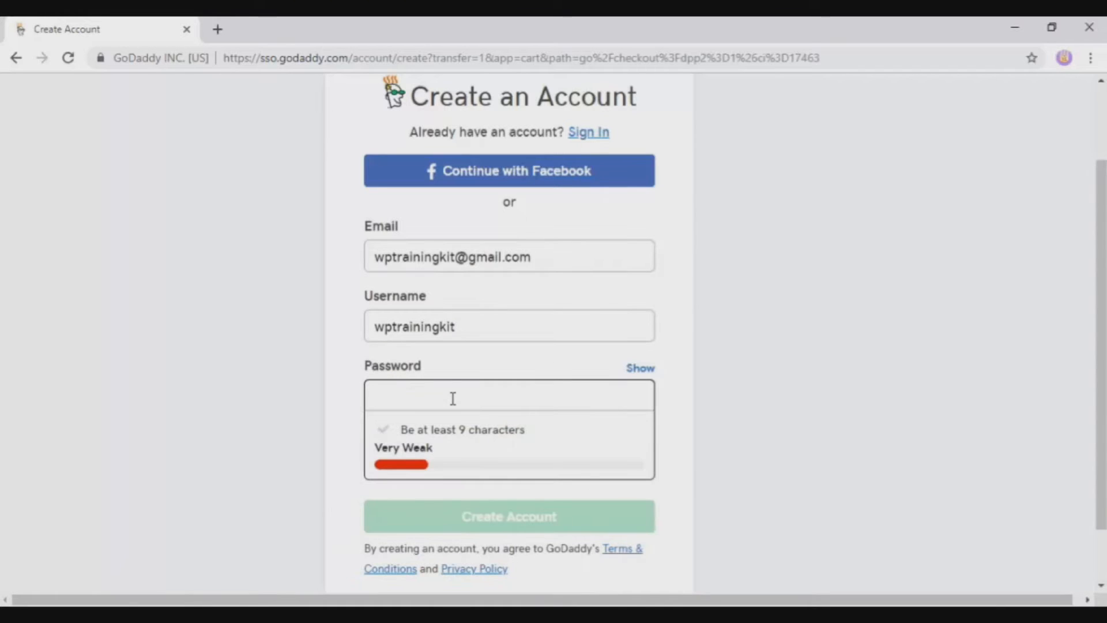
type("••••••••••")
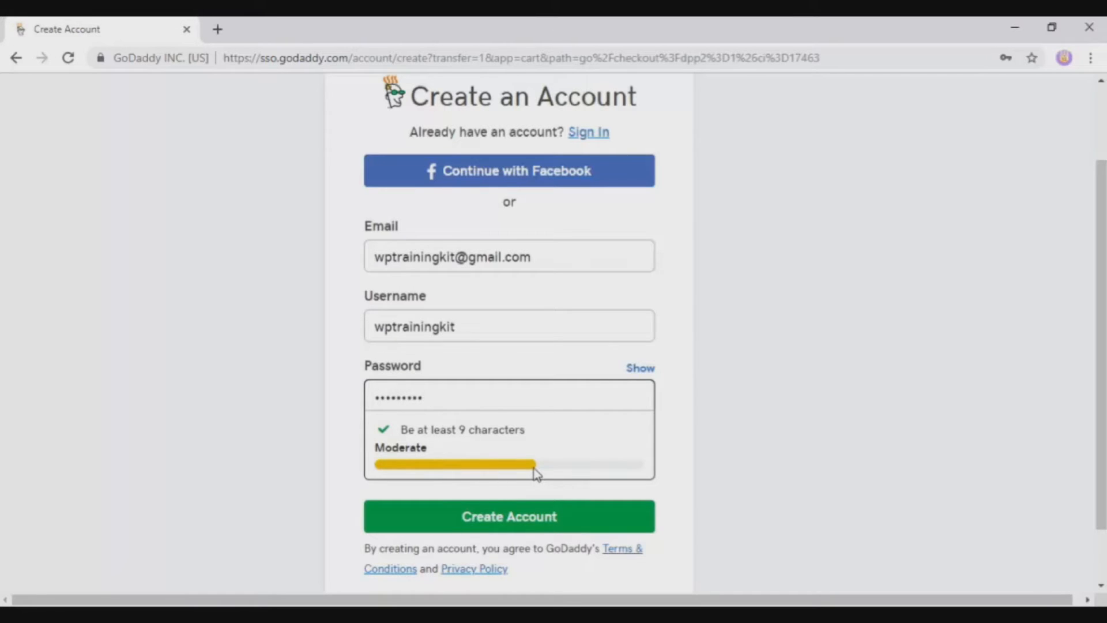
key("ctrl+a")
key("ctrl+v")
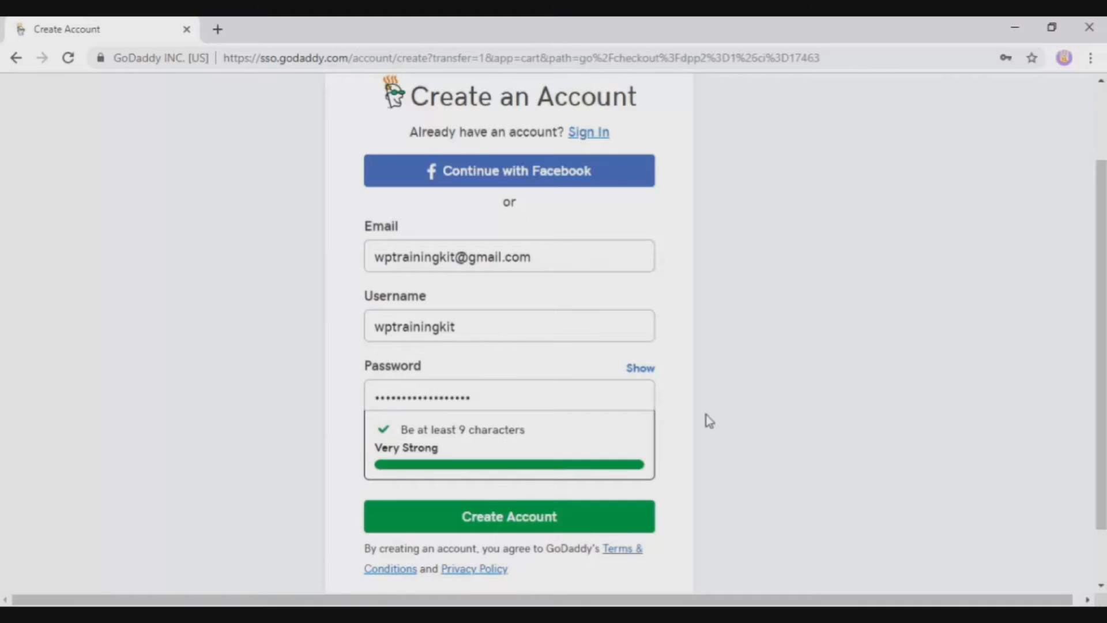
left_click(705, 420)
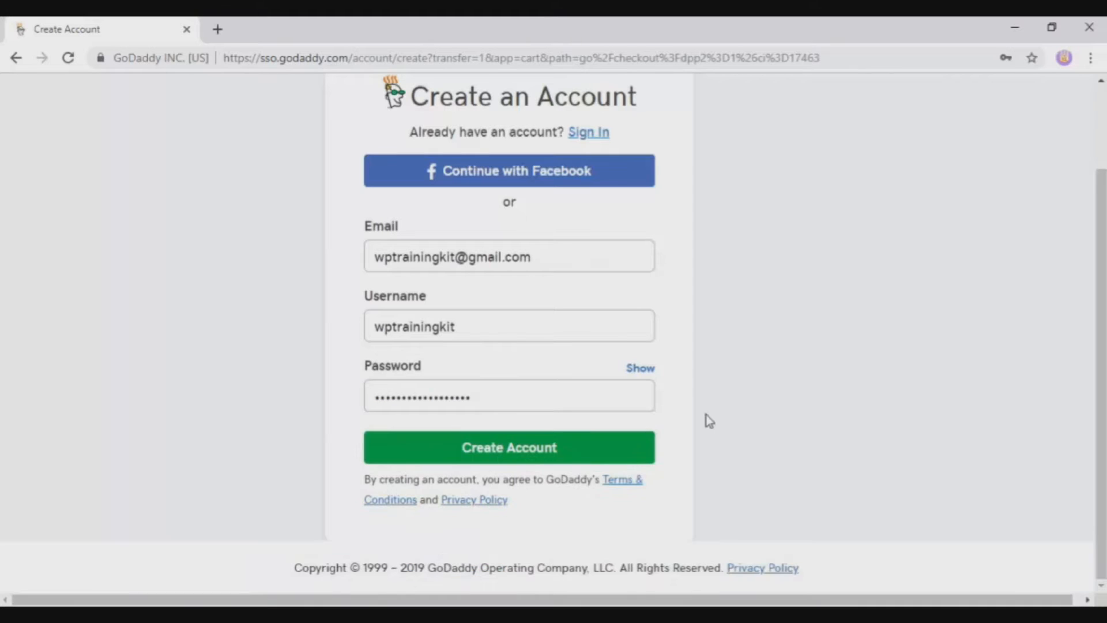
left_click(592, 455)
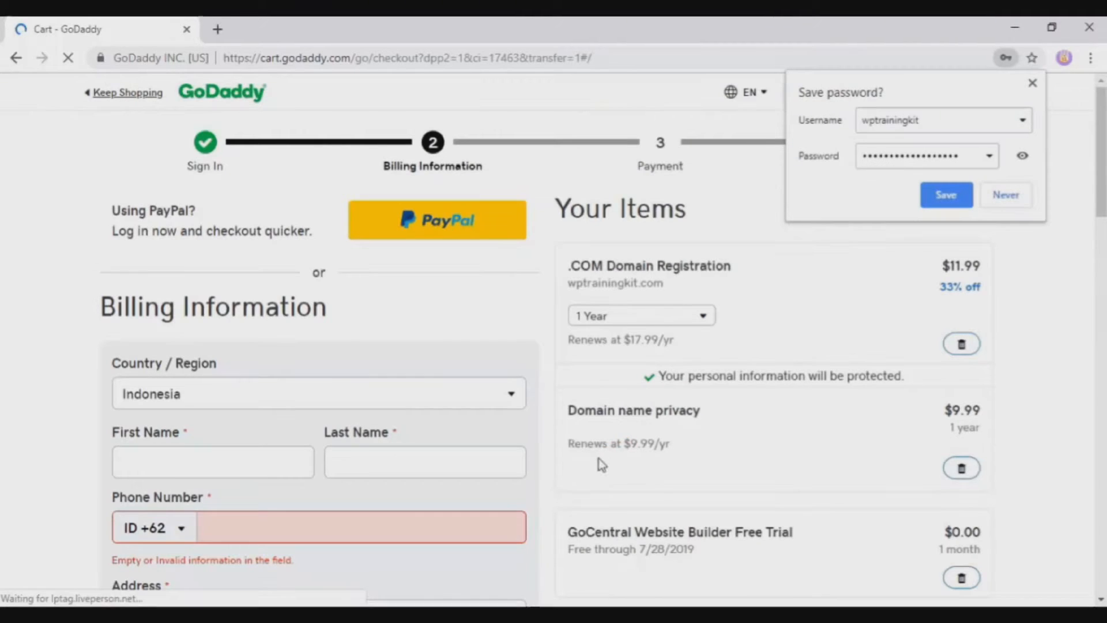
Decline Chrome's save-password prompt and go through the Billing Information form.
left_click(1032, 83)
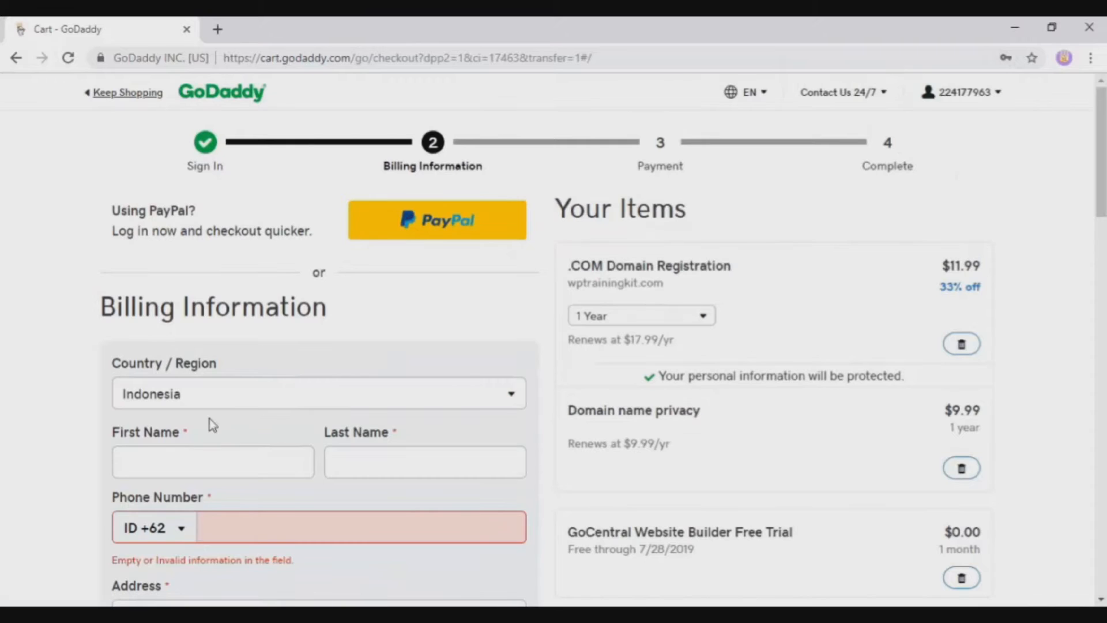
scroll(236, 458, "down", 3)
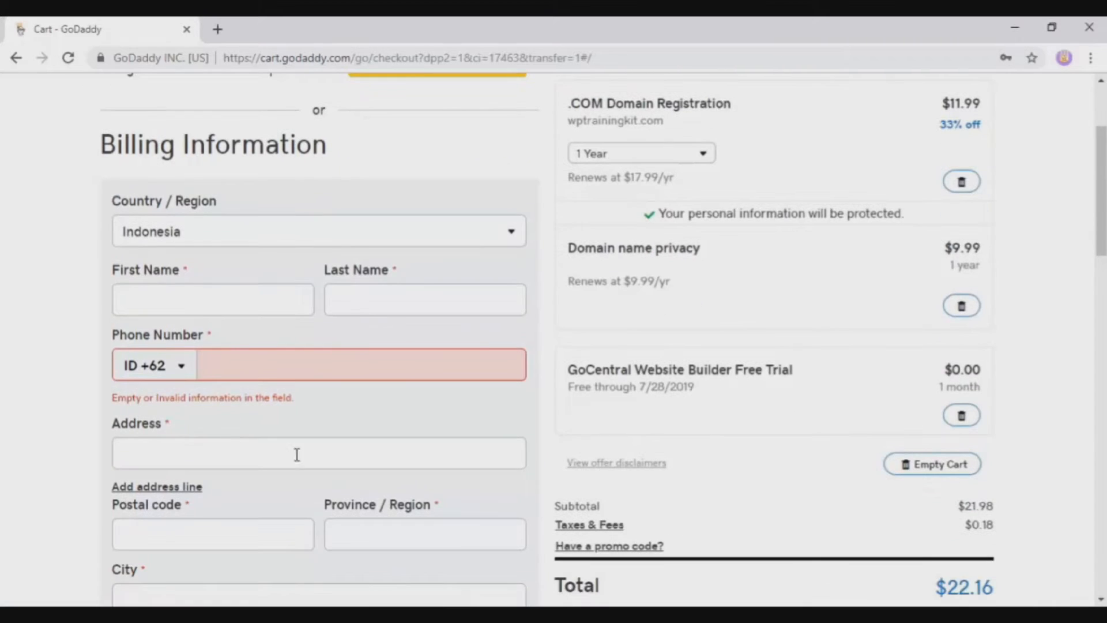
scroll(303, 453, "down", 3)
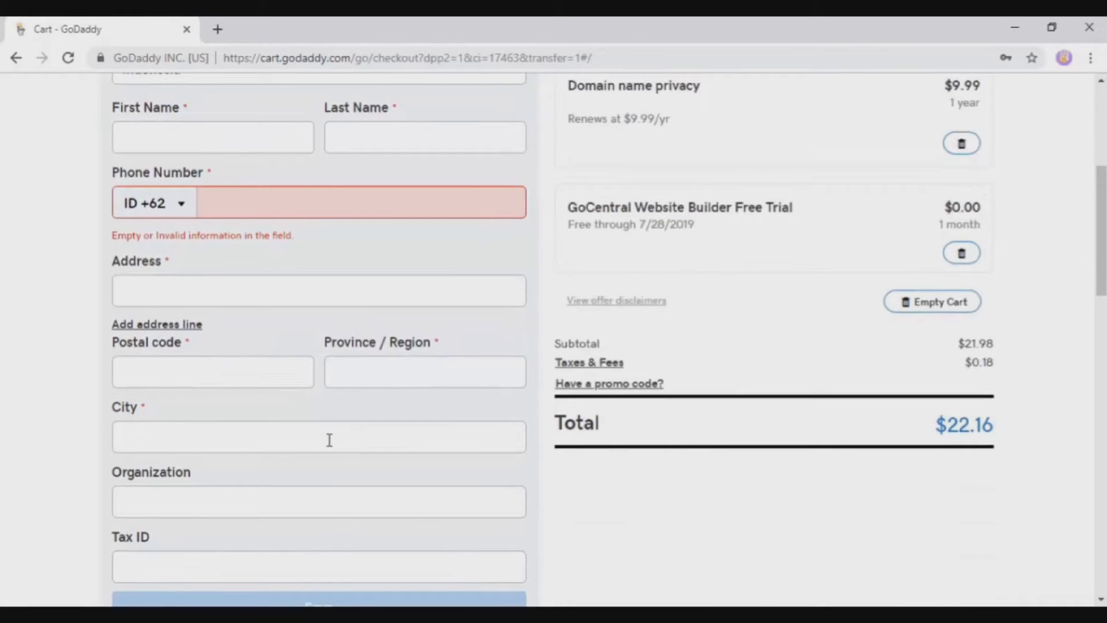
scroll(339, 446, "down", 2)
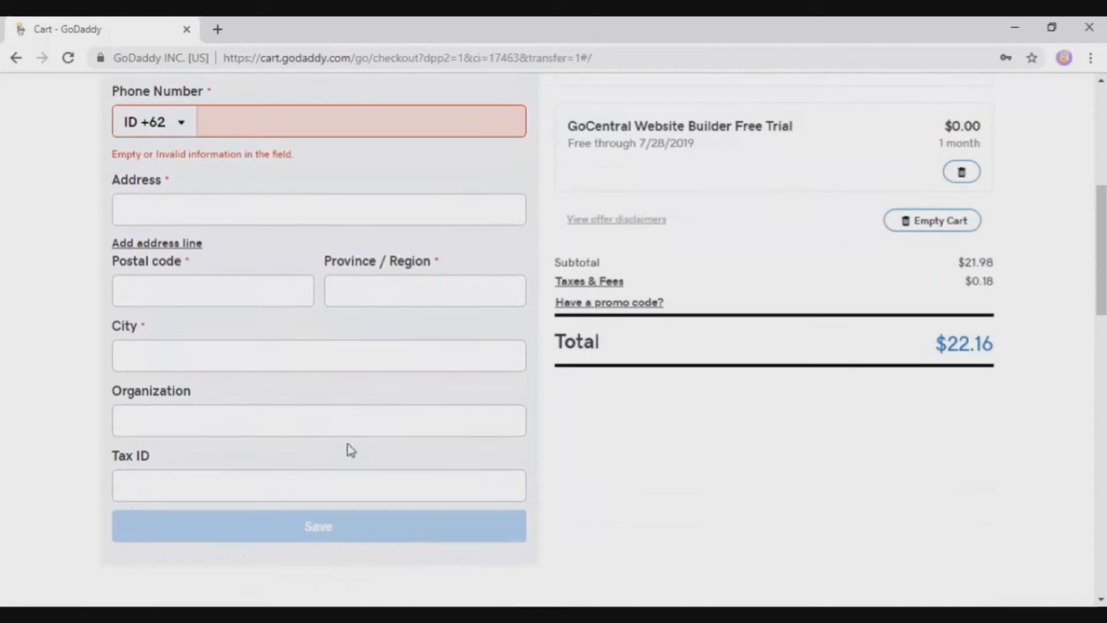
scroll(402, 484, "up", 7)
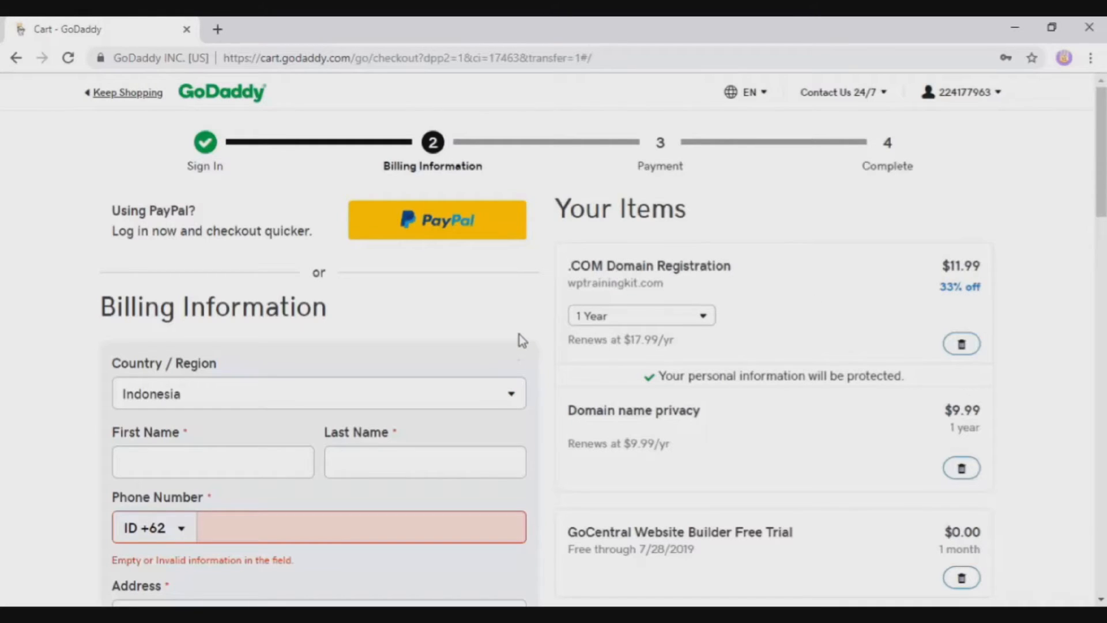
scroll(519, 334, "down", 7)
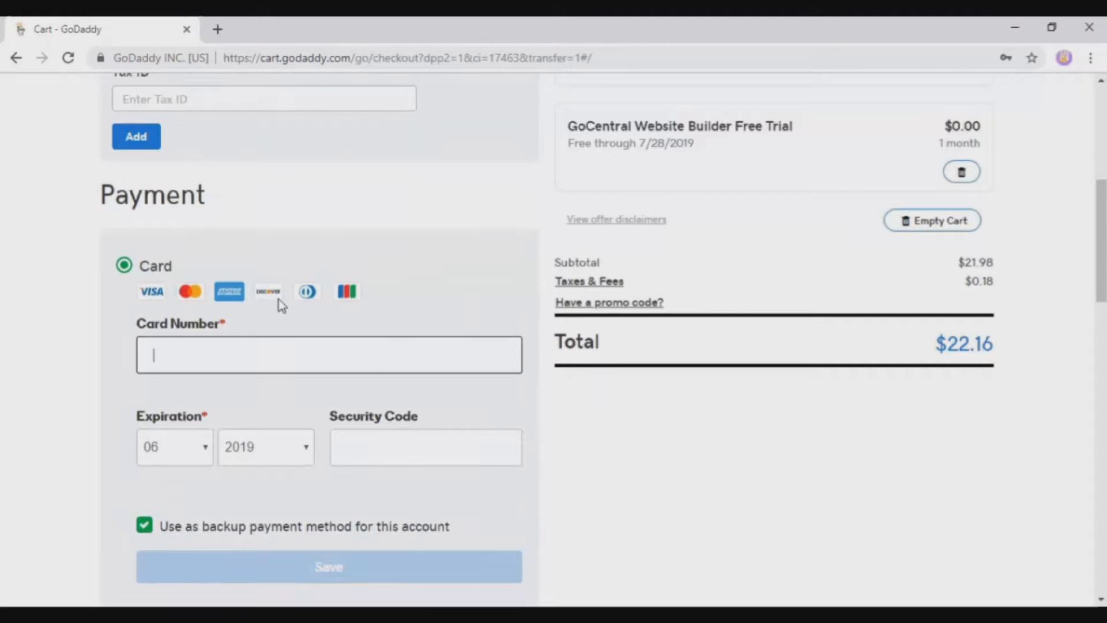
Select PayPal as the payment method for the $22.16 order and authorize it on PayPal.
scroll(279, 302, "down", 4)
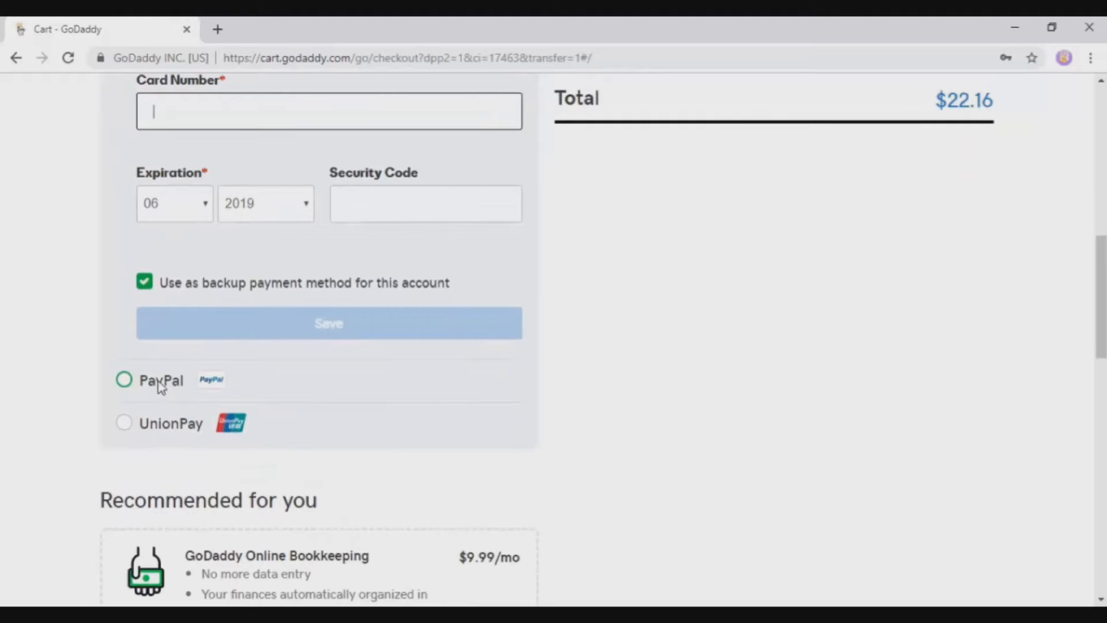
left_click(161, 386)
scroll(278, 335, "up", 1)
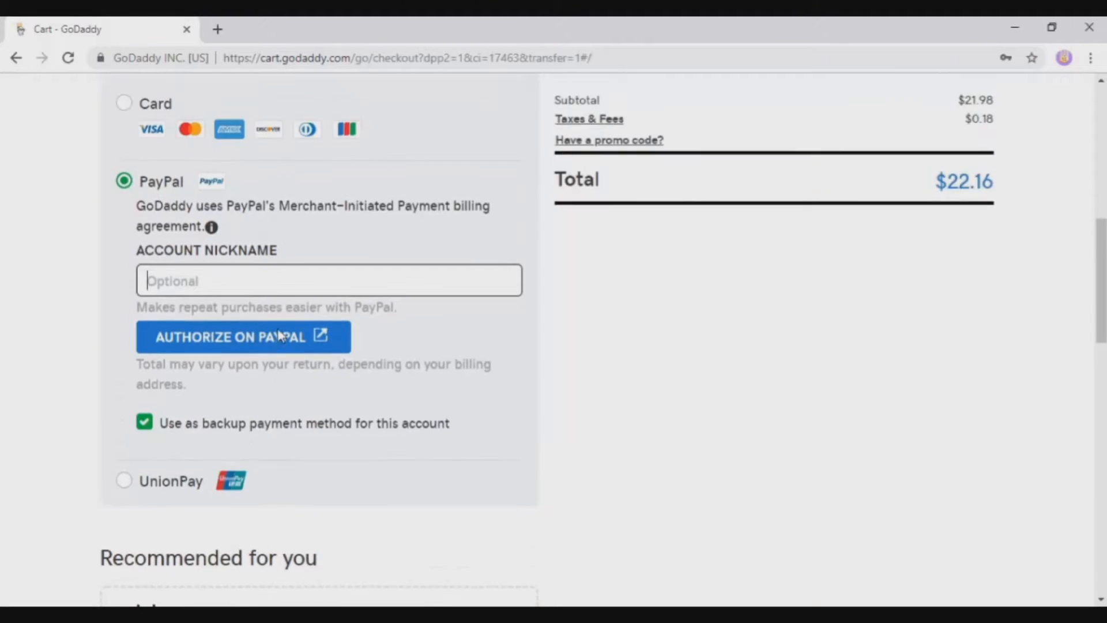
scroll(278, 332, "up", 1)
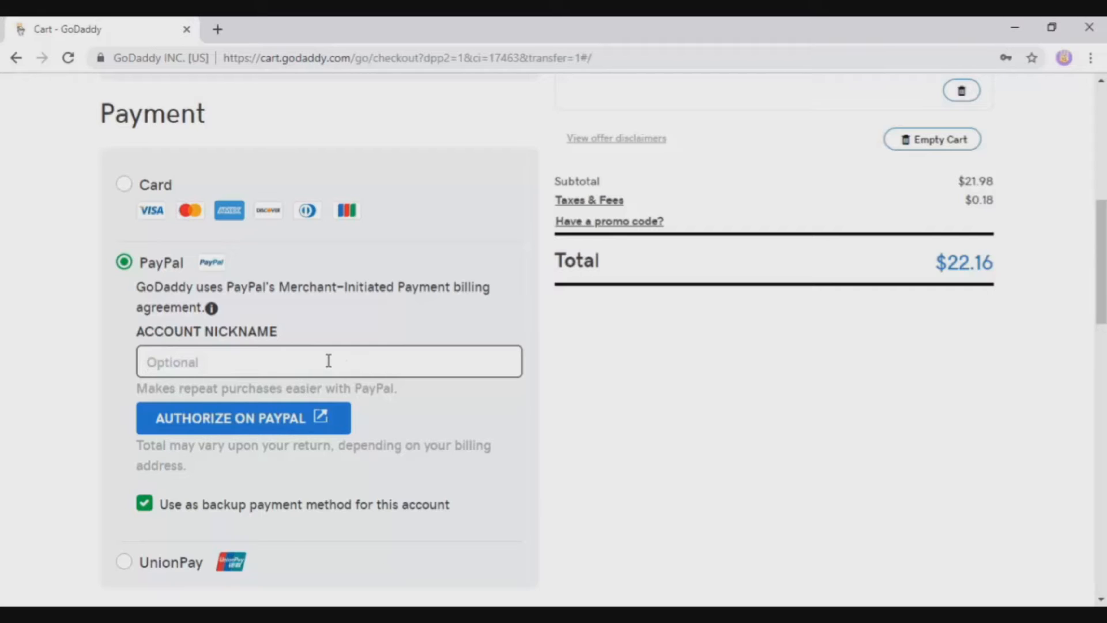
scroll(308, 458, "down", 1)
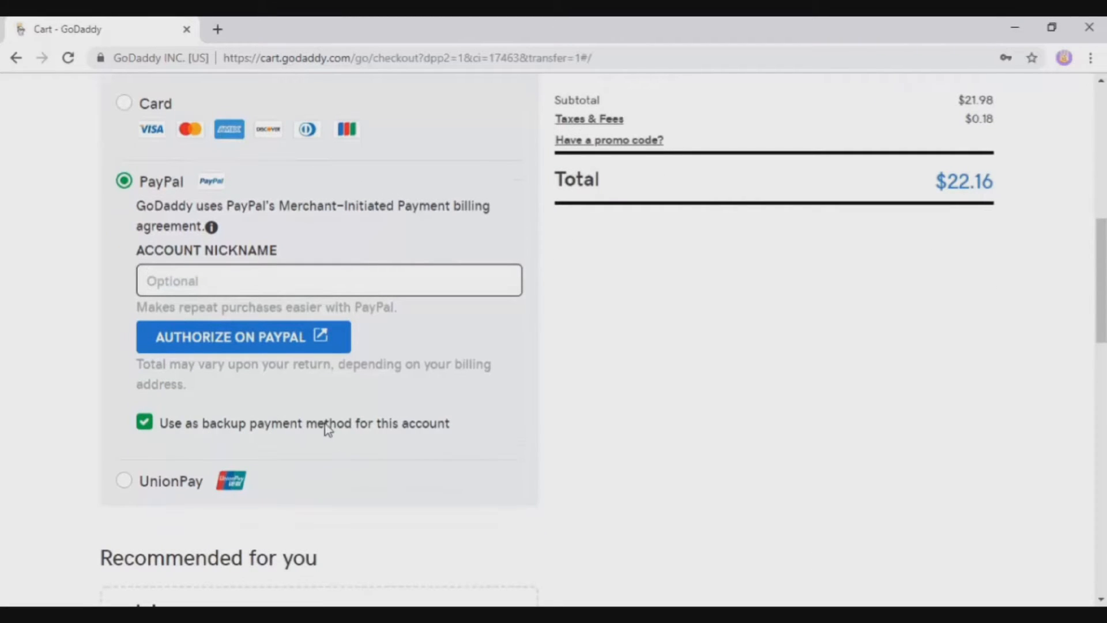
scroll(334, 427, "down", 7)
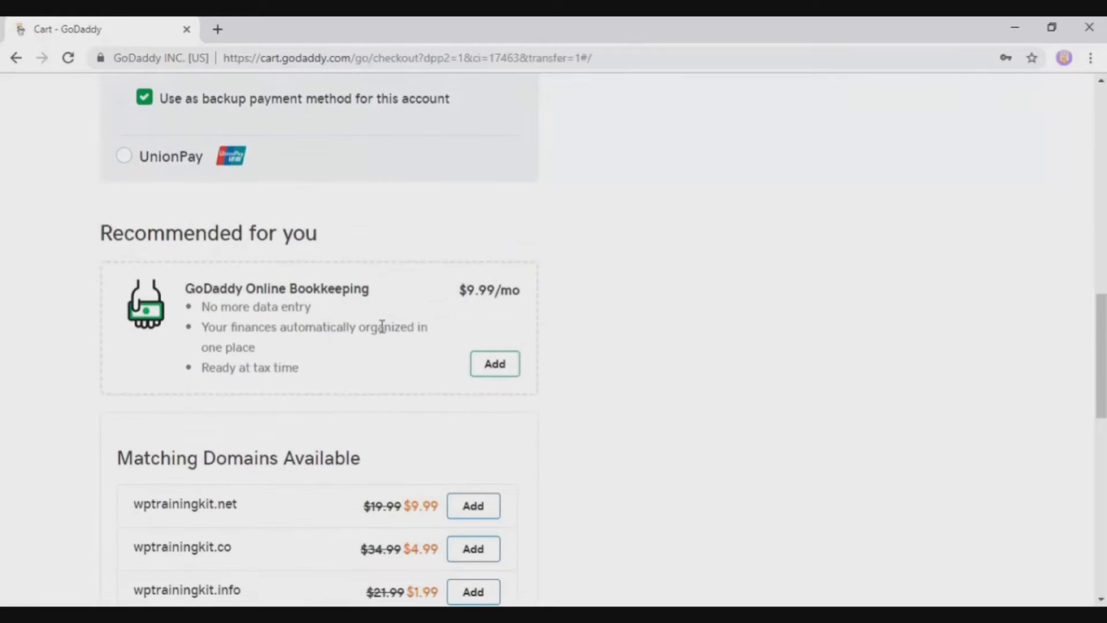
scroll(383, 330, "up", 6)
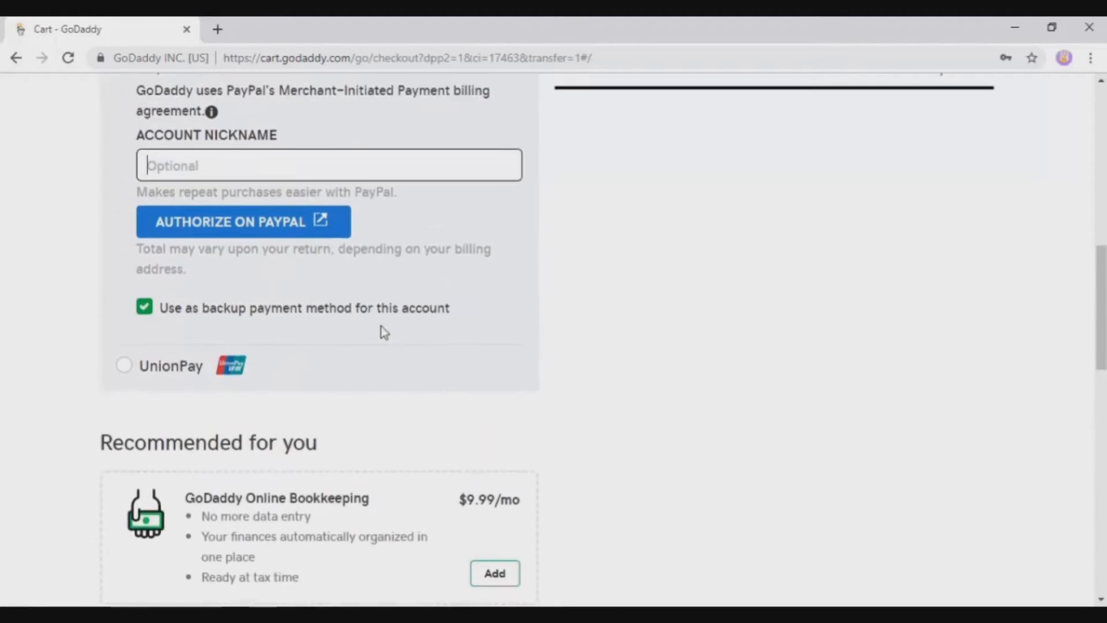
scroll(332, 281, "up", 8)
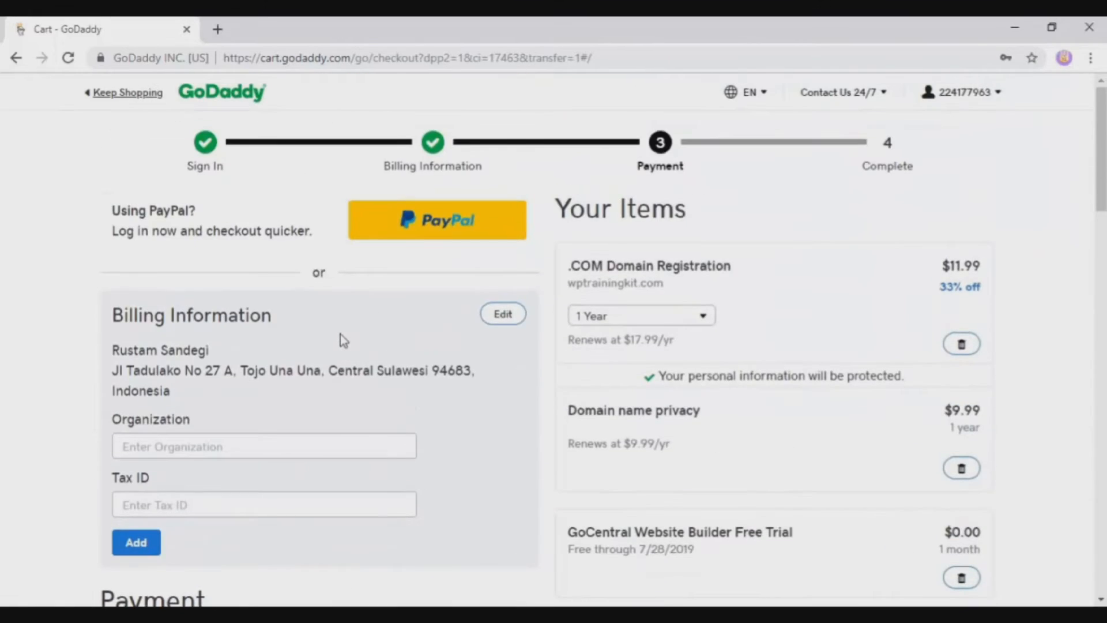
scroll(341, 336, "down", 6)
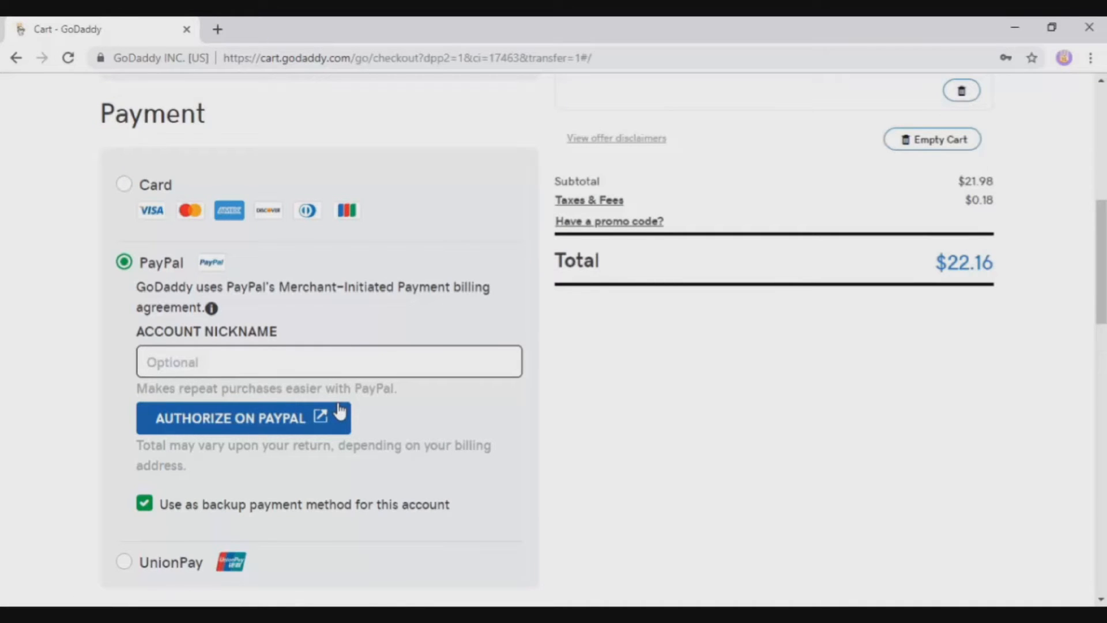
scroll(340, 410, "down", 1)
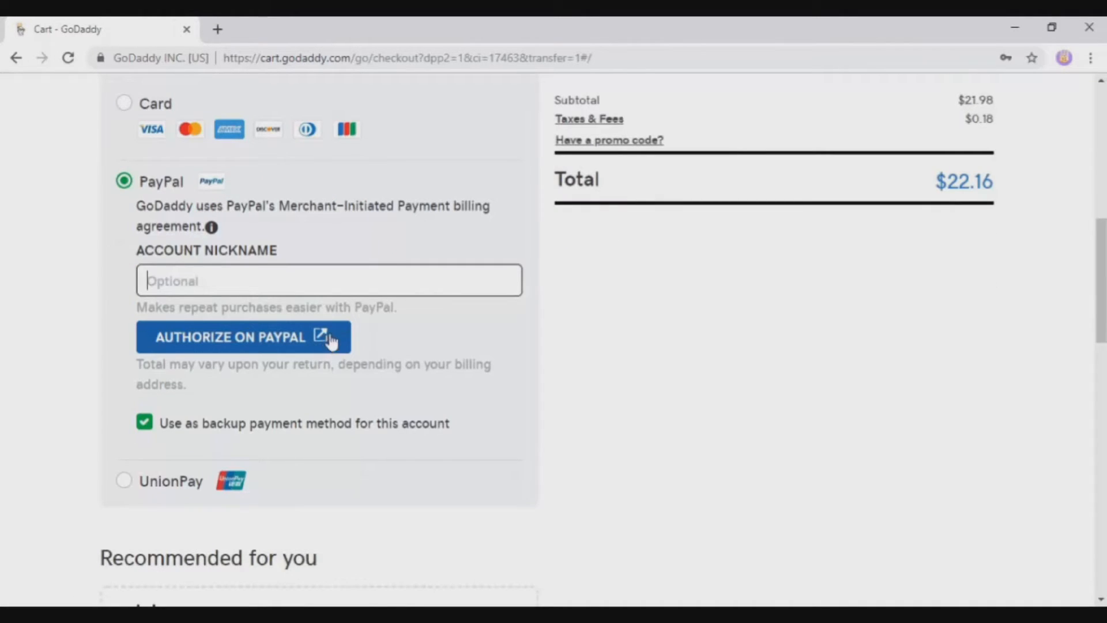
left_click(325, 343)
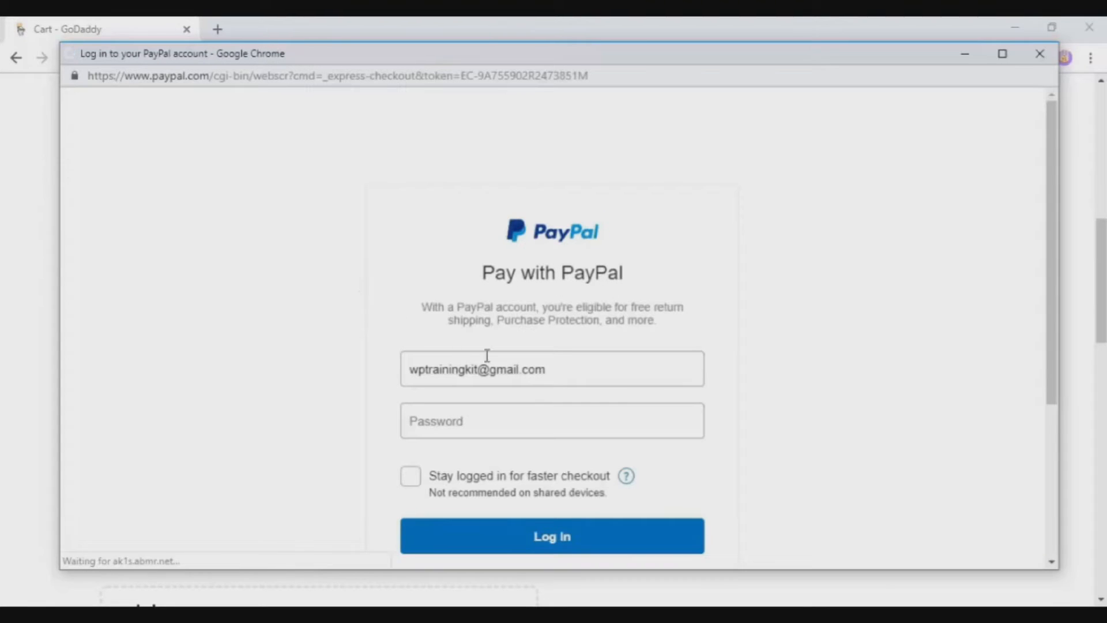
Pay the $22.16 order from the PayPal balance and agree to the billing terms.
scroll(622, 372, "down", 2)
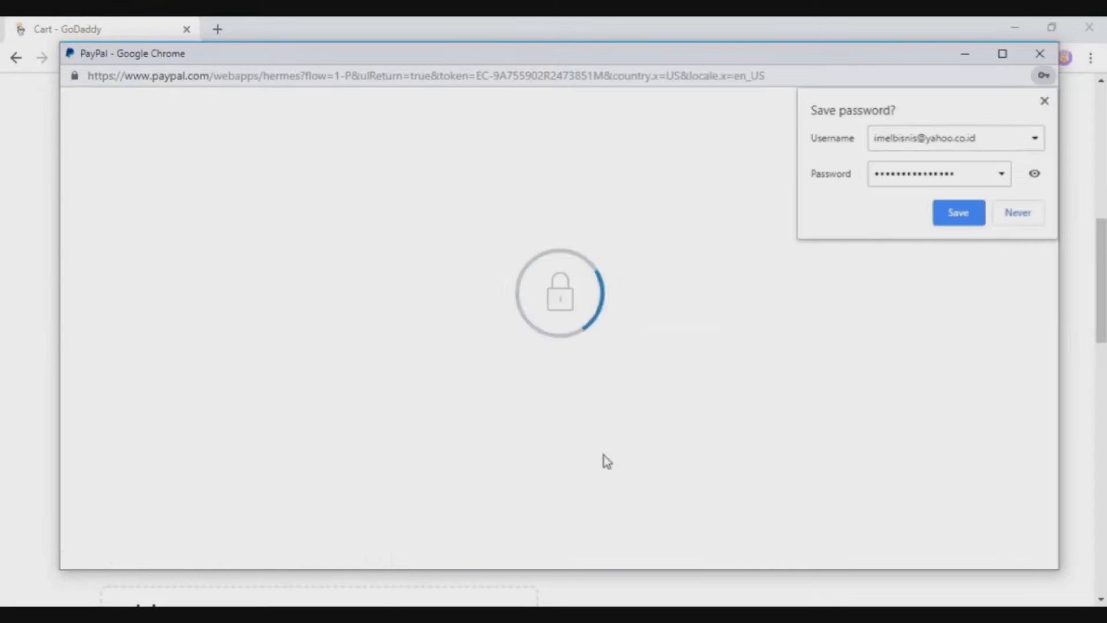
left_click(1017, 212)
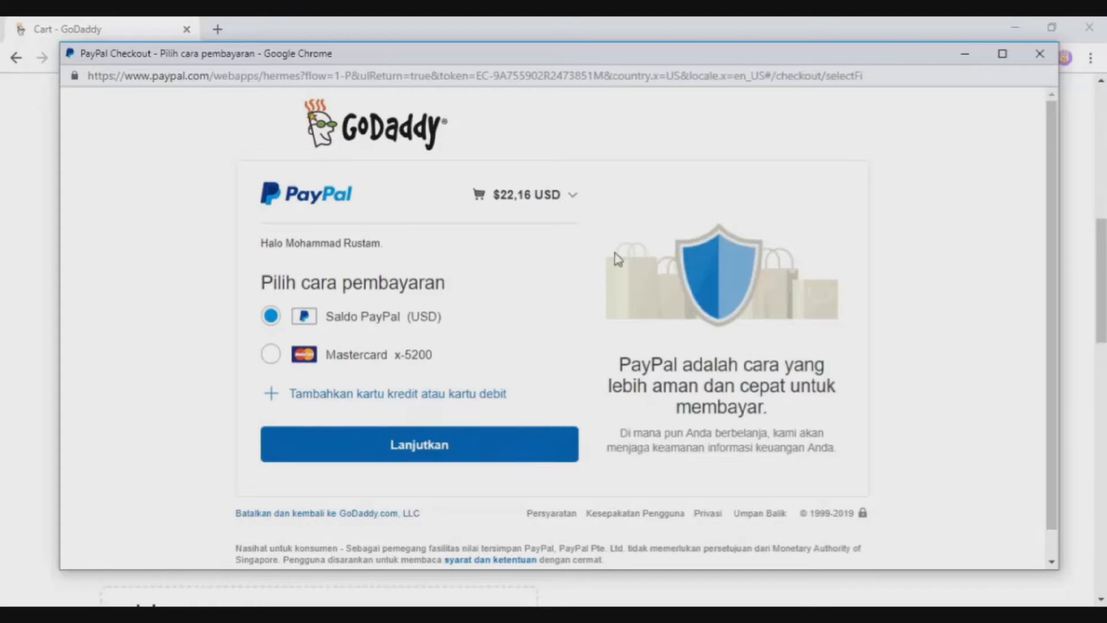
right_click(703, 123)
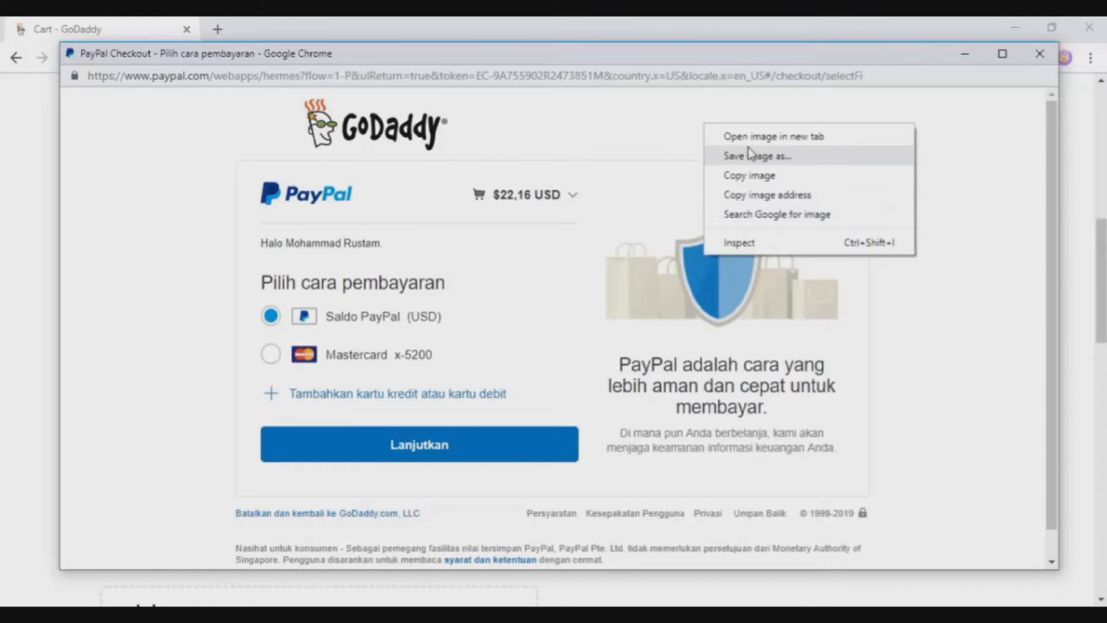
left_click(648, 133)
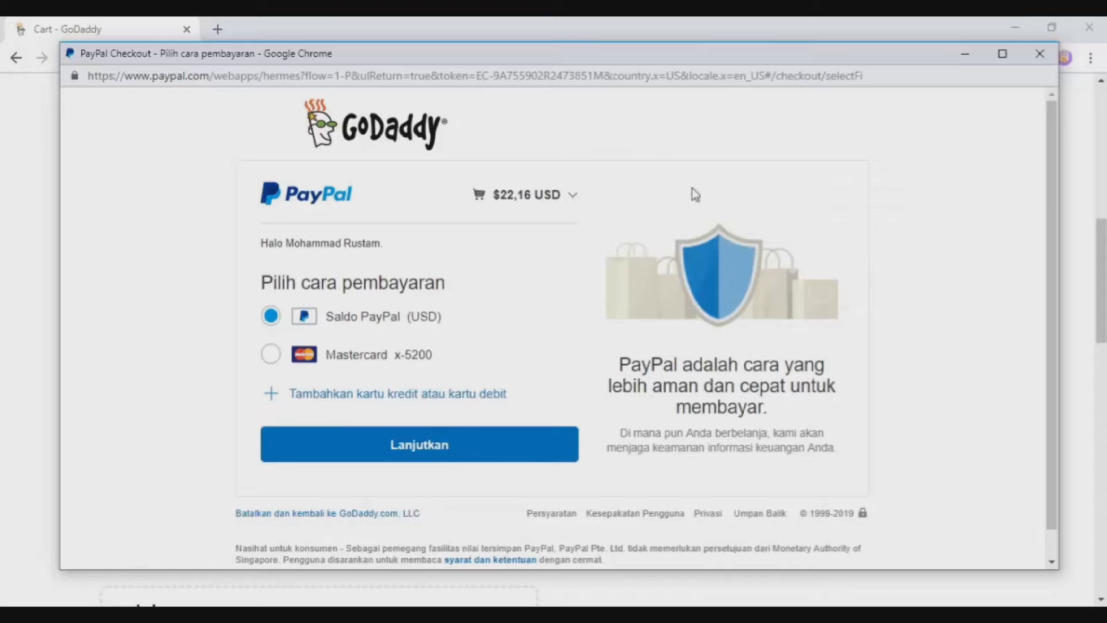
left_click(542, 448)
scroll(542, 432, "down", 3)
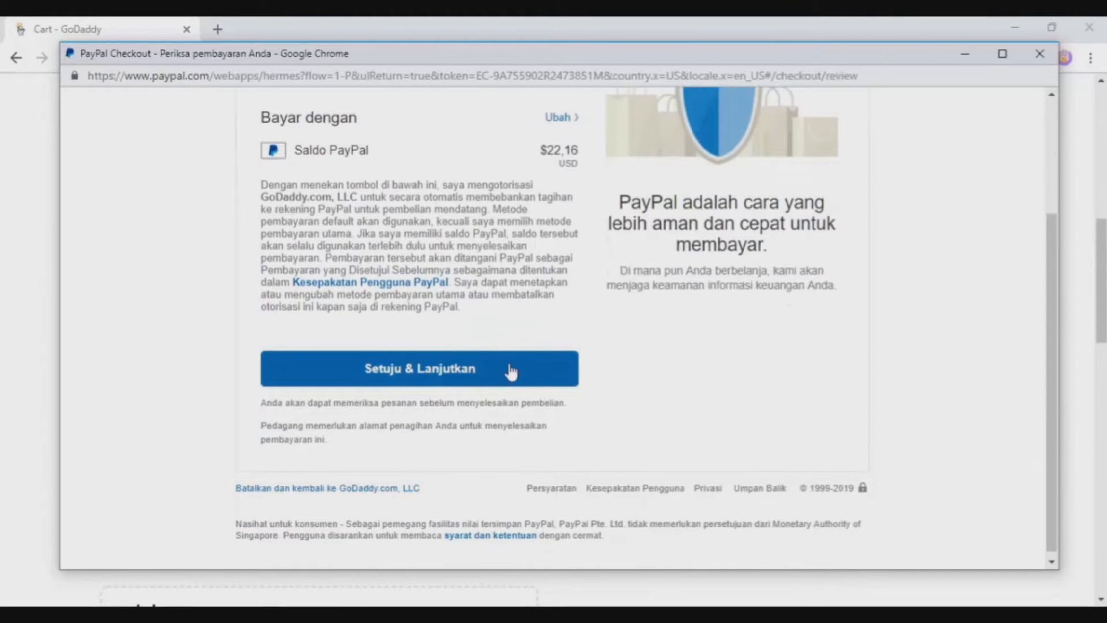
left_click(510, 372)
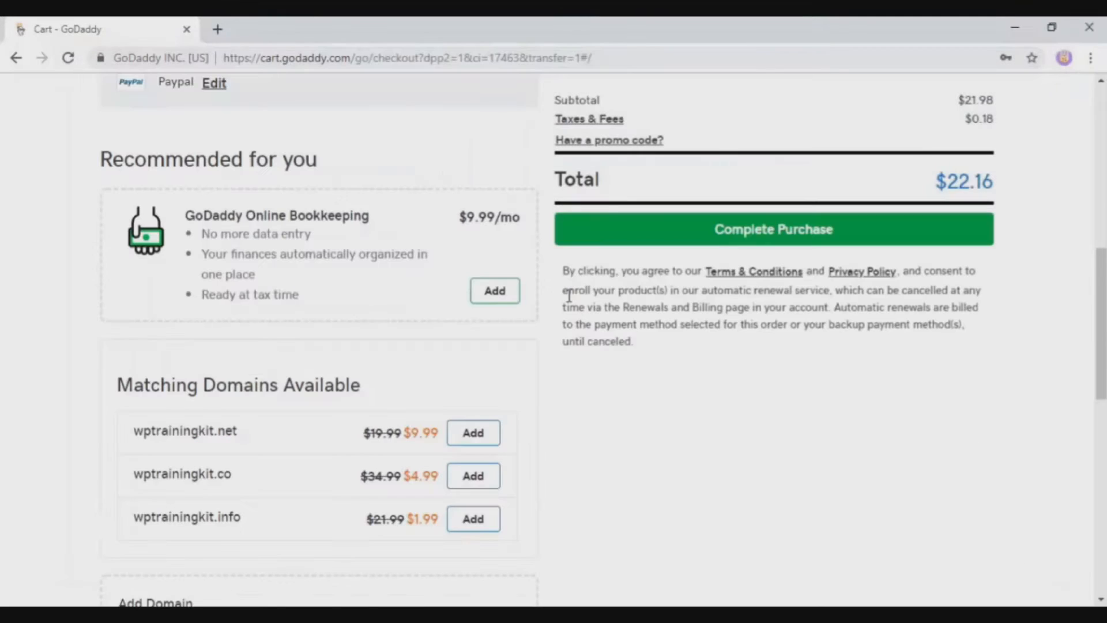
Complete the $22.16 purchase of wptrainingkit.com and check the receipt address on the confirmation.
scroll(903, 404, "up", 10)
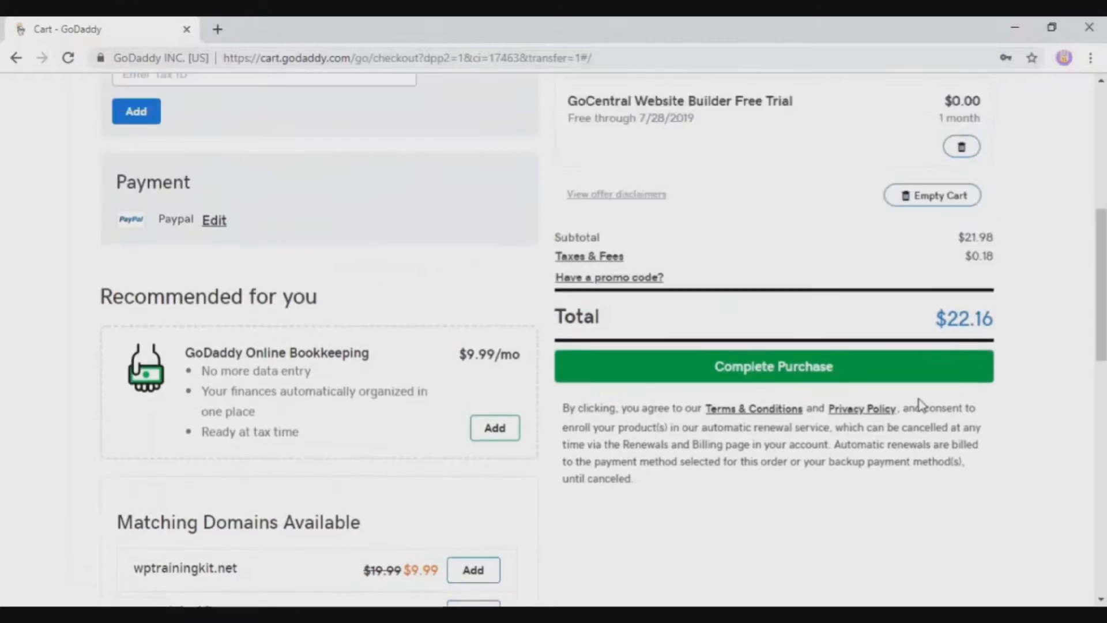
scroll(904, 301, "down", 10)
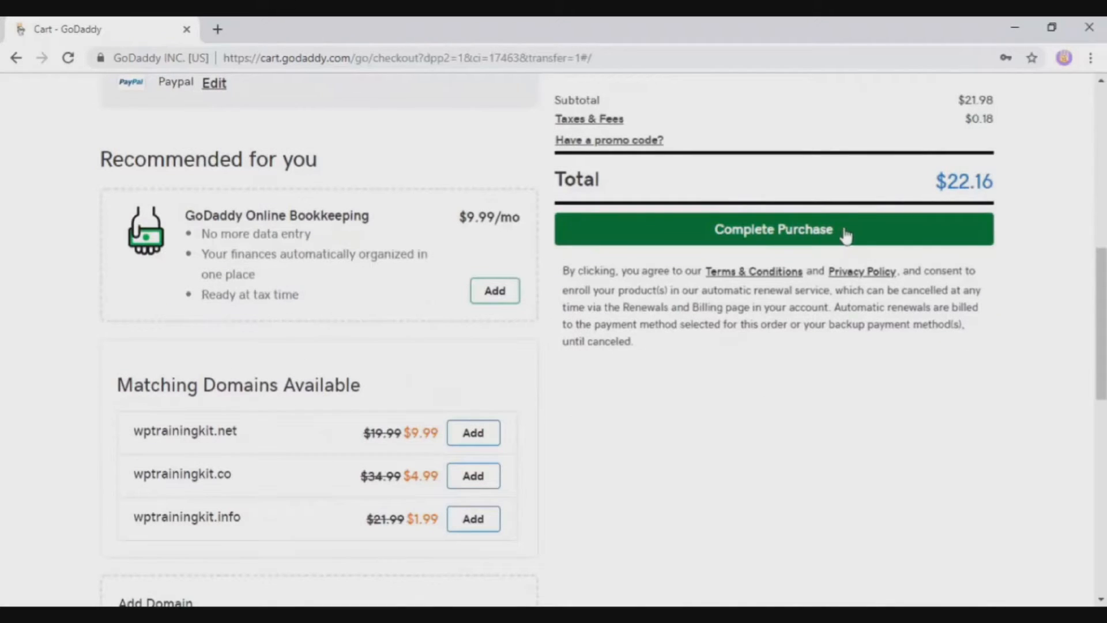
left_click(869, 232)
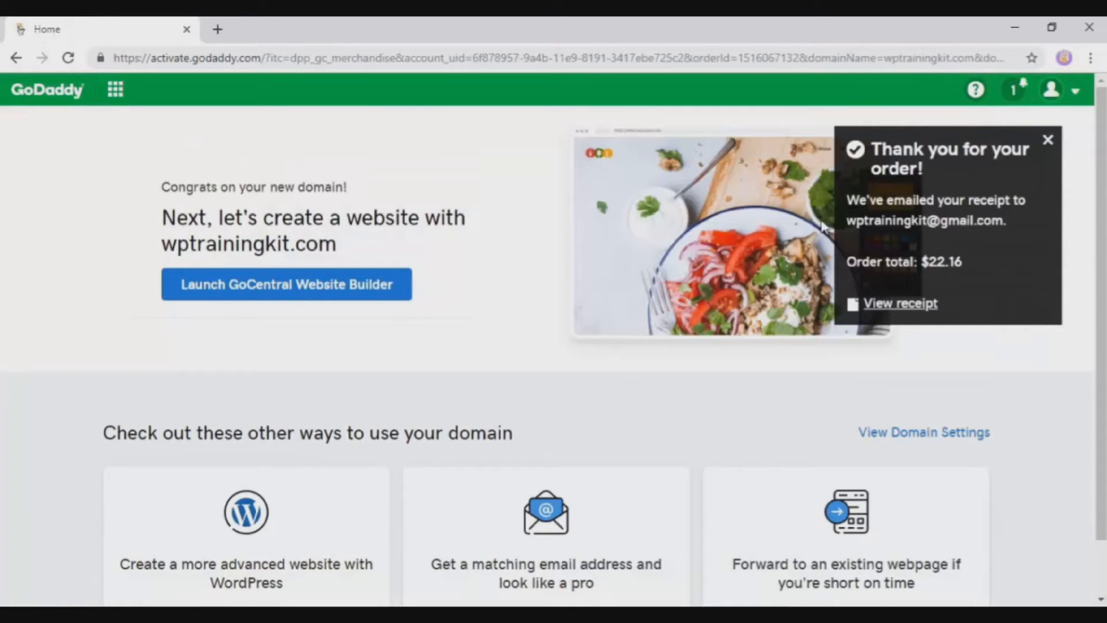
left_click_drag(845, 221, 1003, 221)
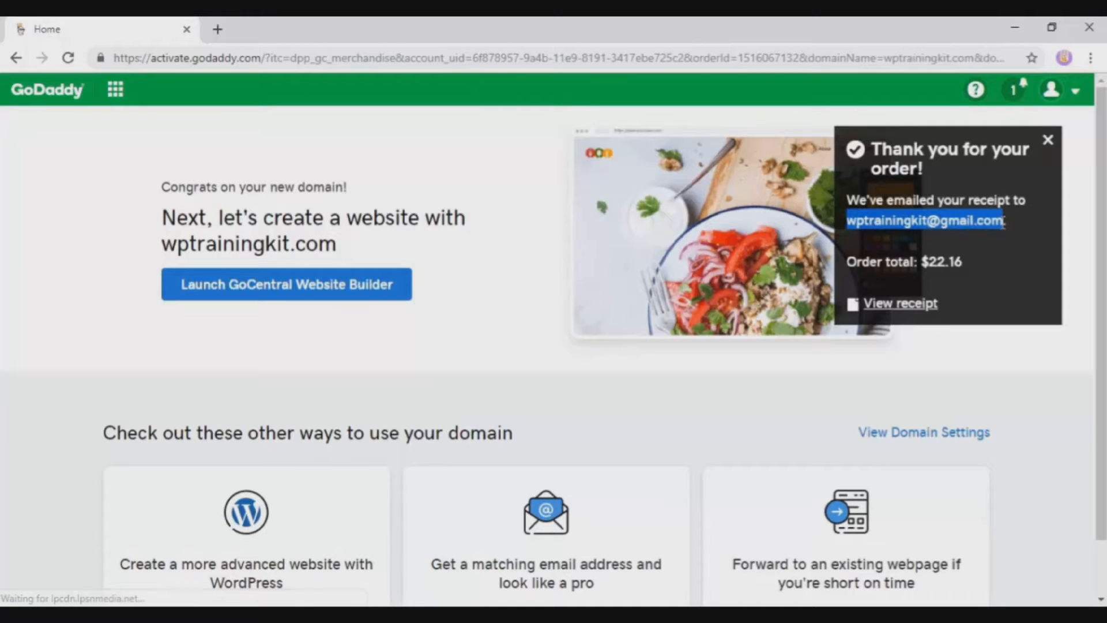
left_click(469, 265)
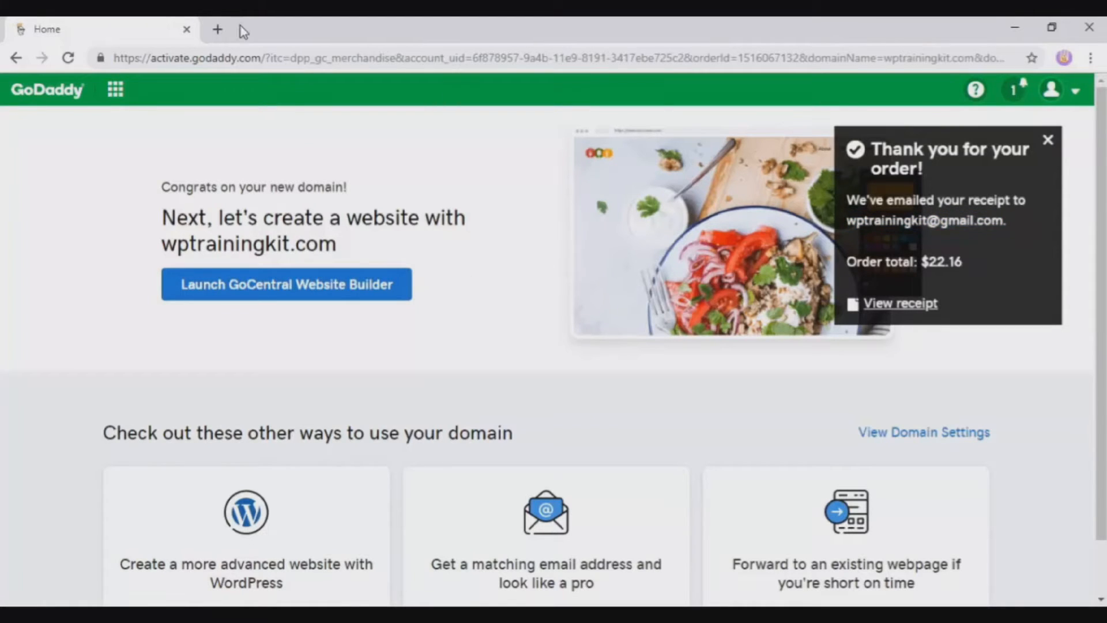
left_click(217, 29)
Go to gmail.com and sign in with the site's account e-mail and password.
type("g")
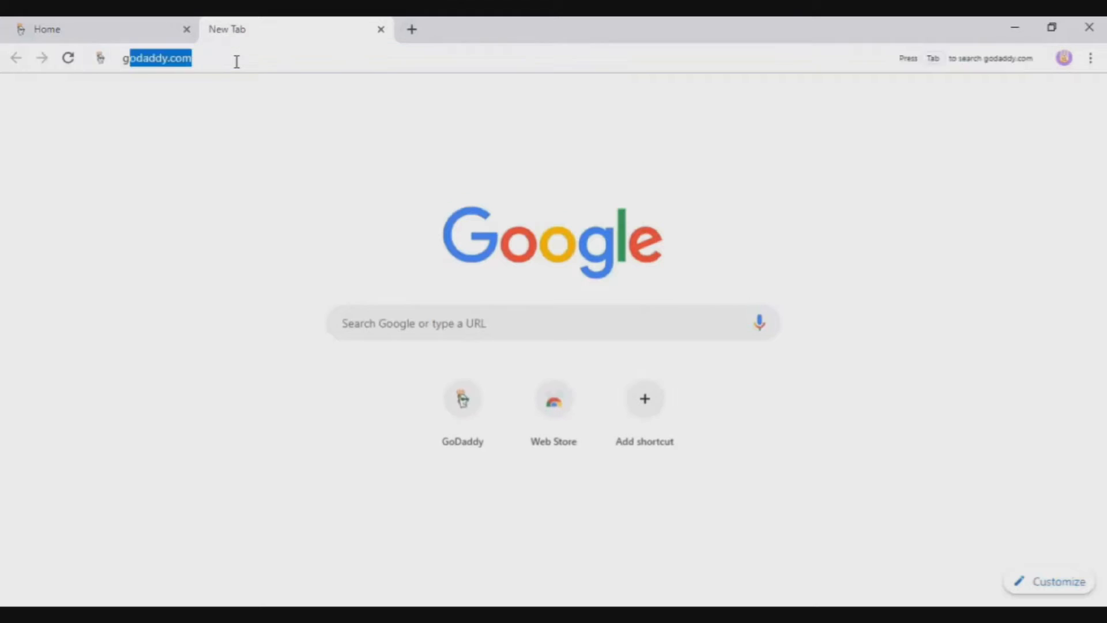
type("mail.com")
key("Return")
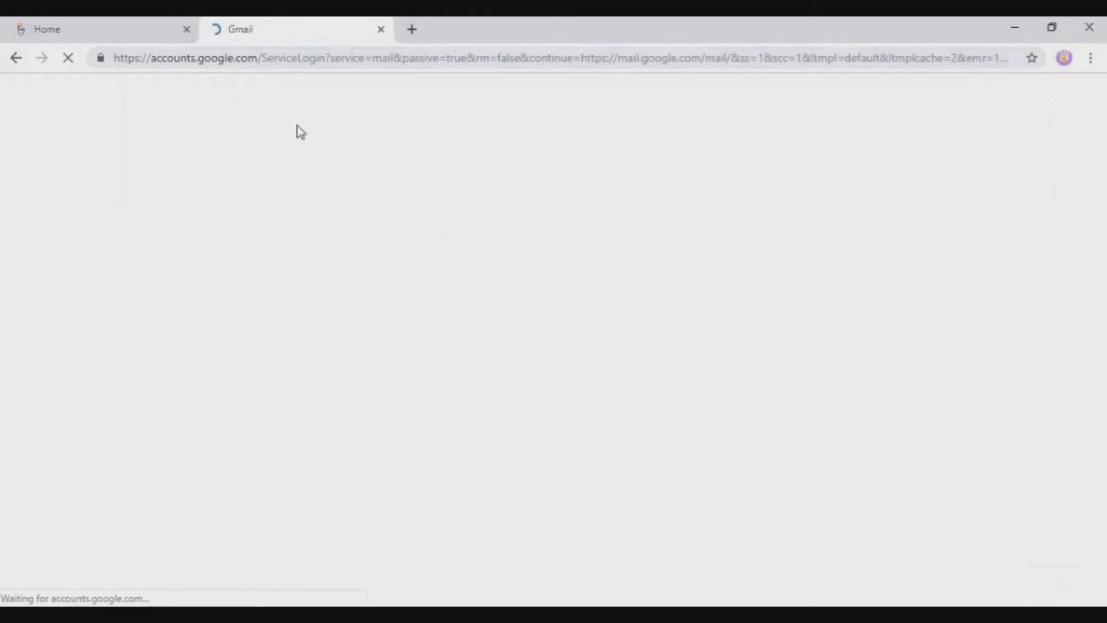
left_click(467, 312)
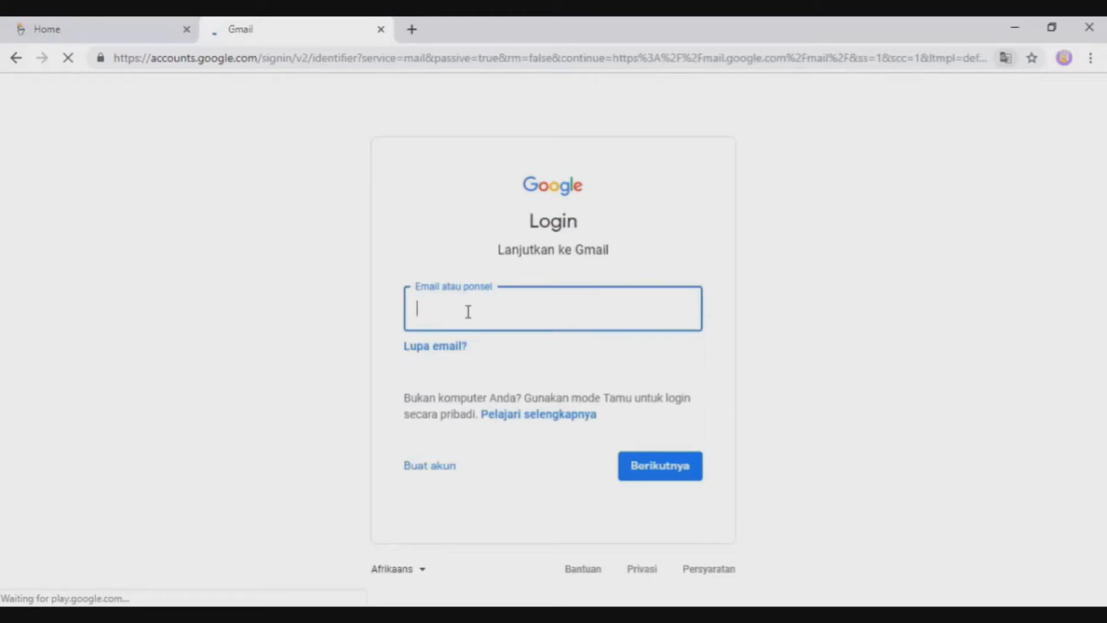
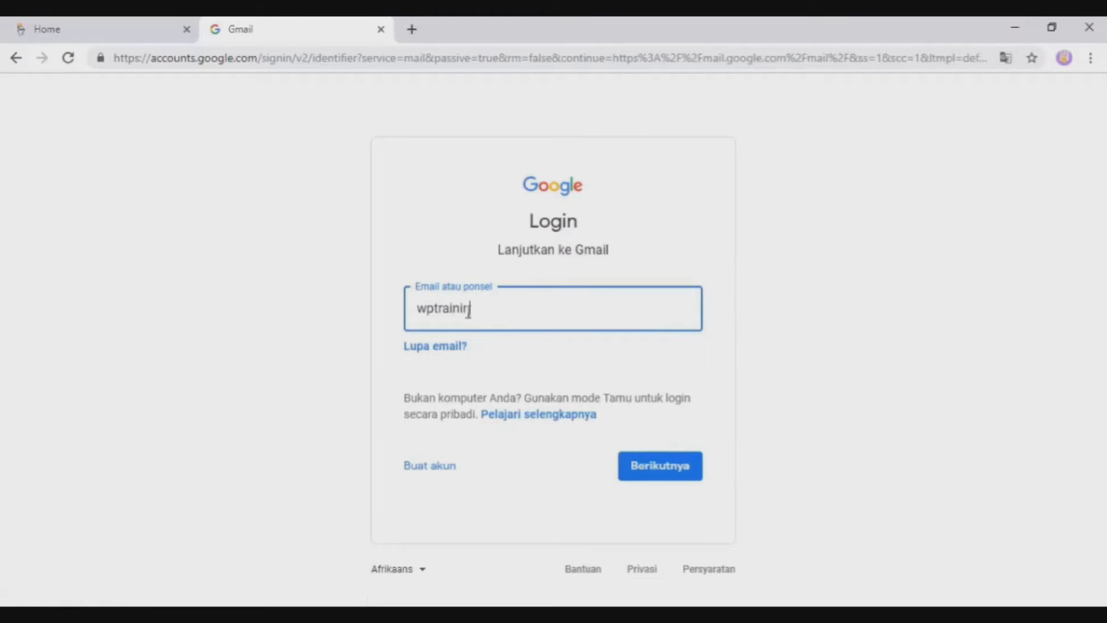
key("Return")
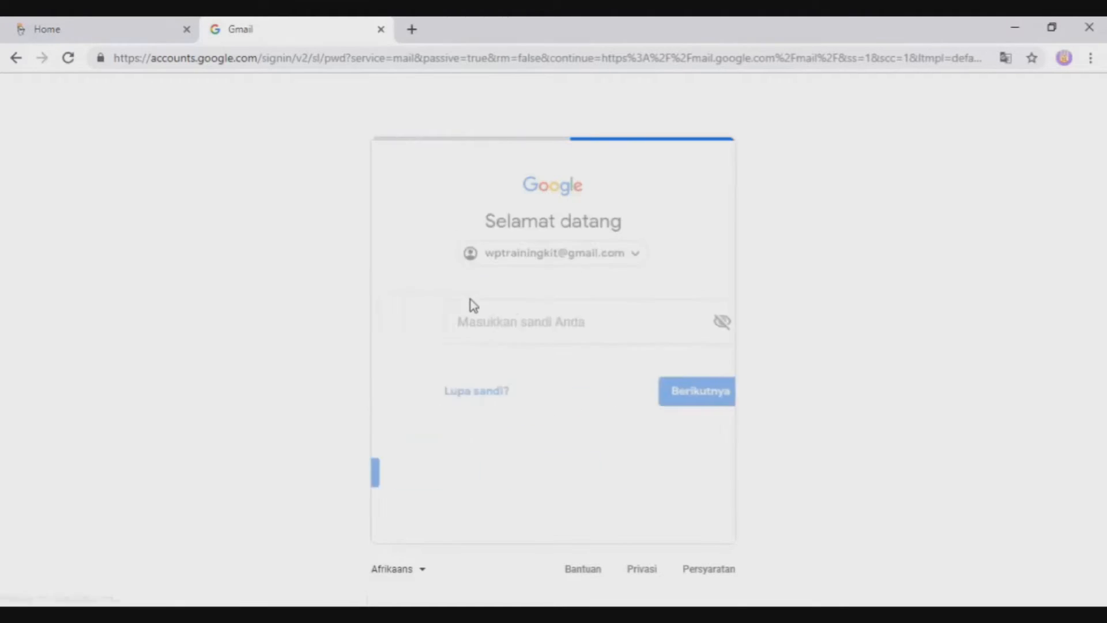
type("****")
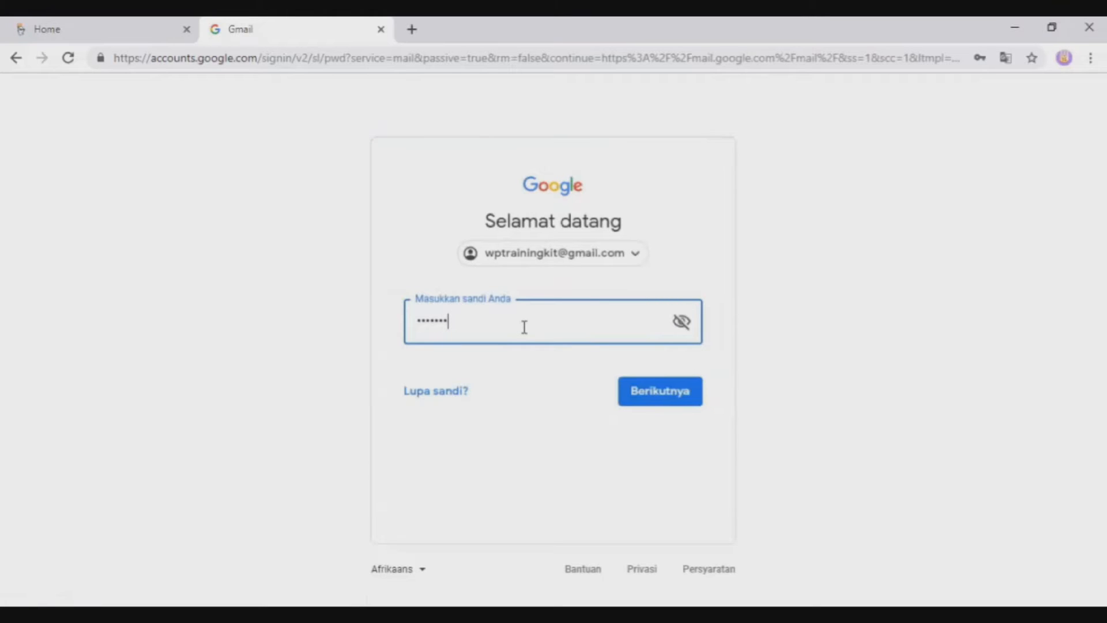
key("Return")
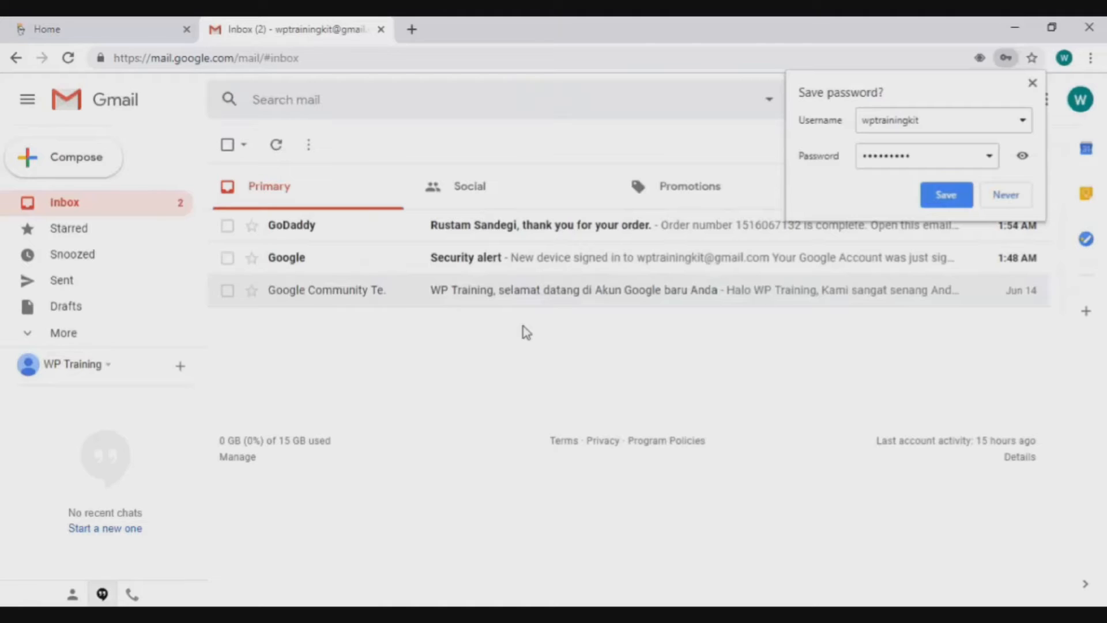
Decline saving the Gmail password and follow Access All Products from GoDaddy's order confirmation email.
left_click(397, 338)
left_click(522, 231)
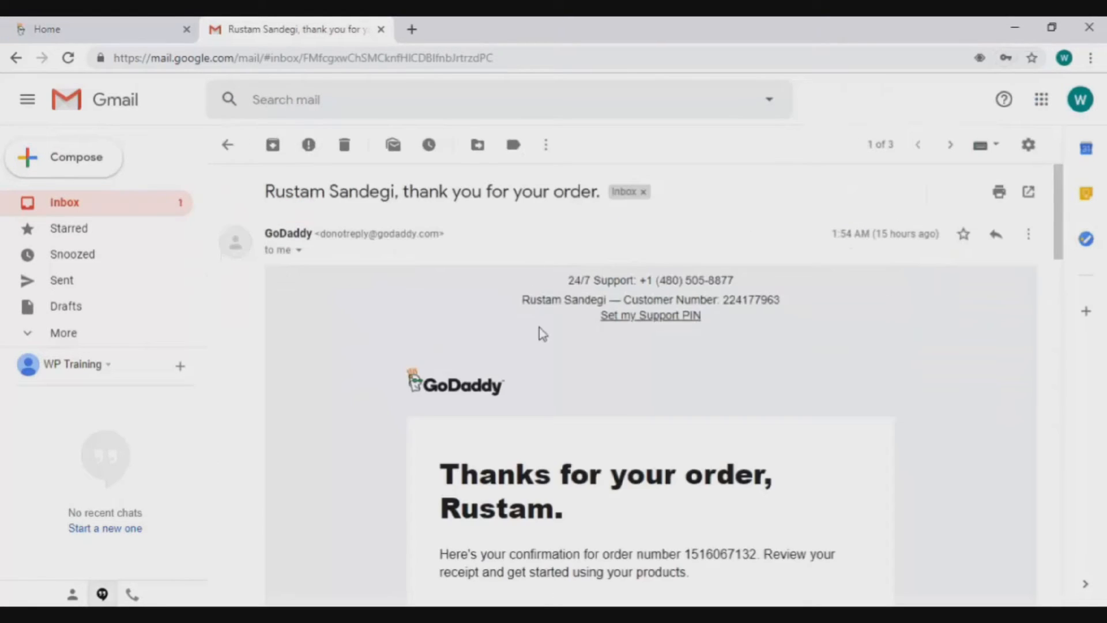
scroll(542, 335, "down", 4)
scroll(545, 335, "down", 1)
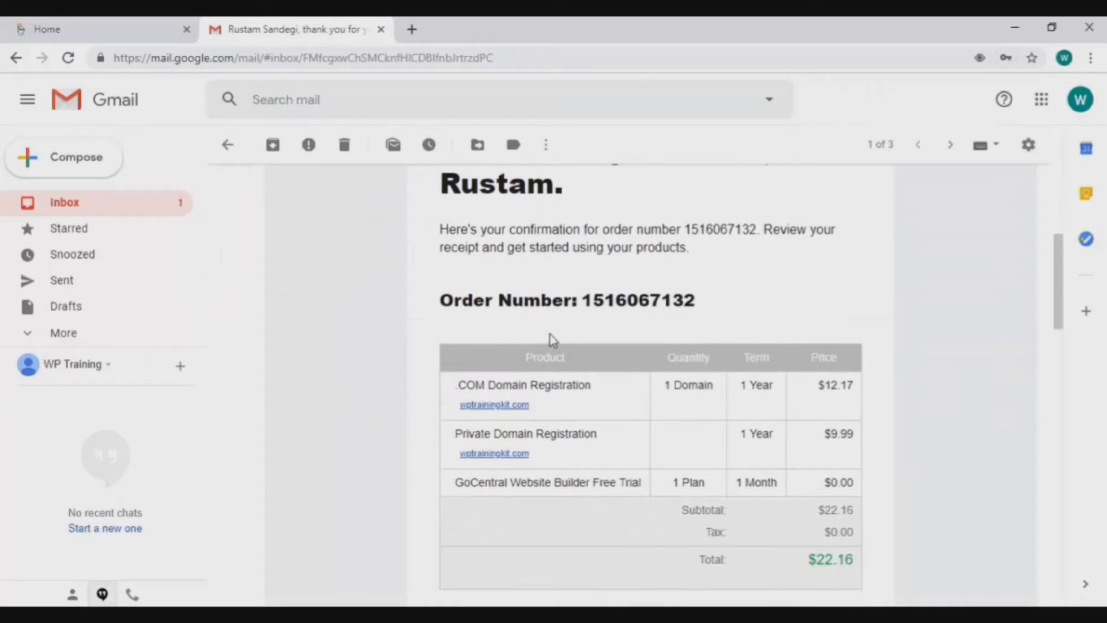
scroll(553, 339, "down", 3)
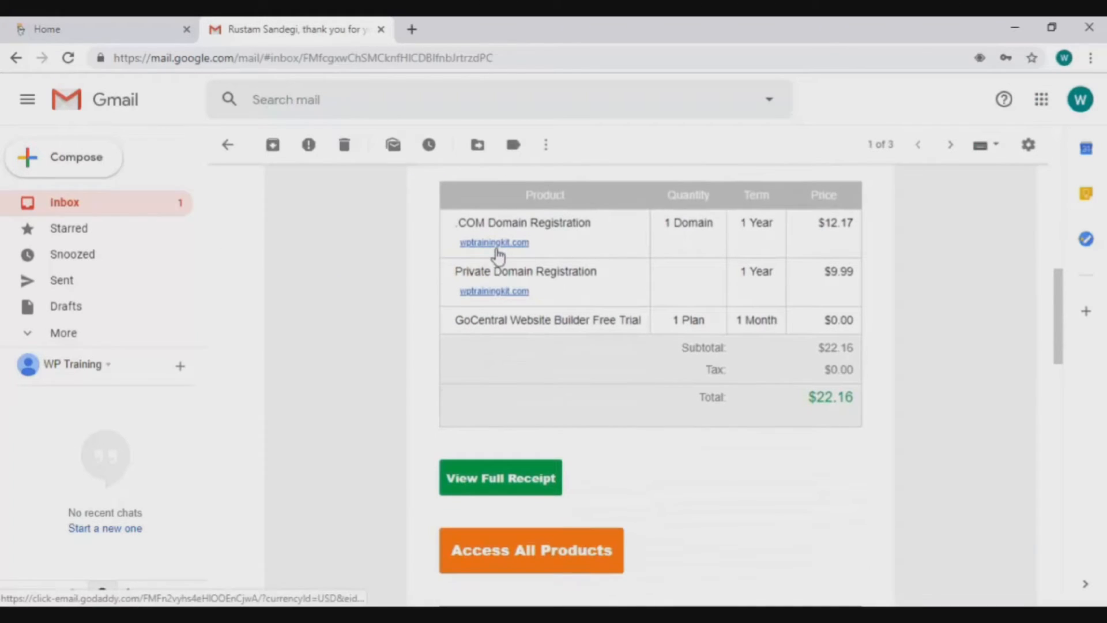
scroll(652, 444, "down", 3)
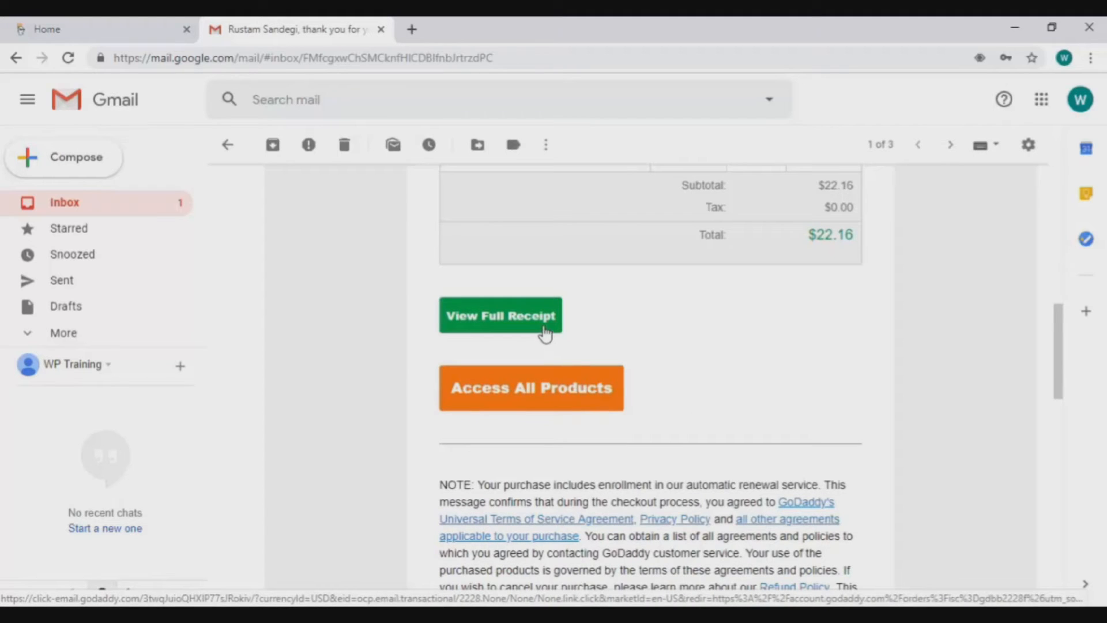
left_click(583, 403)
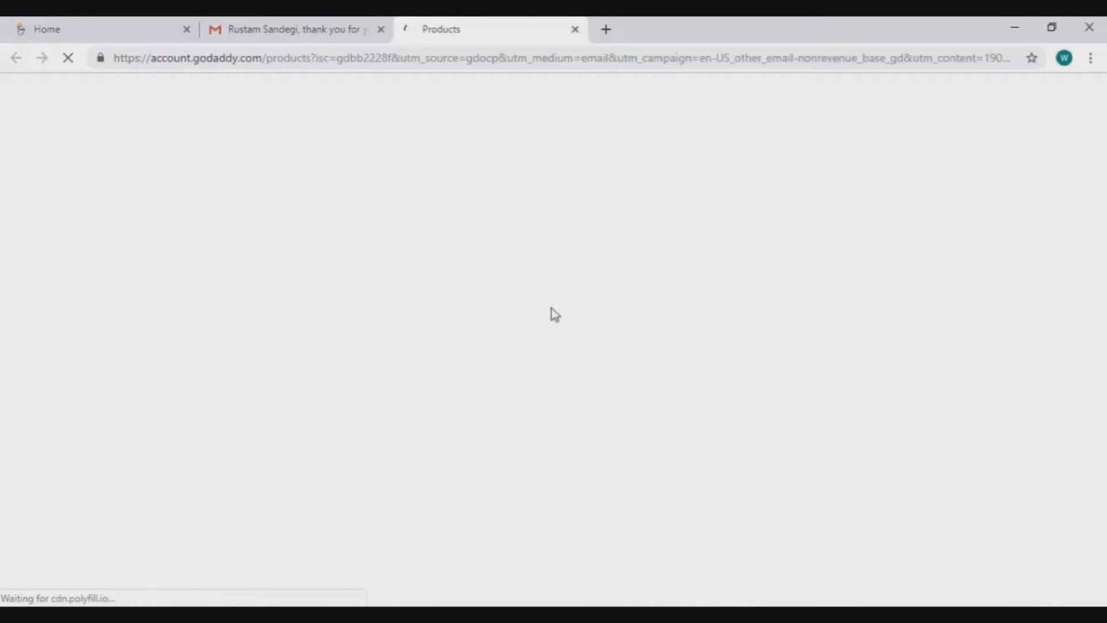
Sign in to GoDaddy with the account username and password, staying signed in, then return home.
scroll(536, 291, "down", 3)
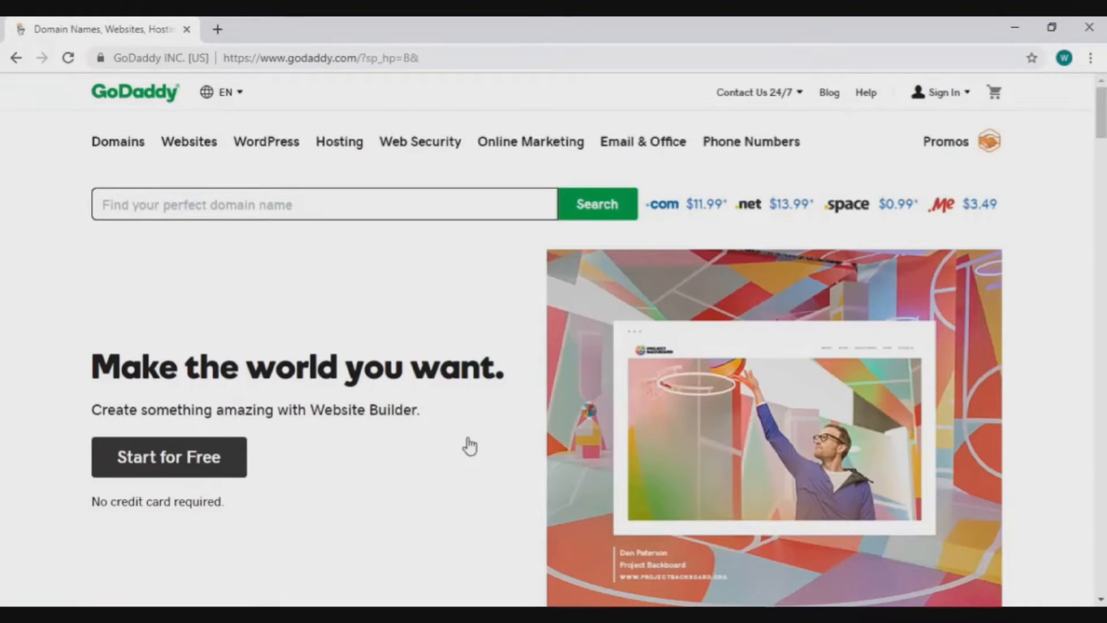
left_click(953, 92)
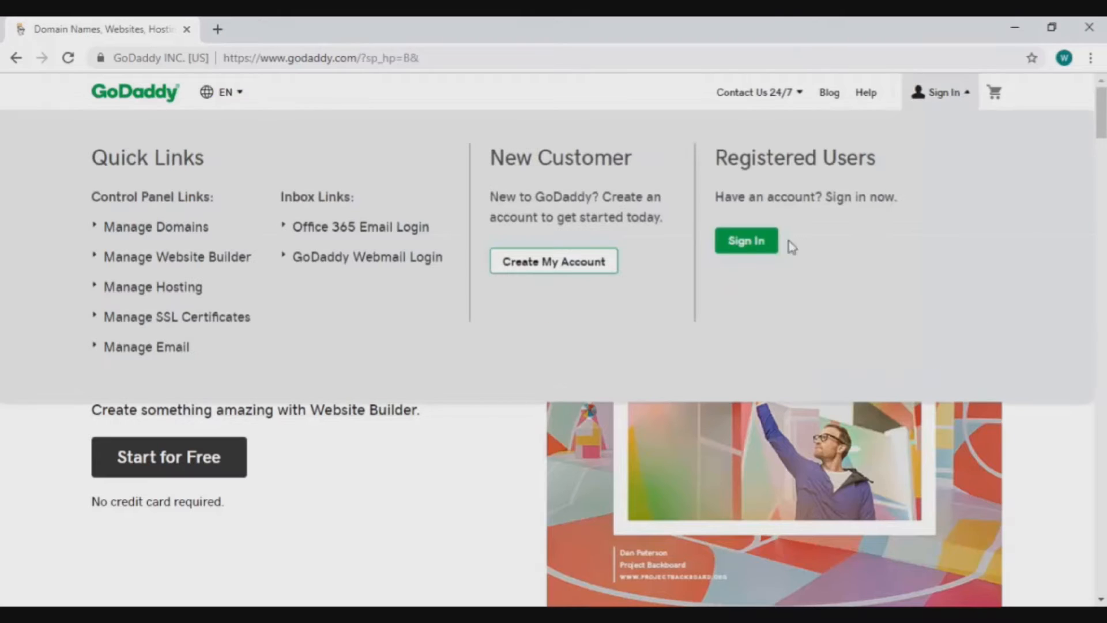
left_click(753, 241)
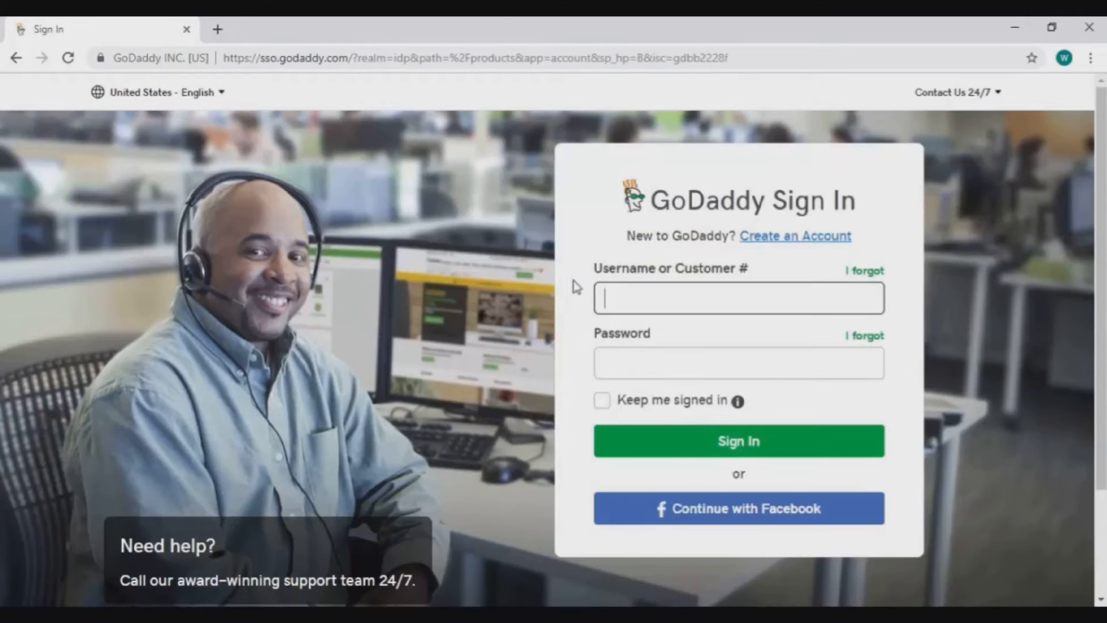
type("wptrainingkit")
key("Tab")
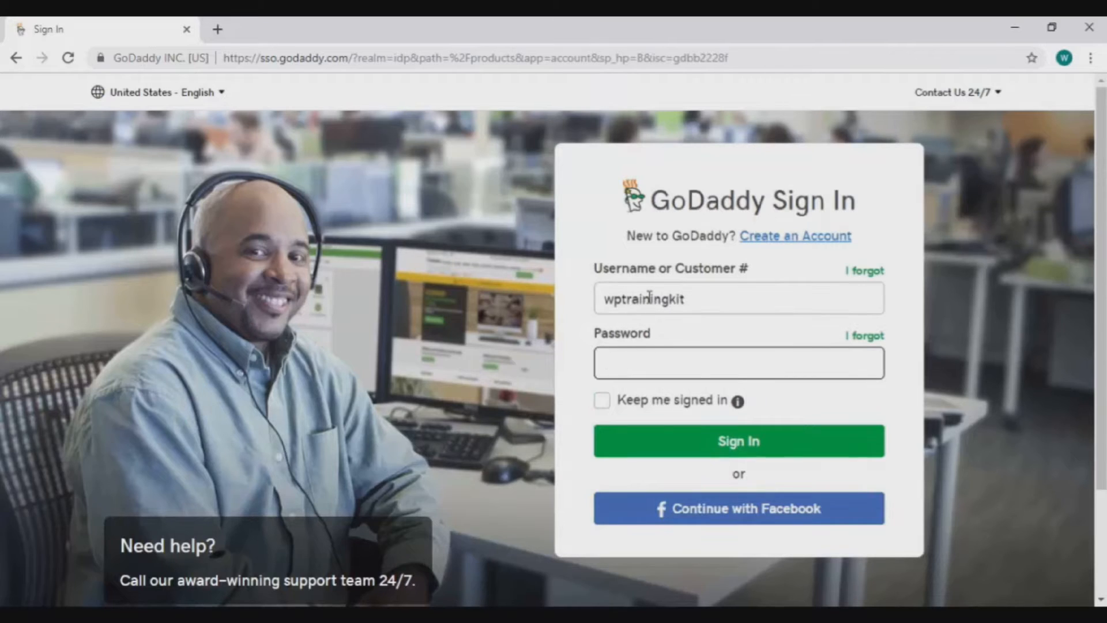
type("*****")
left_click(630, 403)
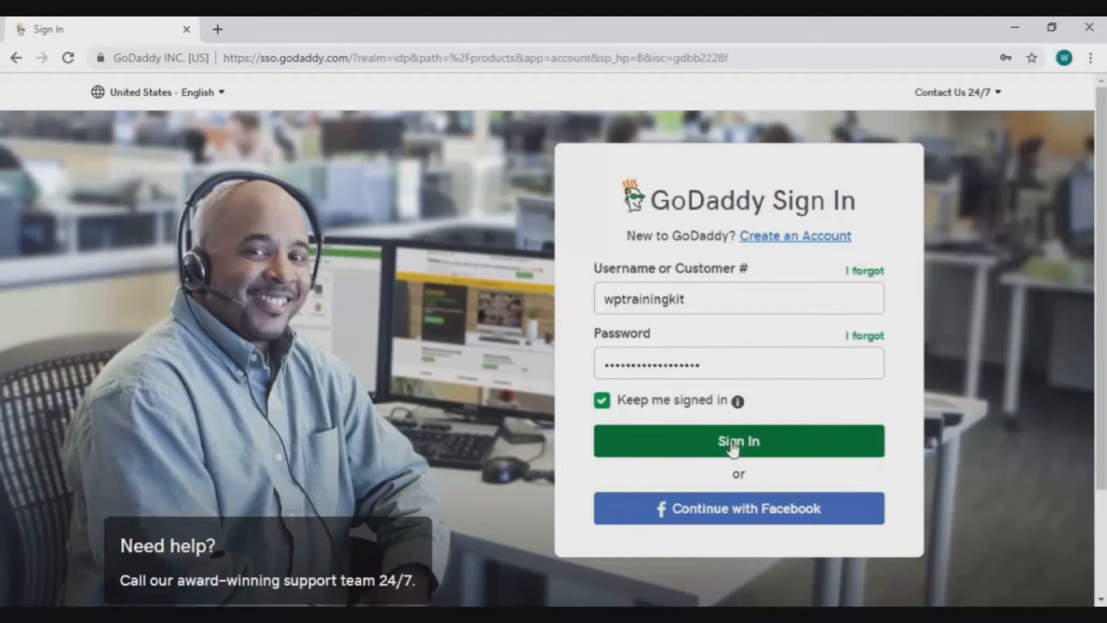
left_click(788, 446)
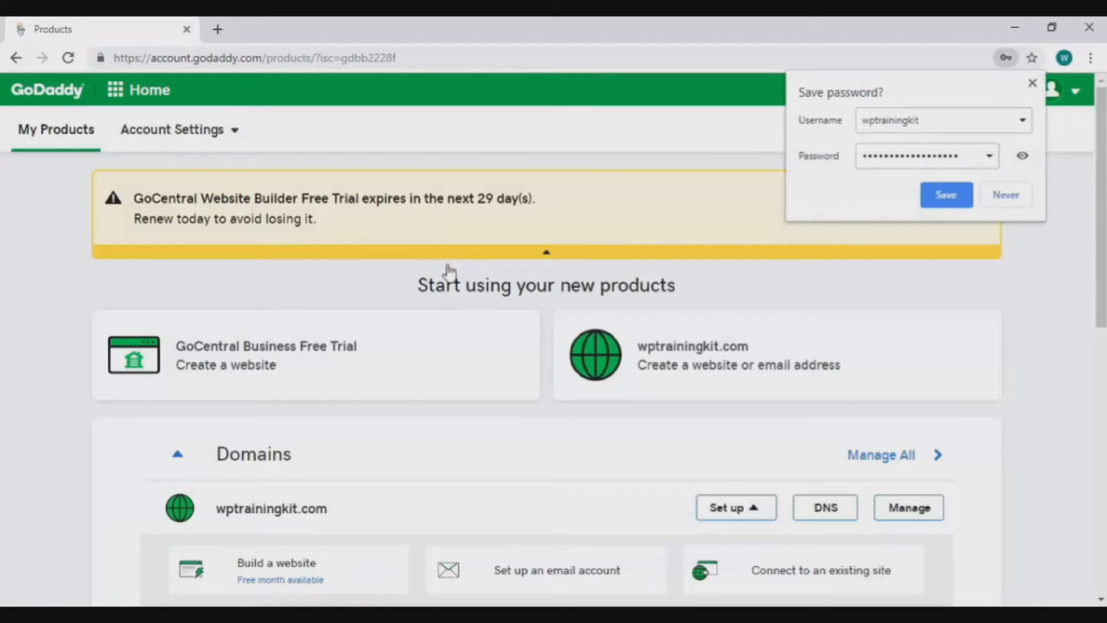
left_click(64, 91)
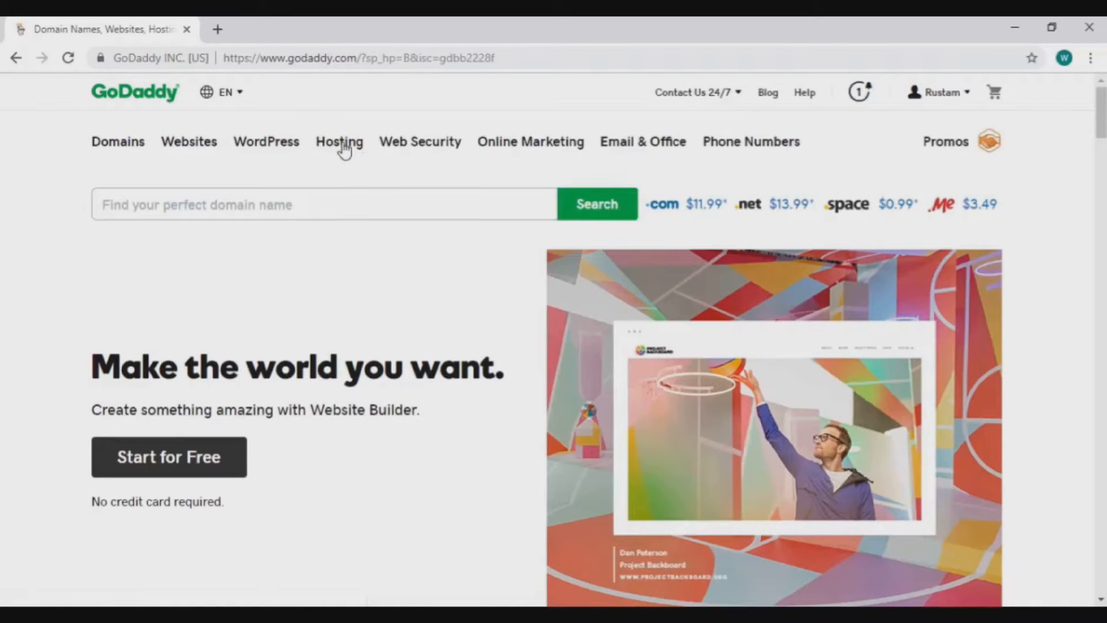
Go to Hosting > Web Hosting and scroll to the Economy plan to add it to the cart.
left_click(353, 148)
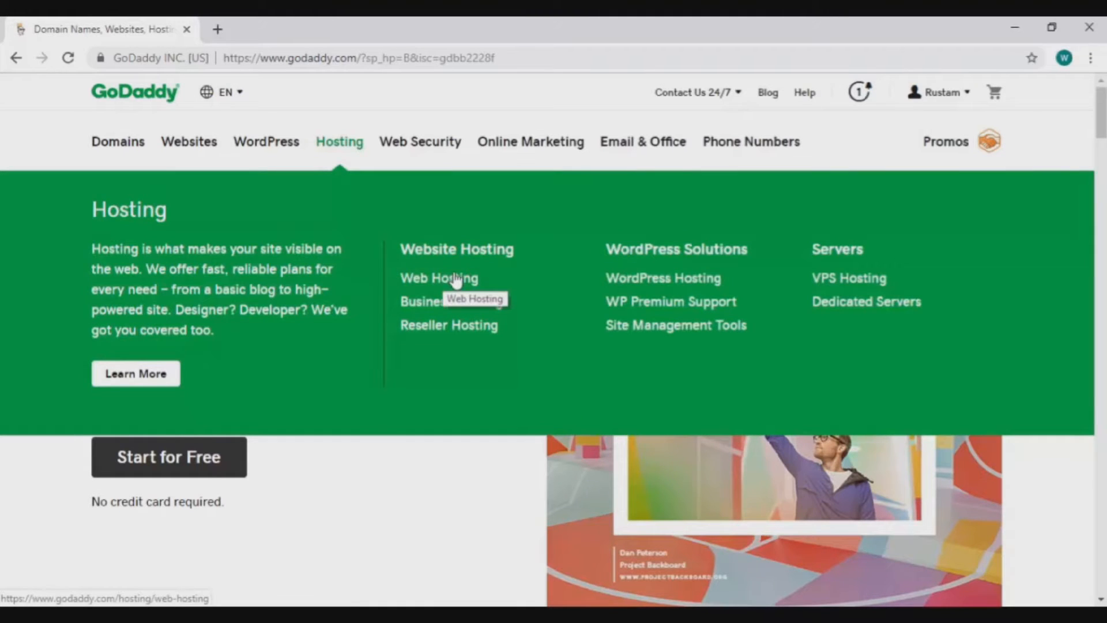
left_click(458, 279)
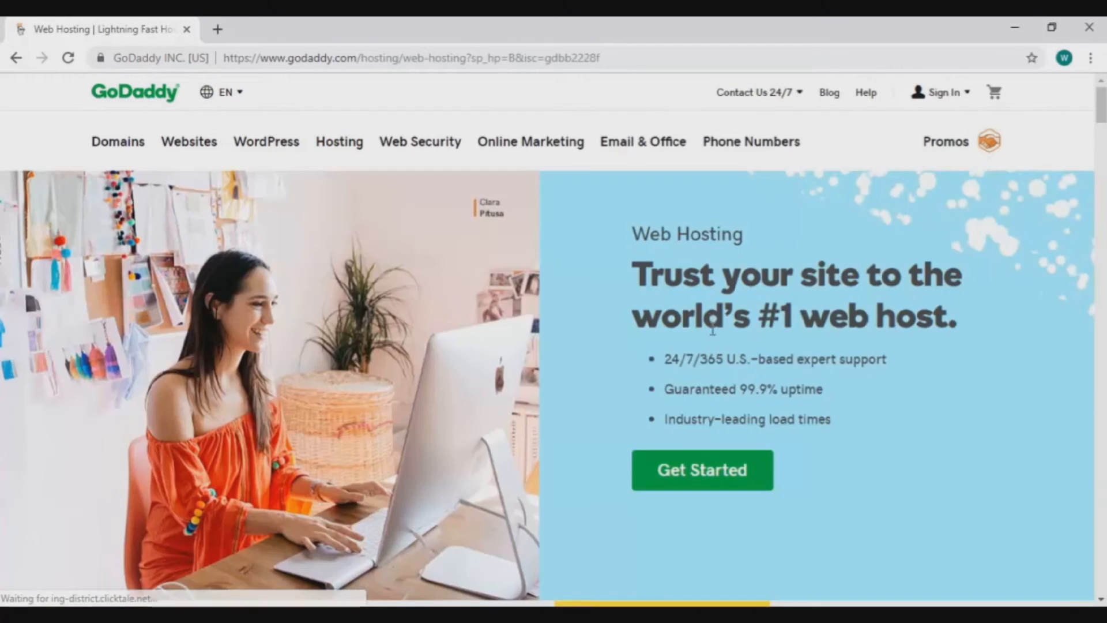
scroll(538, 281, "down", 8)
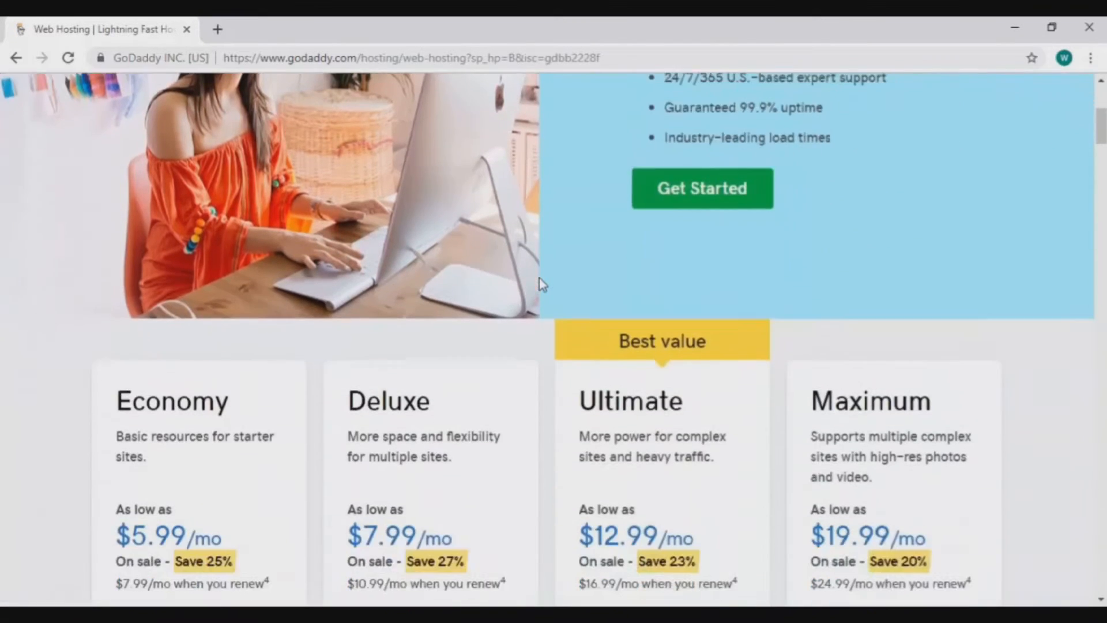
scroll(542, 283, "down", 1)
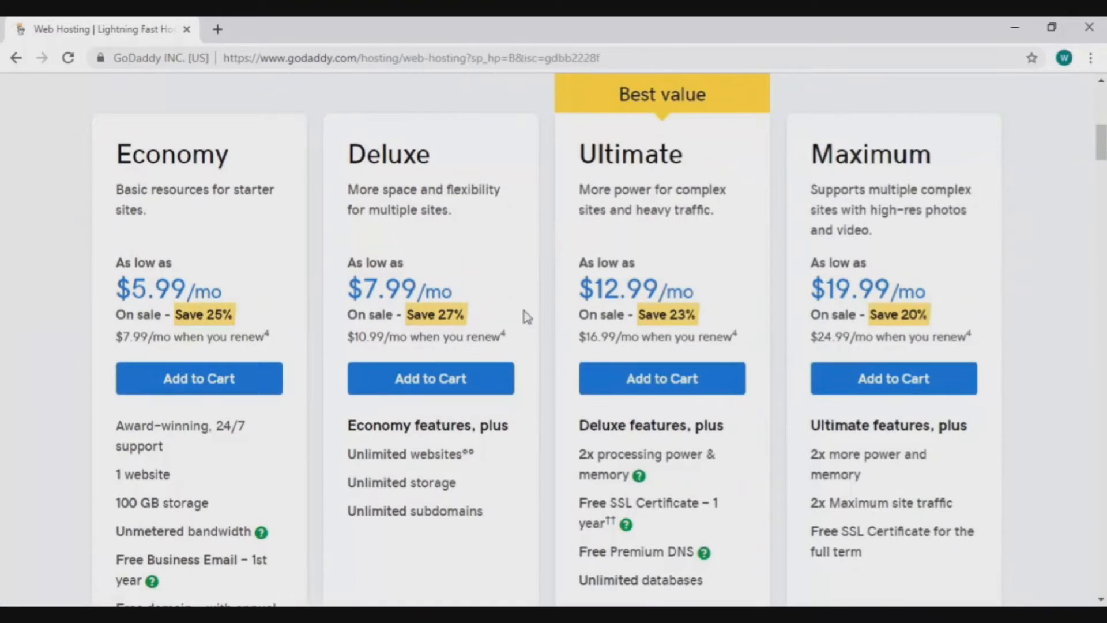
scroll(707, 360, "down", 3)
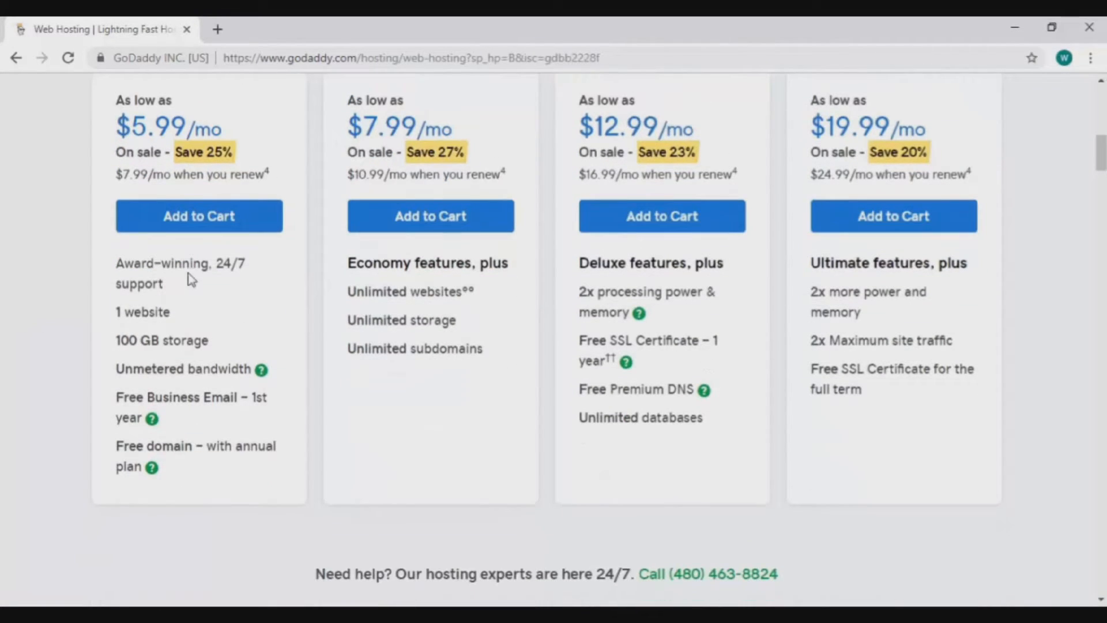
scroll(279, 316, "up", 1)
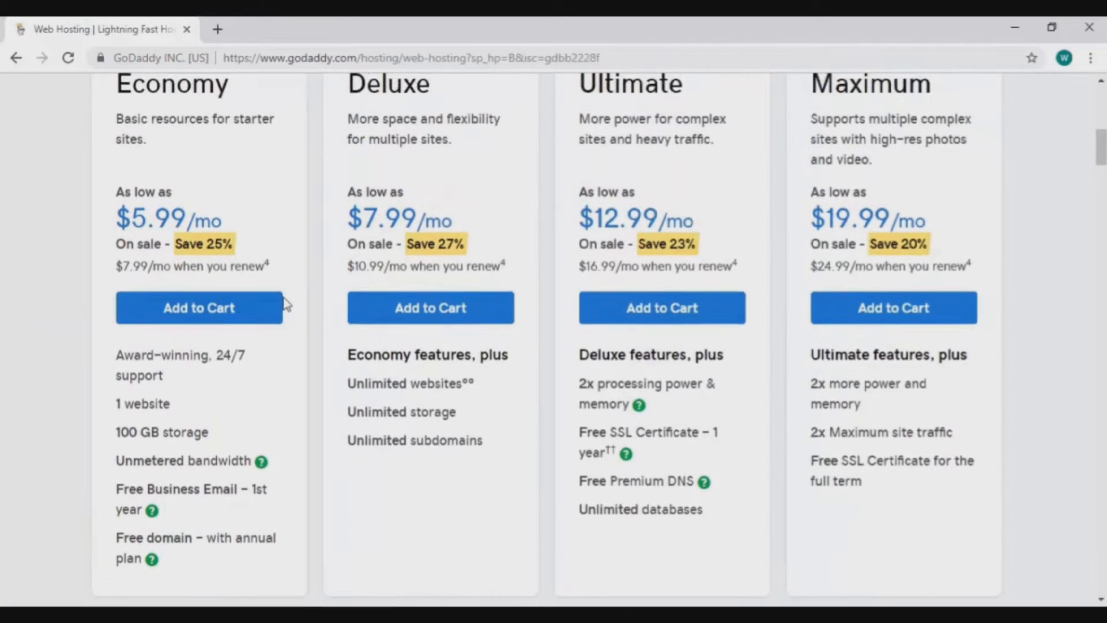
scroll(286, 304, "up", 2)
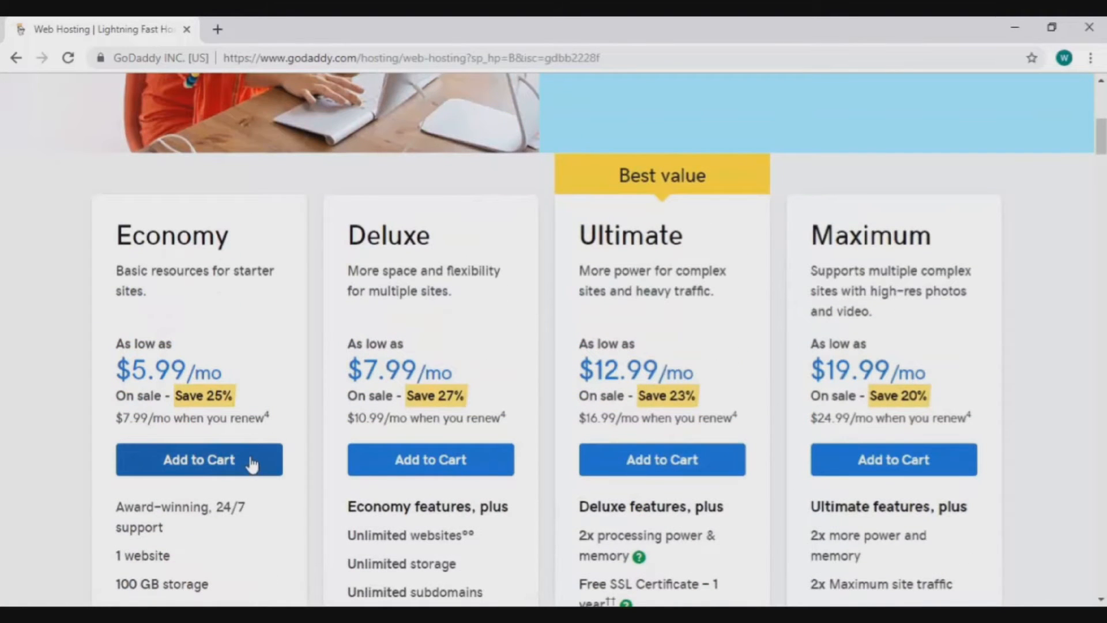
scroll(252, 461, "down", 1)
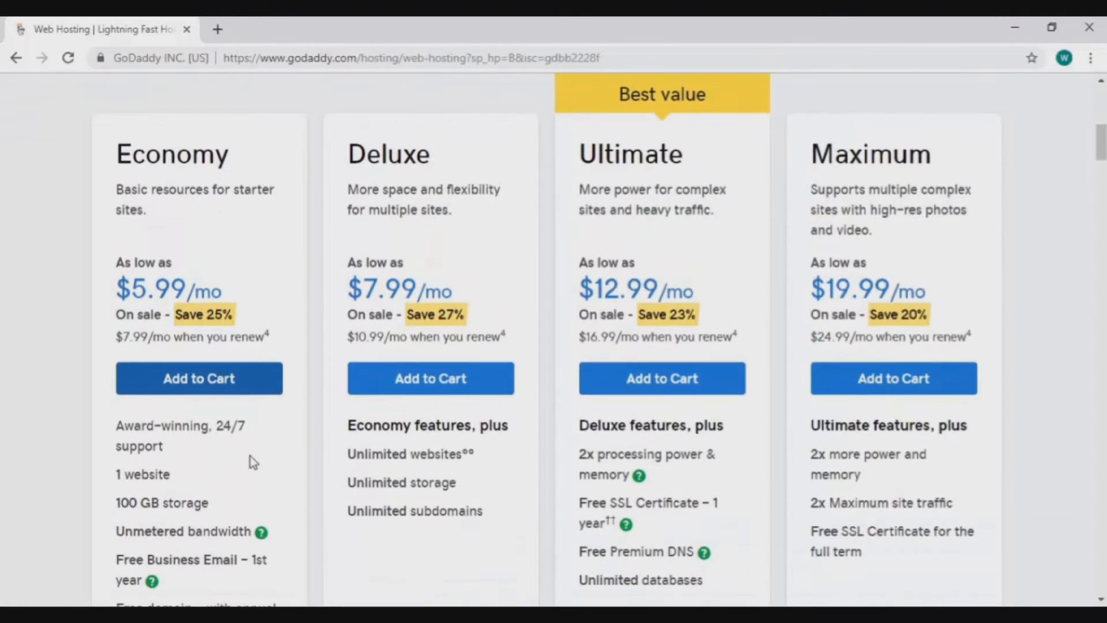
scroll(252, 461, "down", 1)
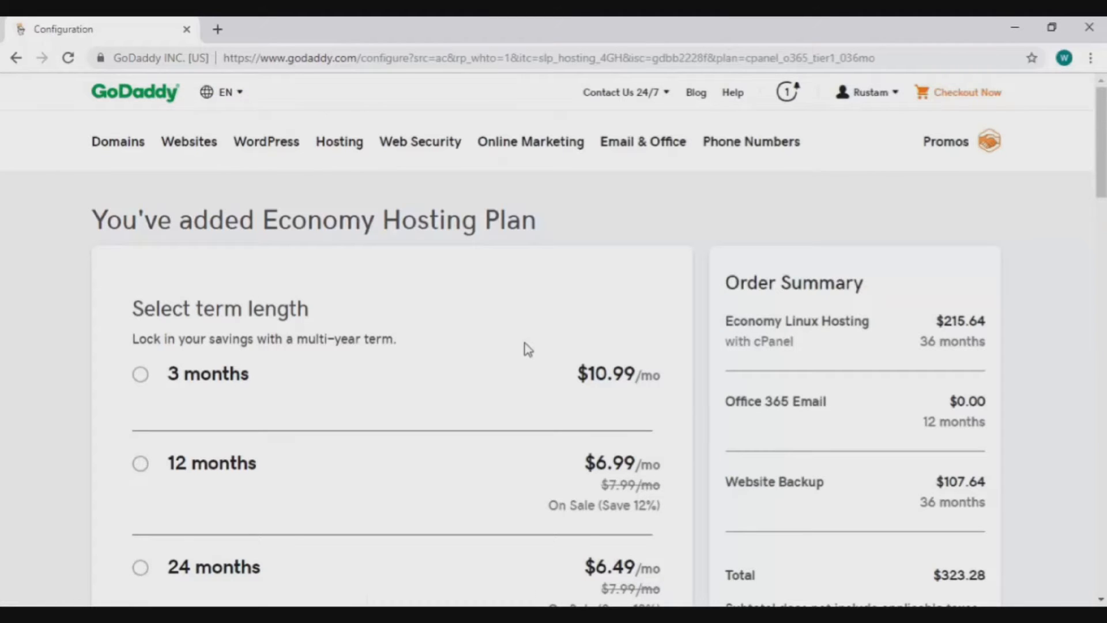
Change the Economy hosting term to 3 months.
scroll(528, 349, "down", 4)
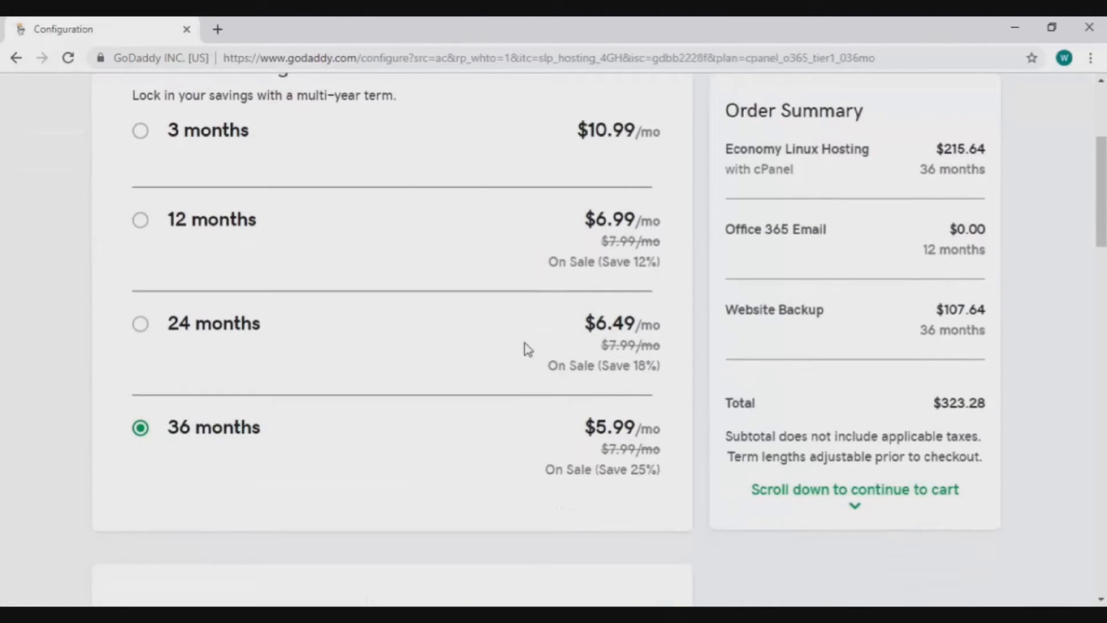
scroll(467, 323, "up", 3)
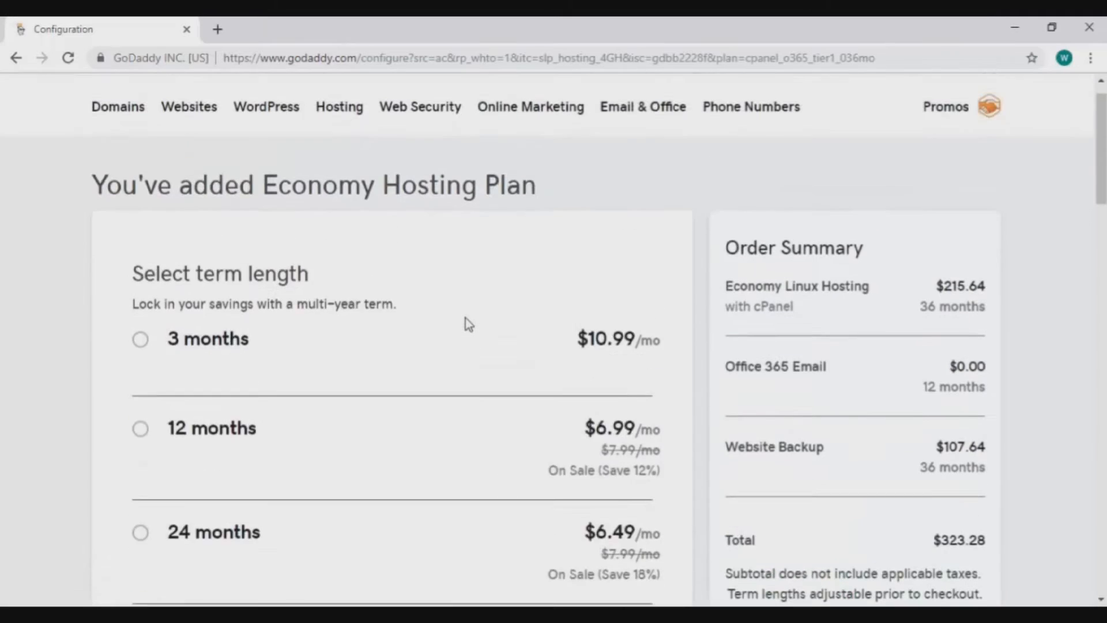
scroll(465, 318, "up", 1)
scroll(465, 318, "down", 4)
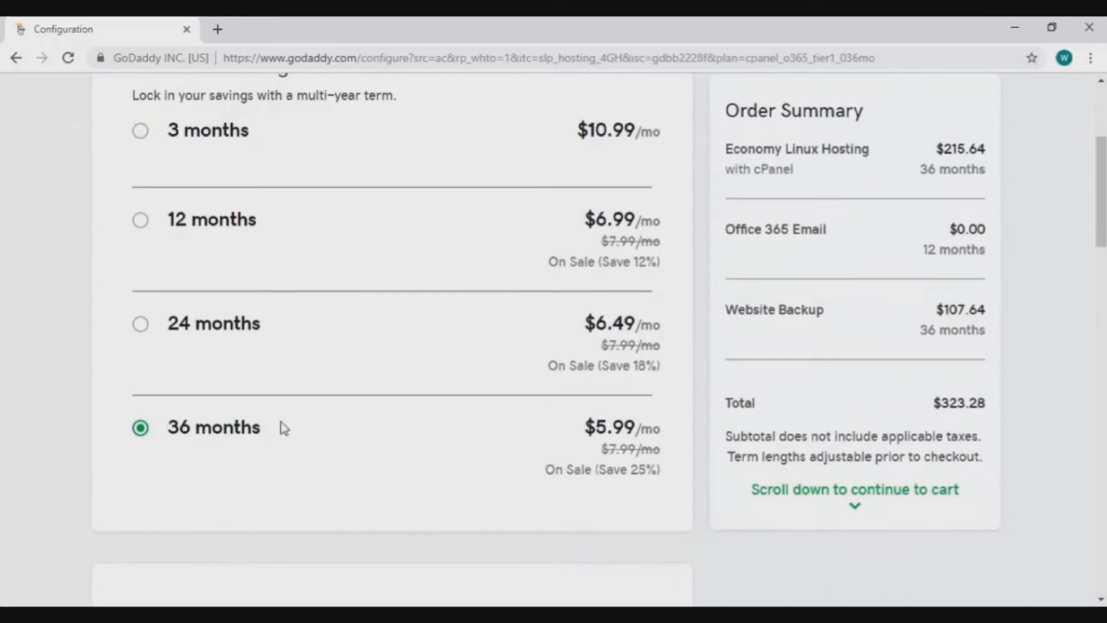
left_click(147, 132)
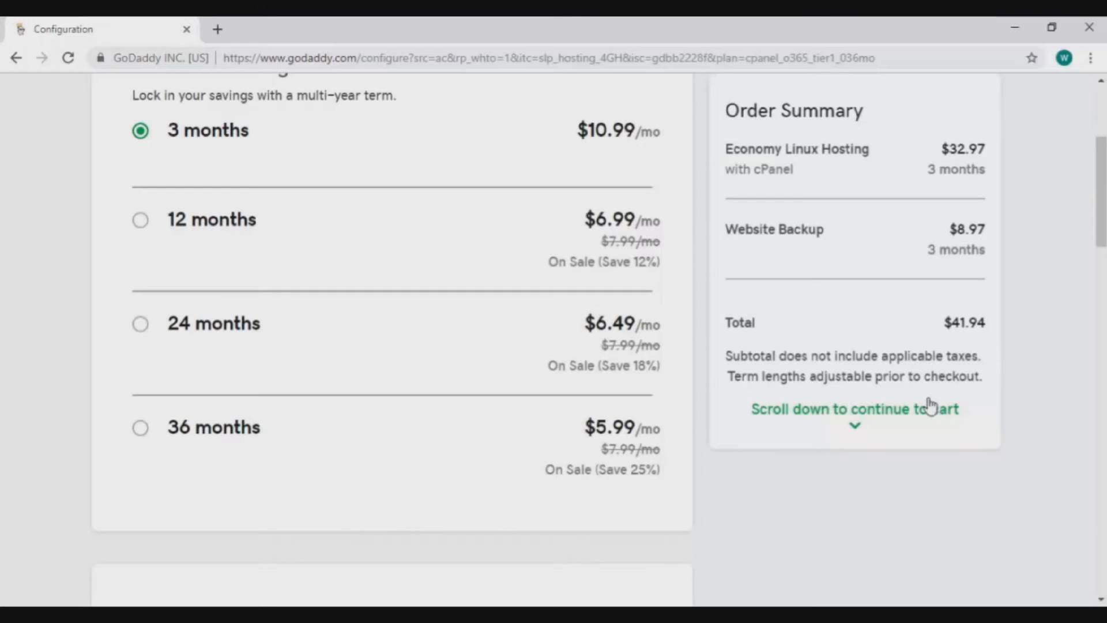
Choose No Thanks for the Website Backup add-on.
scroll(919, 369, "down", 1)
scroll(919, 369, "down", 7)
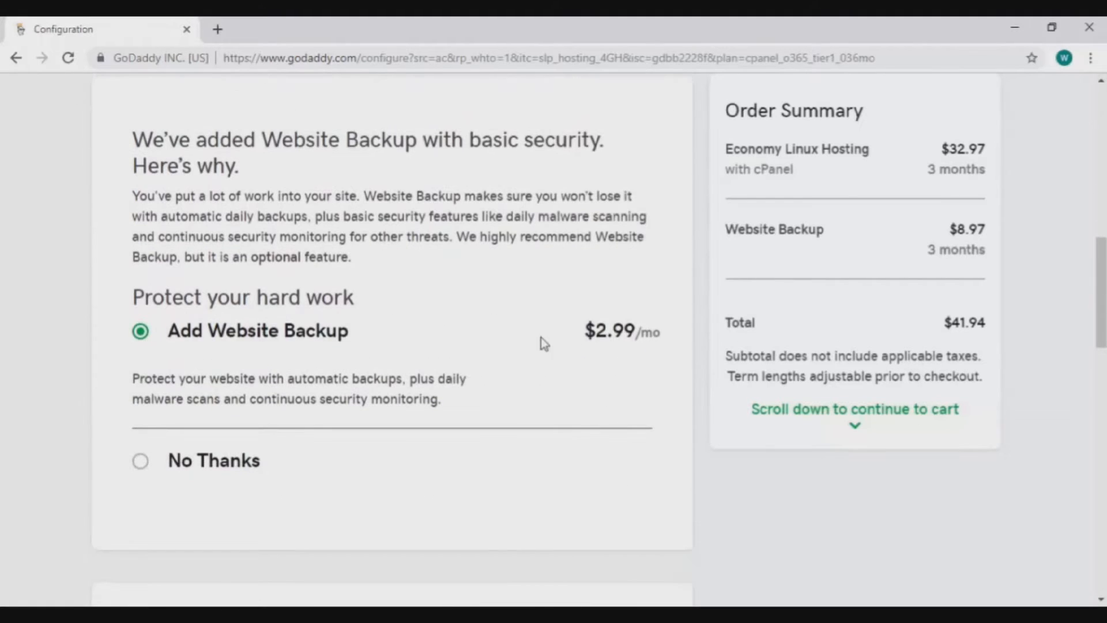
scroll(532, 314, "up", 10)
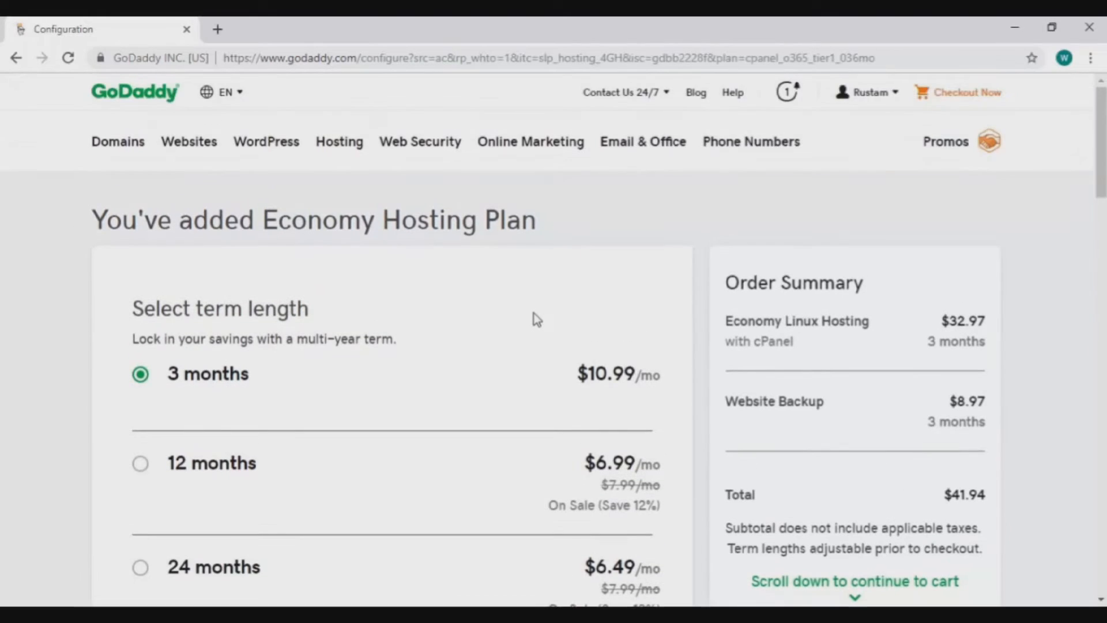
scroll(534, 313, "down", 2)
scroll(534, 313, "down", 1)
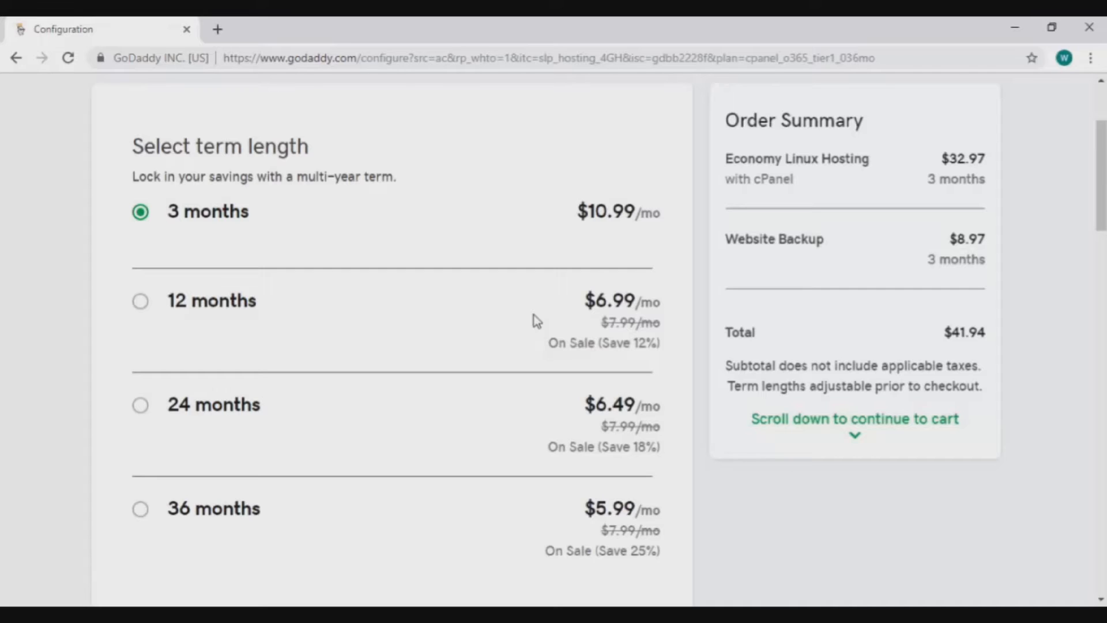
scroll(534, 315, "down", 10)
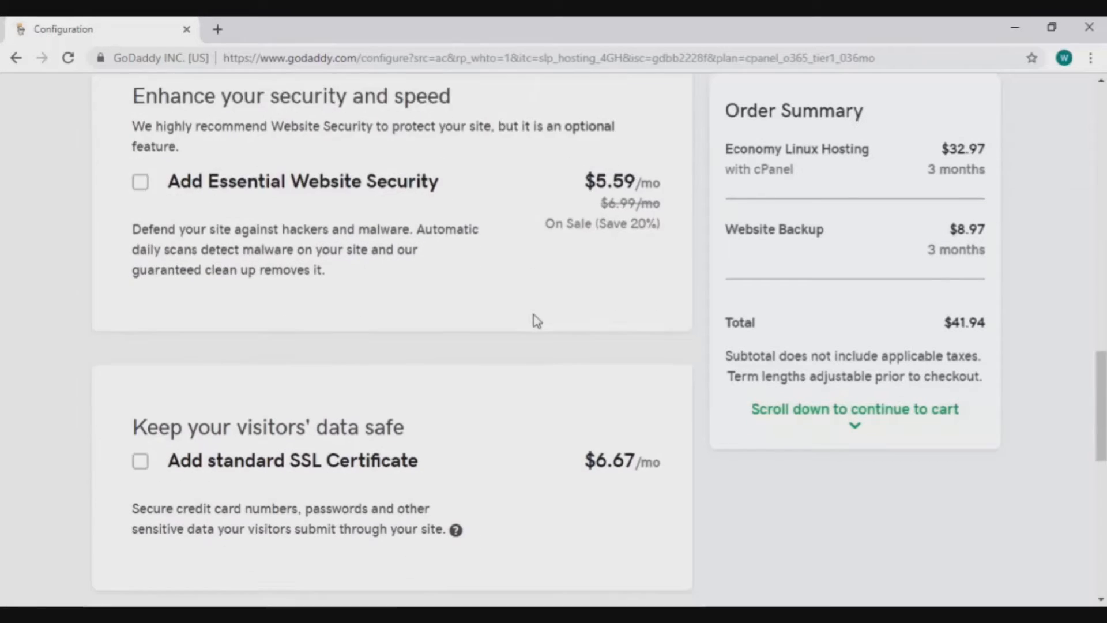
scroll(531, 319, "up", 10)
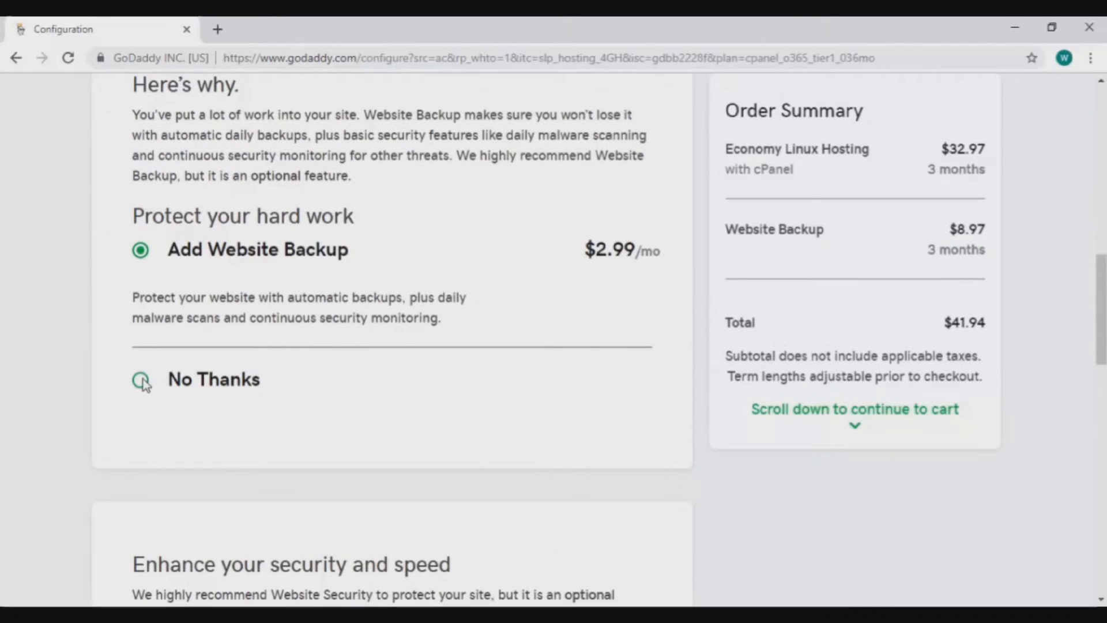
scroll(282, 474, "up", 3)
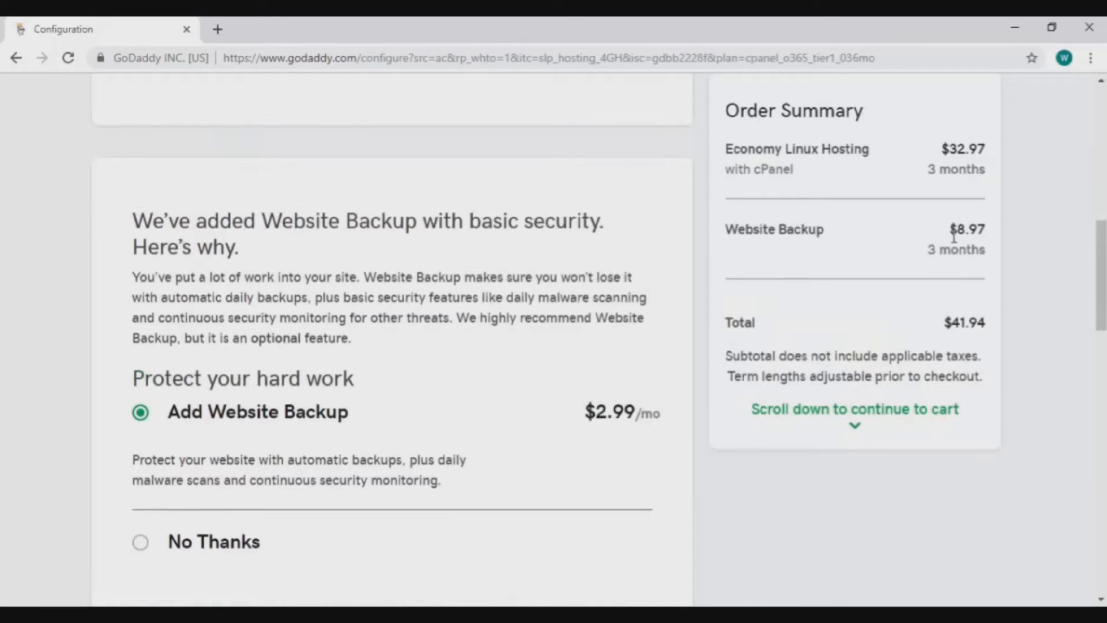
left_click(141, 542)
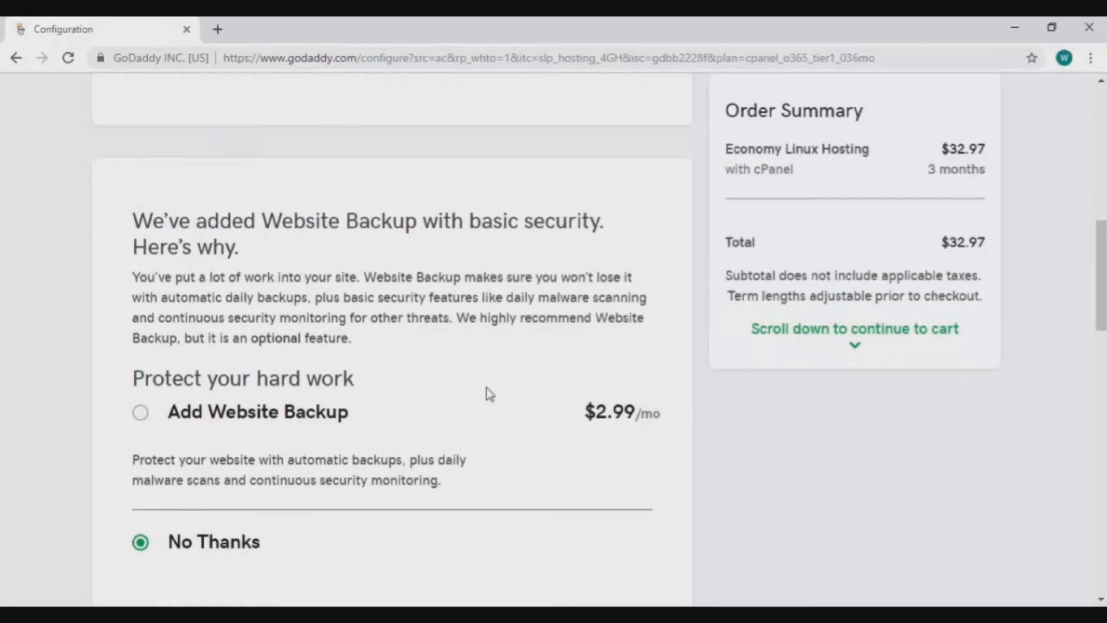
Continue to the checkout cart showing $32.97 for 3-month Economy hosting.
scroll(503, 390, "up", 8)
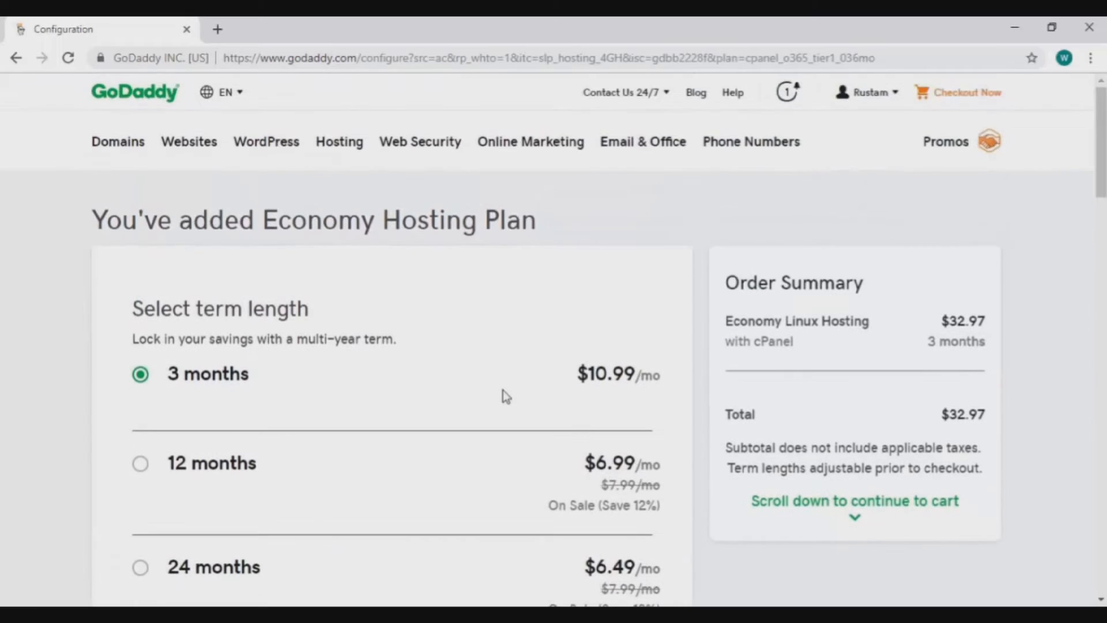
scroll(504, 390, "down", 11)
scroll(505, 390, "down", 10)
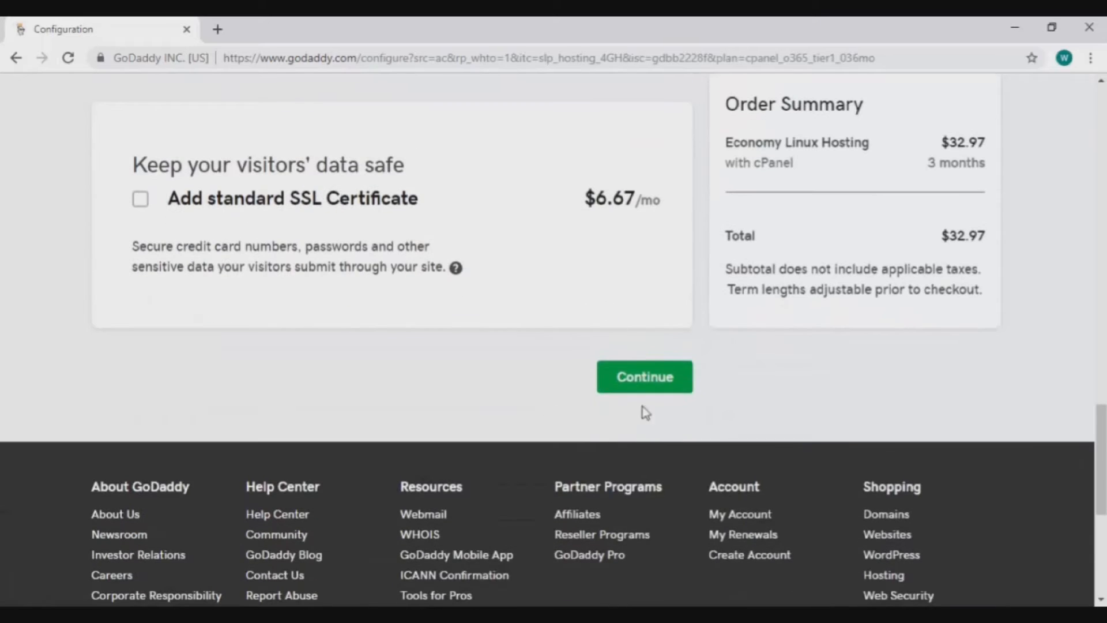
left_click(645, 388)
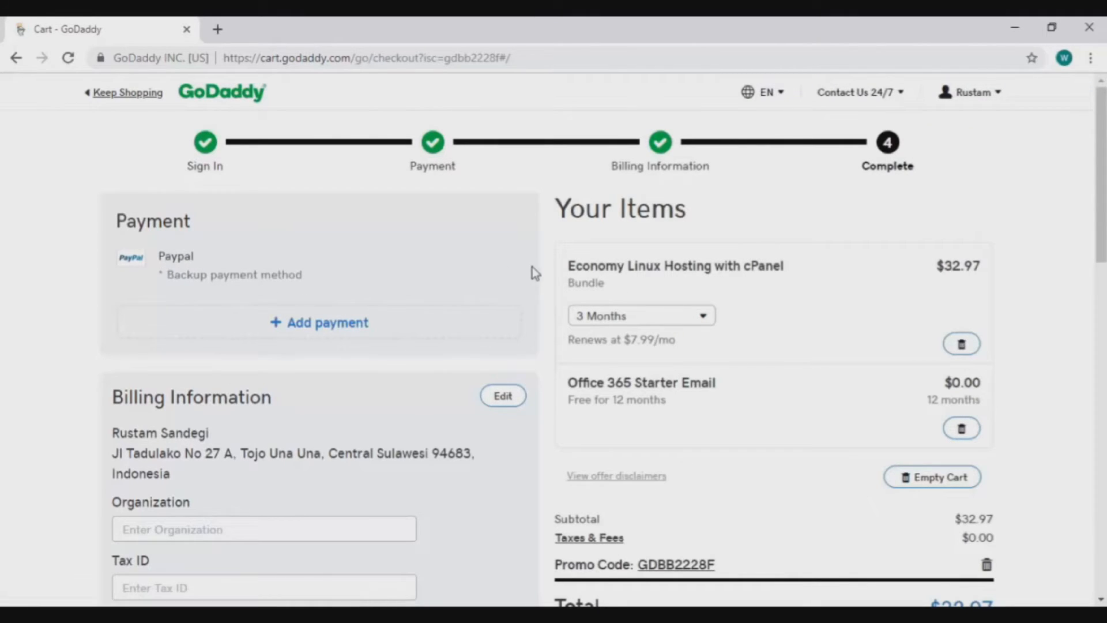
Set the Economy Linux Hosting billing term in the cart to 1 Month ($10.99).
scroll(531, 268, "down", 1)
left_click(704, 237)
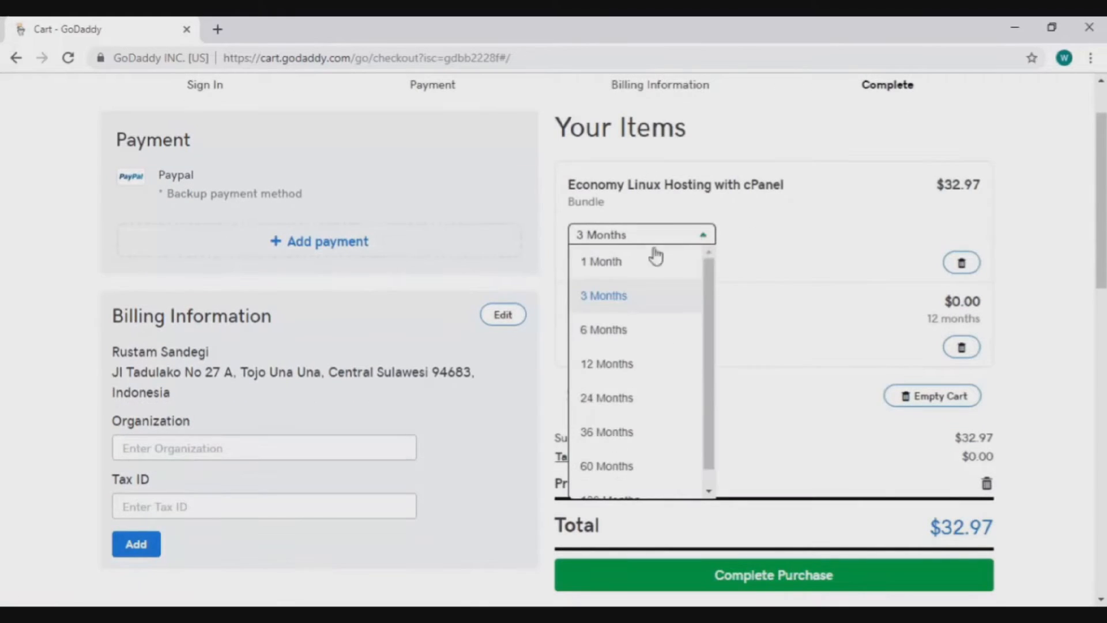
left_click(654, 261)
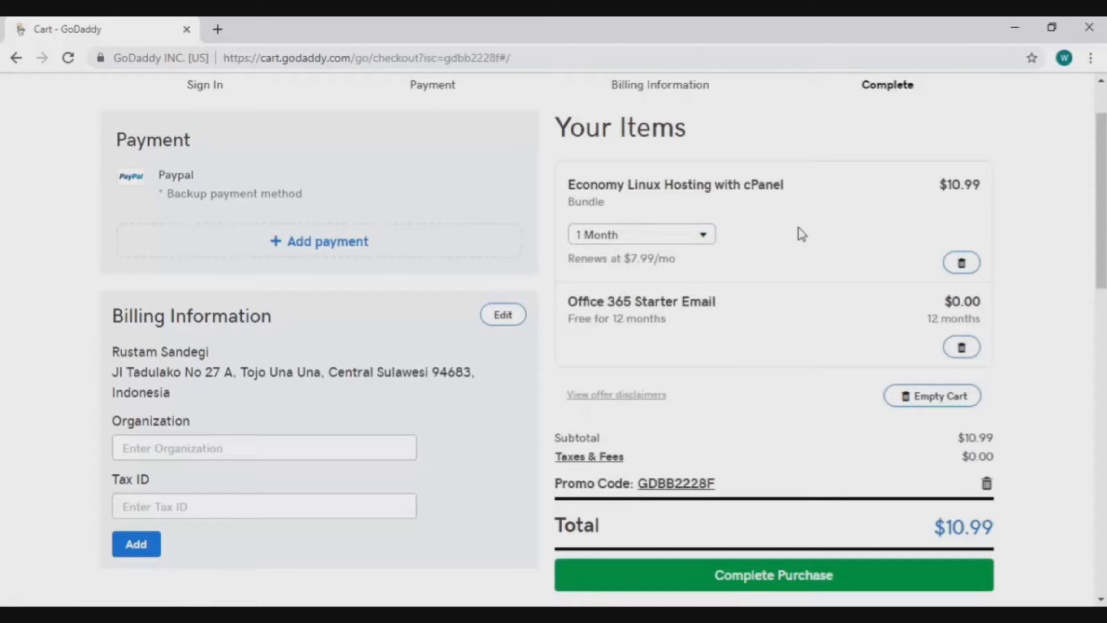
left_click(663, 235)
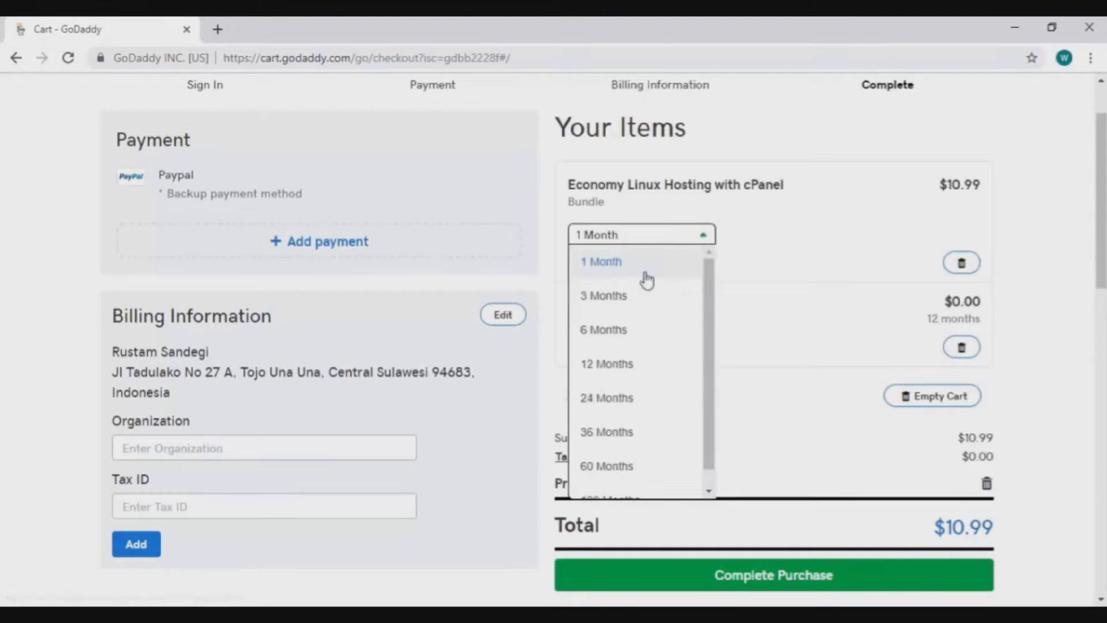
scroll(637, 477, "down", 1)
left_click(638, 477)
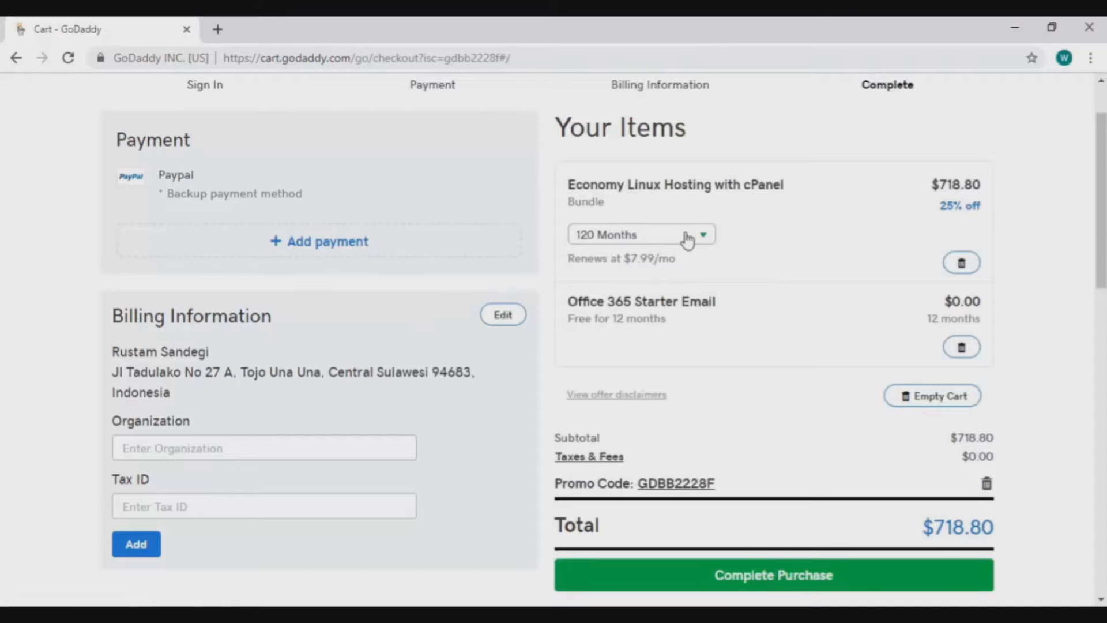
left_click(705, 235)
left_click(633, 353)
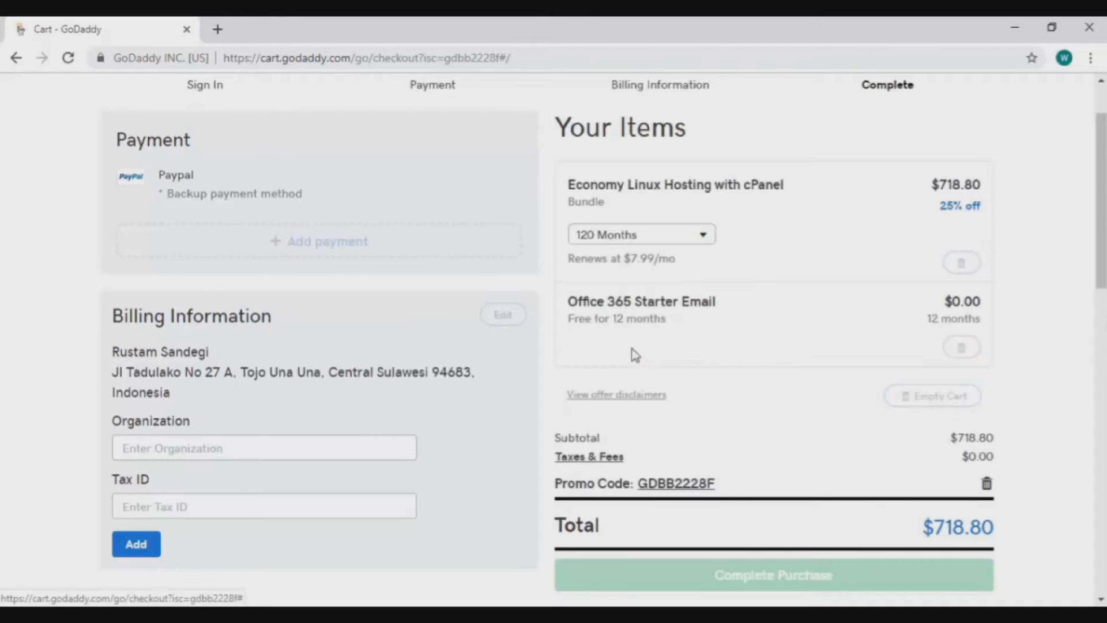
left_click(706, 239)
scroll(673, 280, "up", 1)
left_click(669, 264)
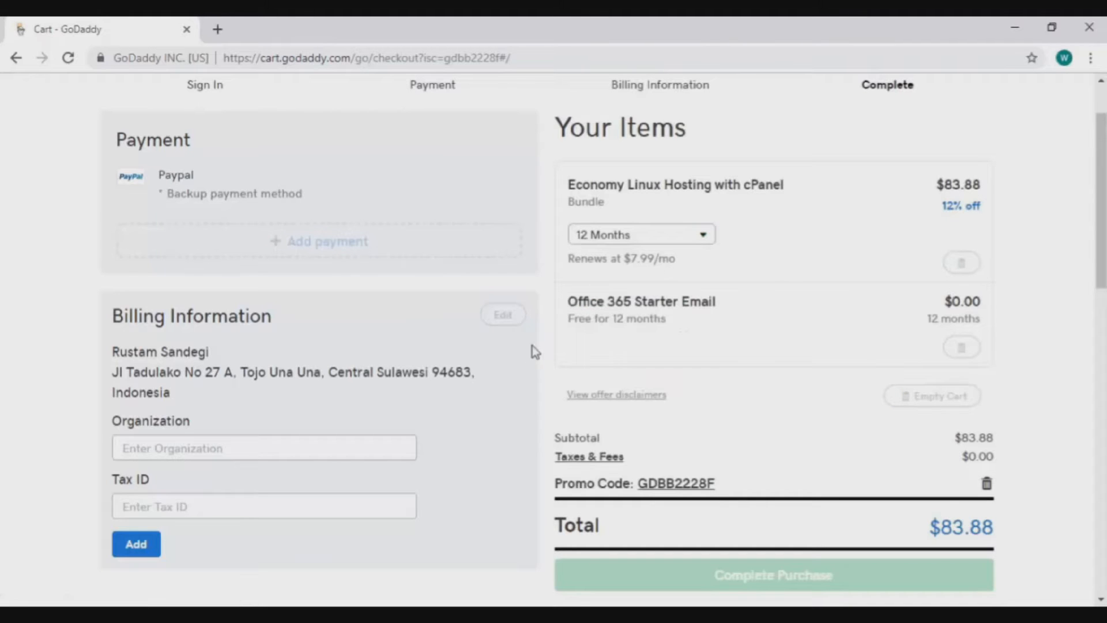
Complete the purchase and open the domain list in the hosting setup.
scroll(787, 341, "down", 3)
left_click(854, 410)
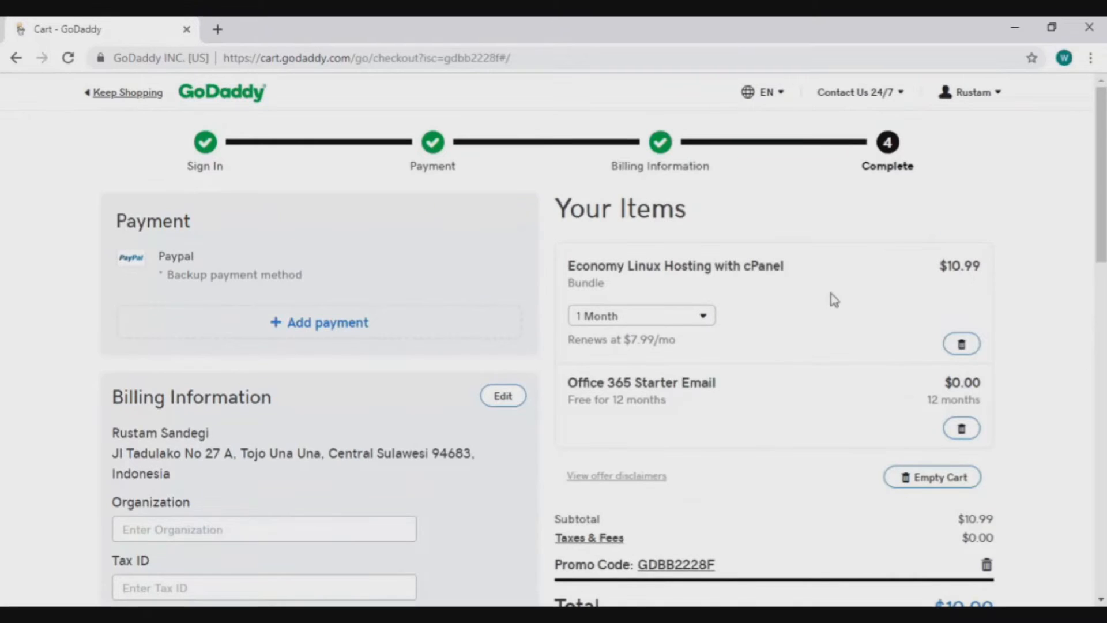
scroll(830, 294, "down", 1)
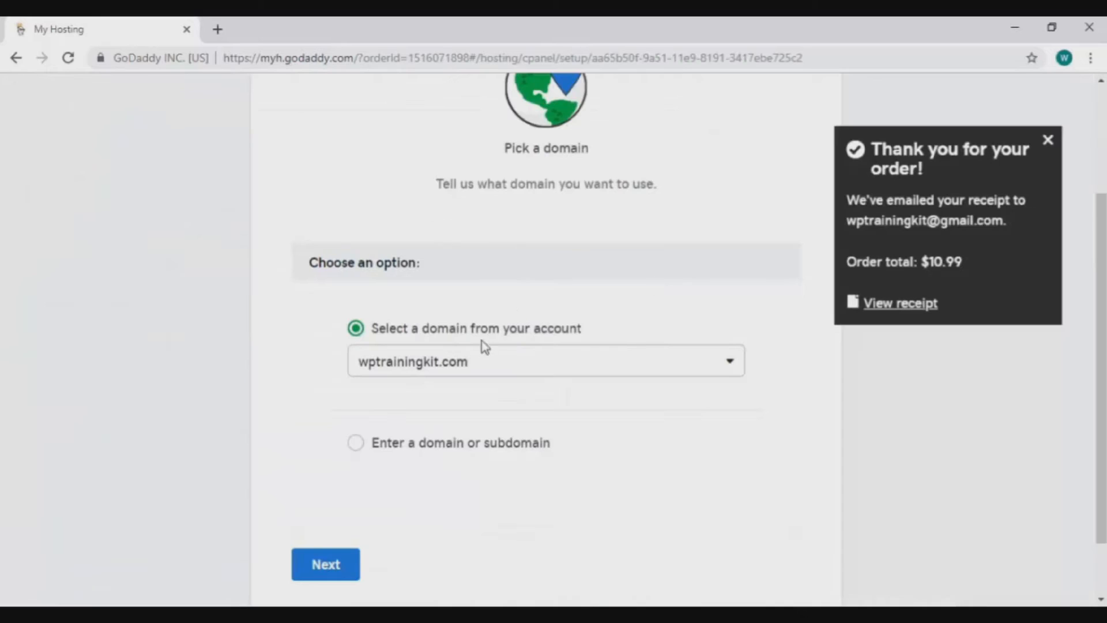
left_click(487, 370)
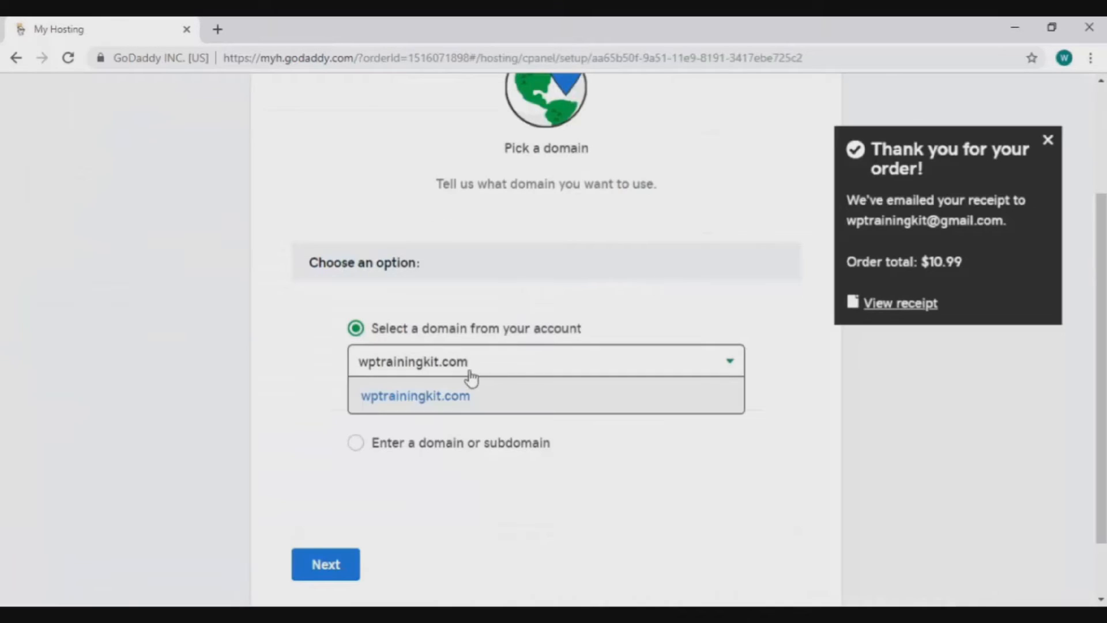
Keep wptrainingkit.com, accept the North America data center, and choose 'Not now, thanks' for WordPress.
left_click(455, 395)
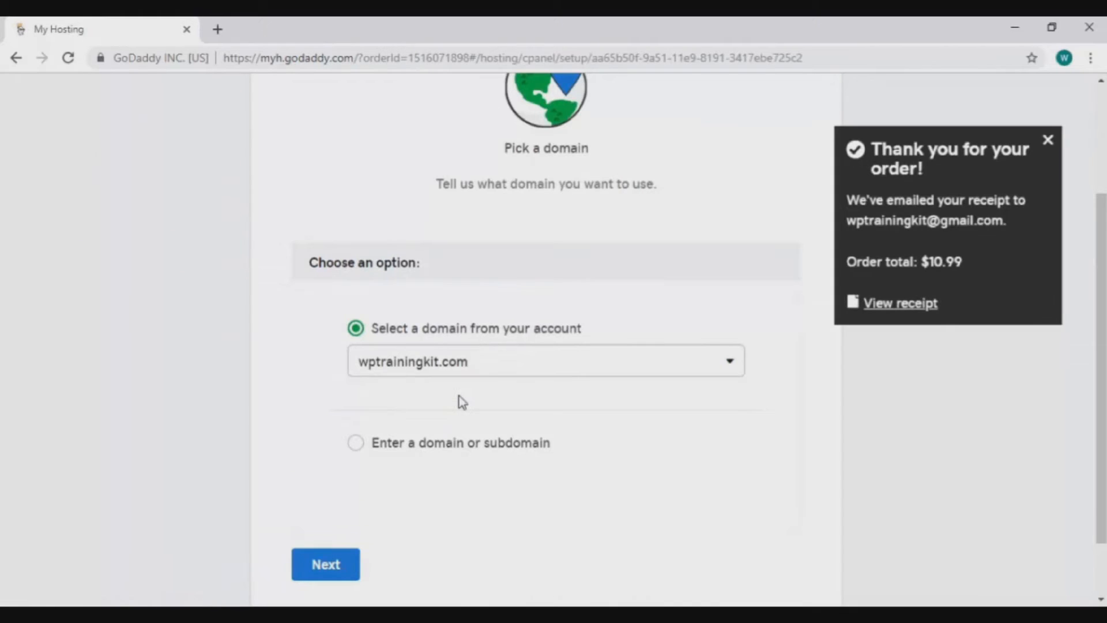
scroll(463, 402, "down", 2)
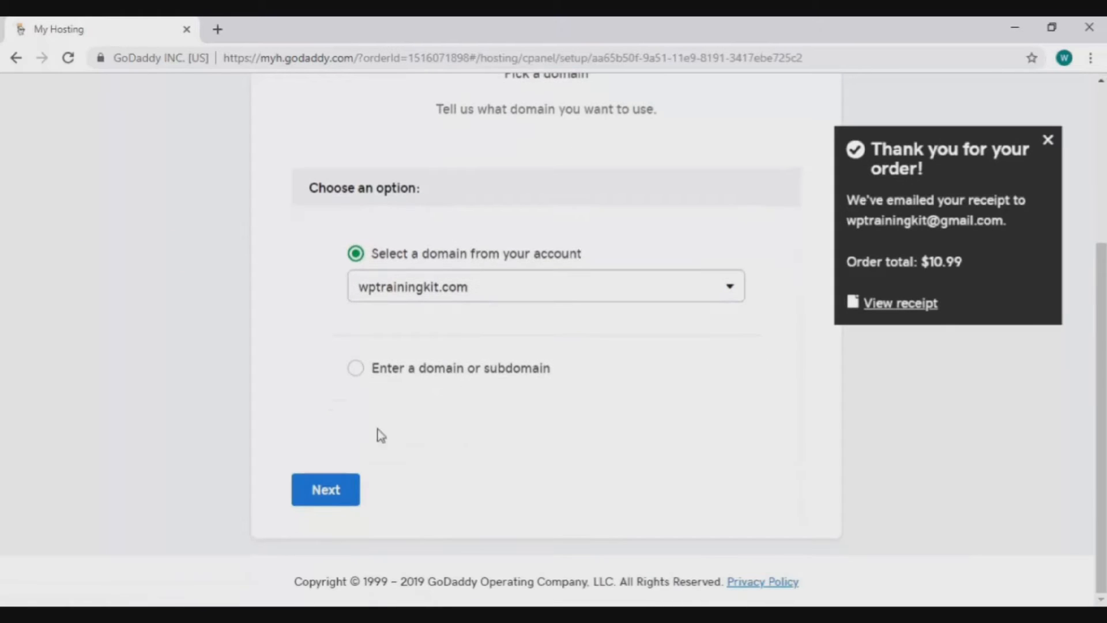
left_click(348, 489)
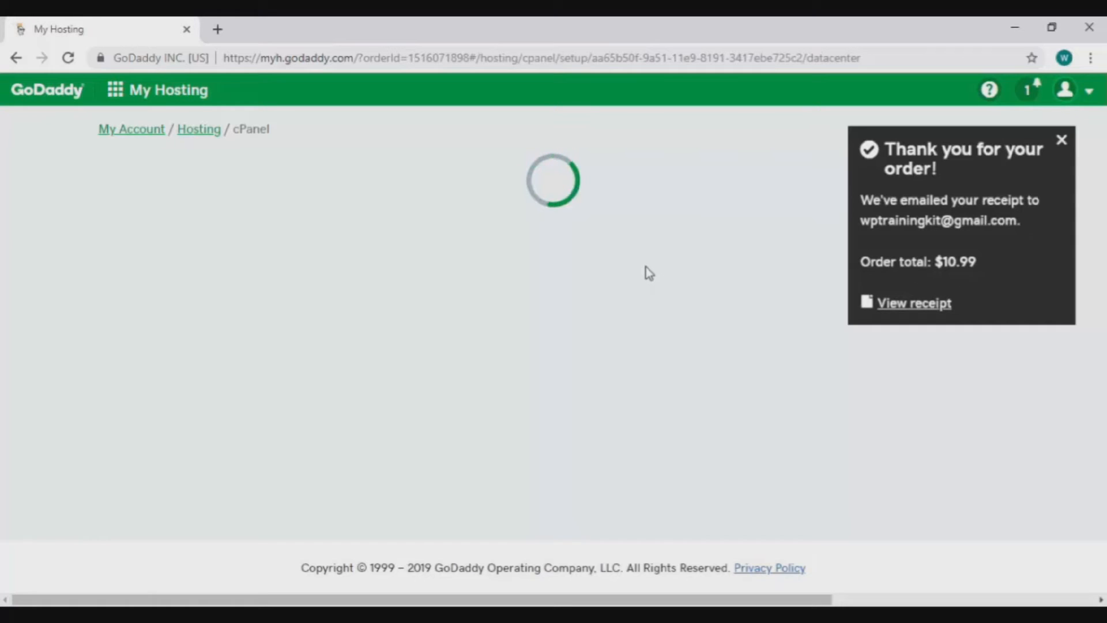
scroll(648, 273, "down", 3)
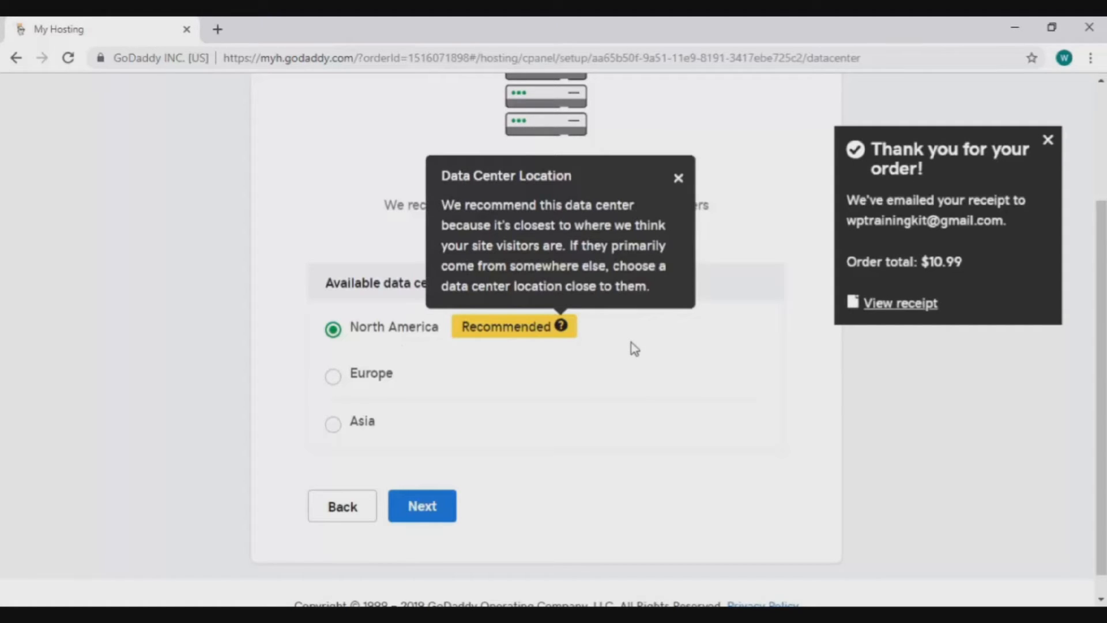
left_click(441, 508)
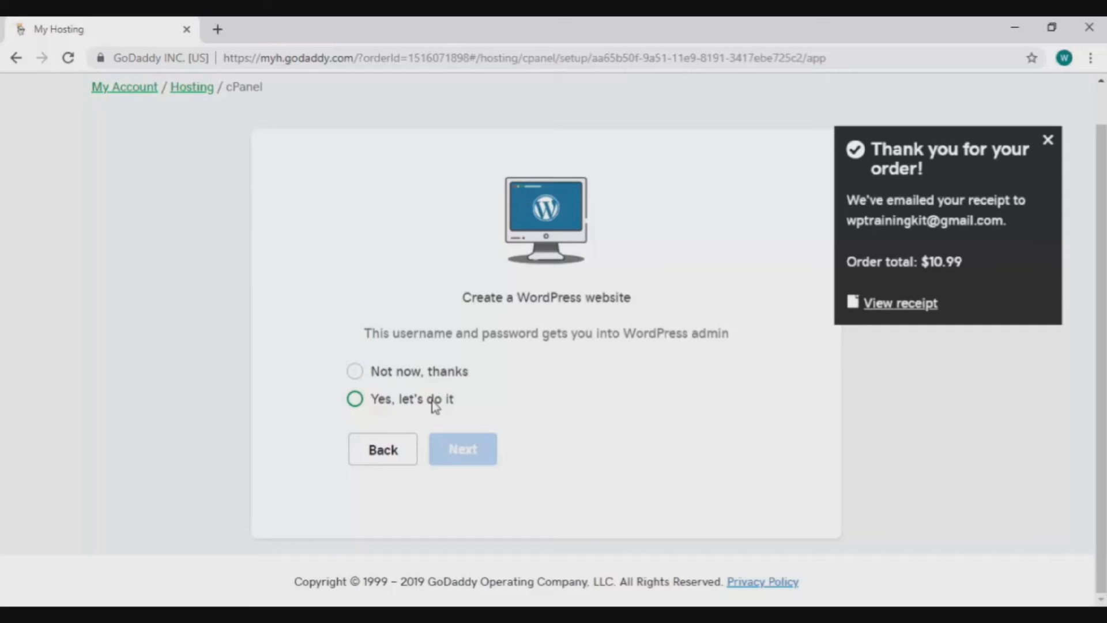
left_click(441, 375)
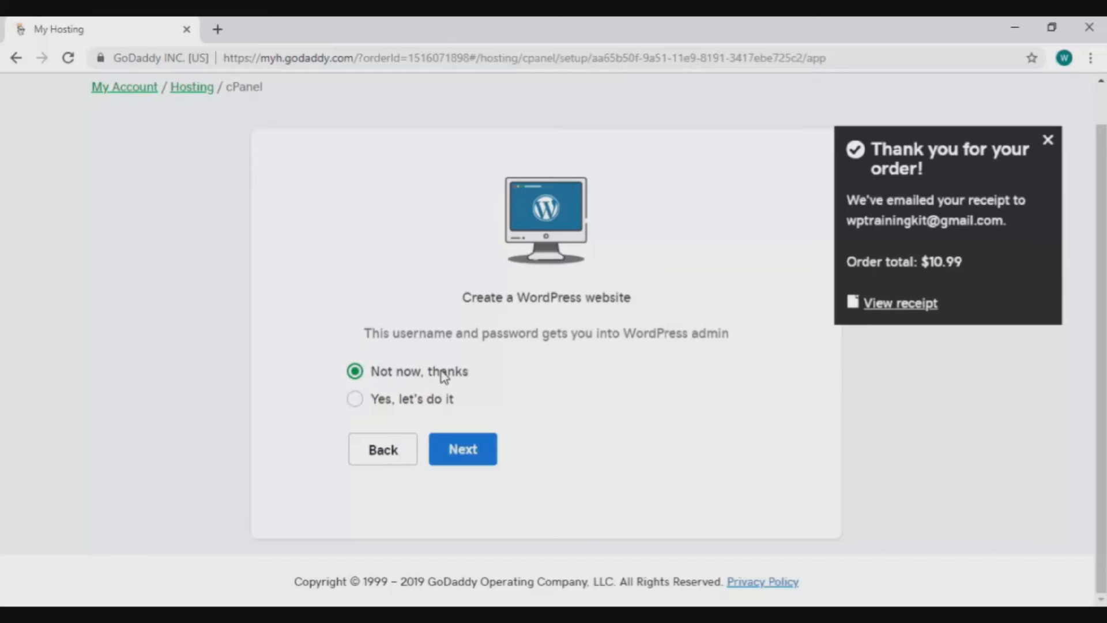
left_click(496, 456)
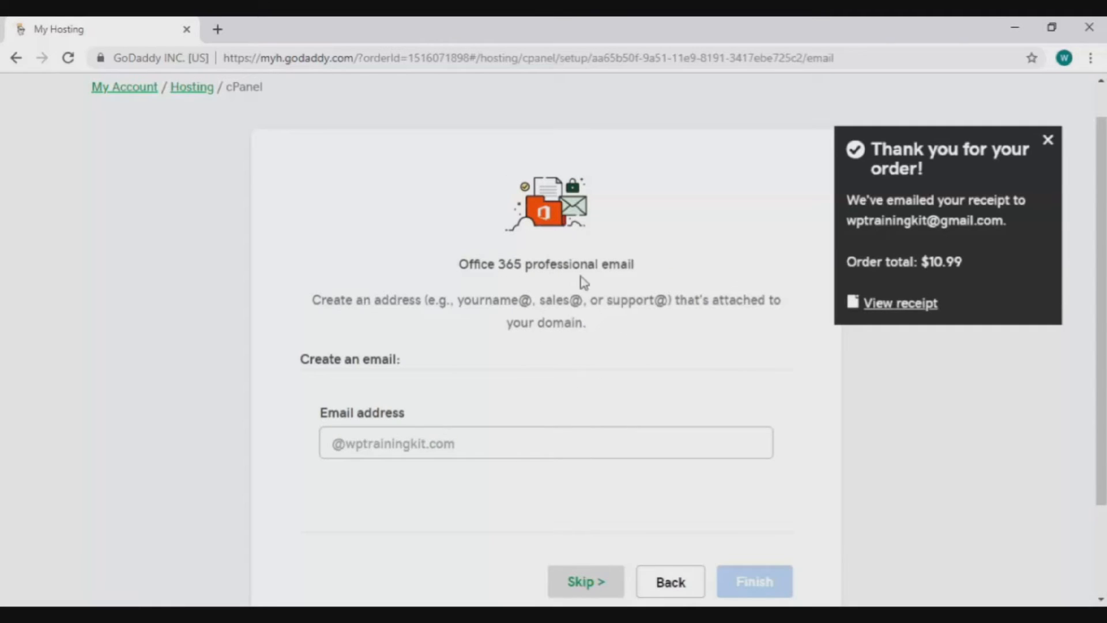
scroll(519, 311, "down", 2)
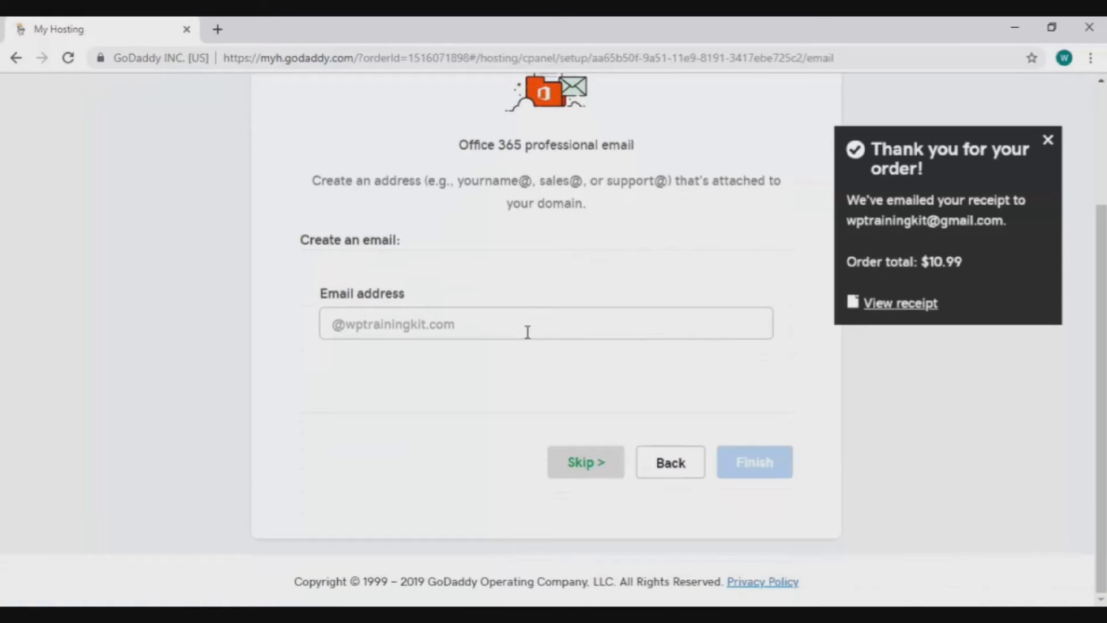
left_click(507, 329)
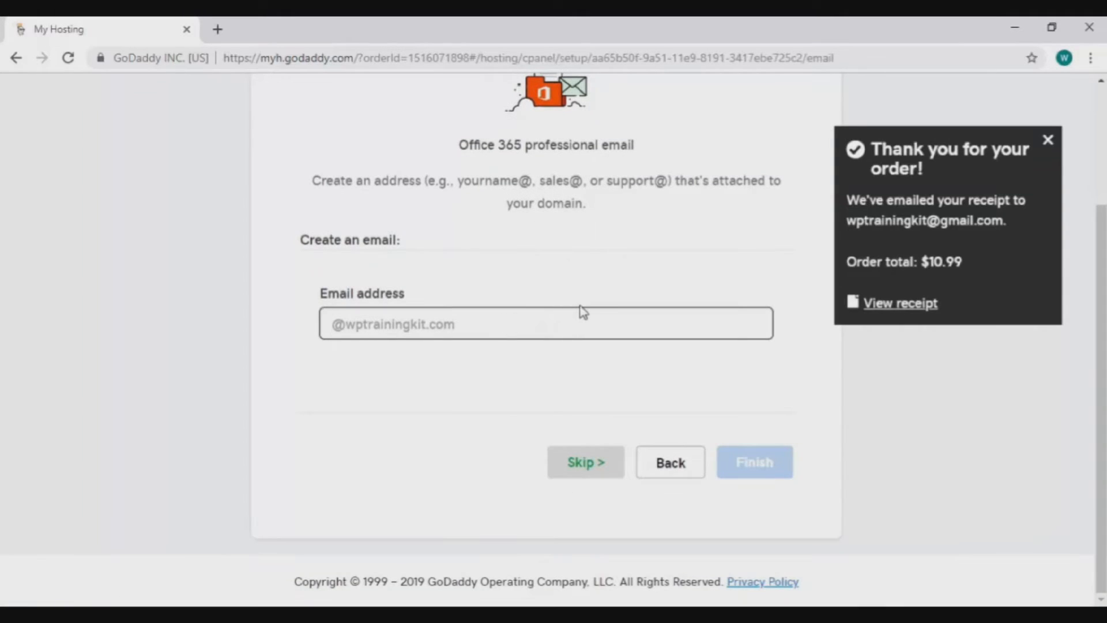
type("admin")
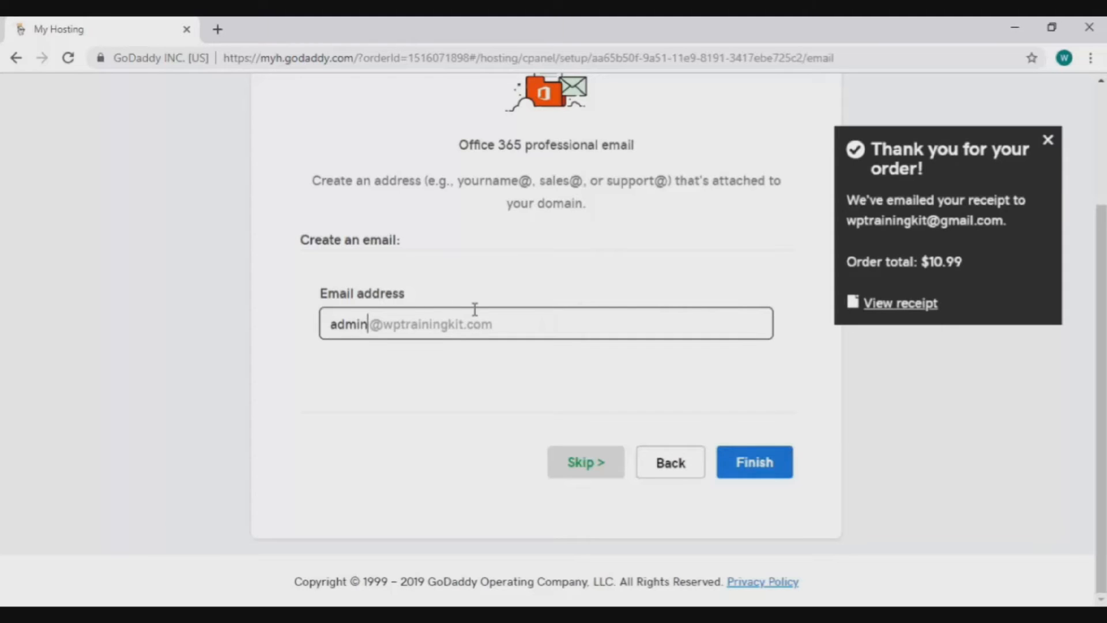
key("ctrl+a")
type("info")
key("ctrl+a")
type("up")
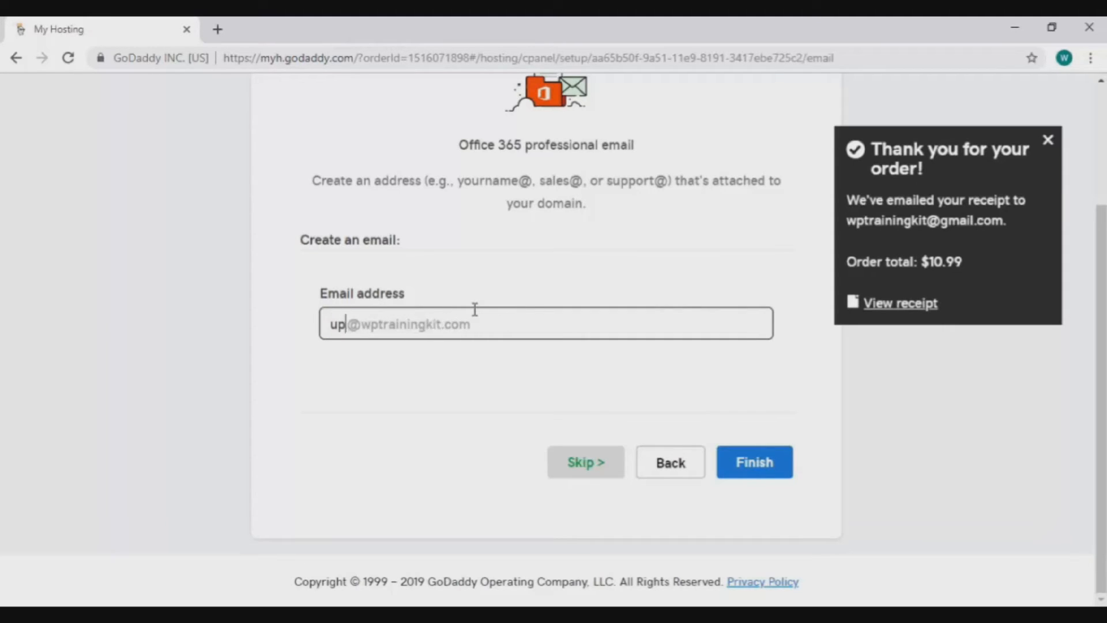
type("dates")
key("ctrl+a")
type("admin")
left_click(775, 464)
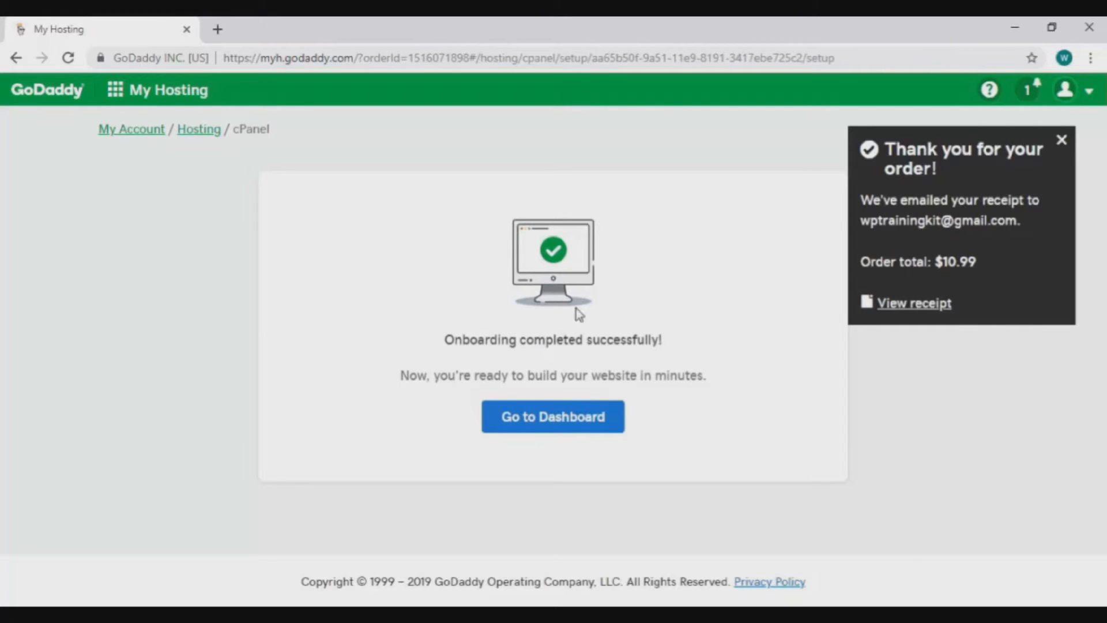
Go to the dashboard, opt out of the improvement program, close the thank-you popup, and review the hosting details.
left_click(595, 424)
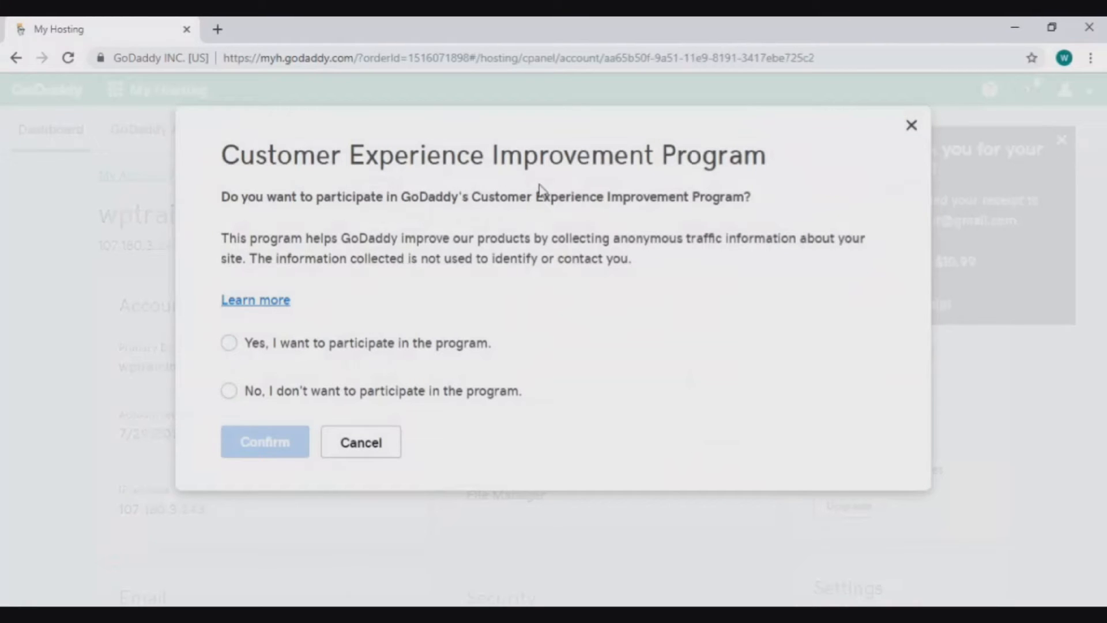
left_click(269, 395)
left_click(293, 442)
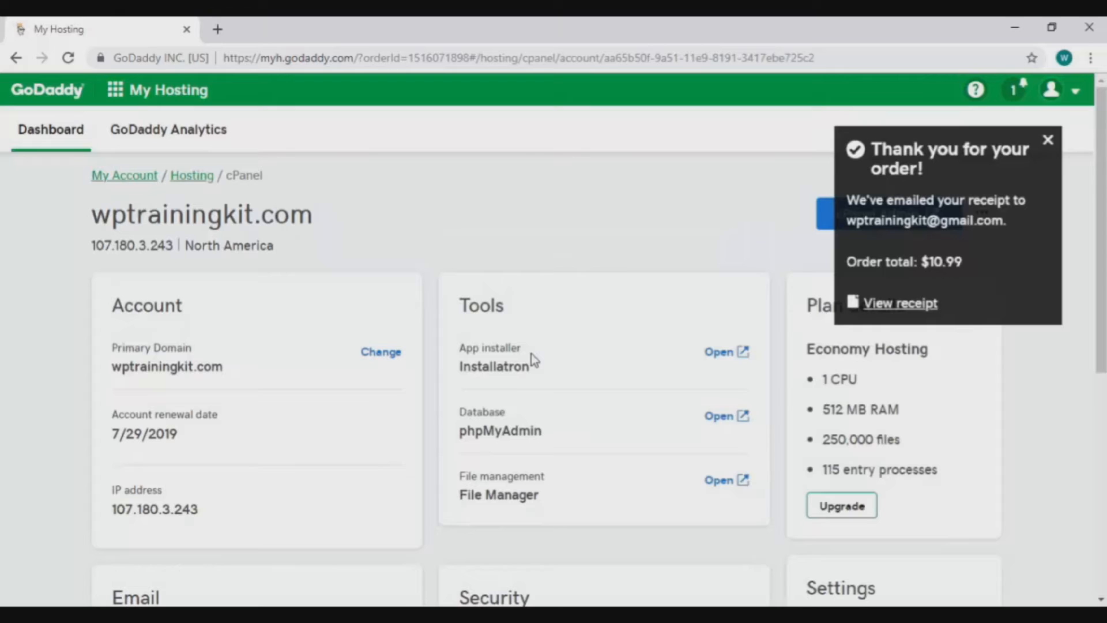
left_click(1047, 141)
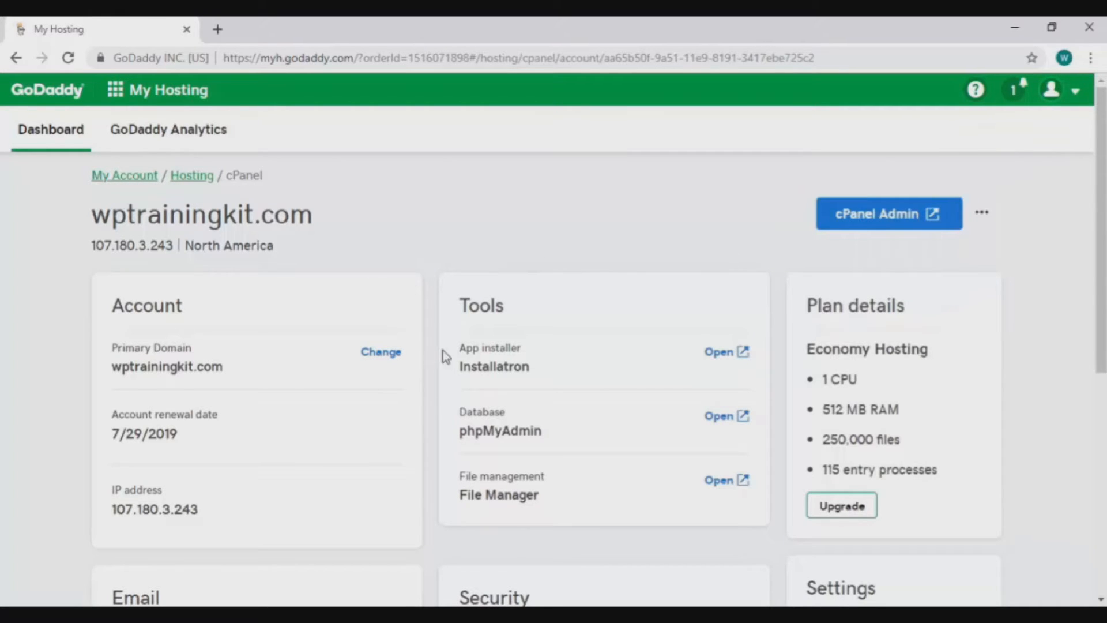
scroll(855, 291, "down", 1)
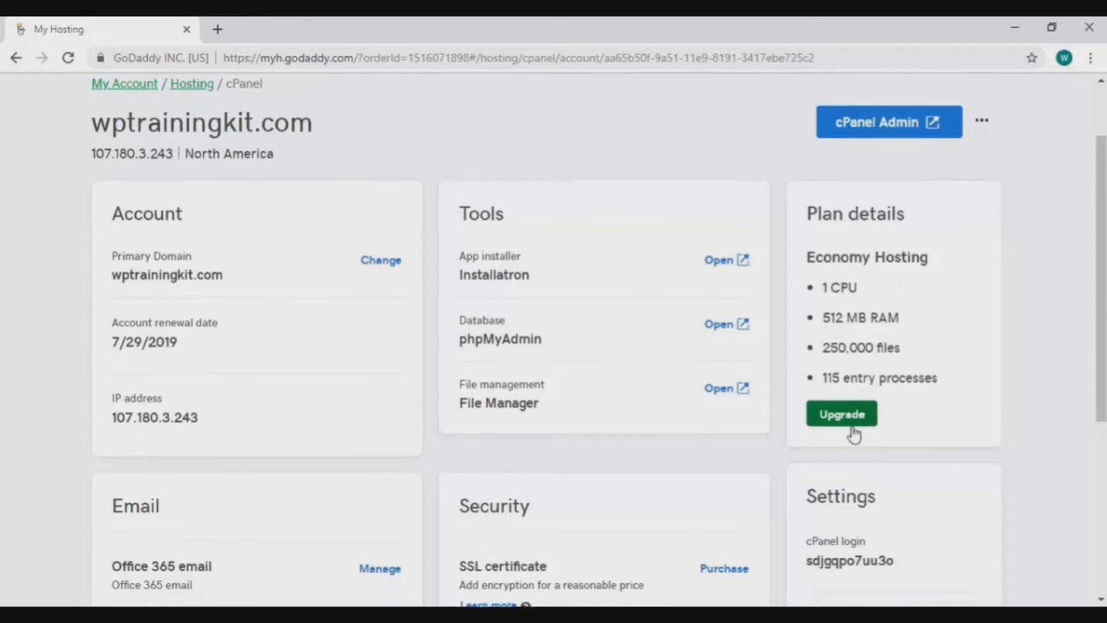
scroll(547, 427, "down", 2)
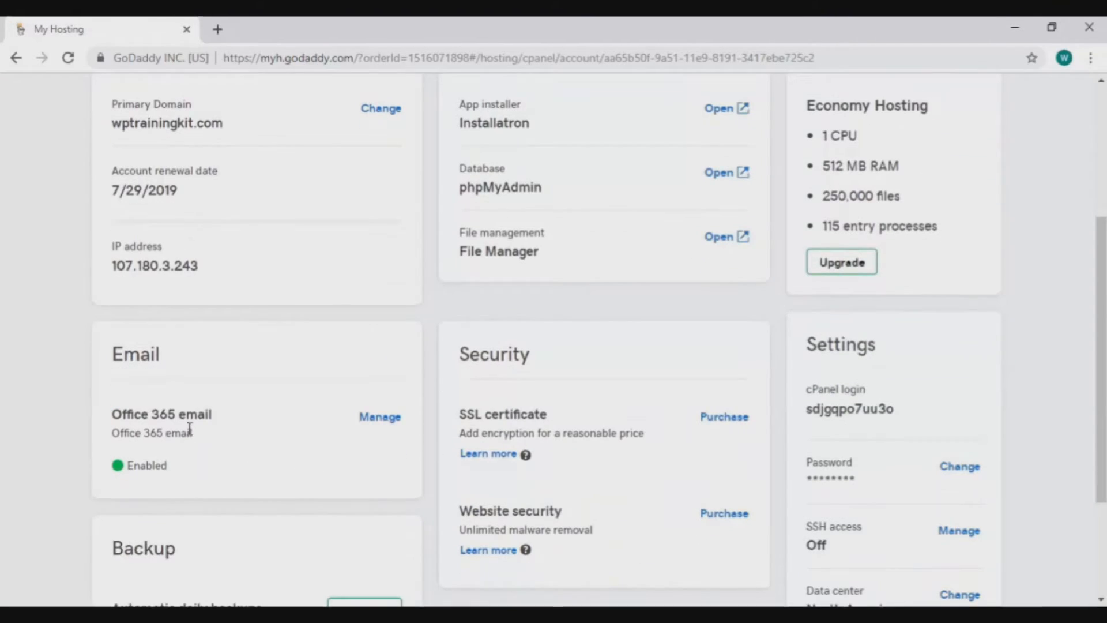
scroll(639, 376, "down", 1)
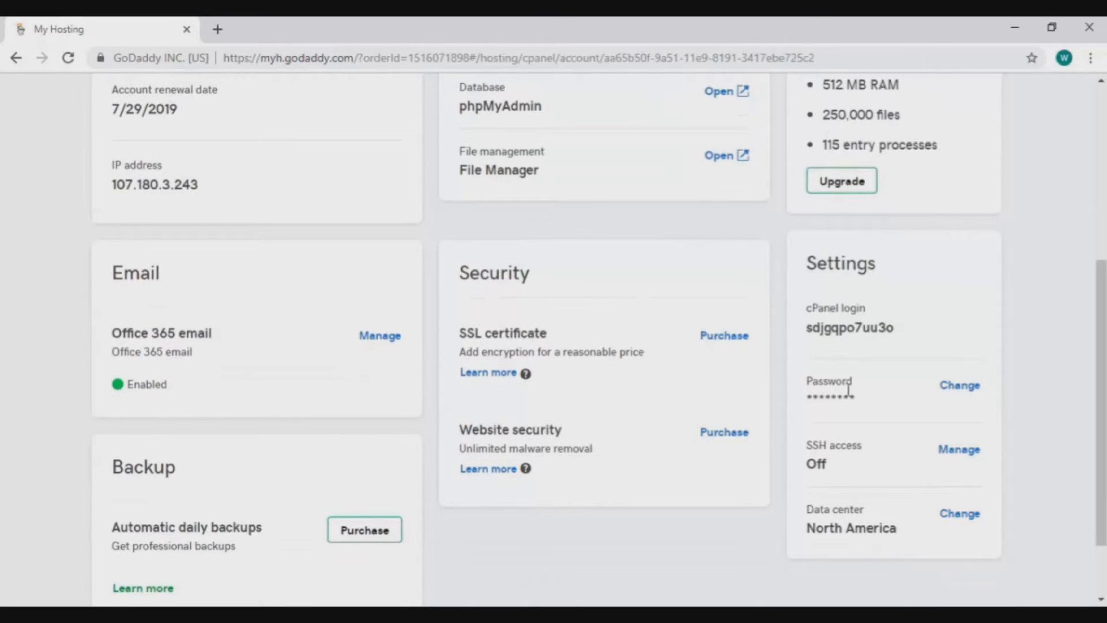
scroll(872, 334, "down", 1)
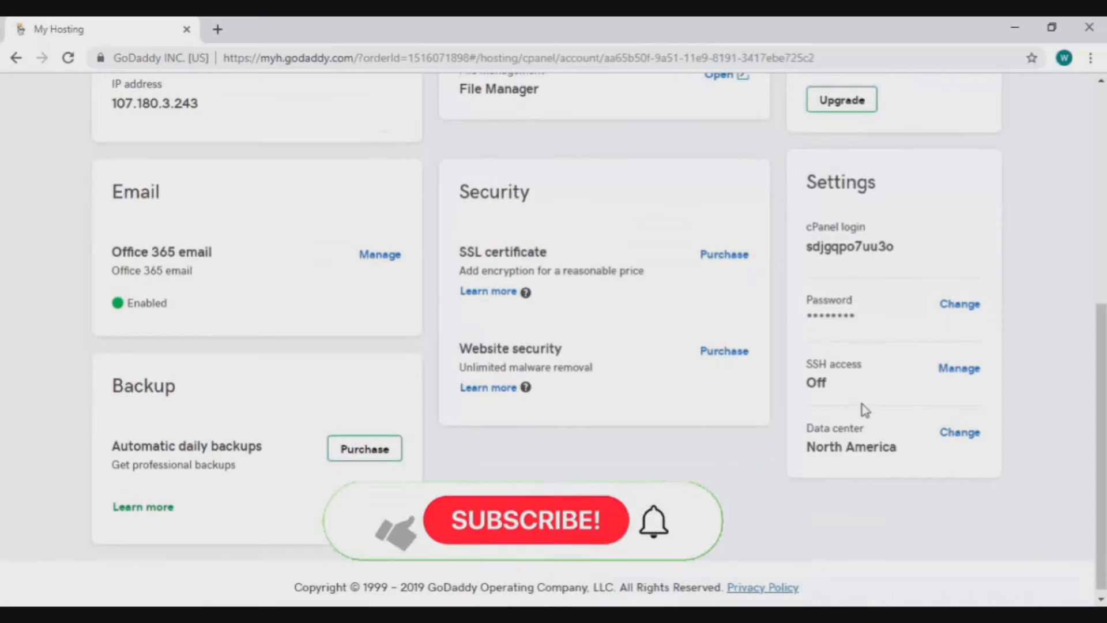
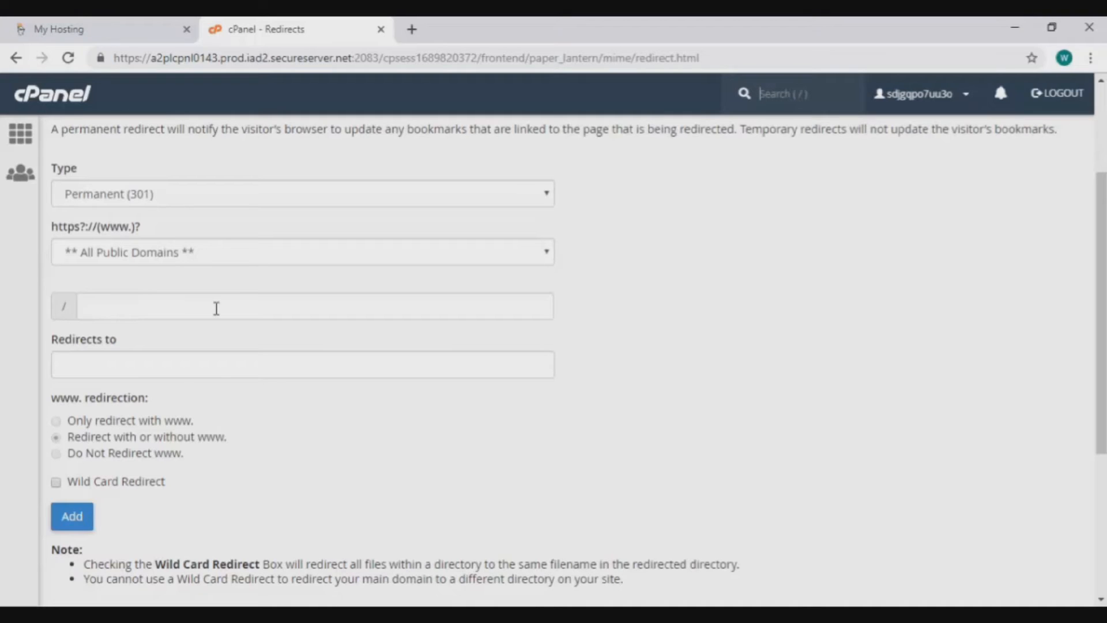
left_click(191, 364)
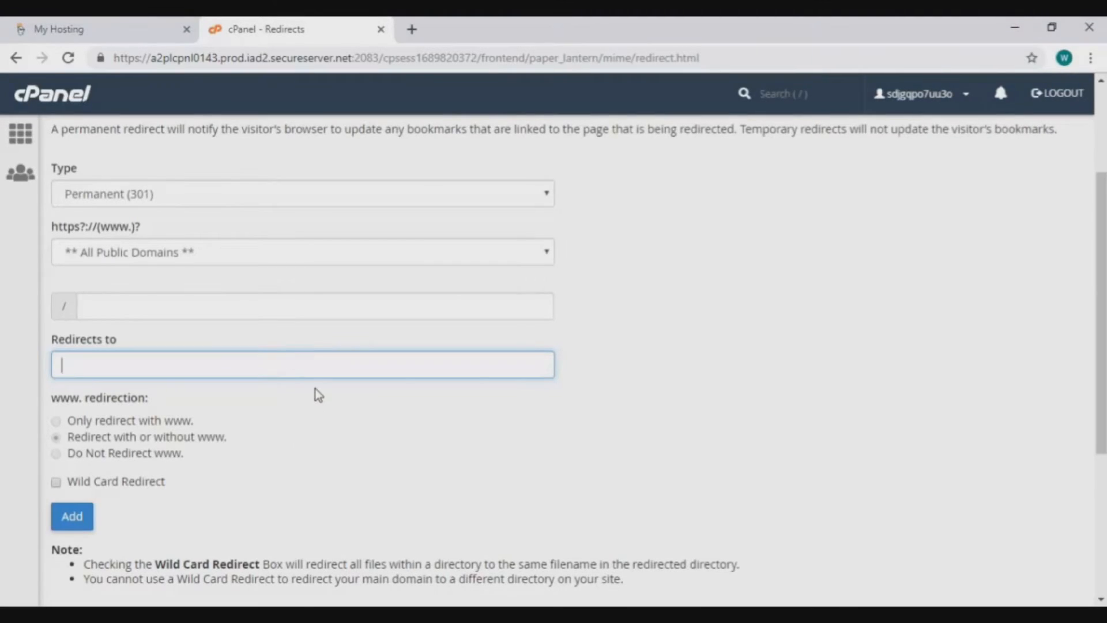
type("wordpress.com")
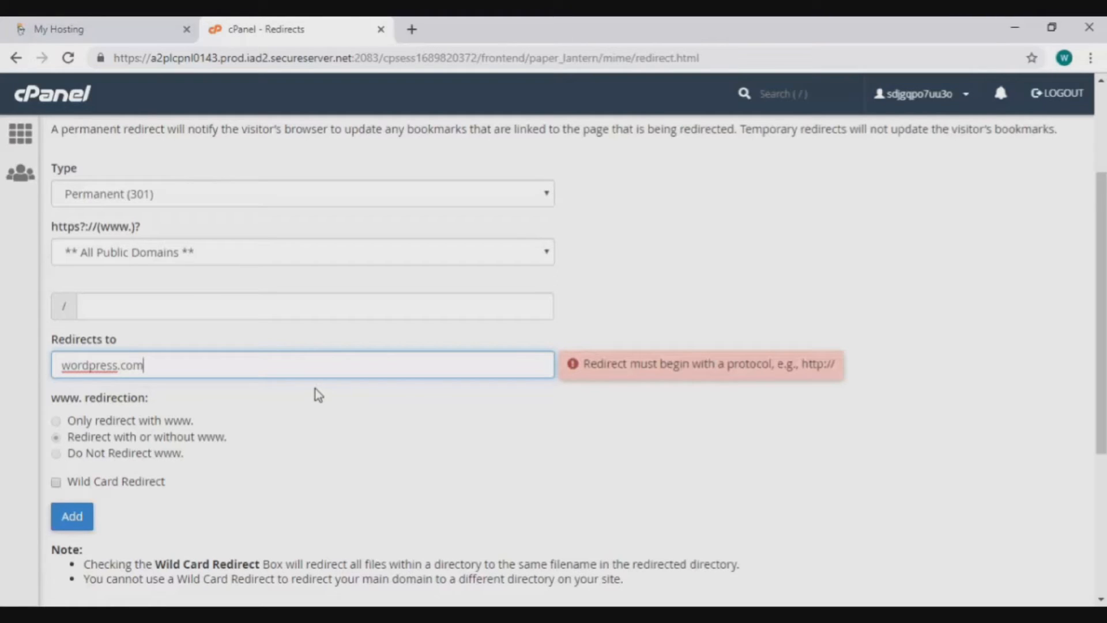
key("Home")
type("http://")
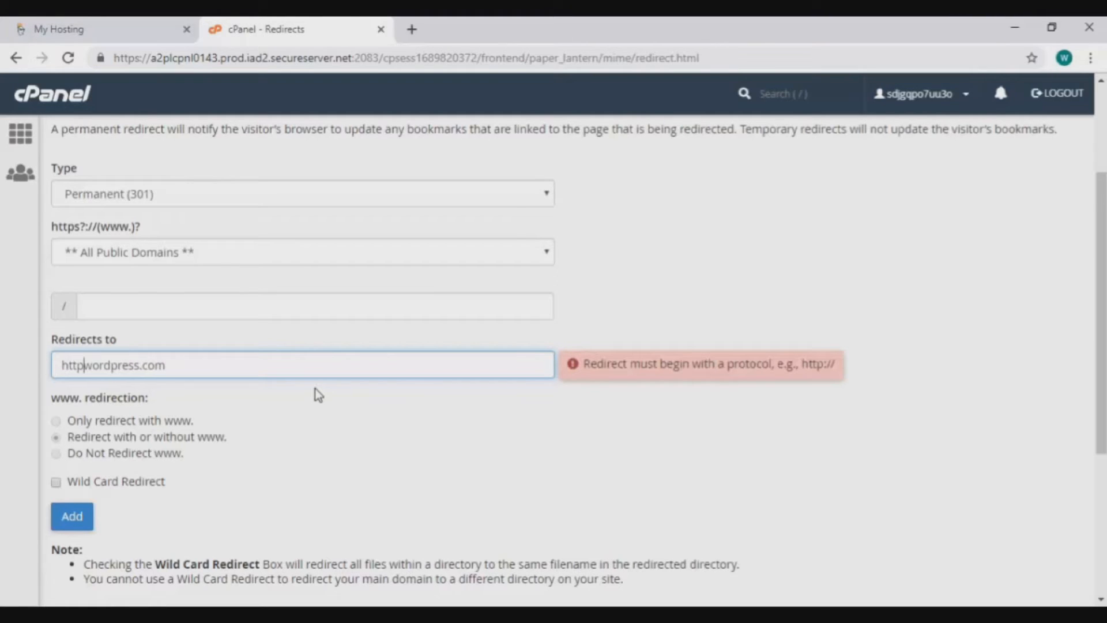
key("Left")
key("Left")
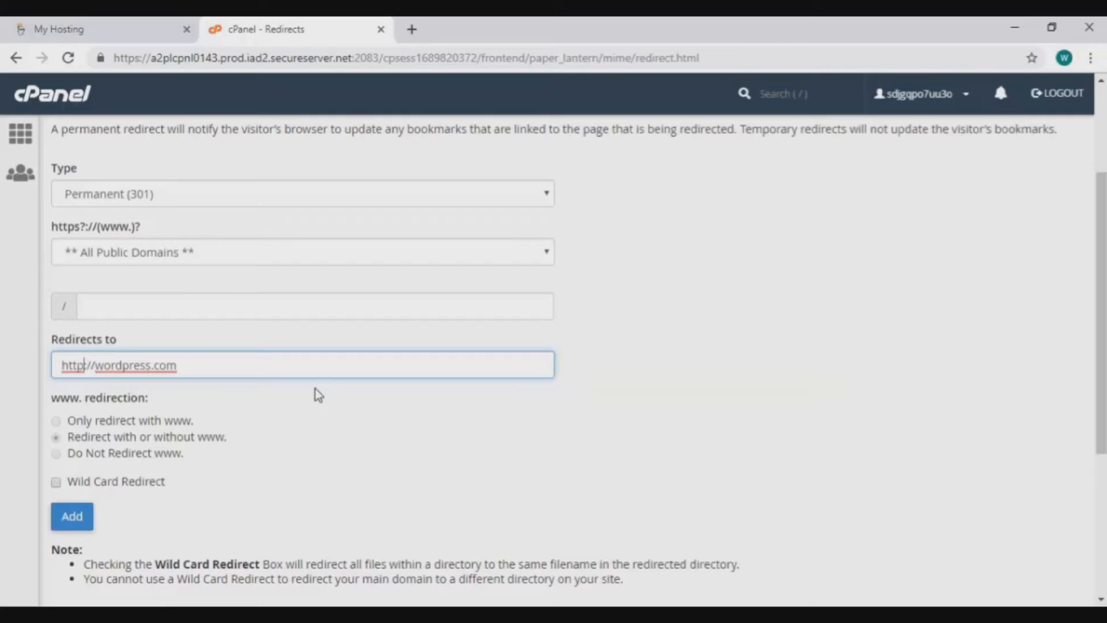
type("s")
scroll(233, 421, "down", 1)
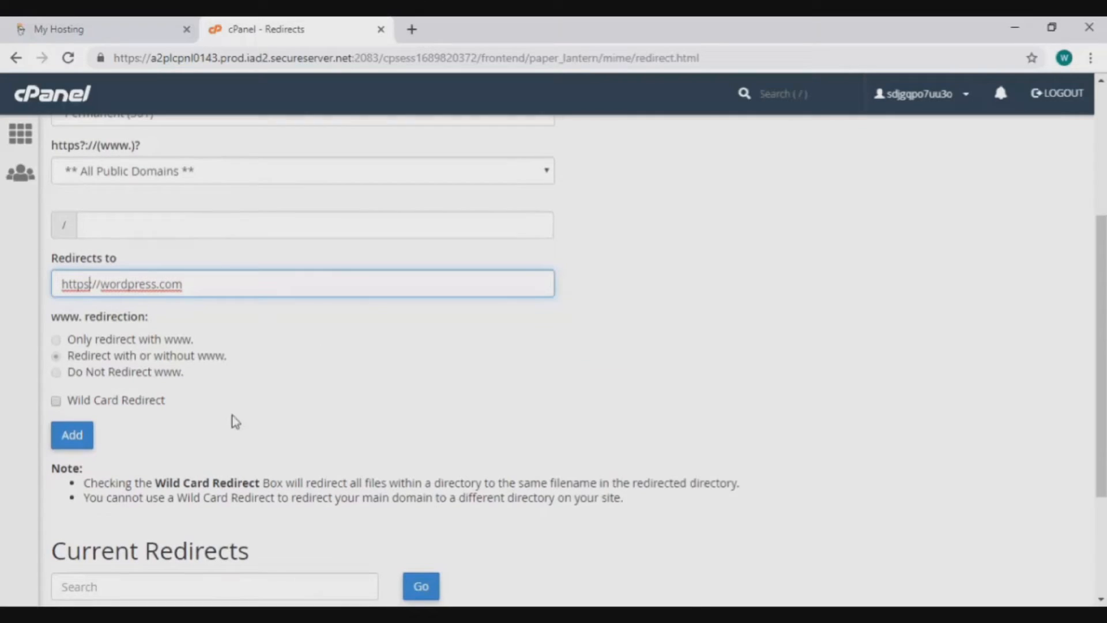
left_click(74, 441)
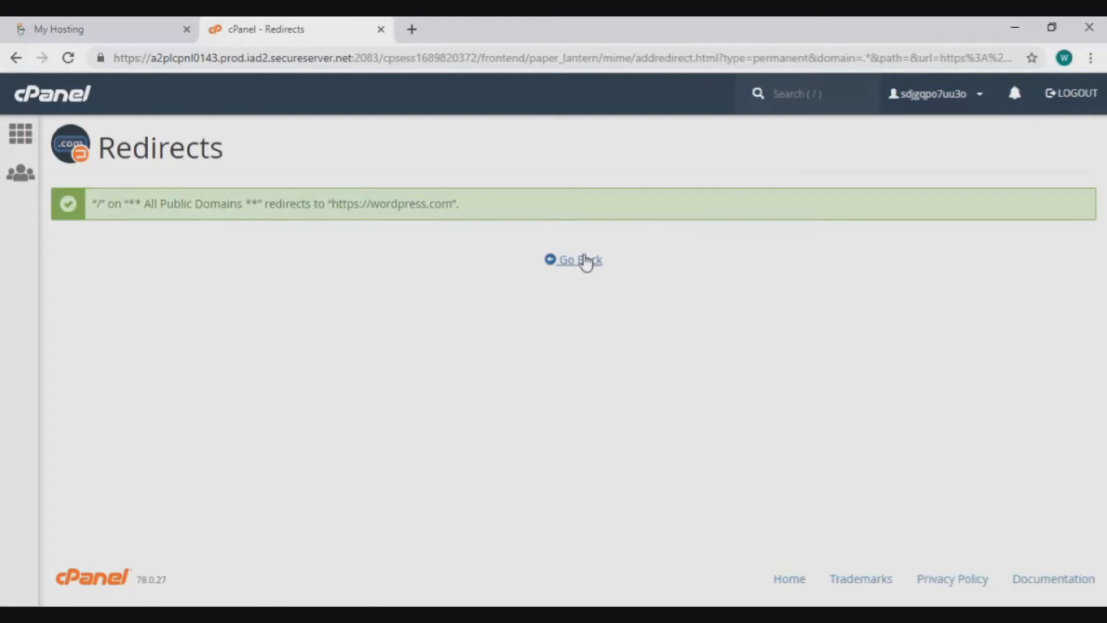
left_click(585, 262)
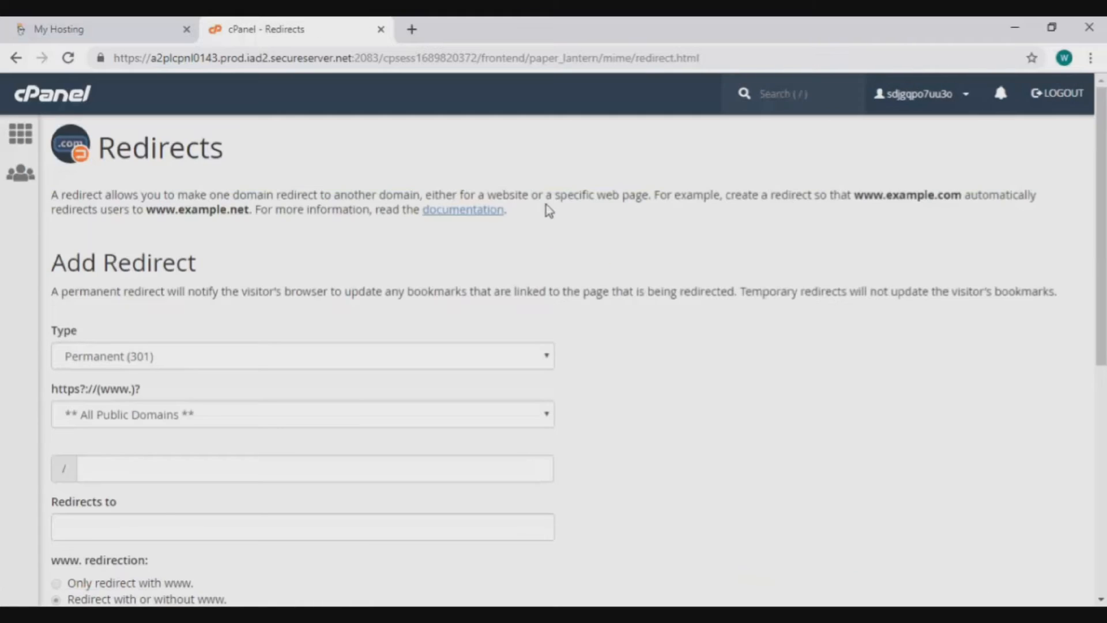
Test the redirect by loading wptrainingkit.com in a new tab, then return to the cPanel tab.
left_click(21, 134)
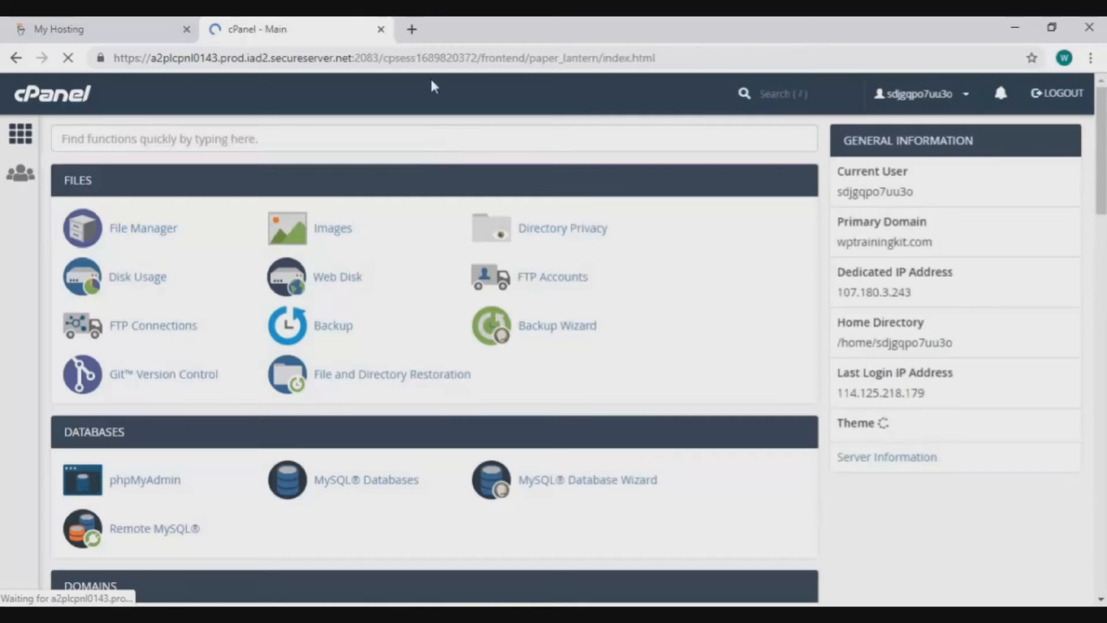
left_click(412, 30)
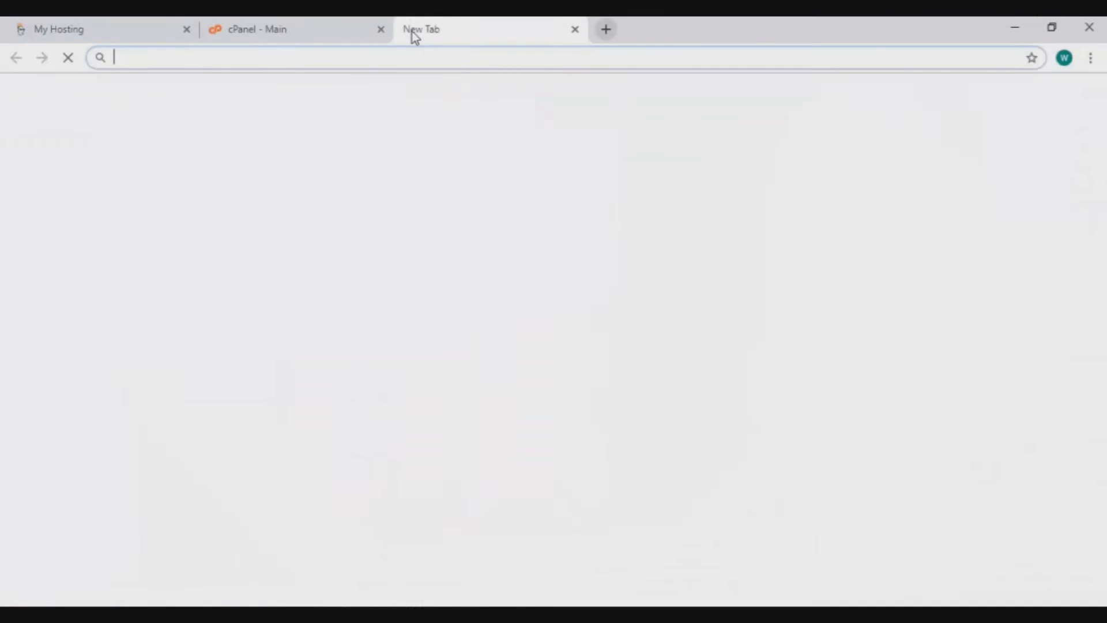
type("wptrainingkit.com")
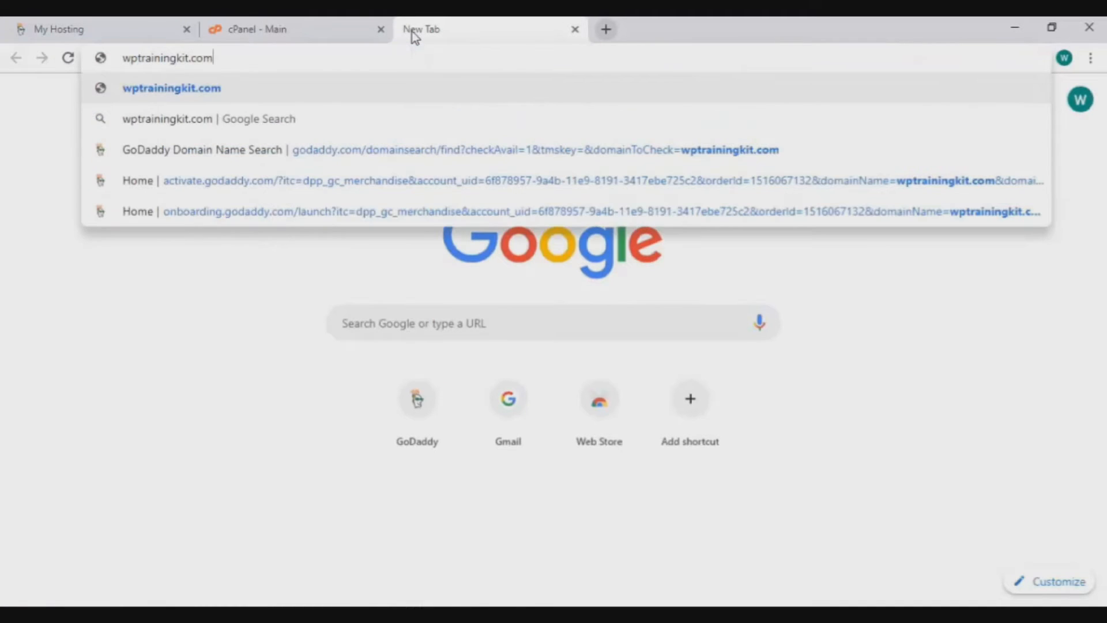
key("Return")
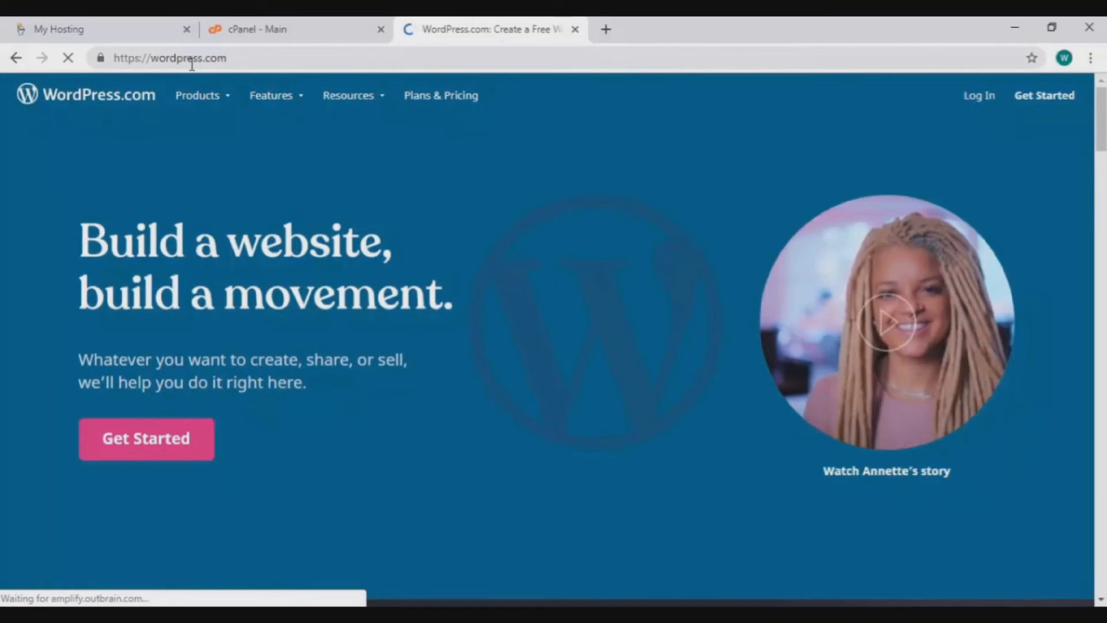
left_click(265, 29)
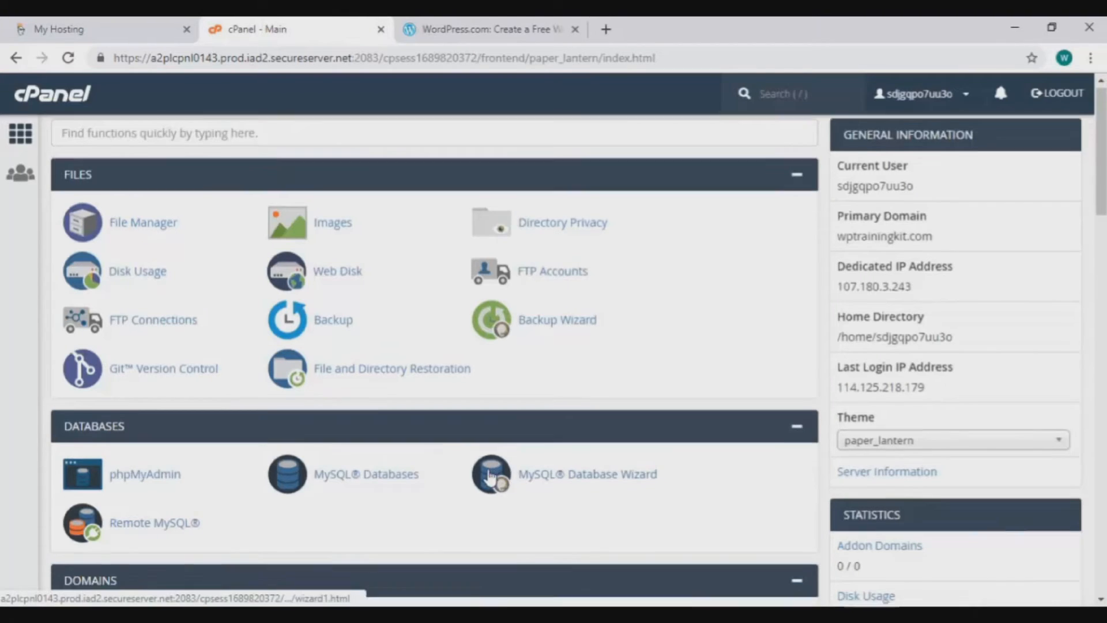
scroll(513, 482, "down", 4)
left_click(524, 455)
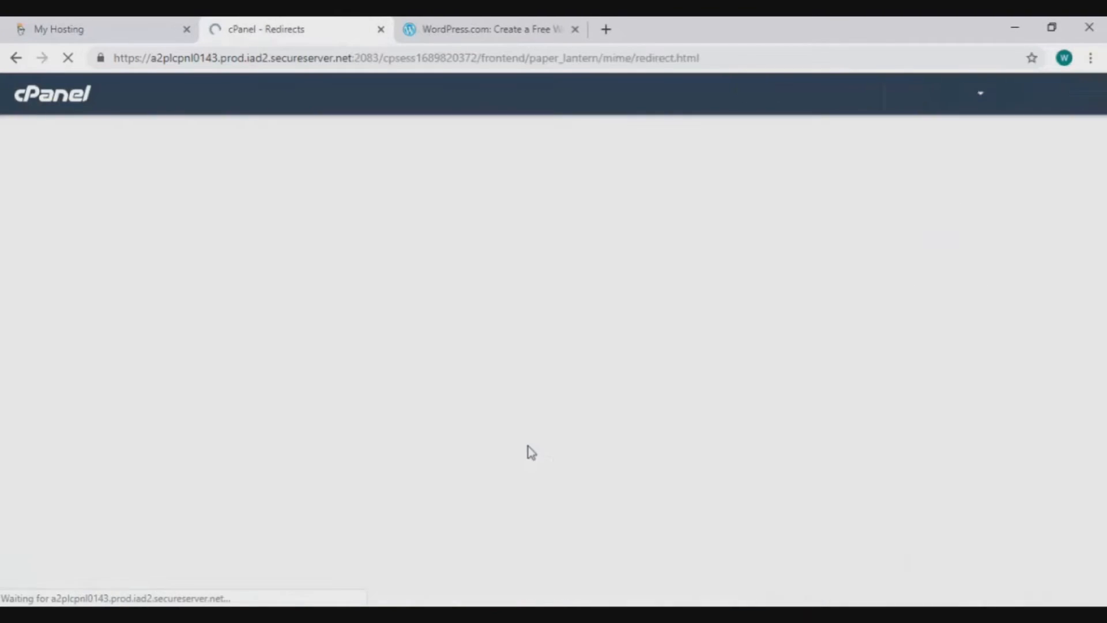
scroll(461, 407, "down", 7)
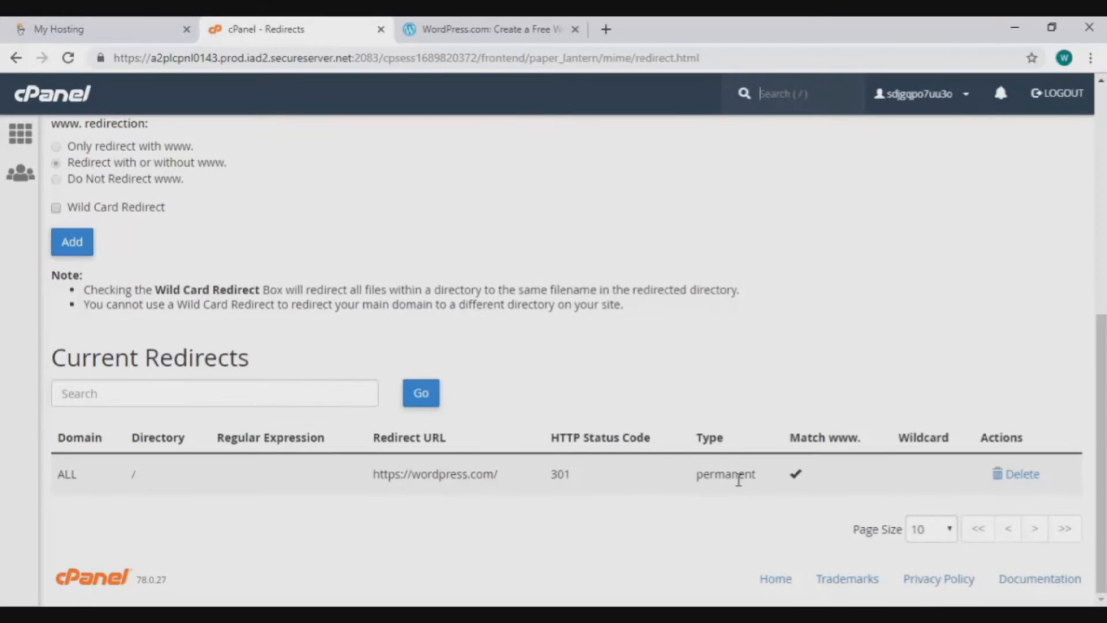
left_click(1016, 479)
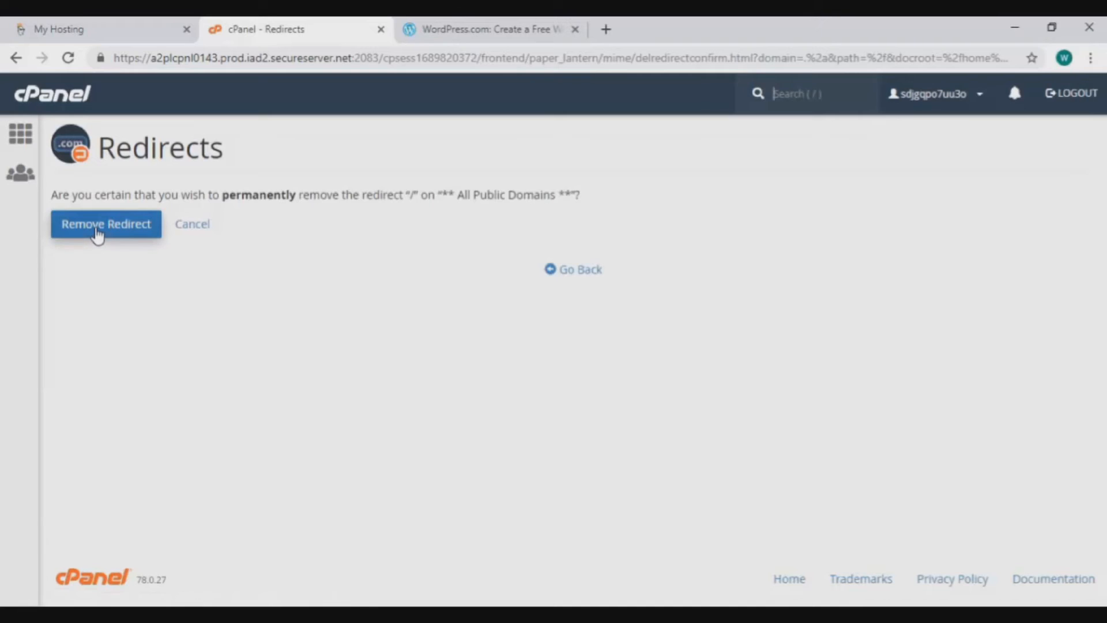
left_click(97, 231)
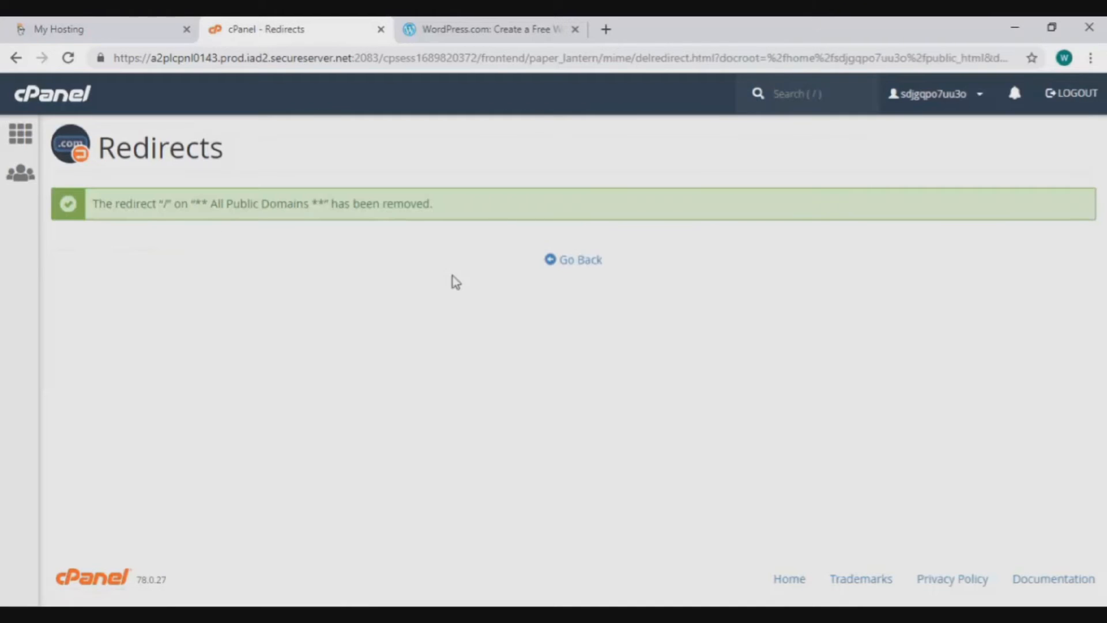
left_click(571, 266)
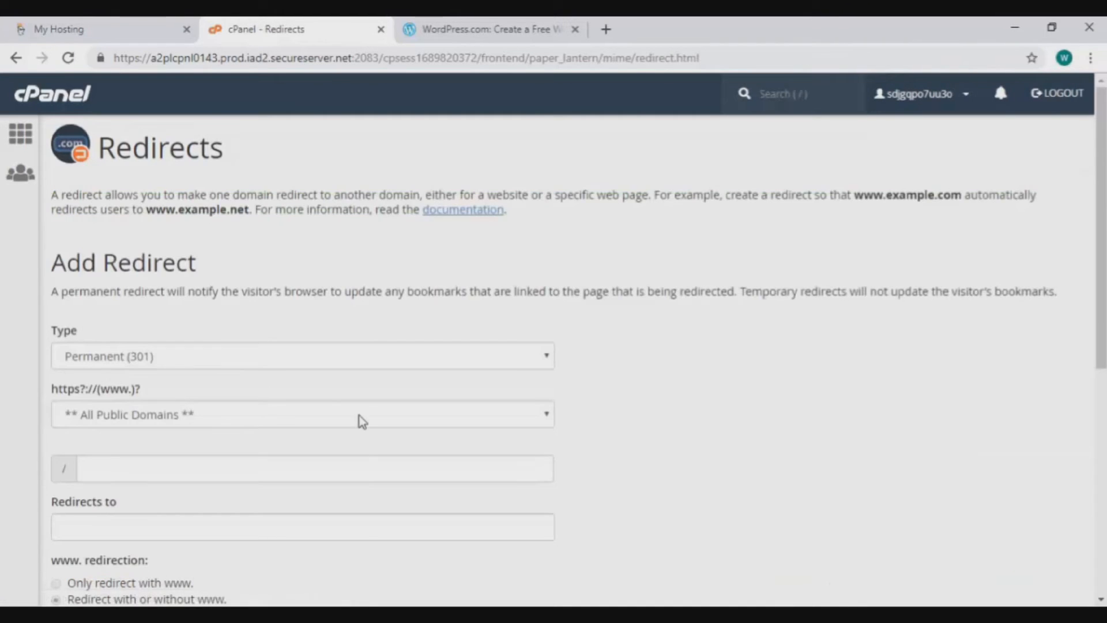
scroll(358, 421, "down", 5)
scroll(515, 416, "down", 2)
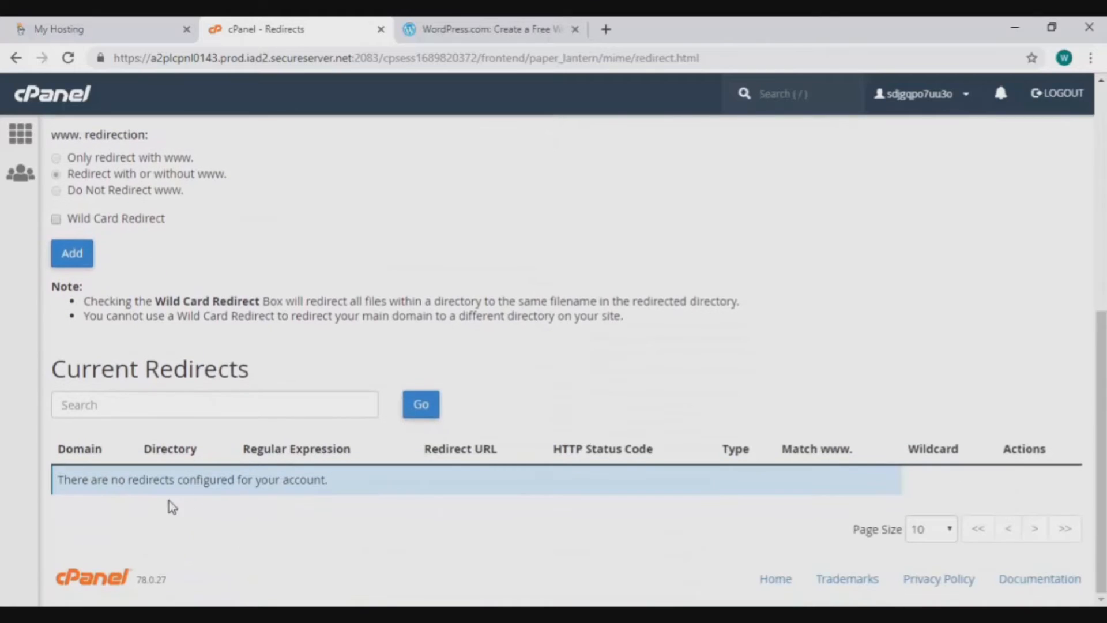
scroll(493, 494, "up", 8)
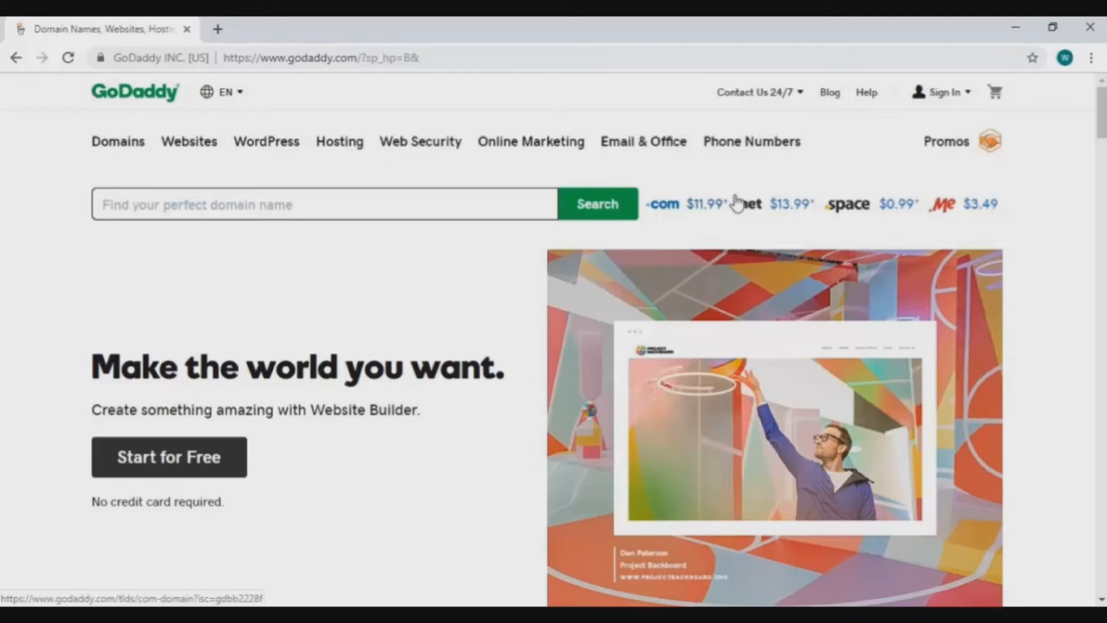
Sign in to GoDaddy with the account username and password, then open wptrainingkit.com's domain settings.
left_click(964, 97)
left_click(743, 235)
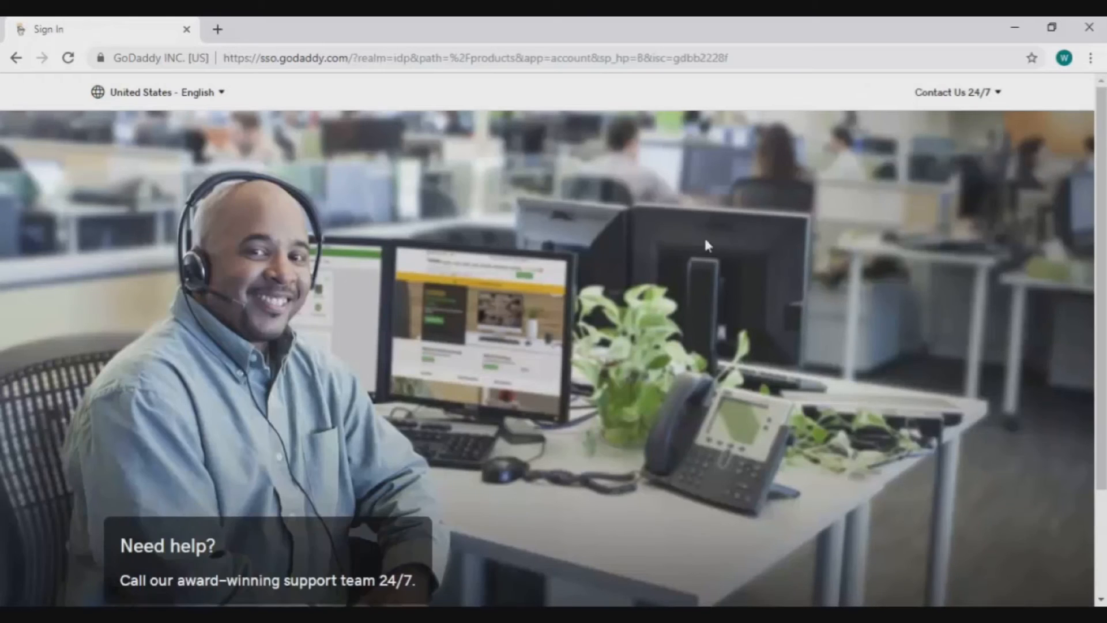
scroll(586, 299, "down", 3)
scroll(586, 299, "up", 3)
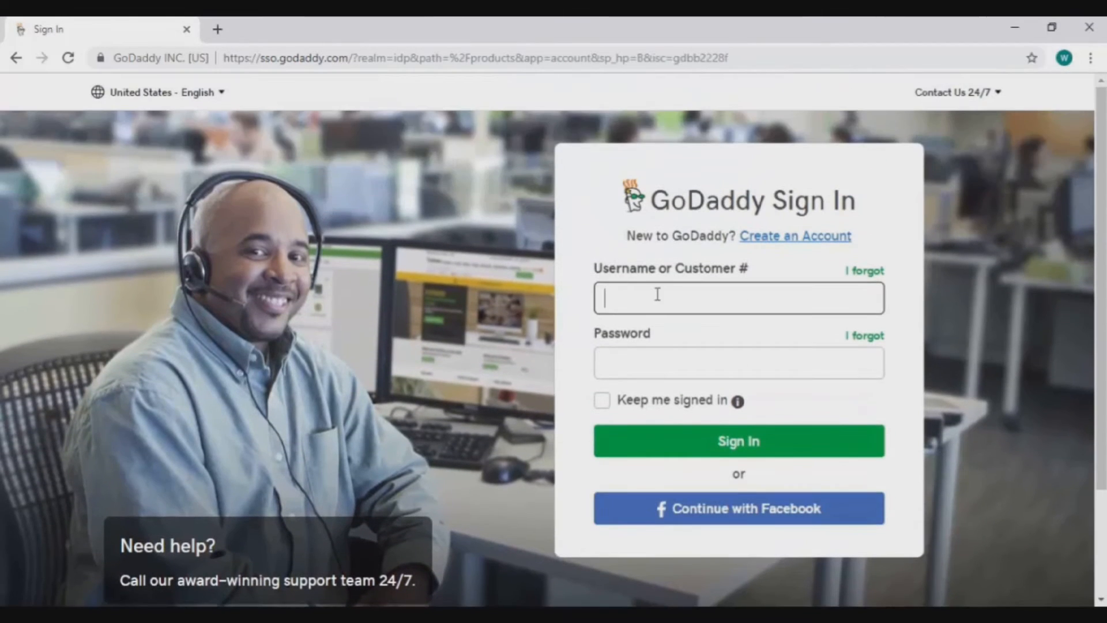
type("wptrainingkit")
key("Tab")
type("******************")
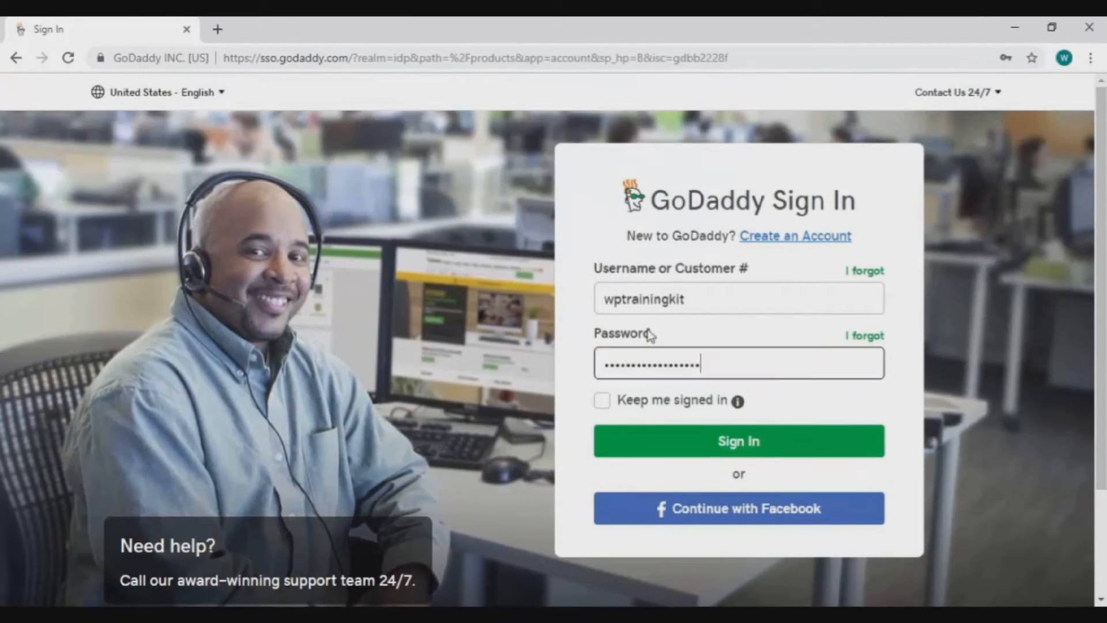
left_click(602, 400)
left_click(809, 442)
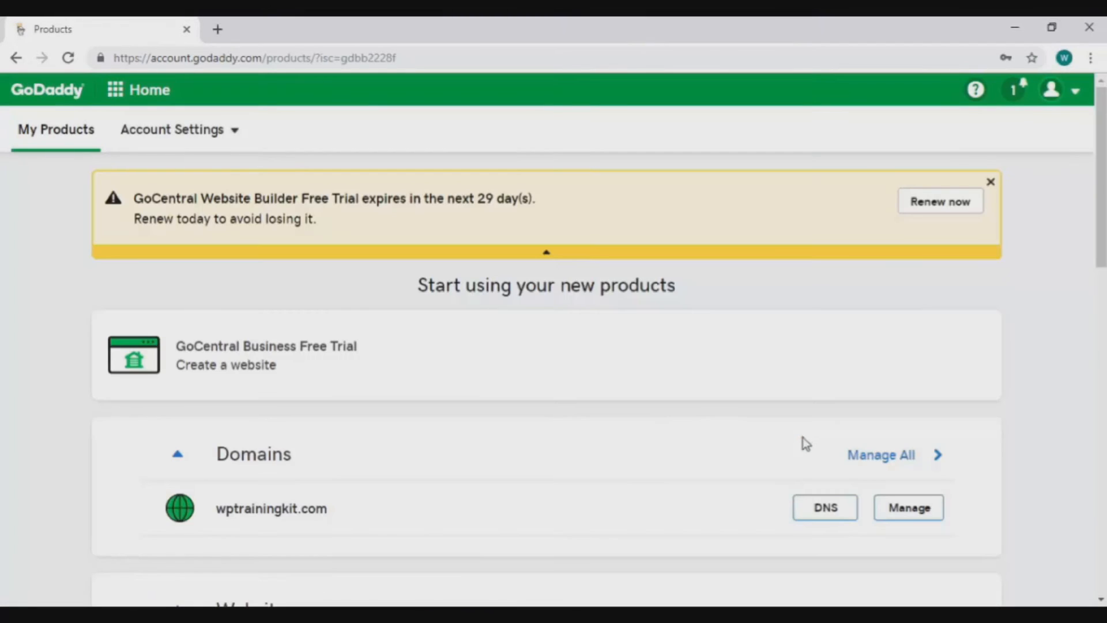
scroll(729, 388, "down", 1)
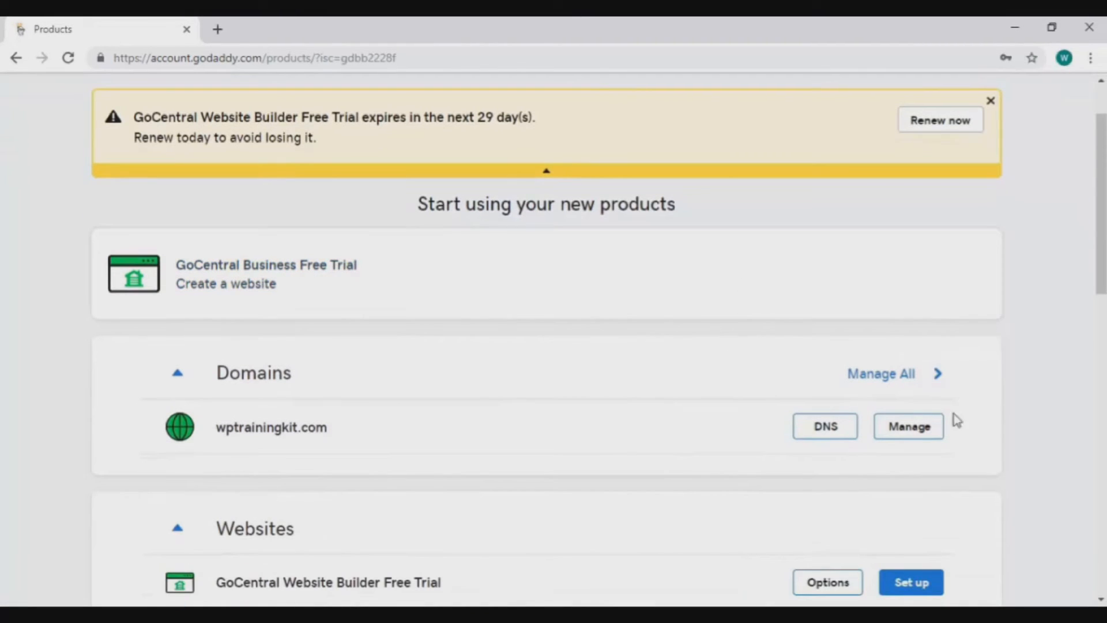
left_click(922, 435)
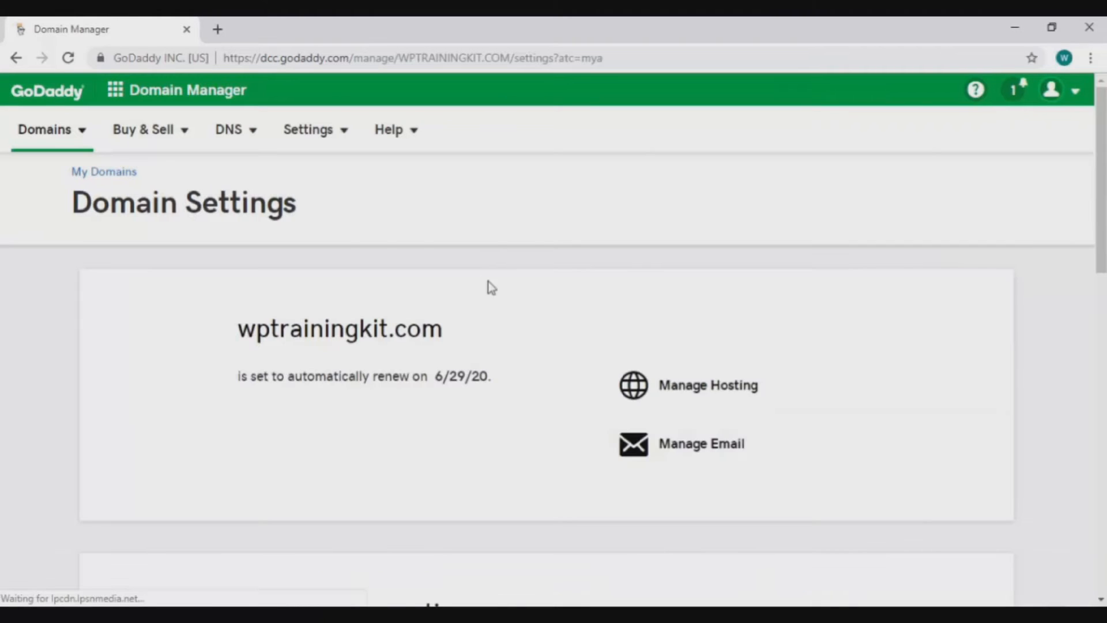
Open DNS management for wptrainingkit.com and review its records and ns47/ns48 domaincontrol.com nameservers.
left_click(229, 129)
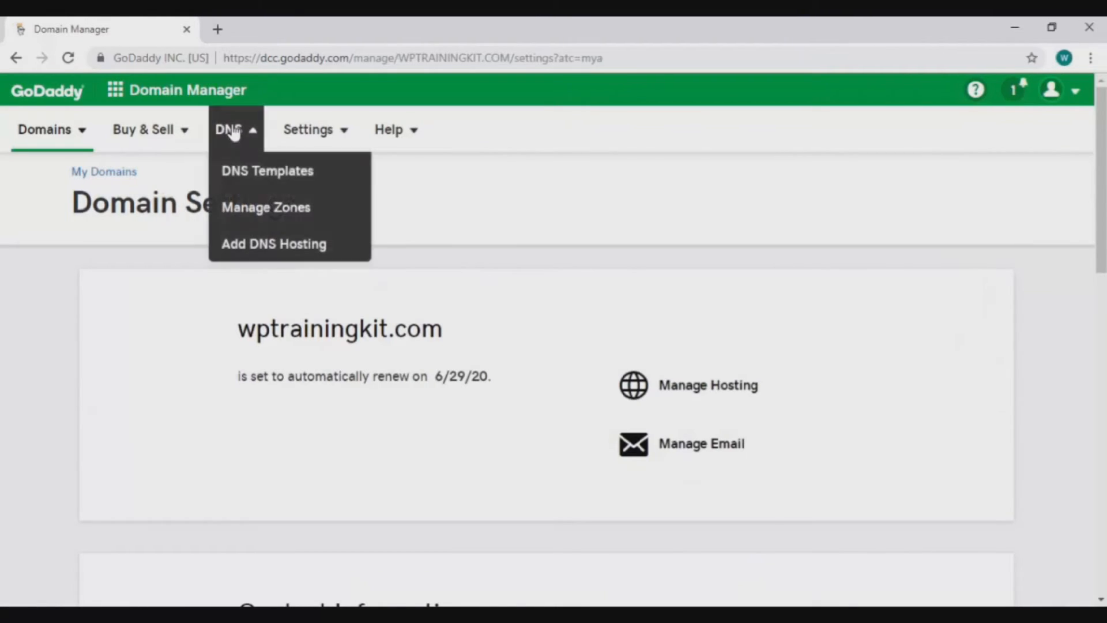
left_click(304, 218)
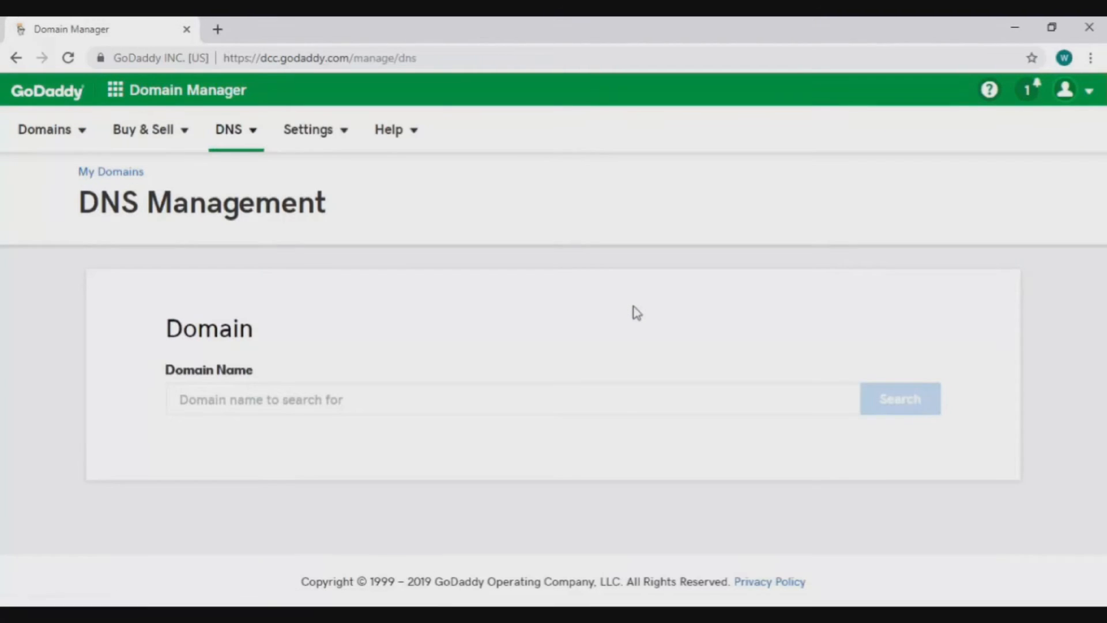
left_click(310, 401)
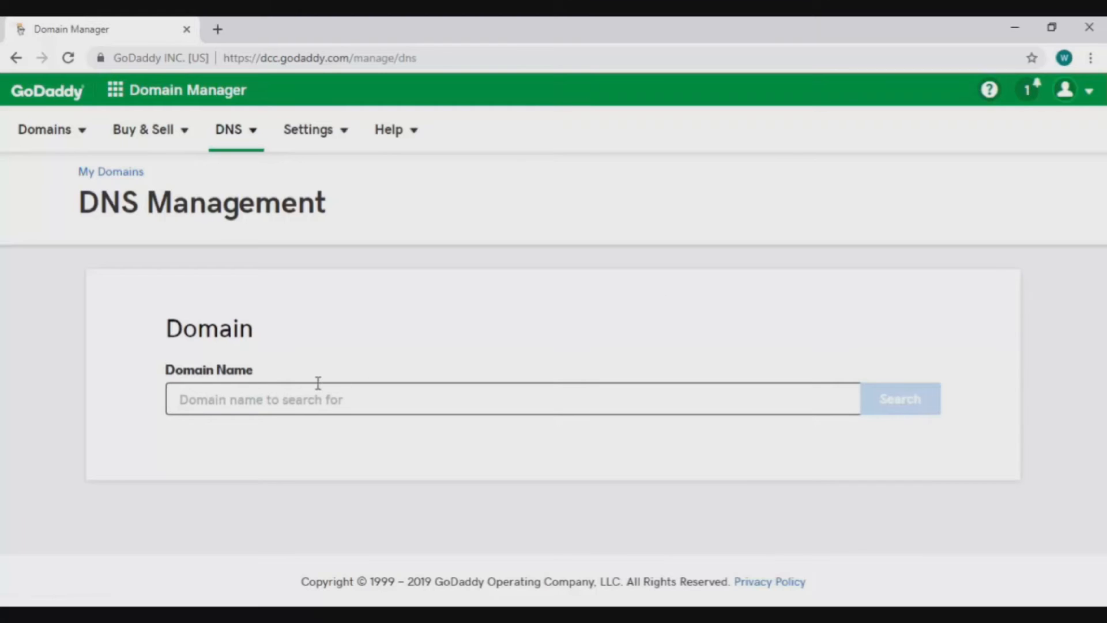
type("wp")
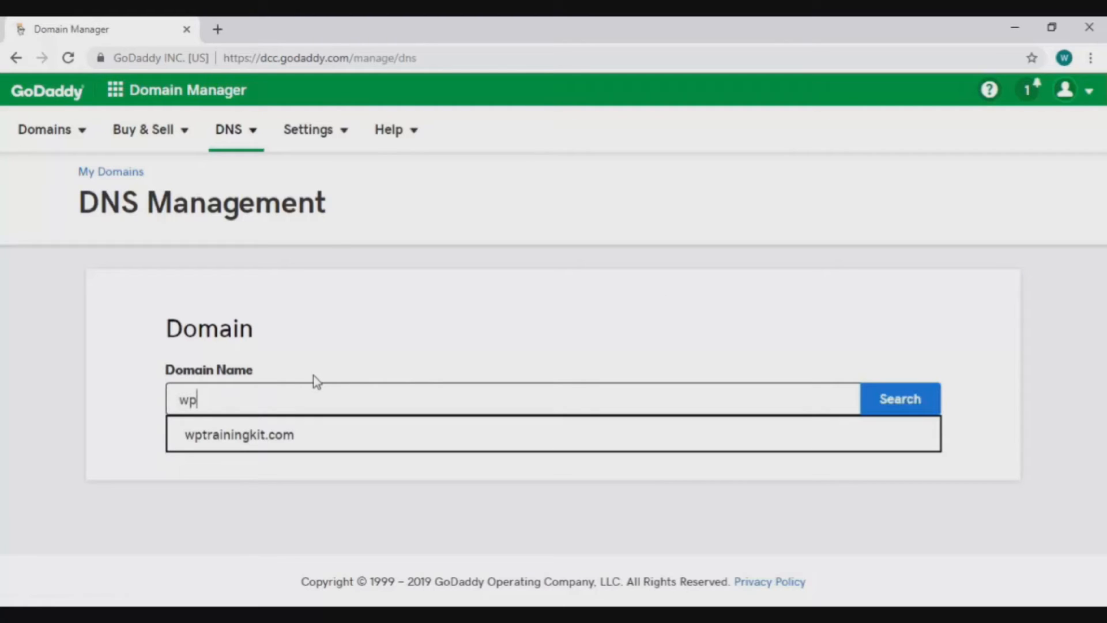
left_click(226, 442)
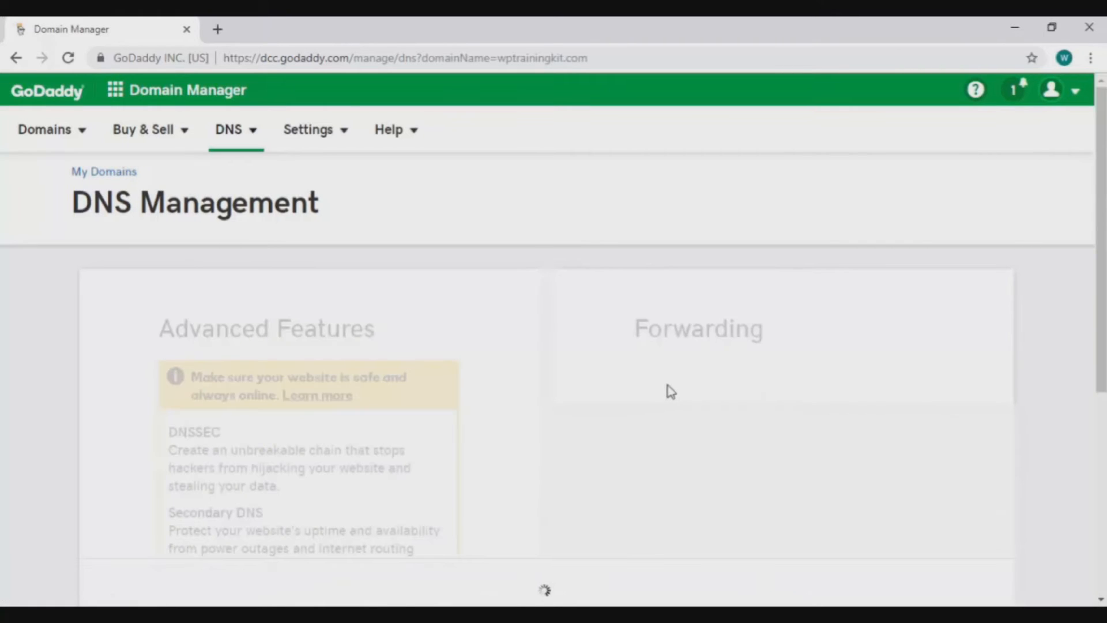
scroll(677, 386, "down", 5)
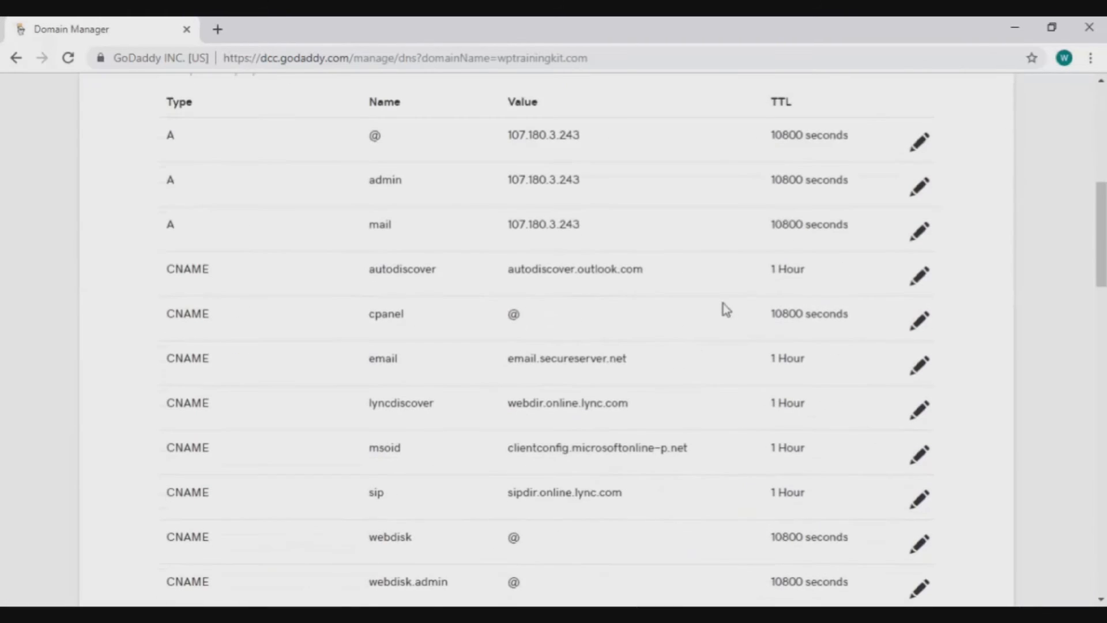
scroll(725, 309, "down", 15)
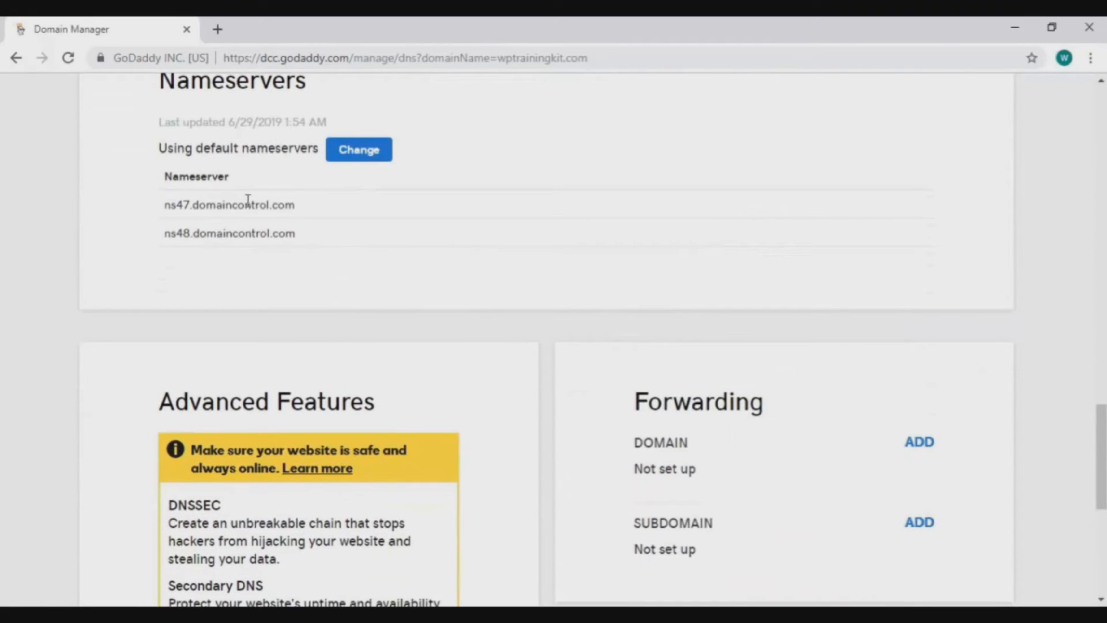
scroll(316, 236, "up", 3)
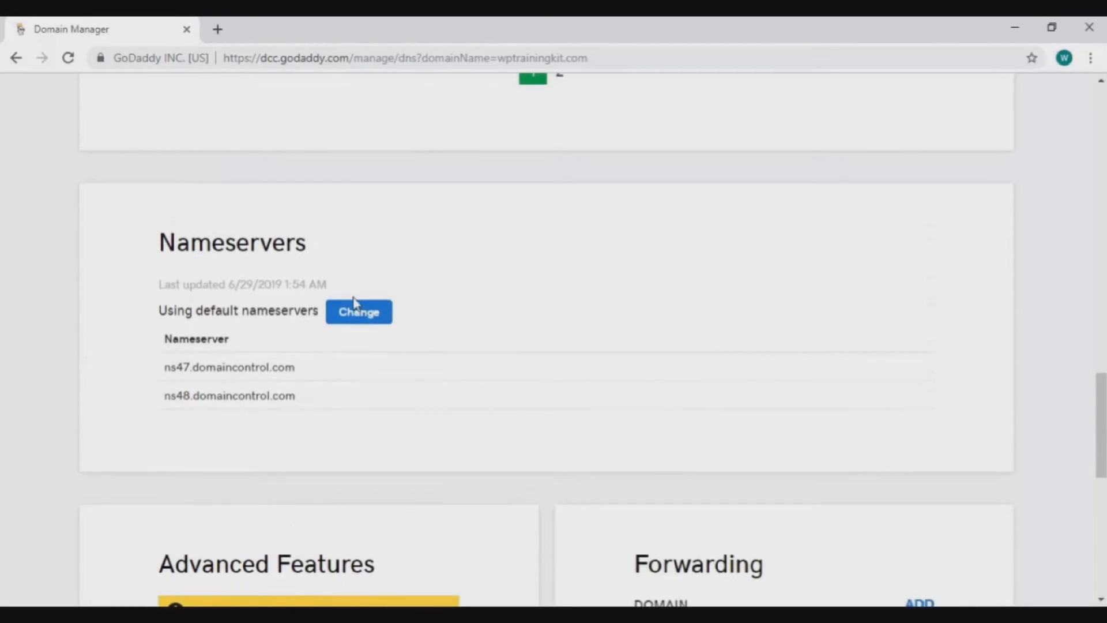
Change the domain's nameserver type to Custom.
left_click(362, 314)
scroll(367, 432, "down", 2)
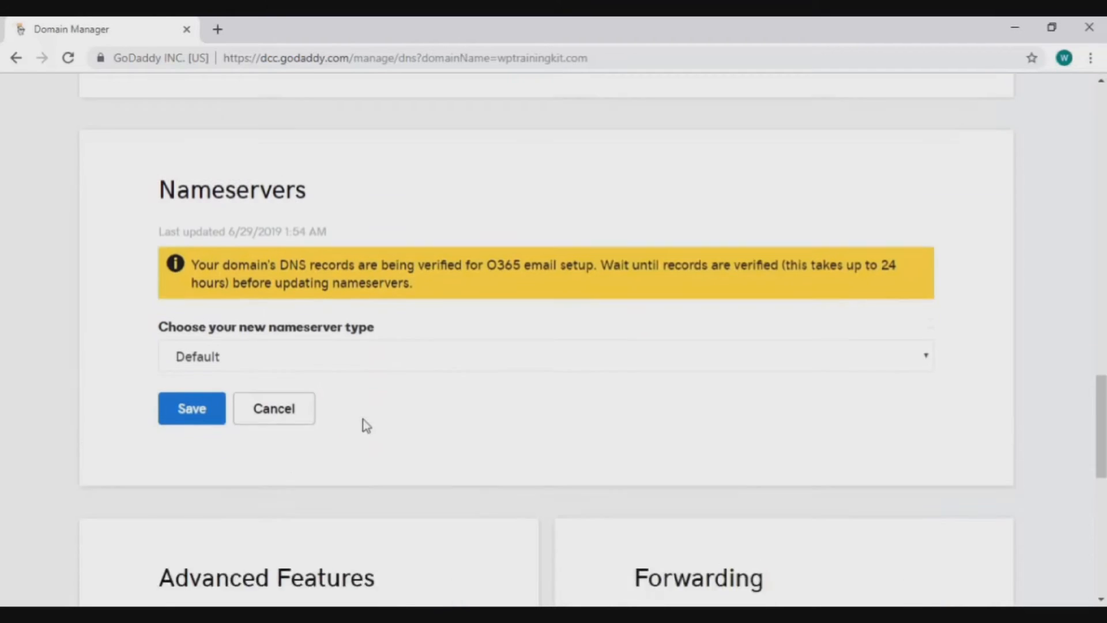
left_click(482, 327)
left_click(336, 379)
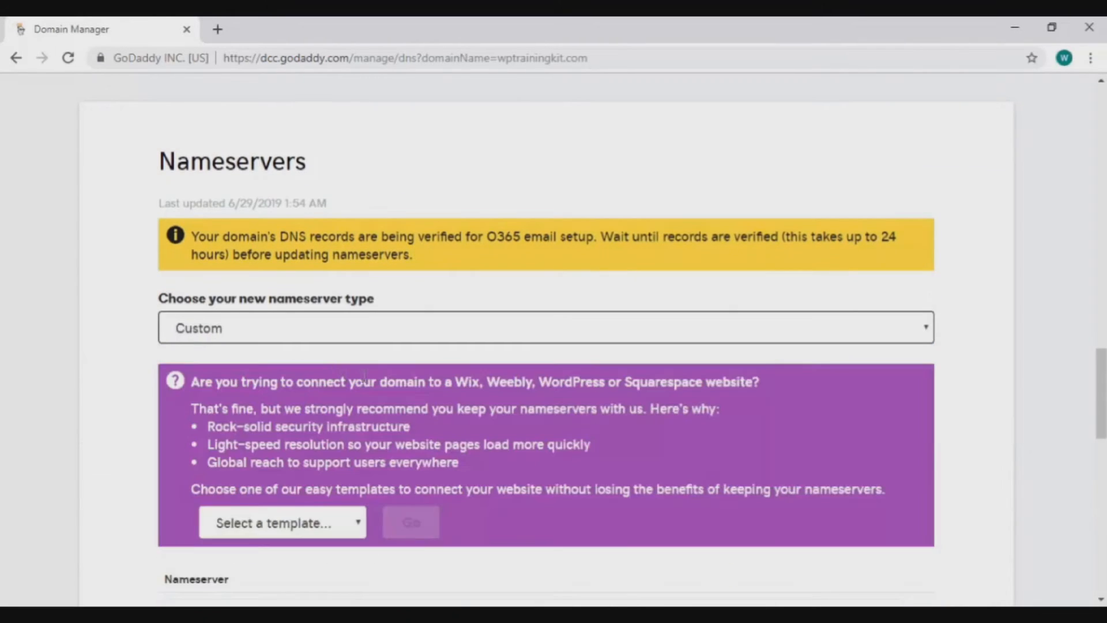
scroll(373, 448, "down", 3)
Enter ns1.yourhostingnameserverhere.com and ns2.yourhostingnameserverhere.com as the custom nameservers.
left_click(332, 453)
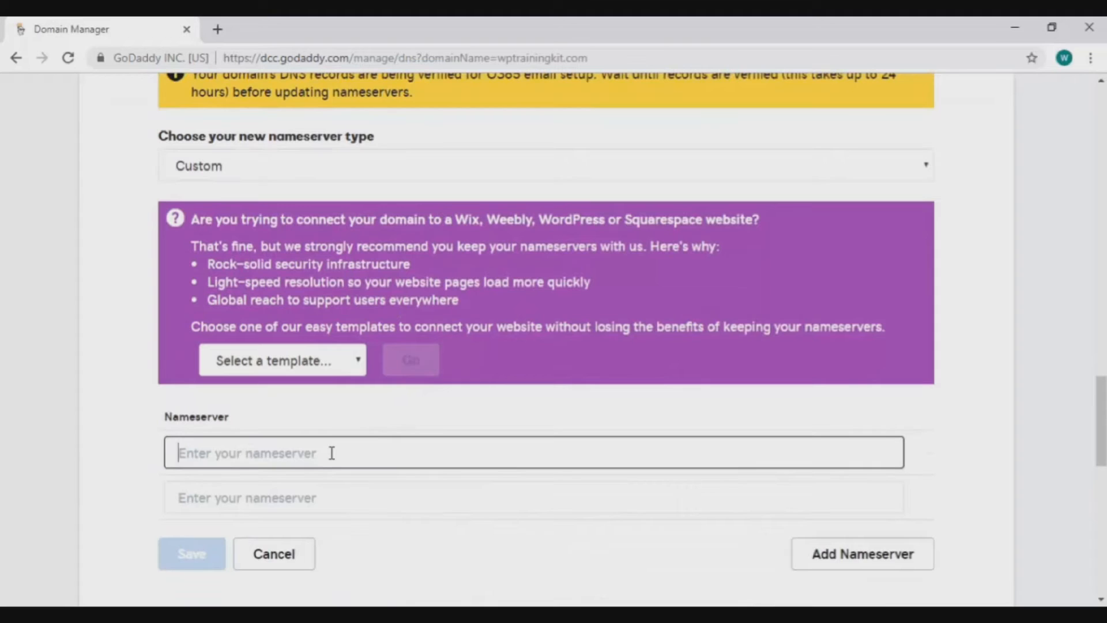
type("ns1.yourdom")
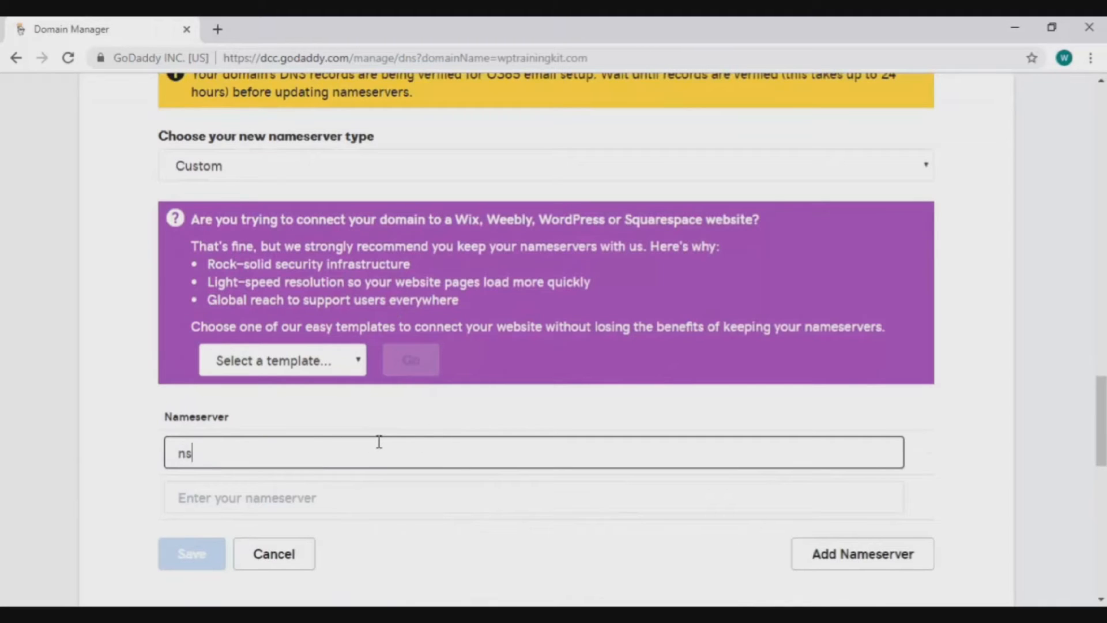
key("BackSpace")
key("BackSpace")
key("BackSpace")
type("hostingnameserverhere.com")
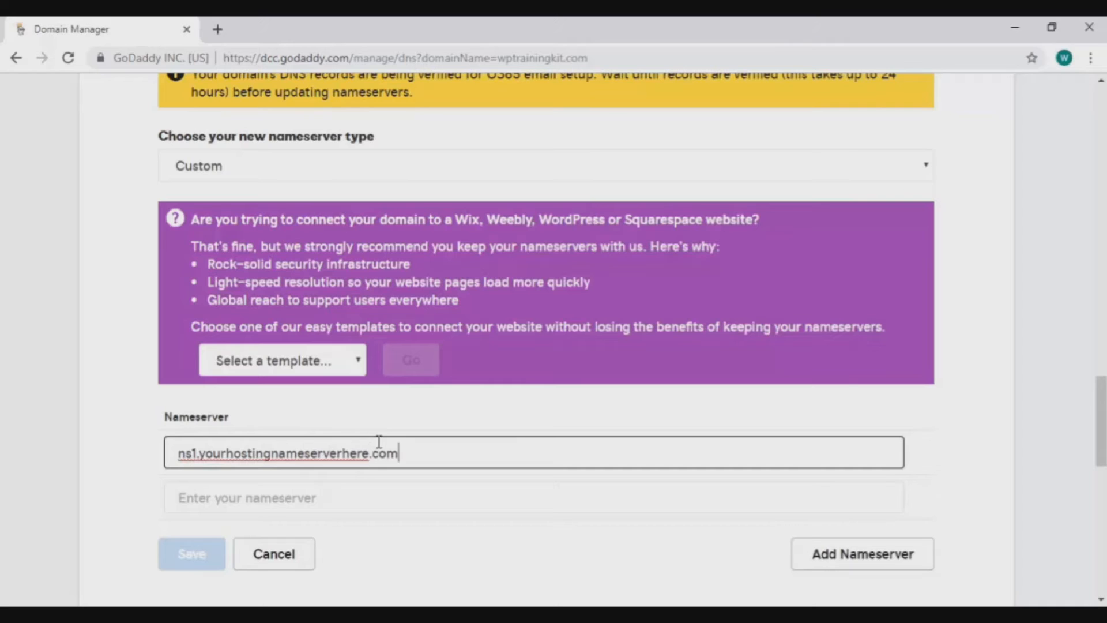
key("ctrl+a")
key("ctrl+c")
key("Tab")
key("ctrl+v")
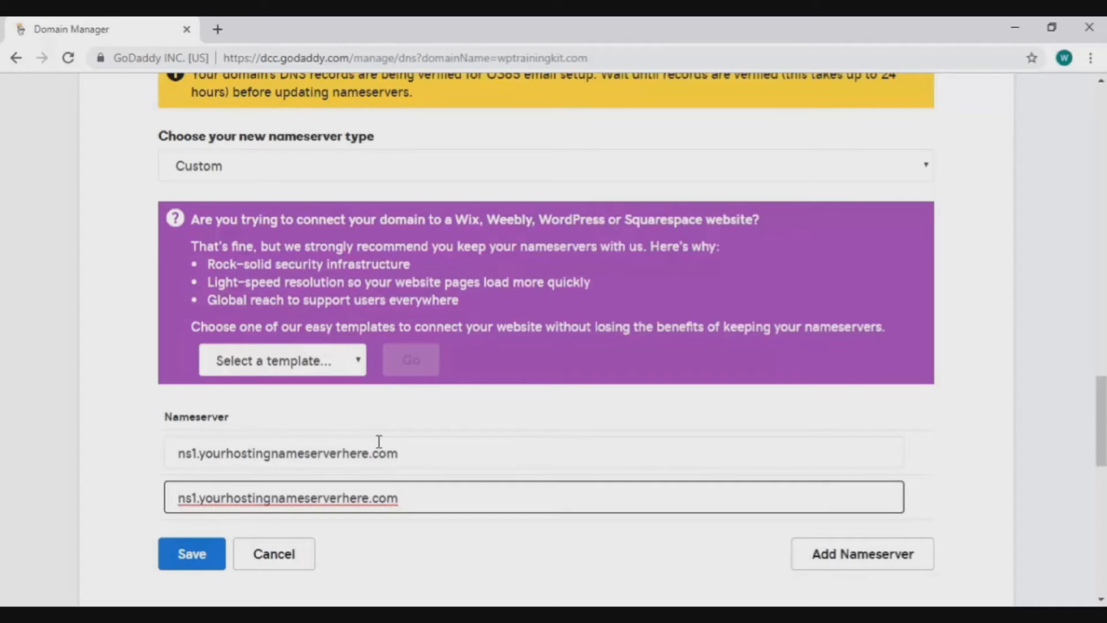
key("Delete")
type("2")
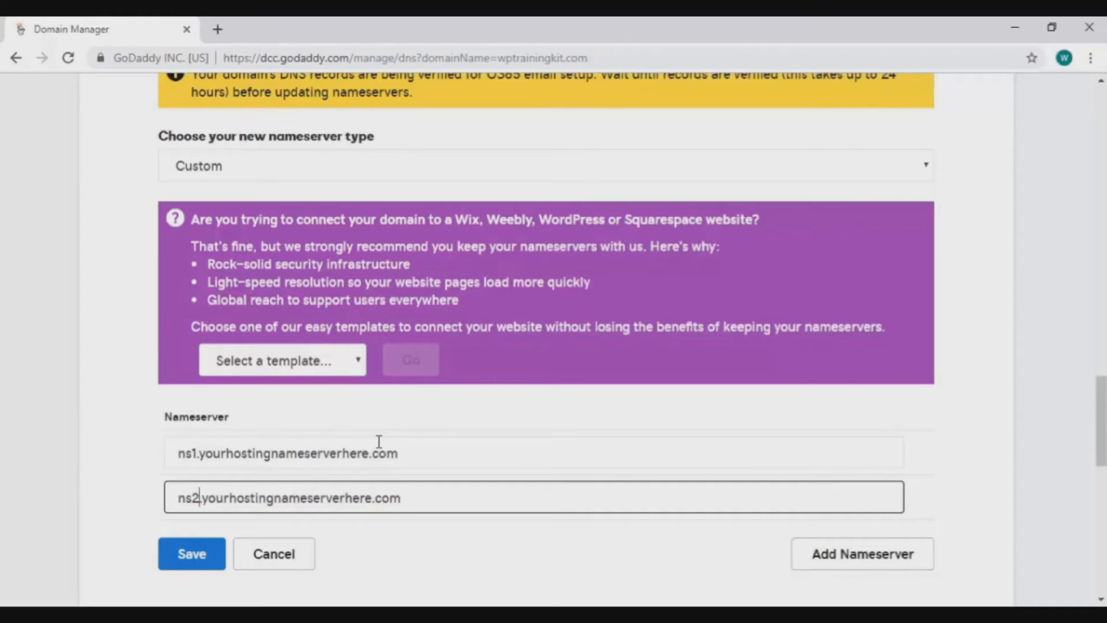
scroll(420, 436, "down", 3)
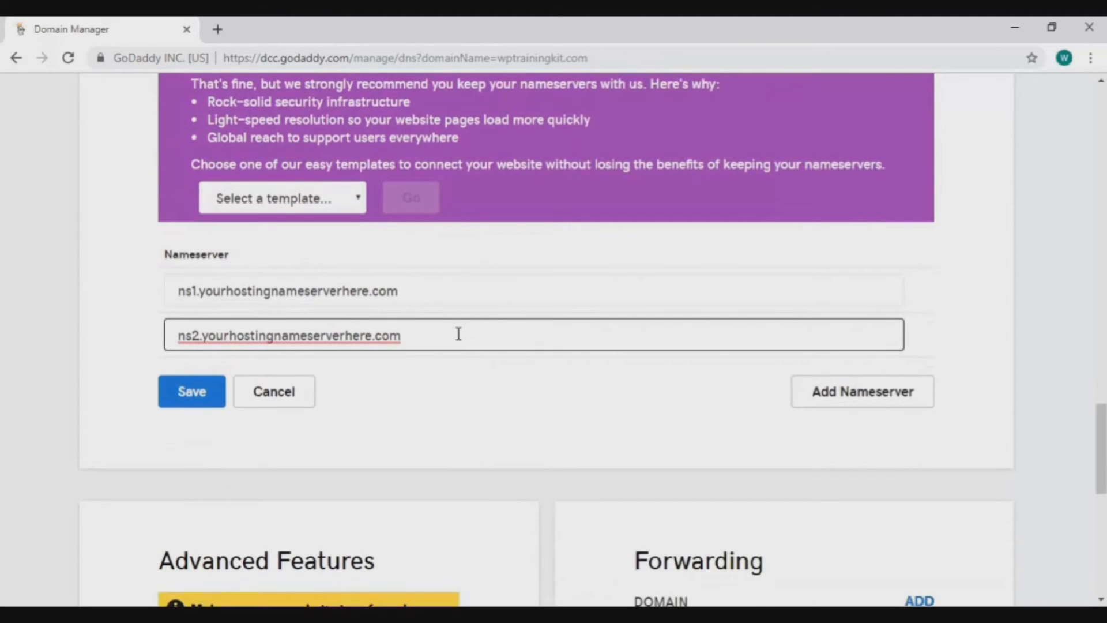
Add two extra nameserver fields, then remove both empty entries.
left_click(880, 401)
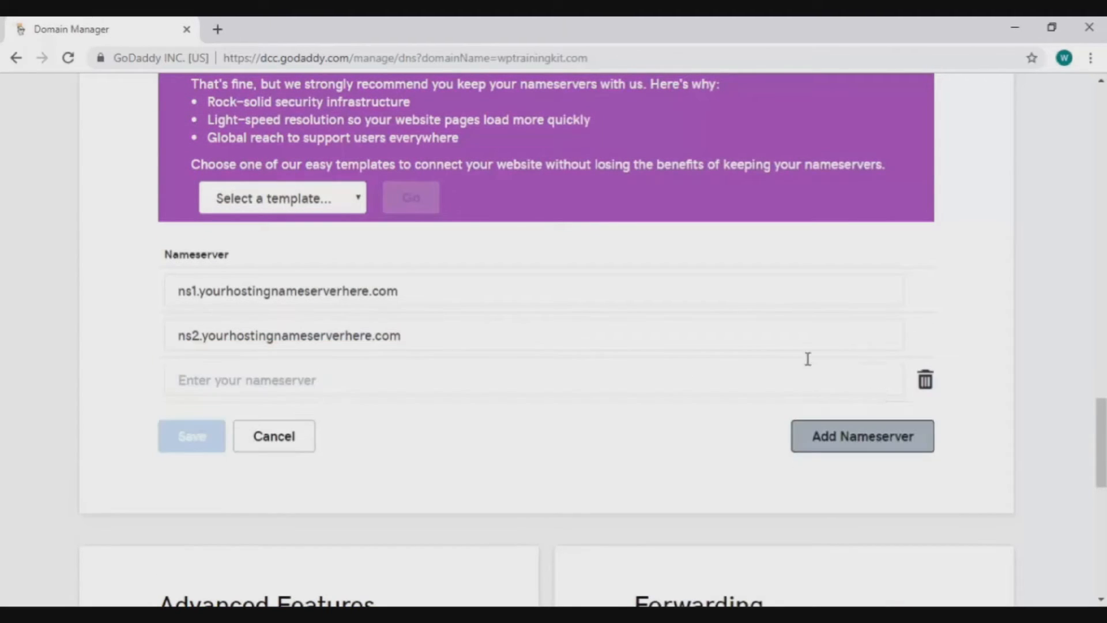
left_click(890, 436)
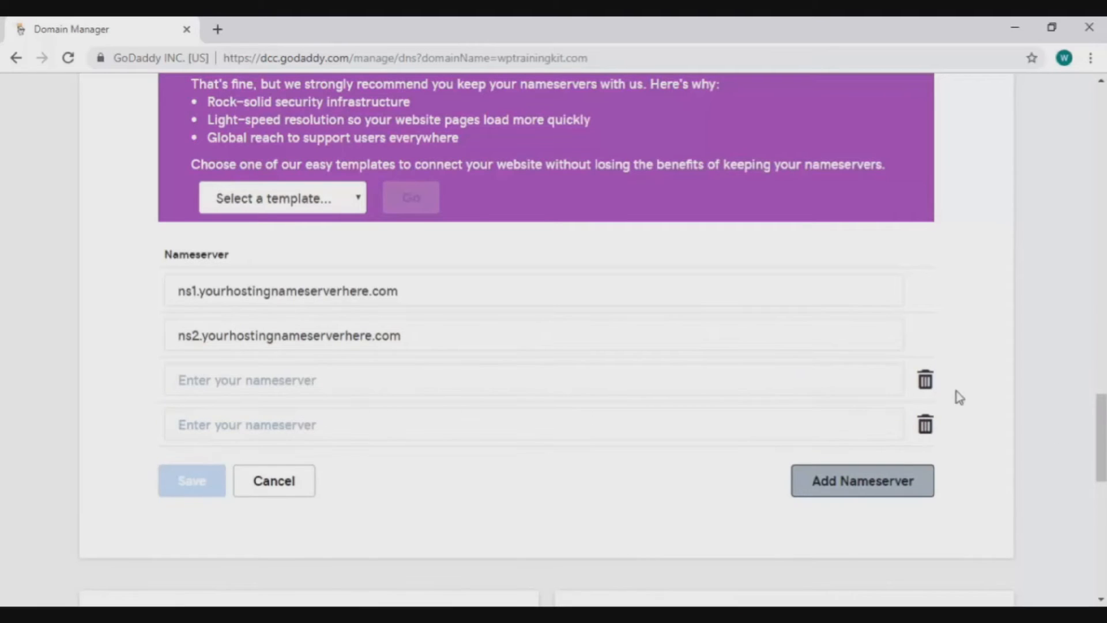
left_click(926, 422)
left_click(926, 383)
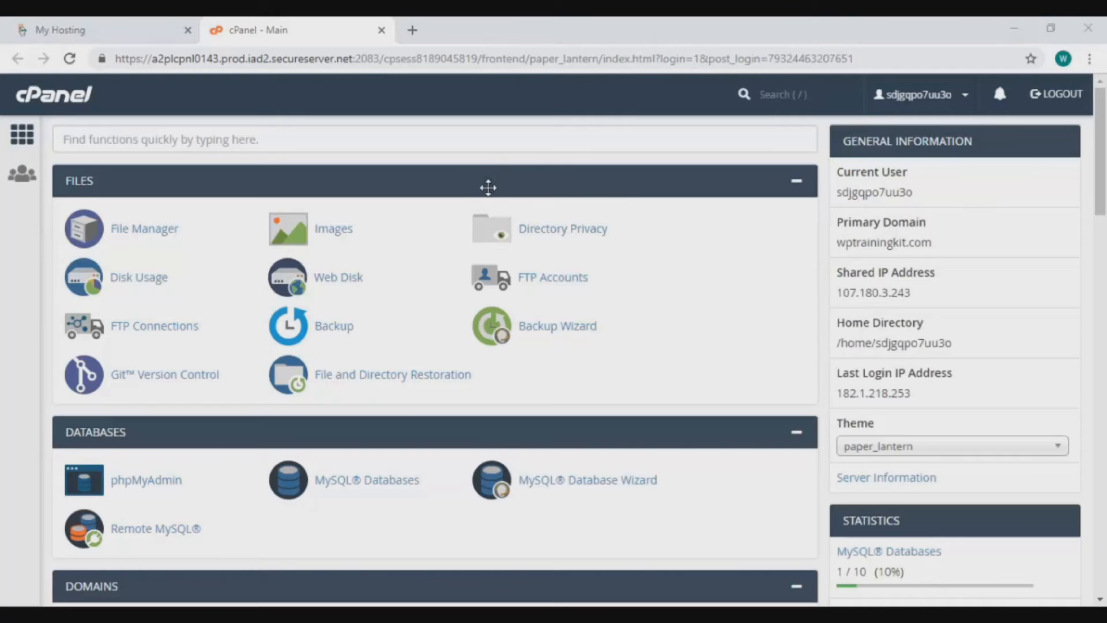
Scroll through the cPanel home page to review its tool sections and account statistics.
scroll(486, 279, "down", 3)
scroll(588, 288, "down", 1)
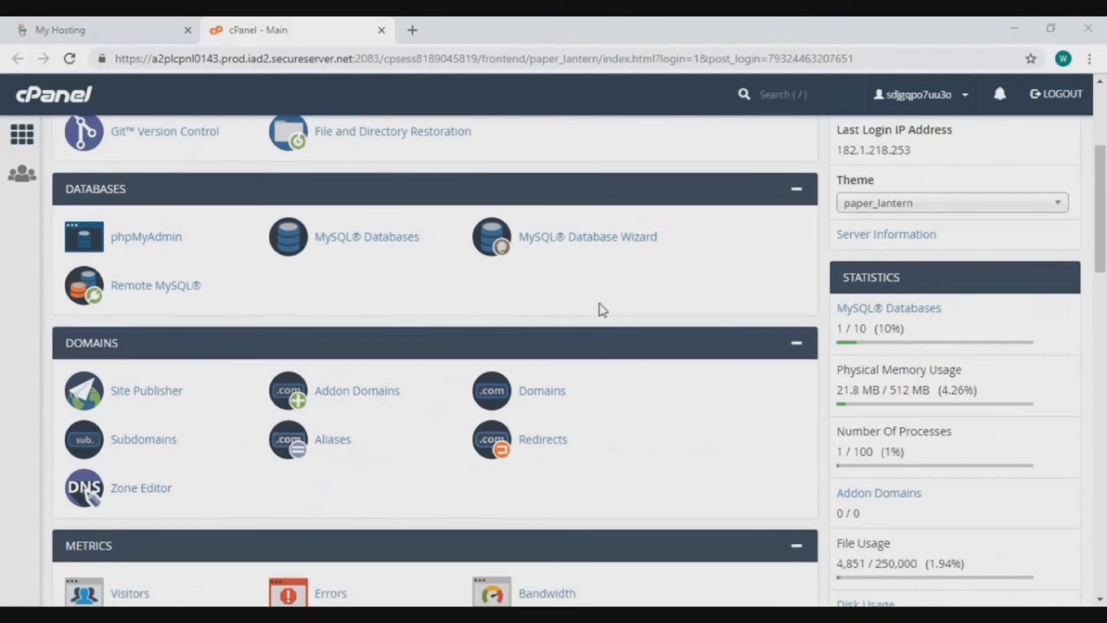
scroll(381, 348, "down", 2)
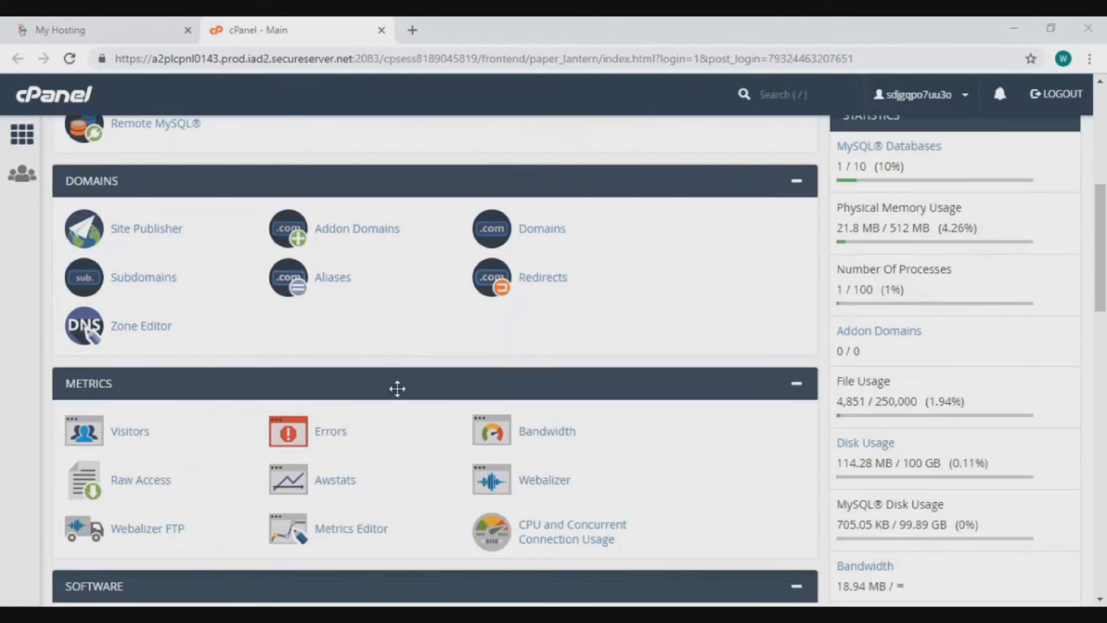
scroll(397, 389, "down", 2)
scroll(373, 425, "down", 2)
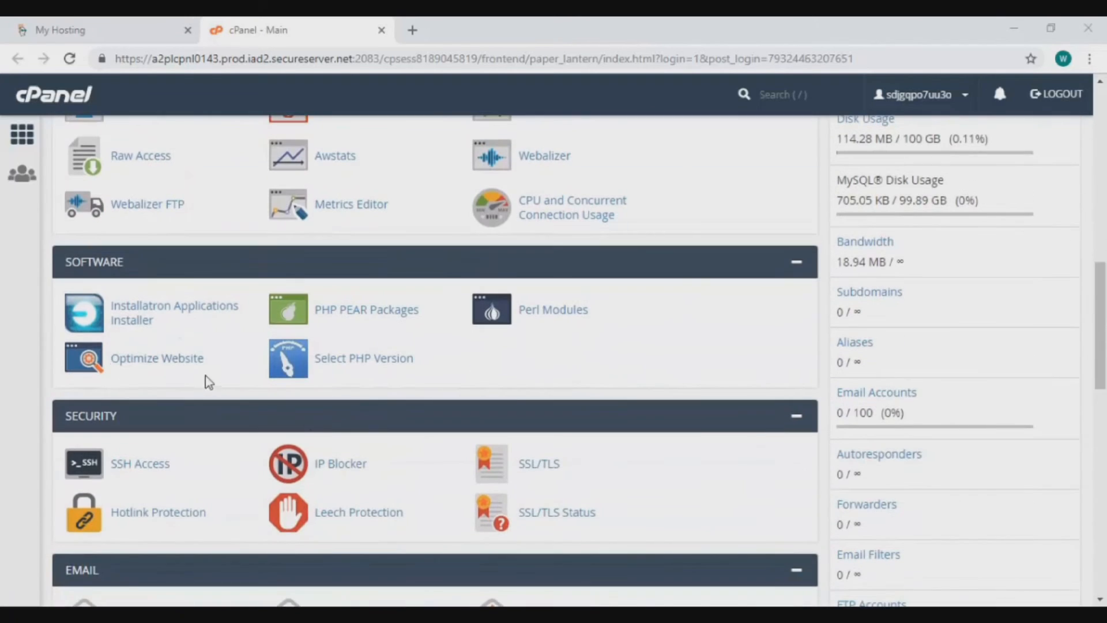
scroll(300, 417, "down", 3)
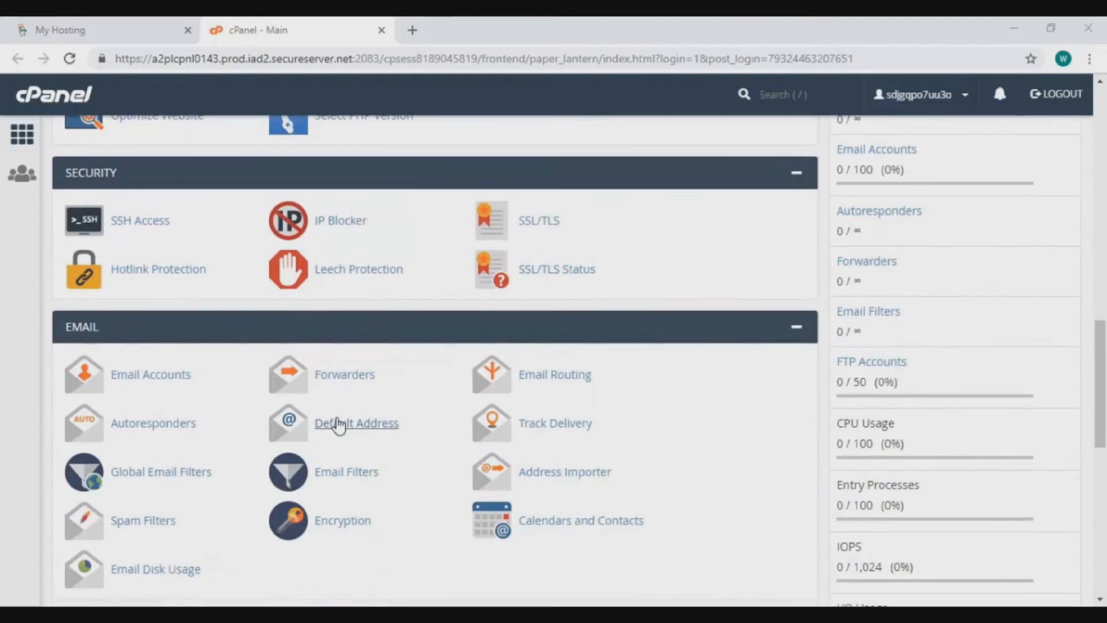
scroll(559, 386, "down", 3)
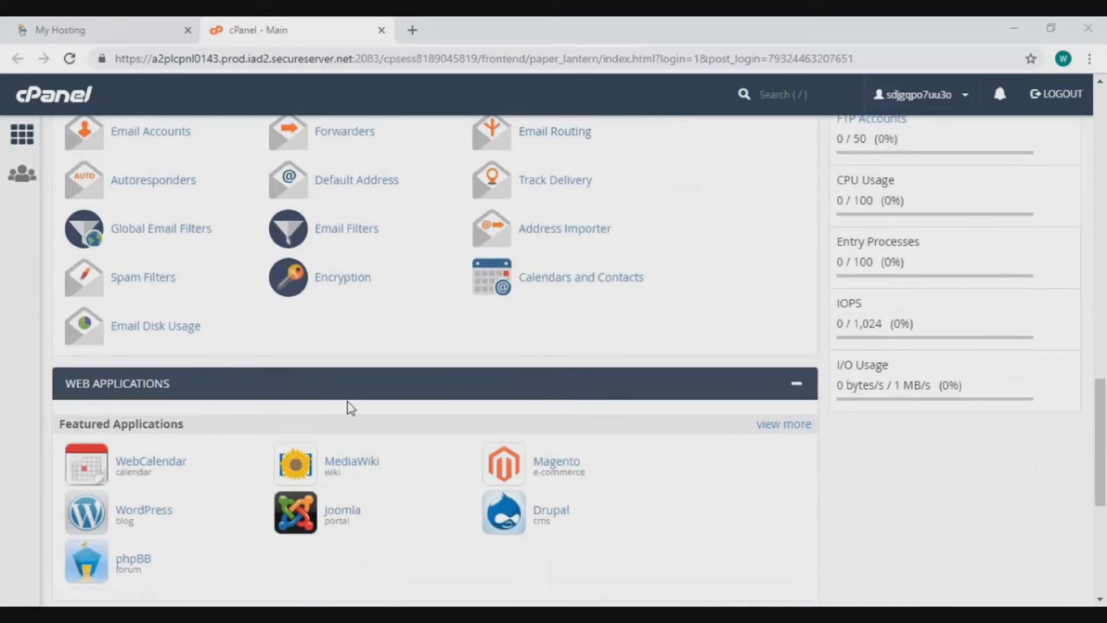
scroll(383, 388, "down", 2)
scroll(444, 440, "down", 2)
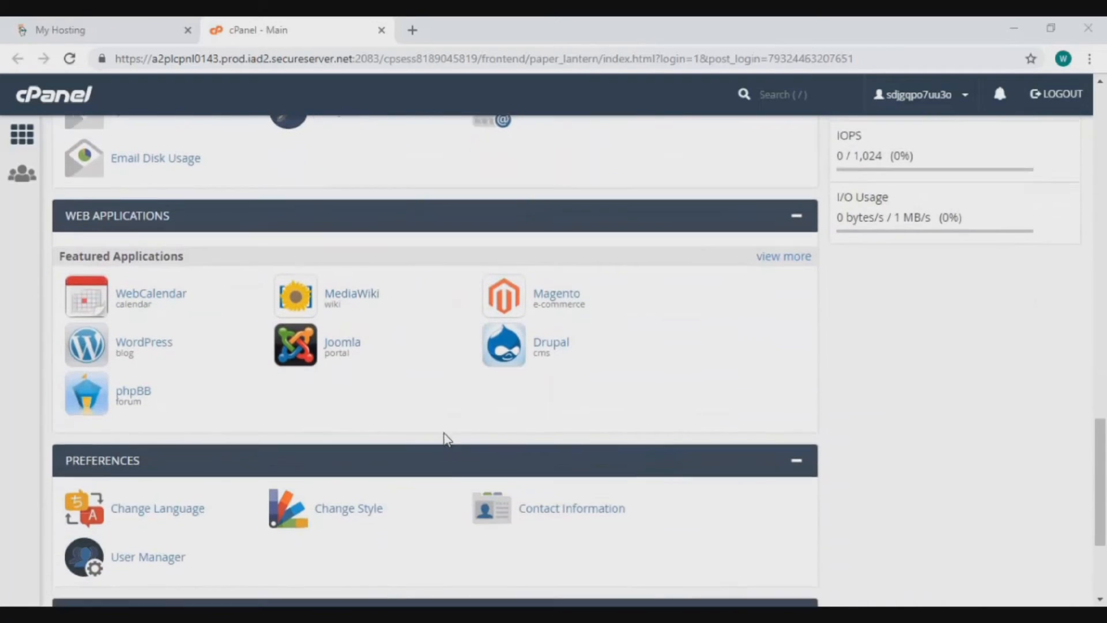
scroll(260, 394, "down", 1)
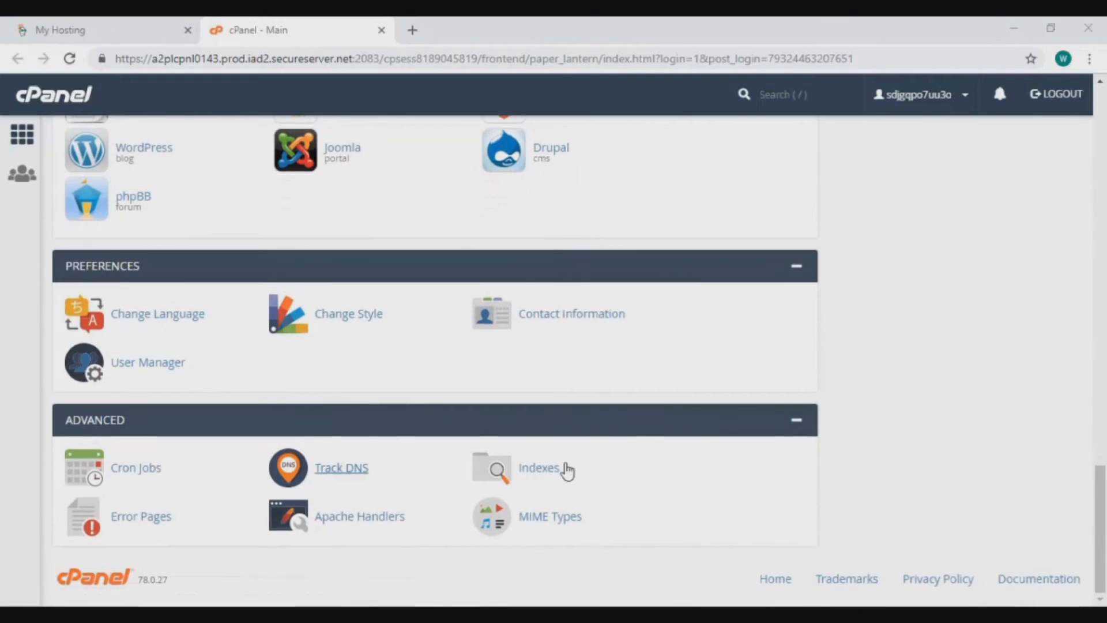
scroll(949, 504, "up", 9)
scroll(1043, 281, "up", 8)
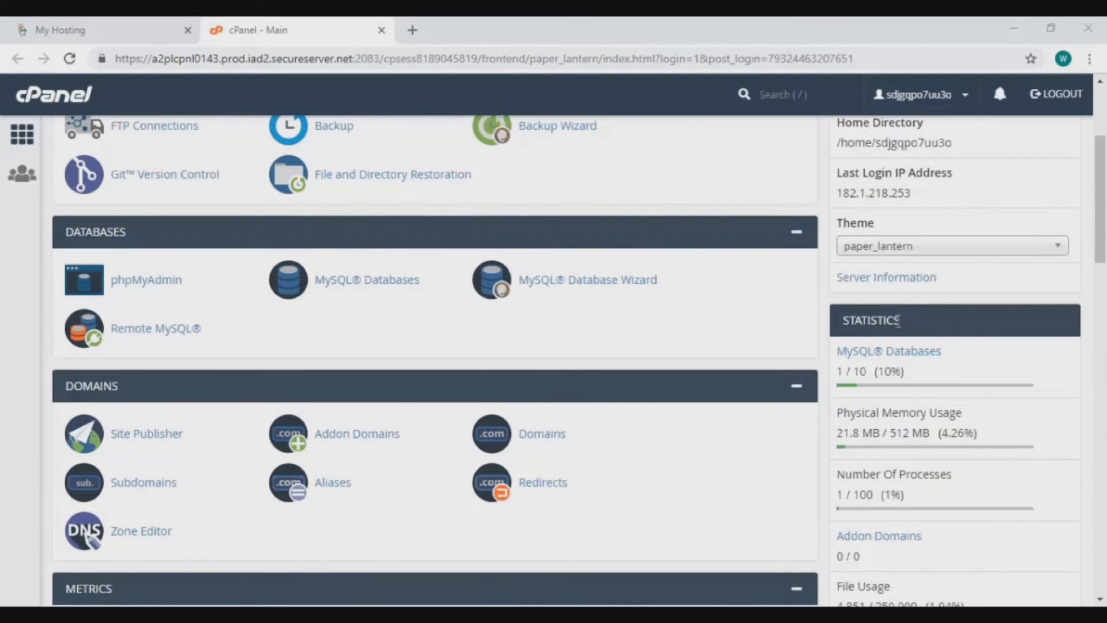
scroll(988, 361, "down", 1)
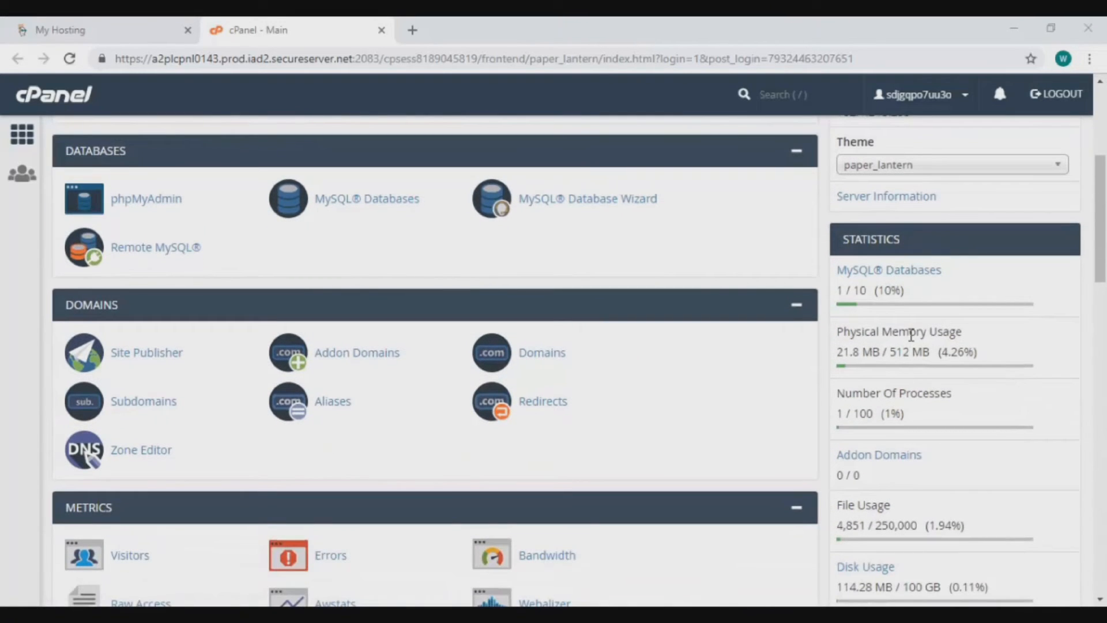
scroll(911, 335, "up", 1)
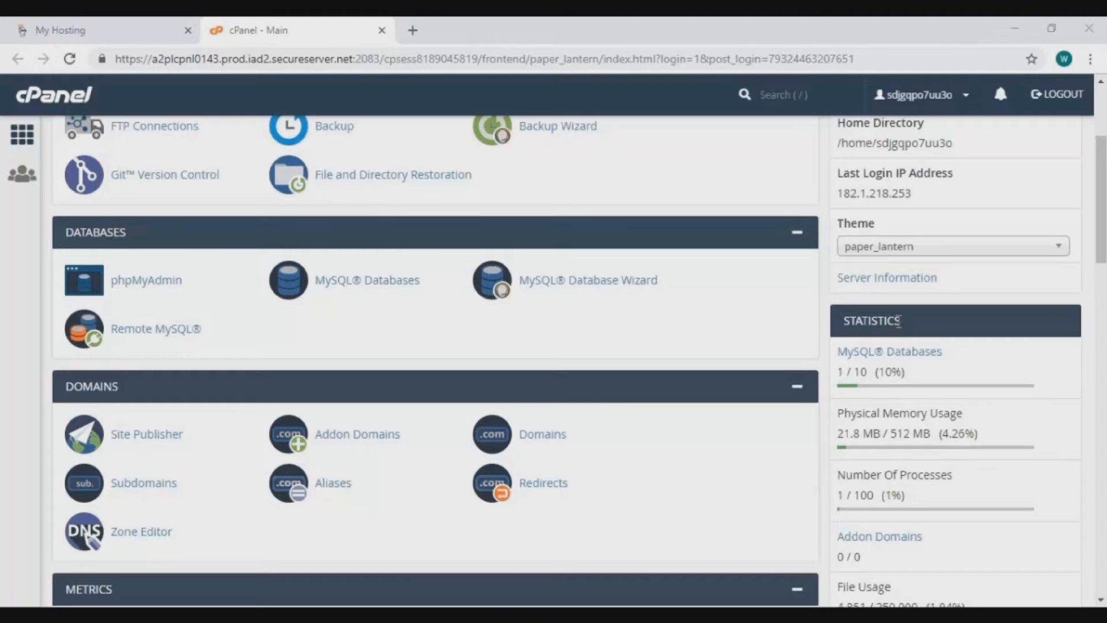
scroll(898, 321, "down", 2)
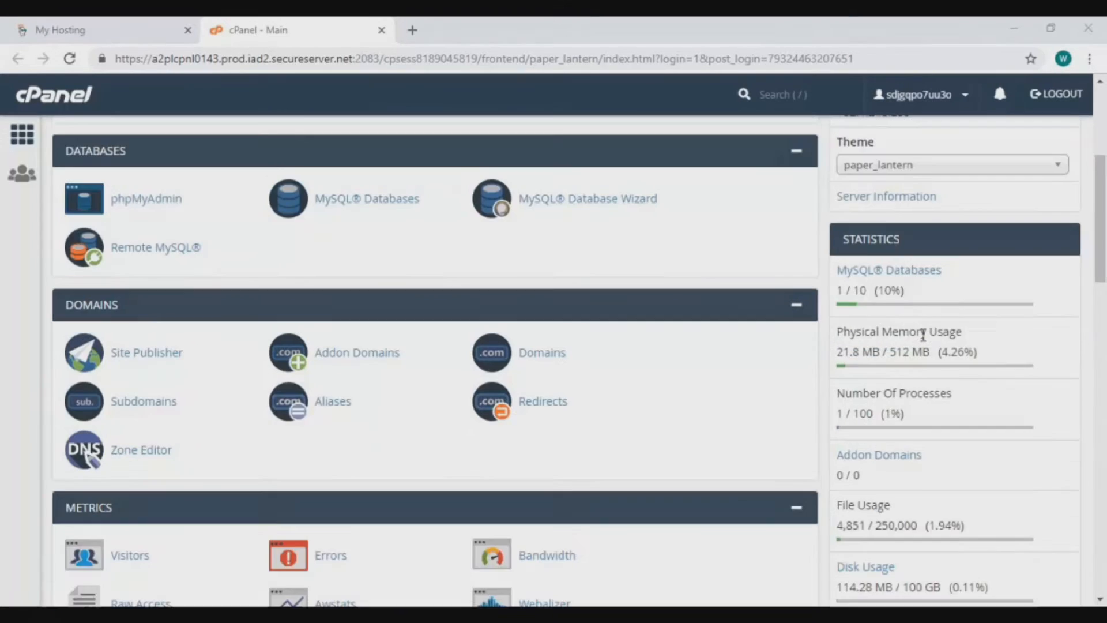
scroll(924, 331, "down", 1)
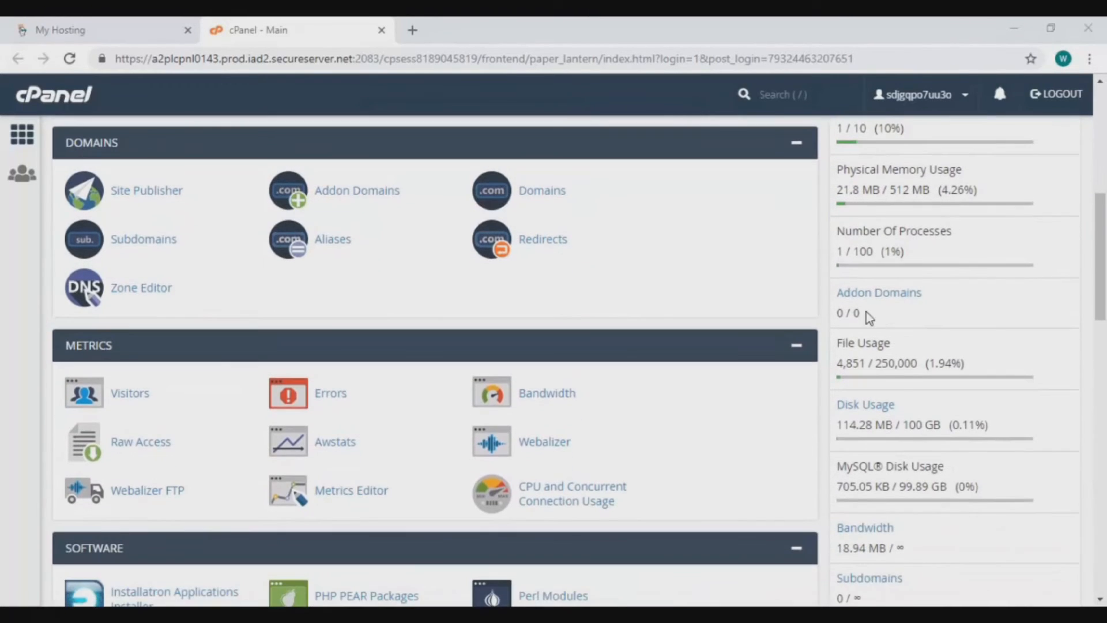
scroll(932, 340, "down", 2)
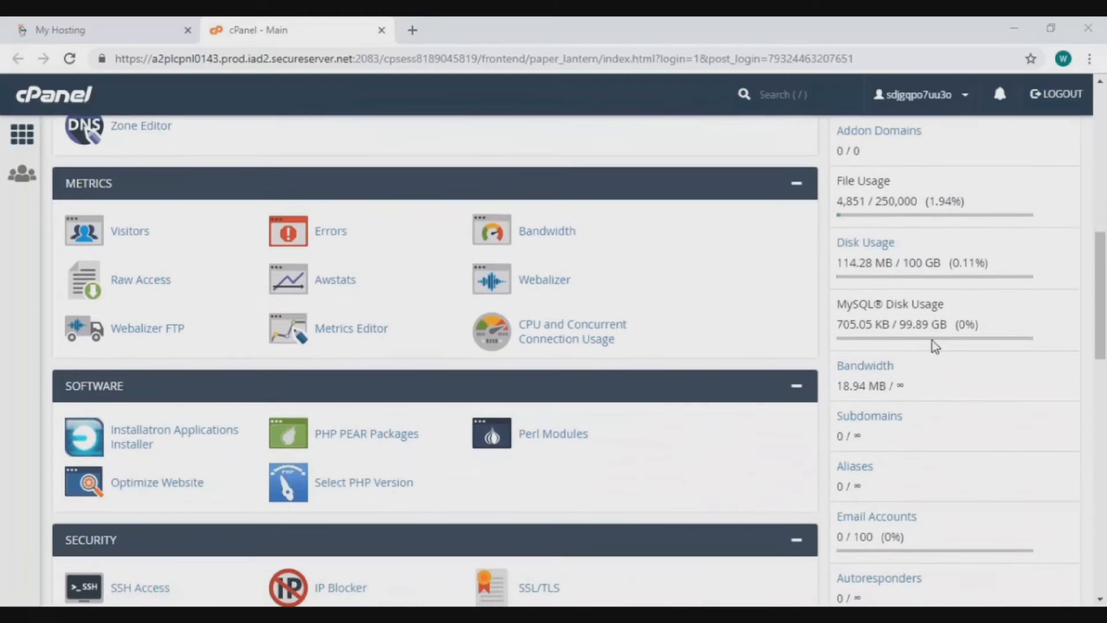
scroll(934, 455, "down", 5)
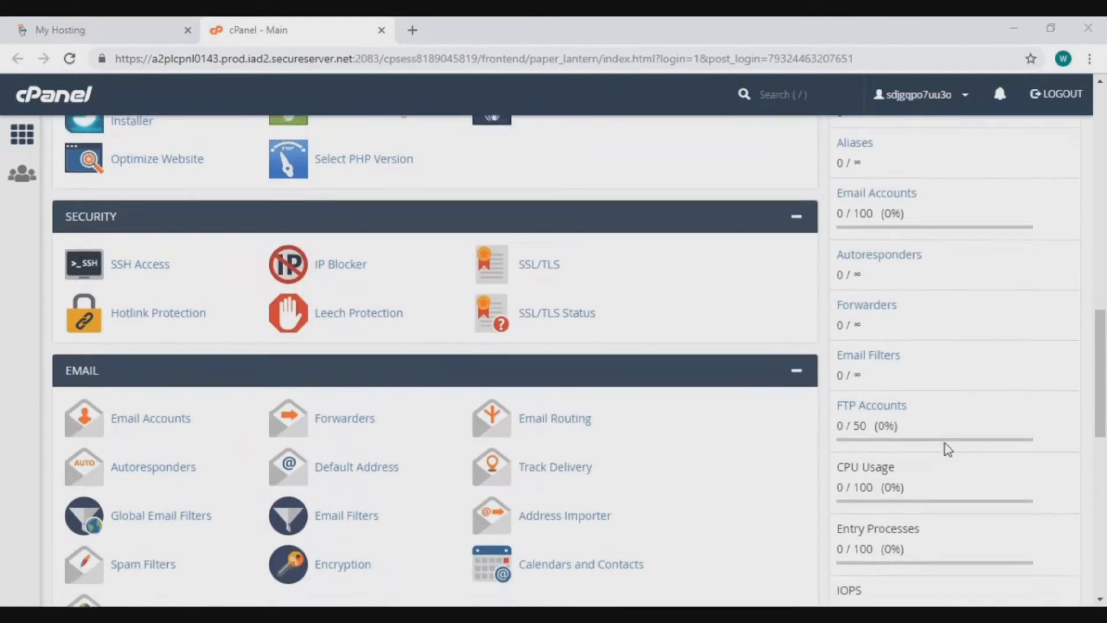
scroll(950, 438, "down", 4)
scroll(954, 432, "up", 15)
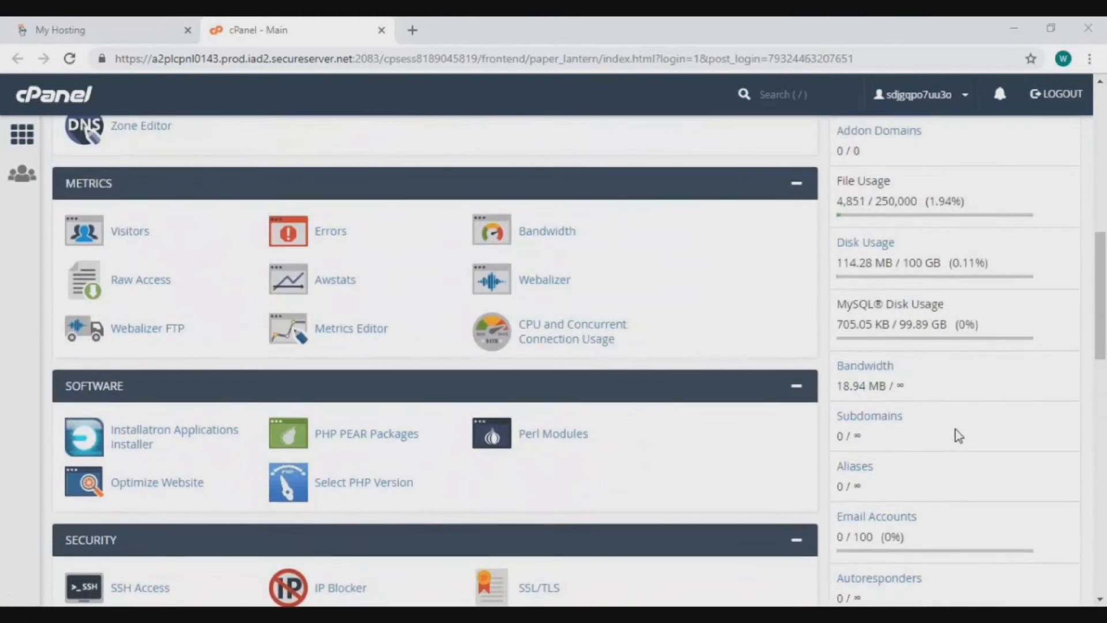
scroll(955, 433, "up", 1)
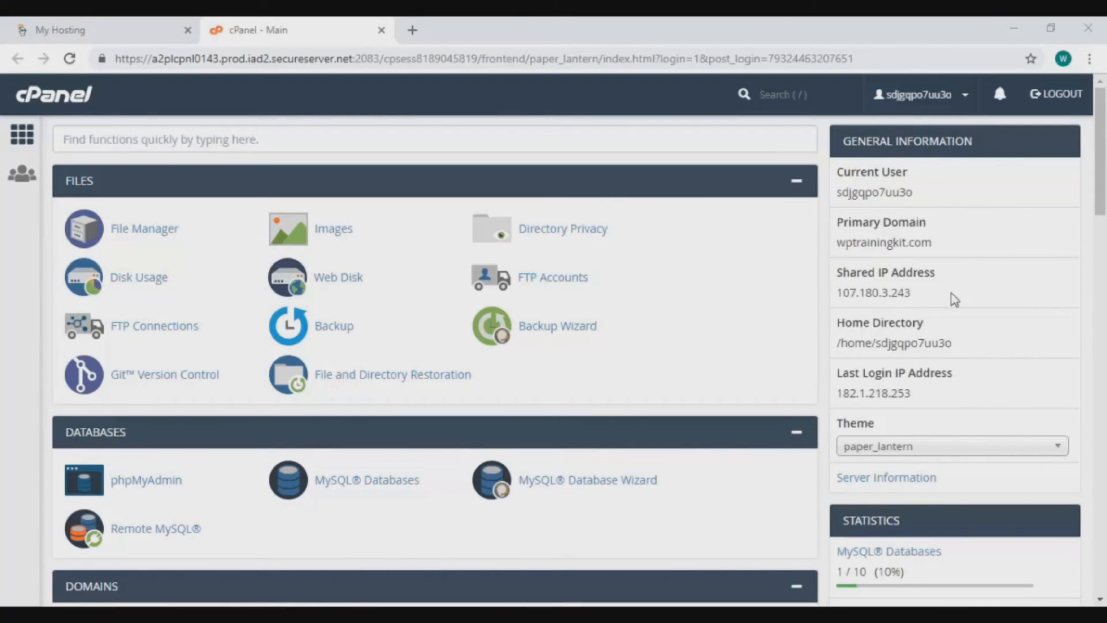
Check the Theme choices, keeping paper_lantern, and open the username account menu.
left_click(1044, 453)
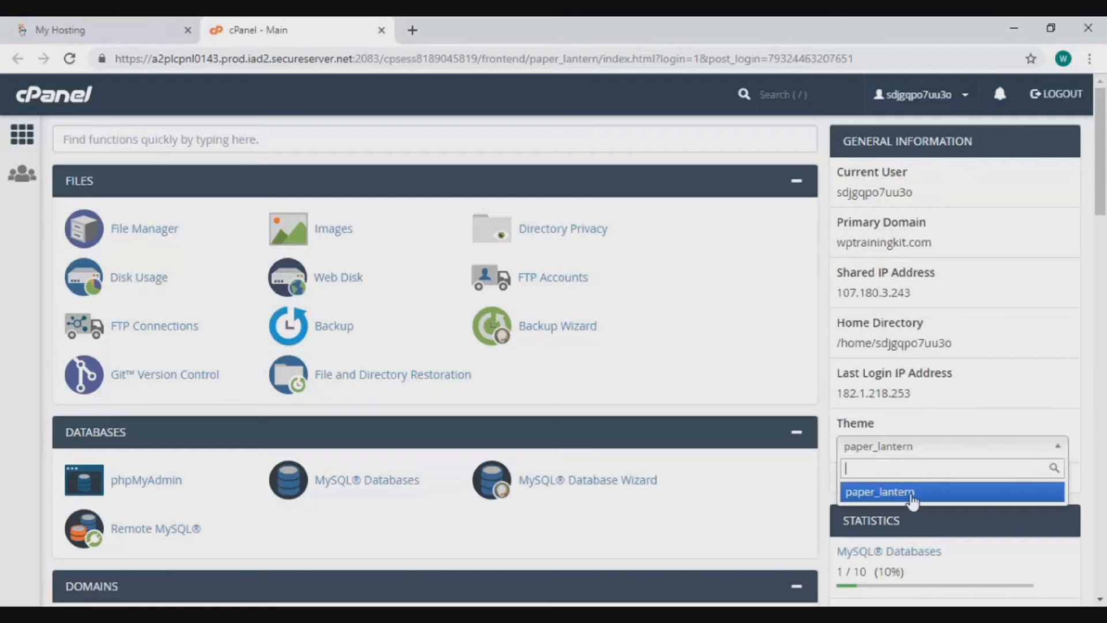
left_click(1055, 389)
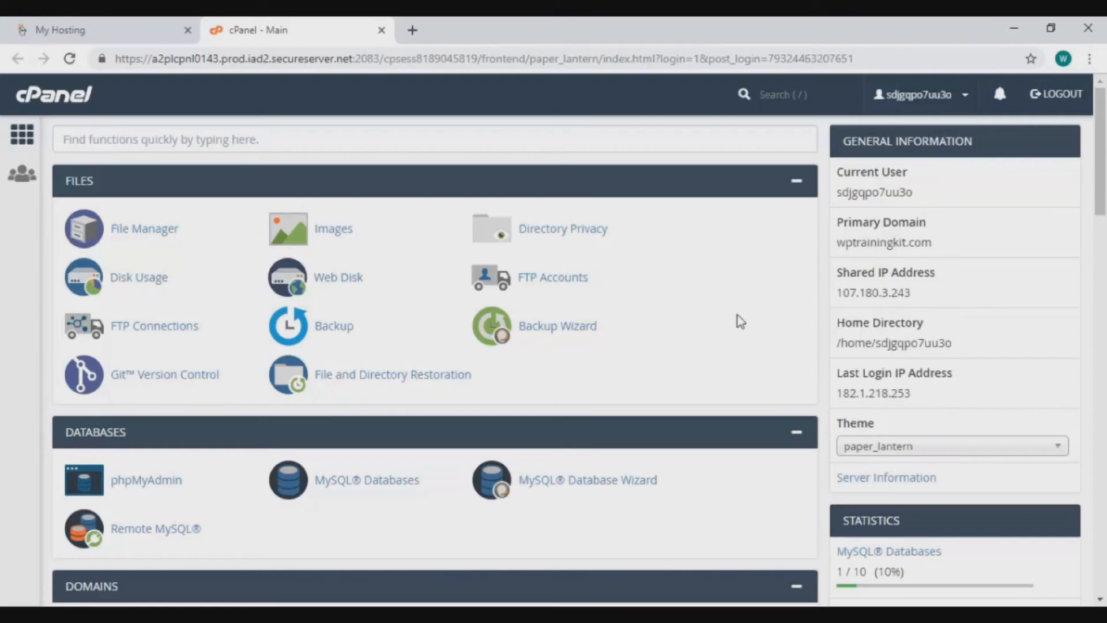
left_click(958, 99)
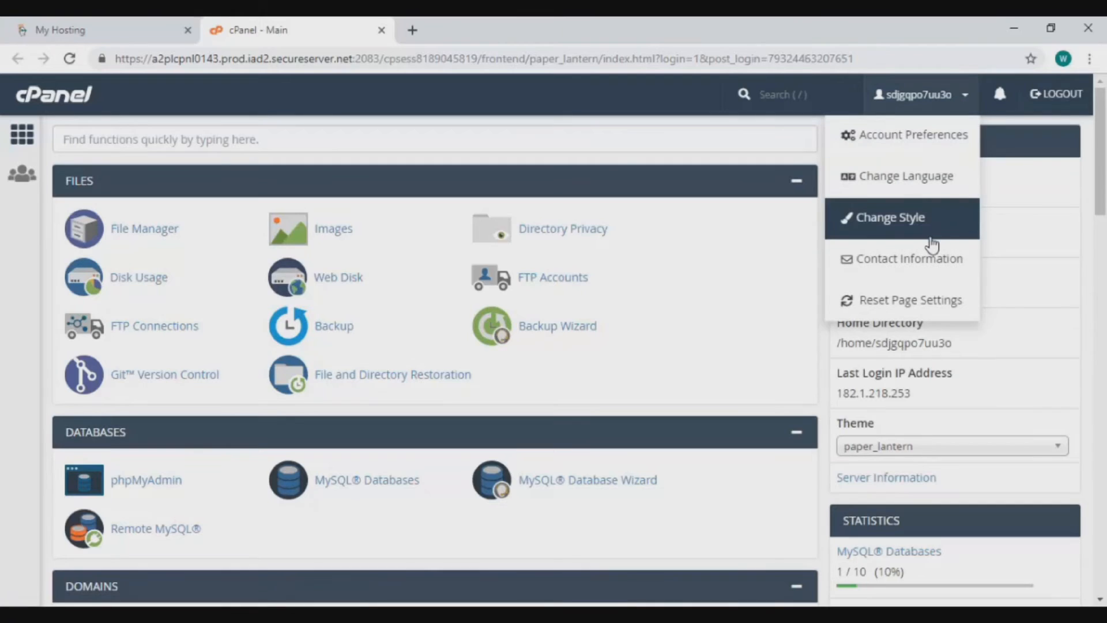
In Account Preferences, try Top Left, Top Center and Top Right, then set notifications to Bottom Right.
left_click(907, 149)
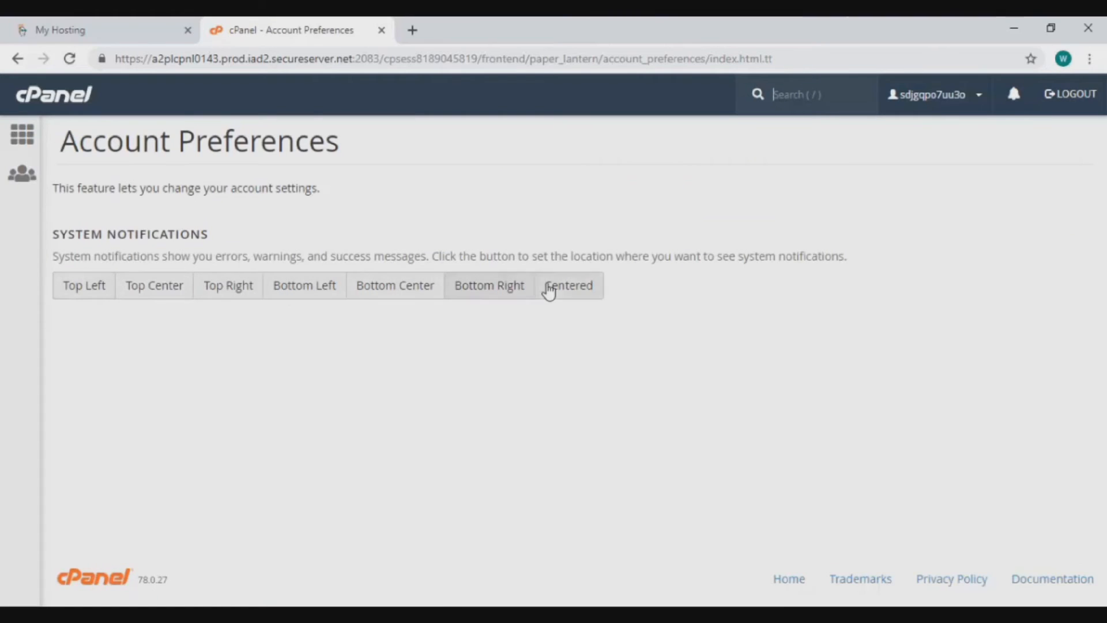
left_click(71, 292)
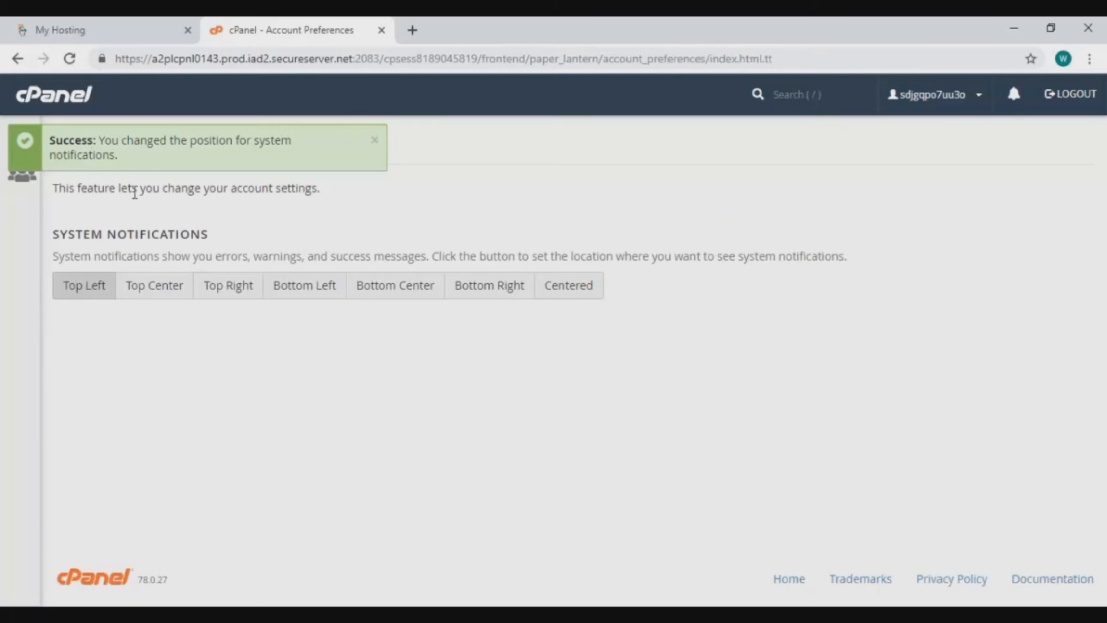
left_click(150, 294)
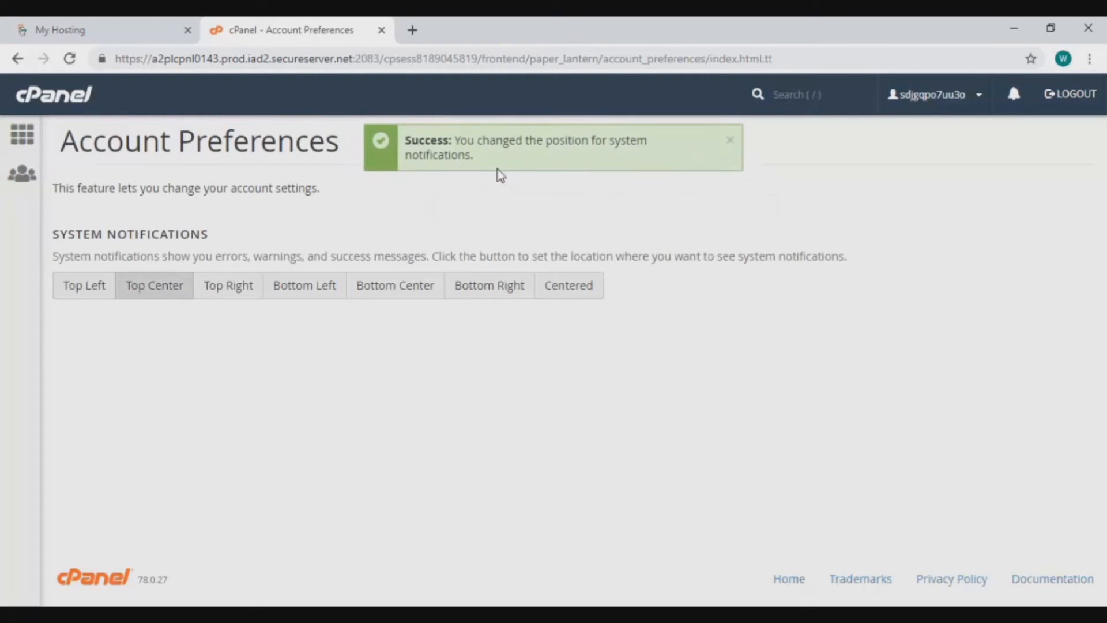
left_click(221, 294)
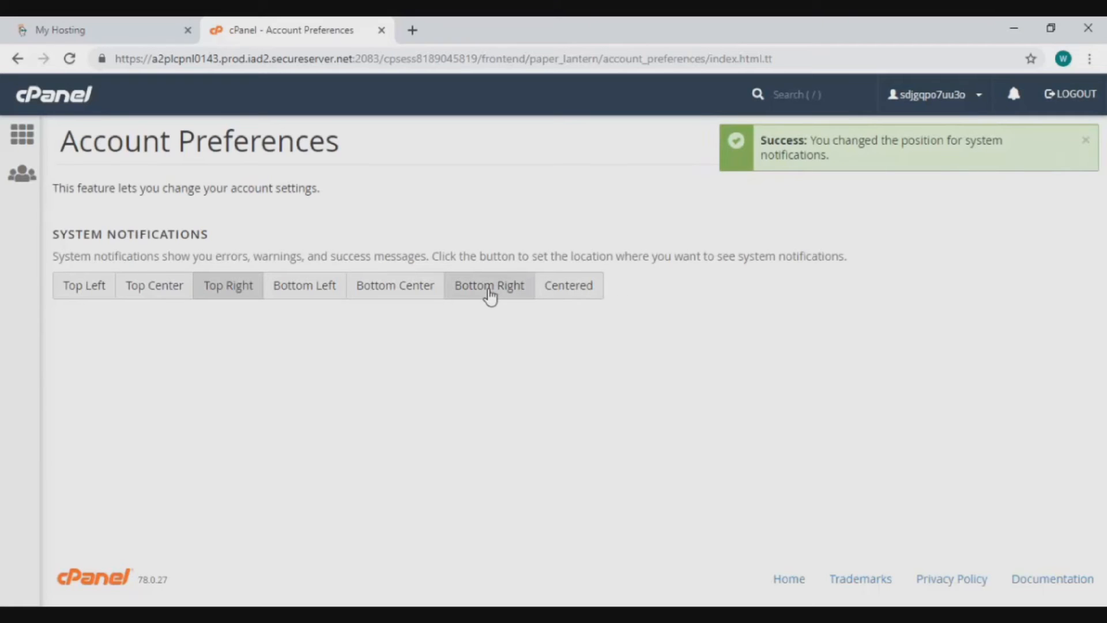
left_click(489, 293)
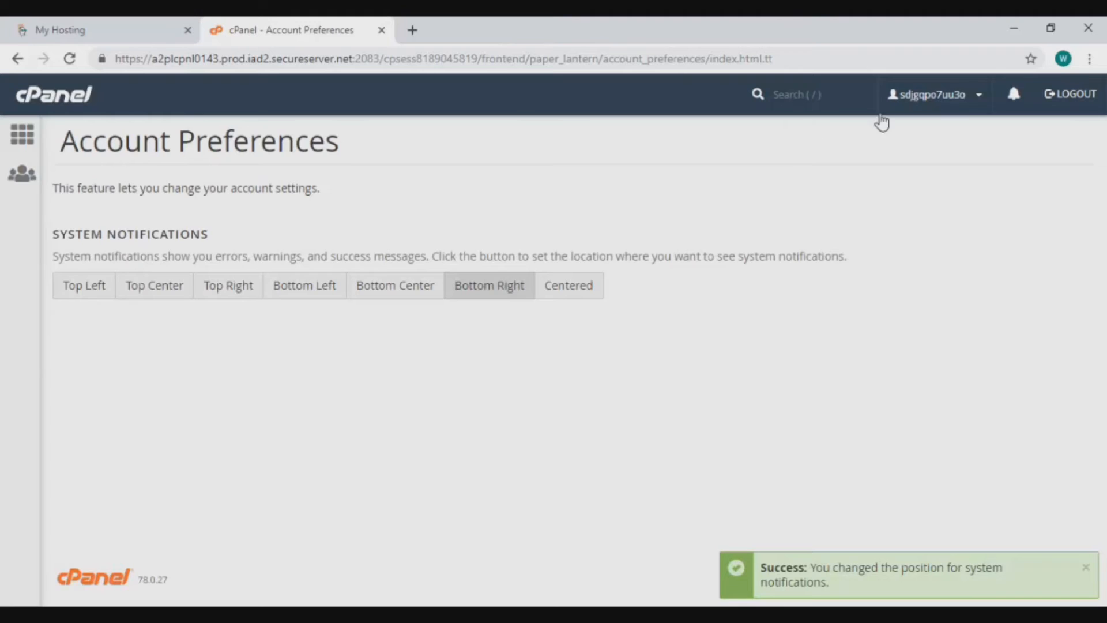
left_click(942, 97)
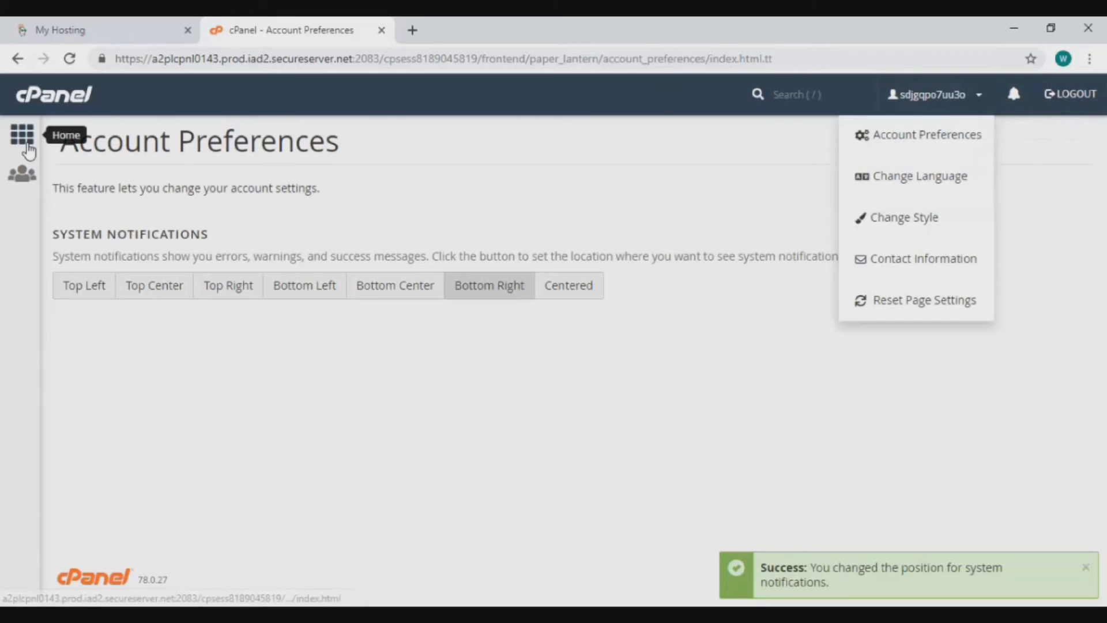
Visit User Manager to see the account's two users, then return to the cPanel home dashboard.
left_click(23, 185)
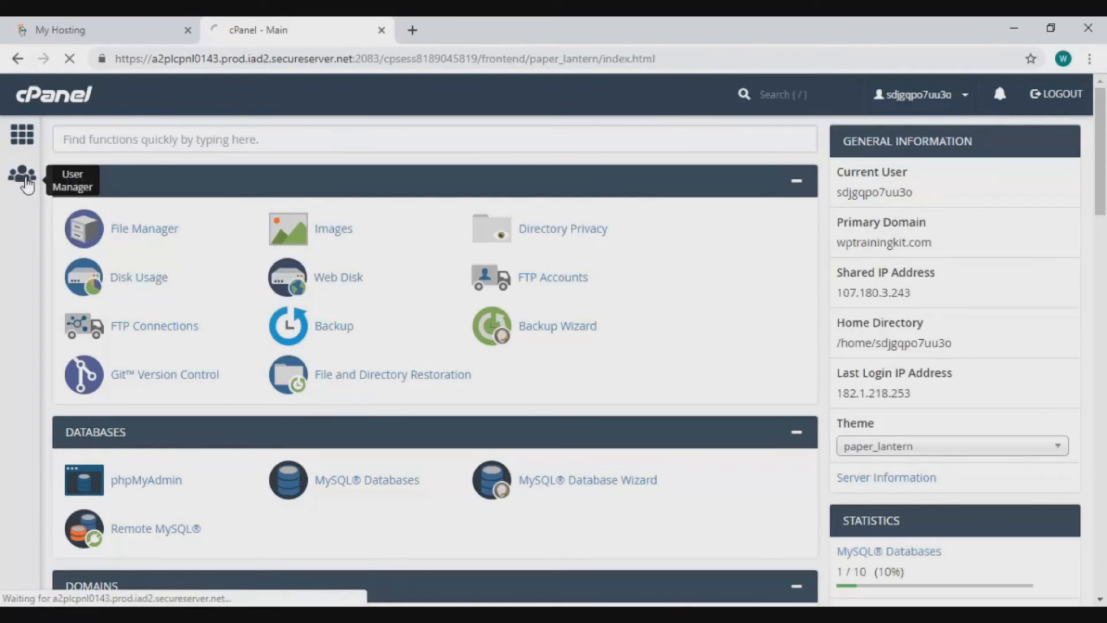
left_click(23, 183)
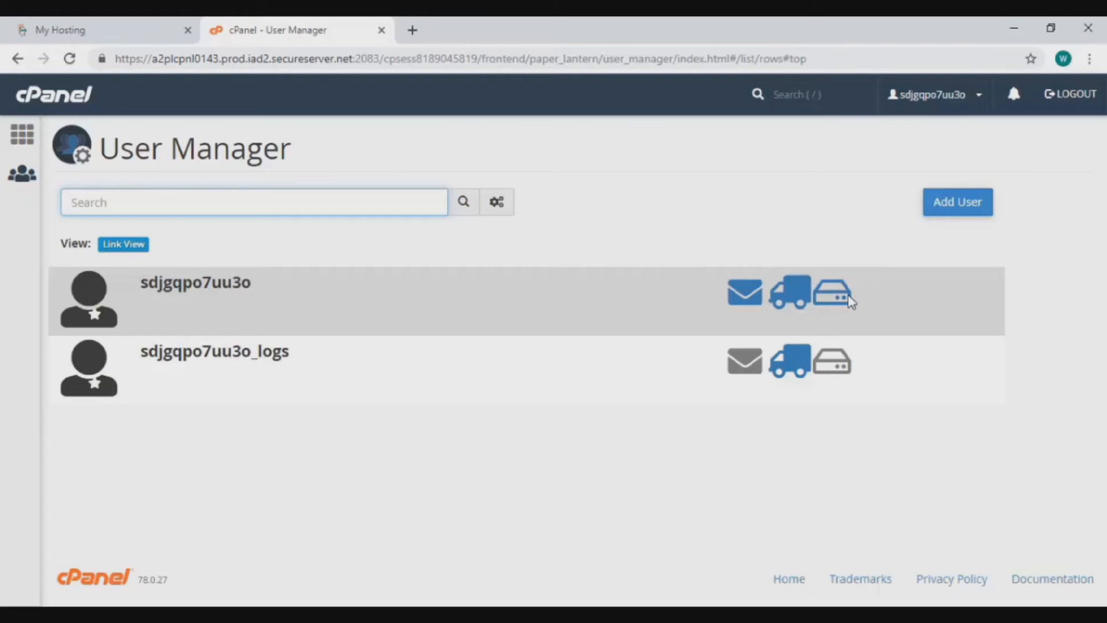
left_click(971, 213)
left_click(22, 134)
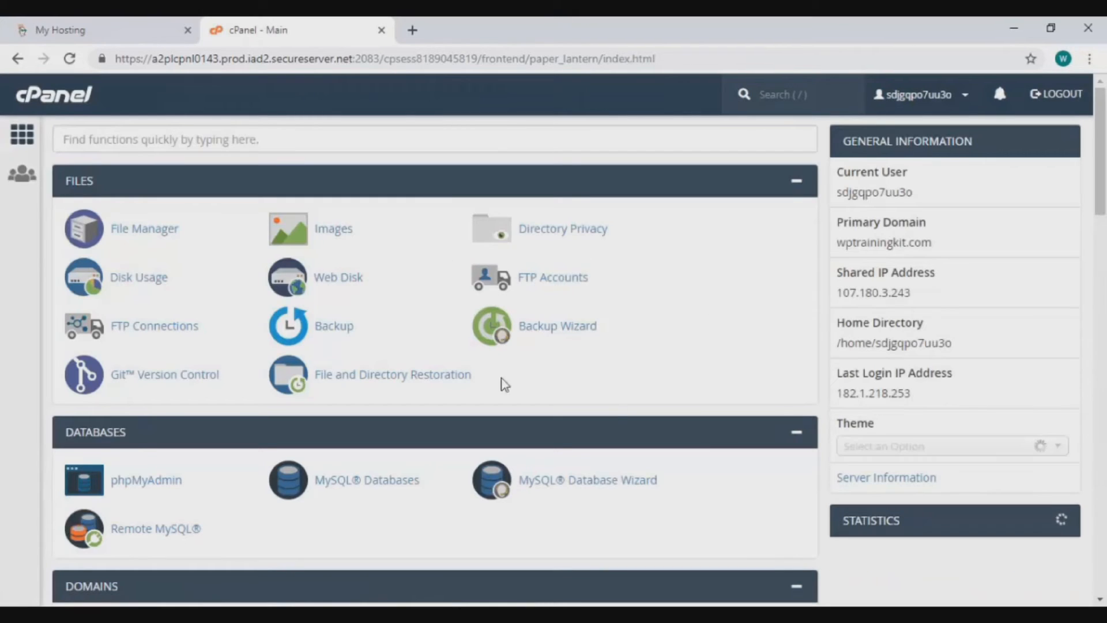
Open File Manager, browse the WordPress files in public_html, then go back up to the home directory.
left_click(149, 231)
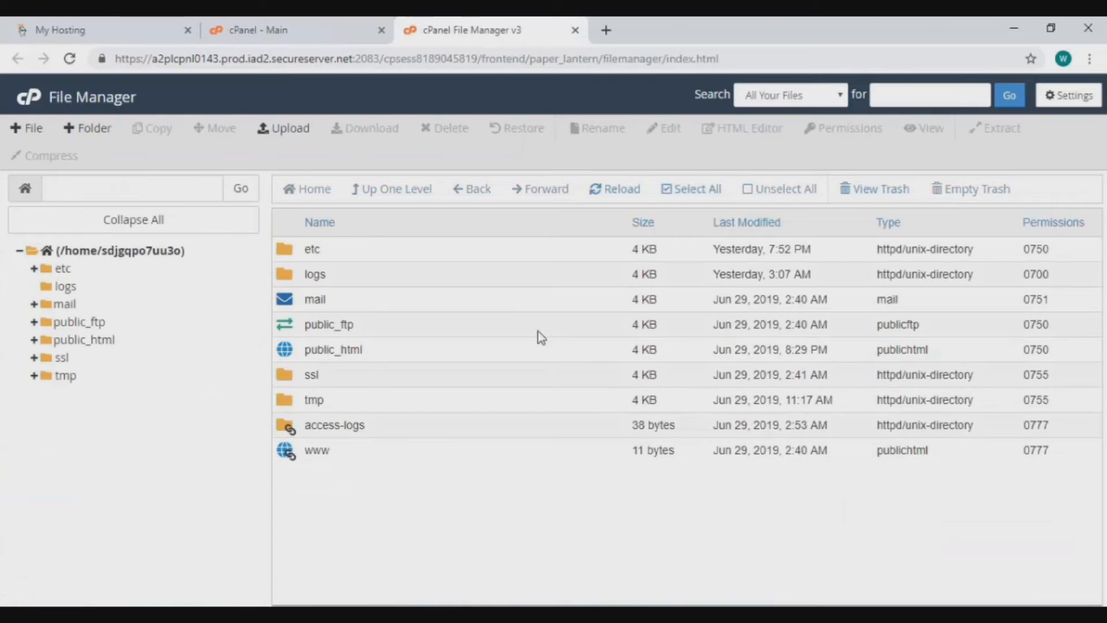
double_click(292, 351)
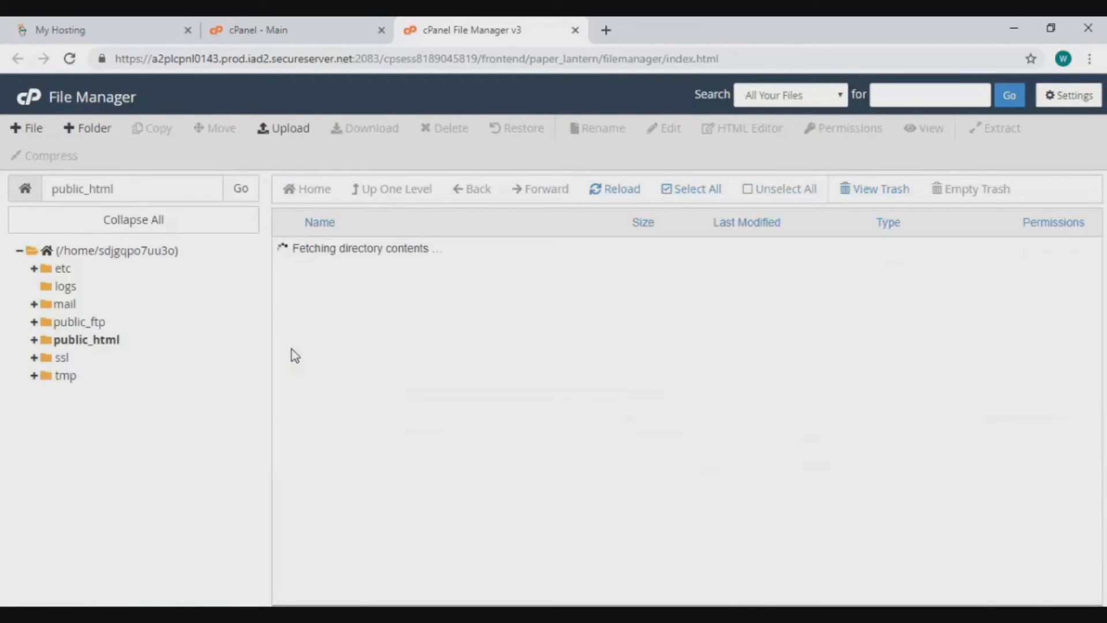
scroll(358, 323, "down", 3)
scroll(383, 348, "up", 3)
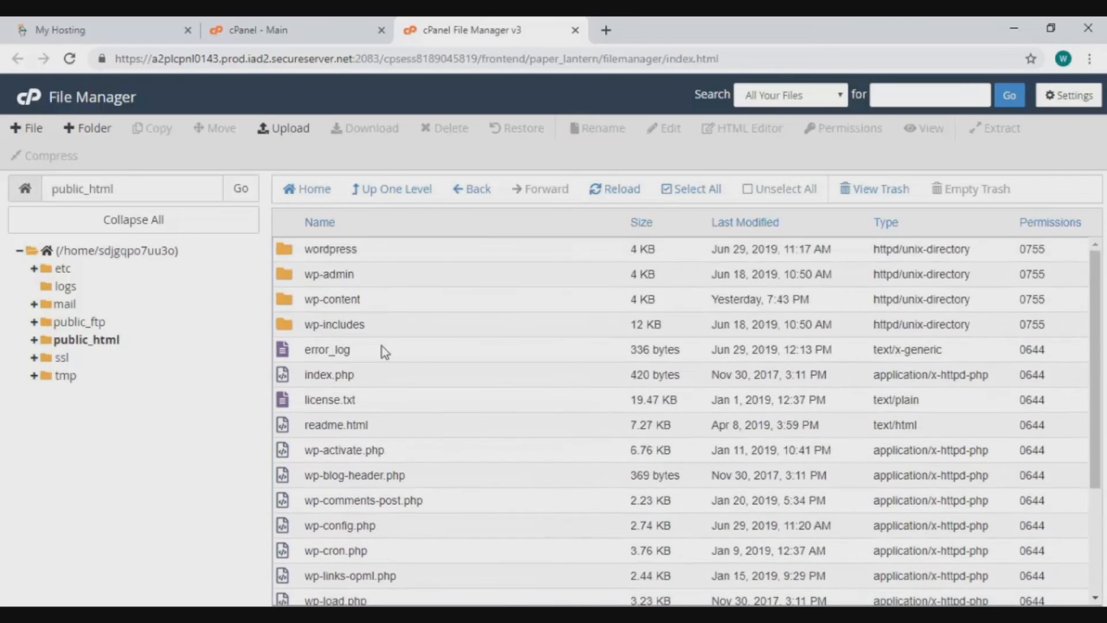
scroll(340, 404, "down", 3)
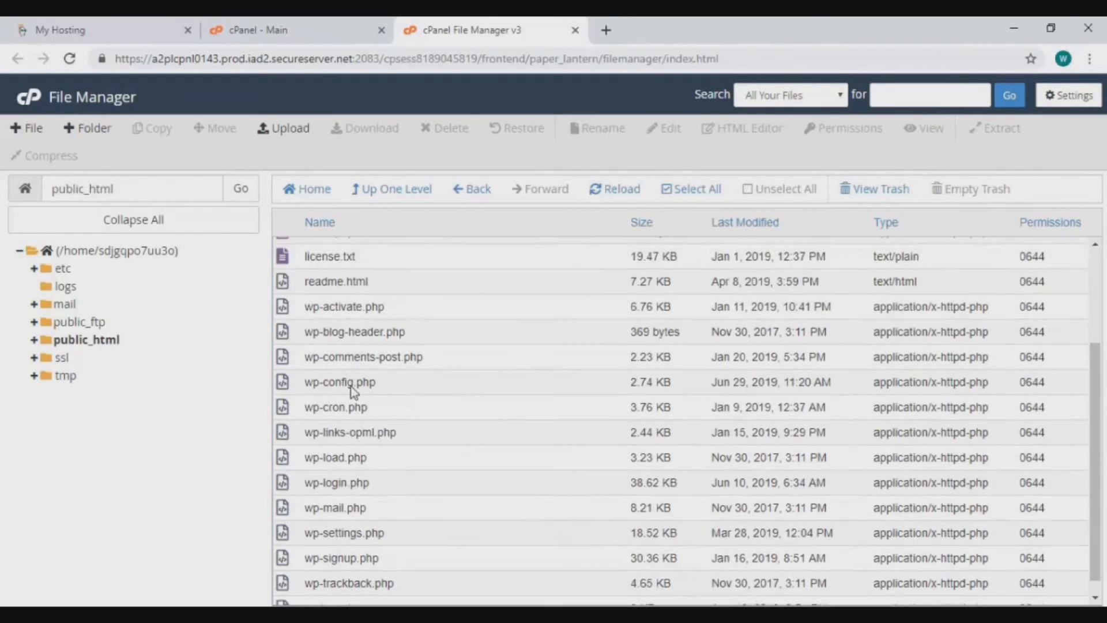
left_click(391, 196)
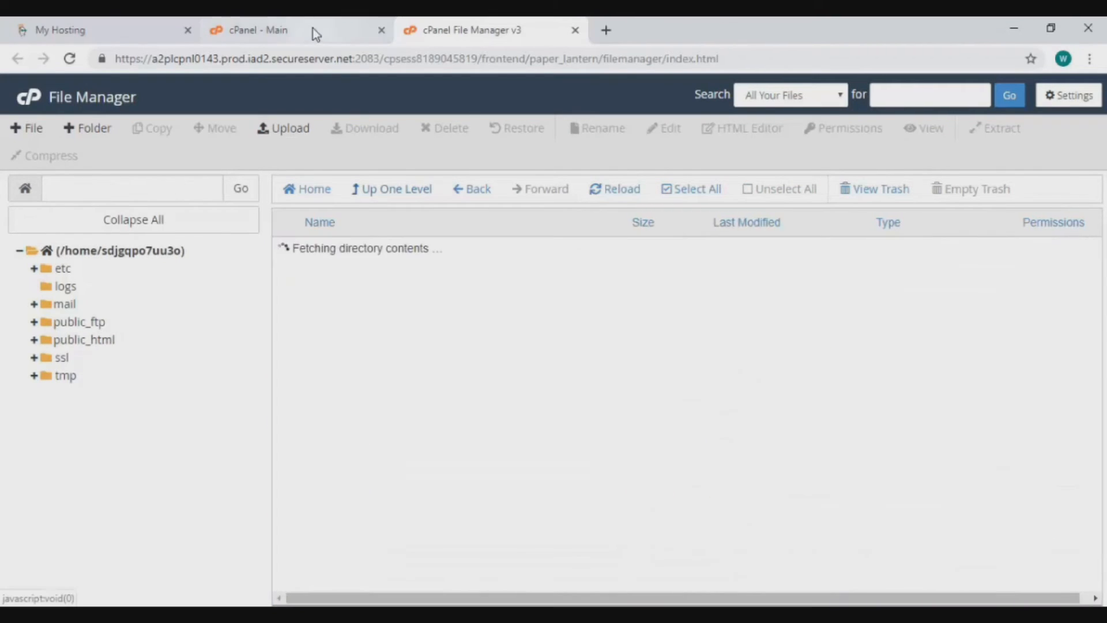
Return to the cPanel - Main dashboard tab.
left_click(313, 28)
scroll(510, 365, "down", 3)
scroll(665, 376, "up", 3)
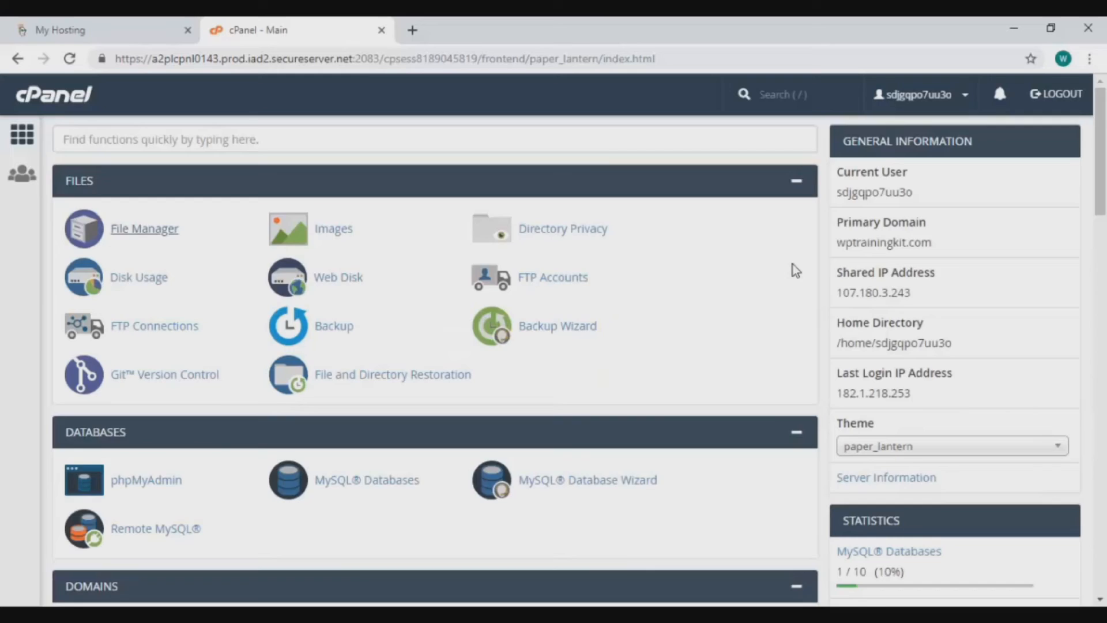
Scroll down to the Email section and open Email Accounts.
scroll(793, 265, "down", 5)
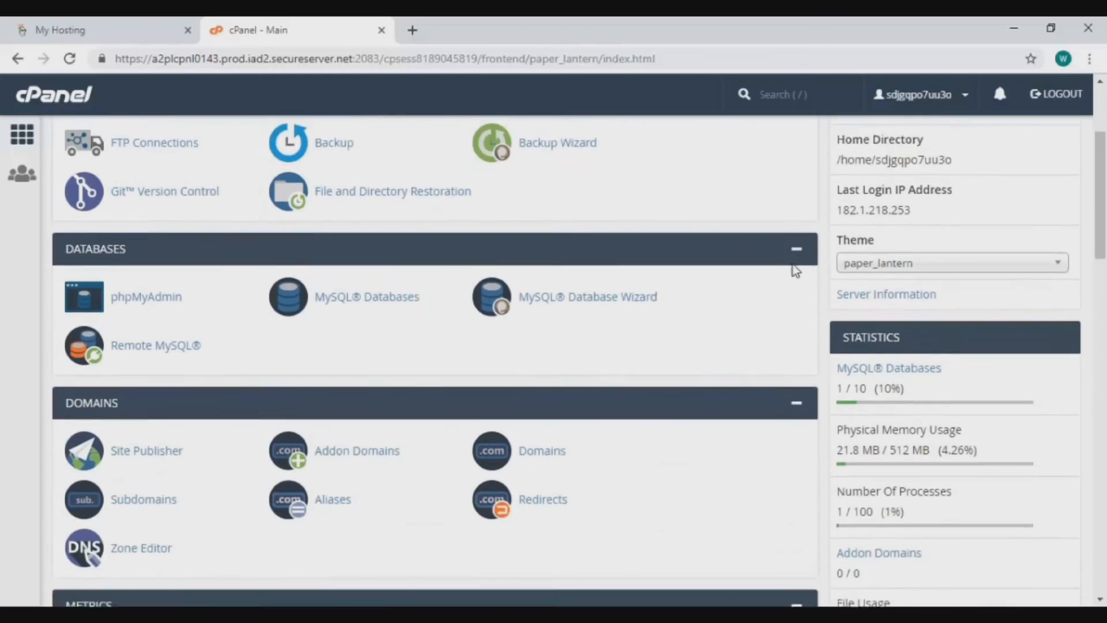
scroll(793, 265, "down", 8)
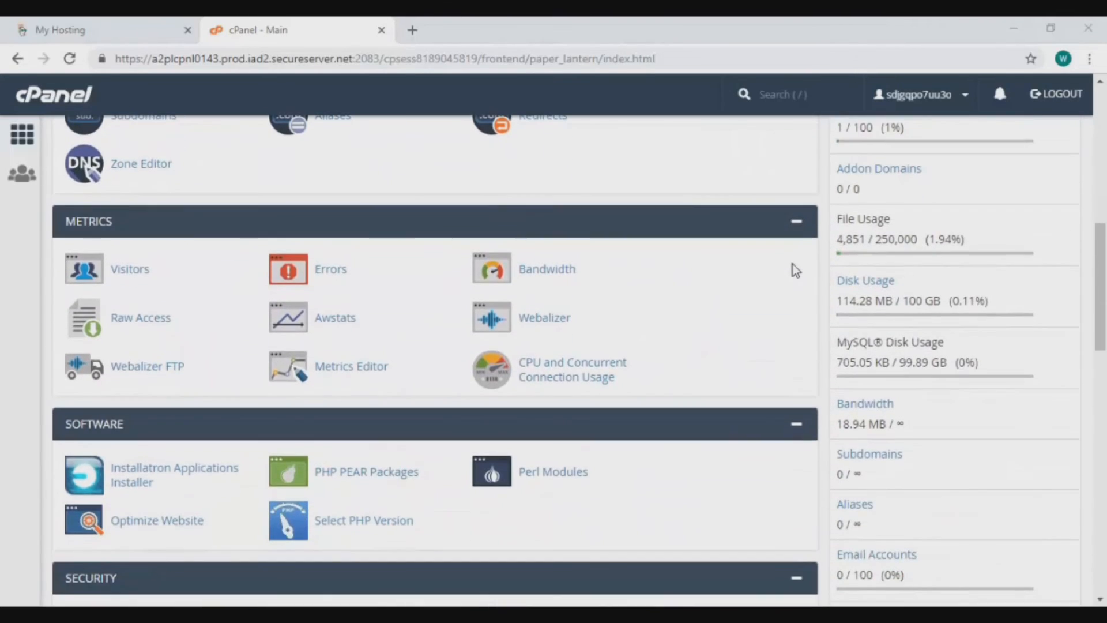
scroll(793, 265, "down", 4)
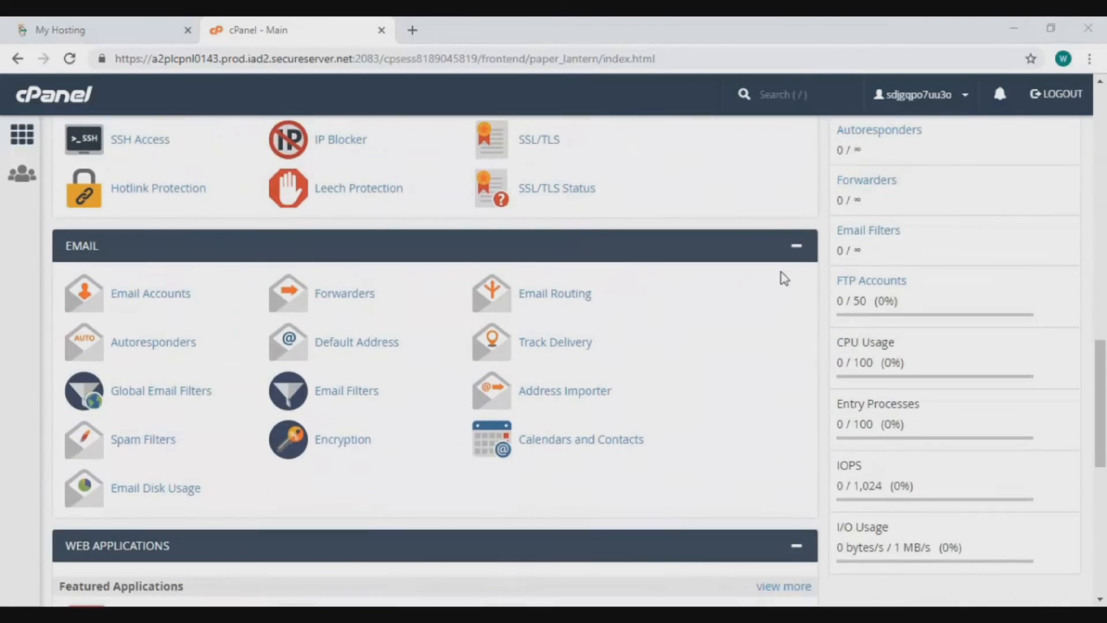
left_click(171, 301)
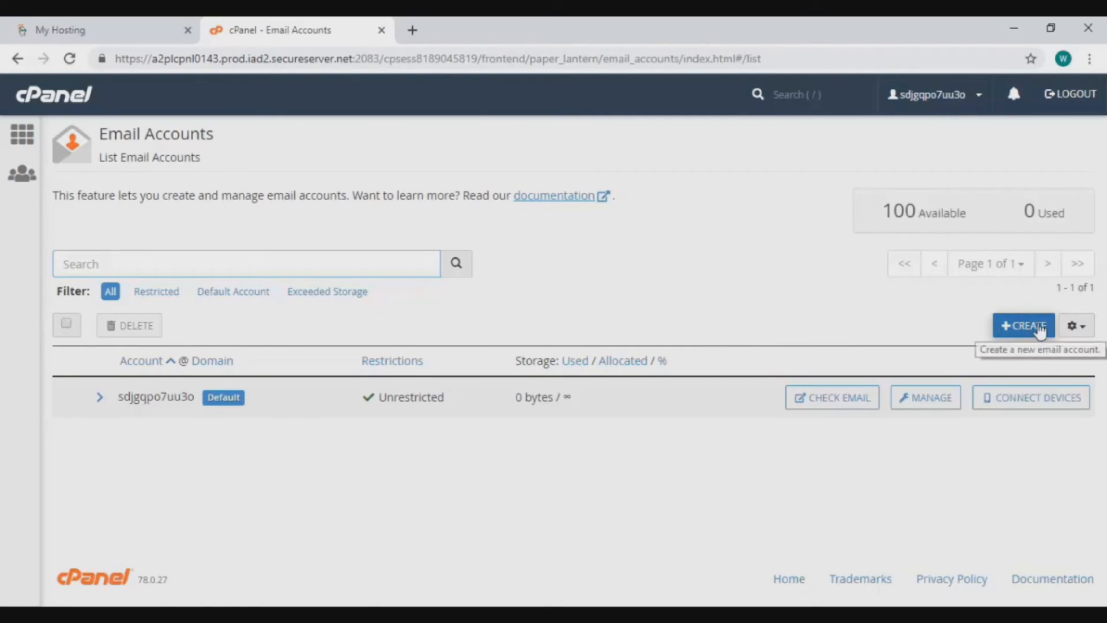
Start a new email account with the admin username and a password.
left_click(1024, 327)
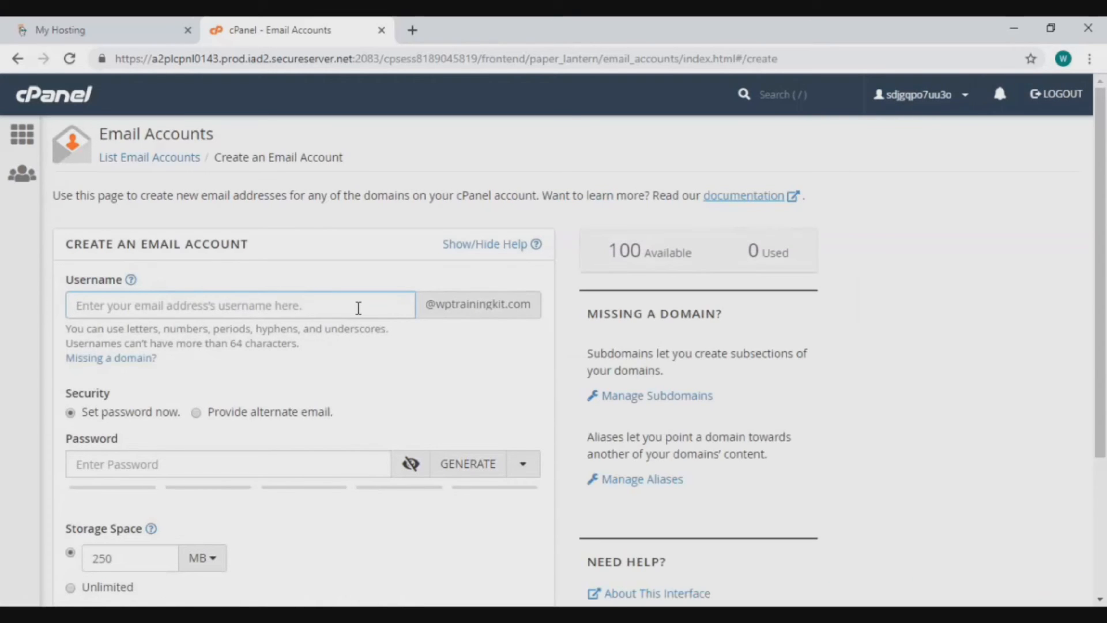
type("admin")
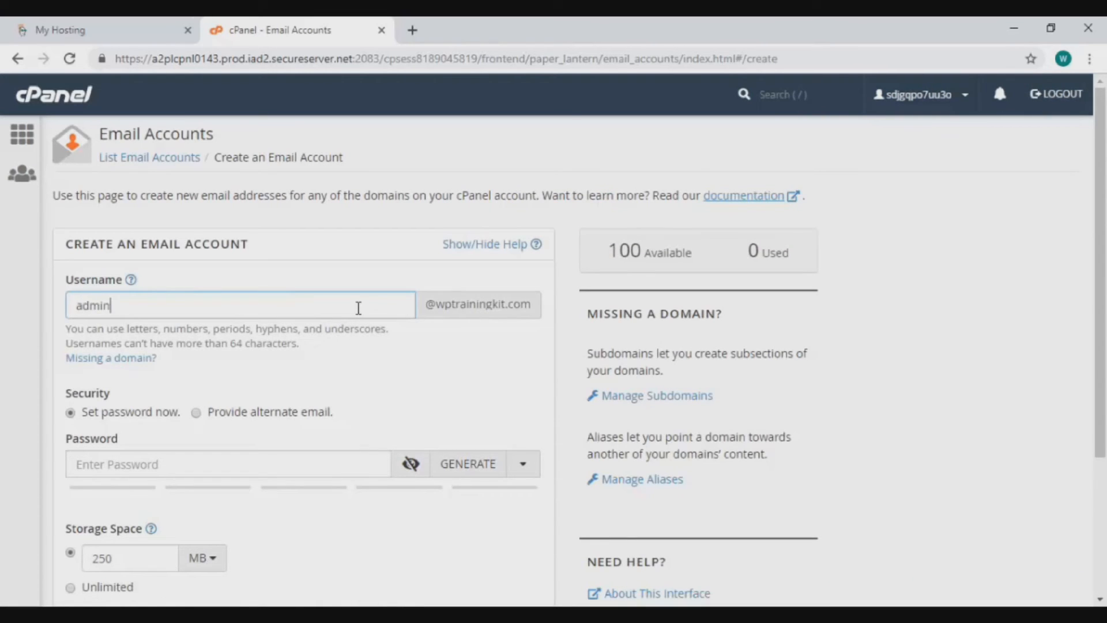
left_click(472, 354)
left_click(267, 462)
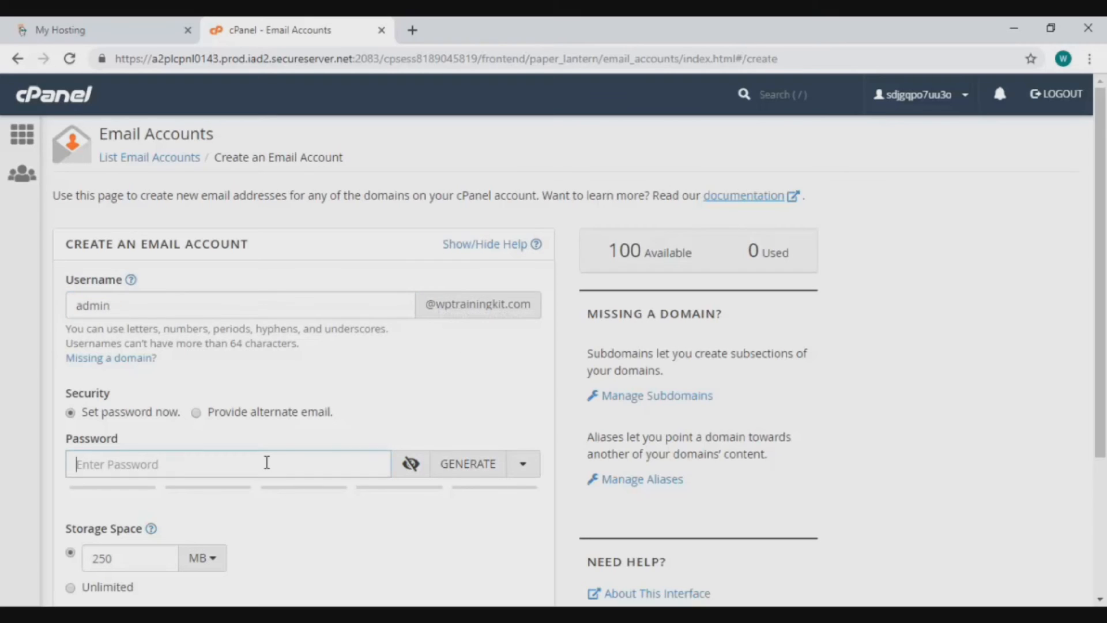
type("*********")
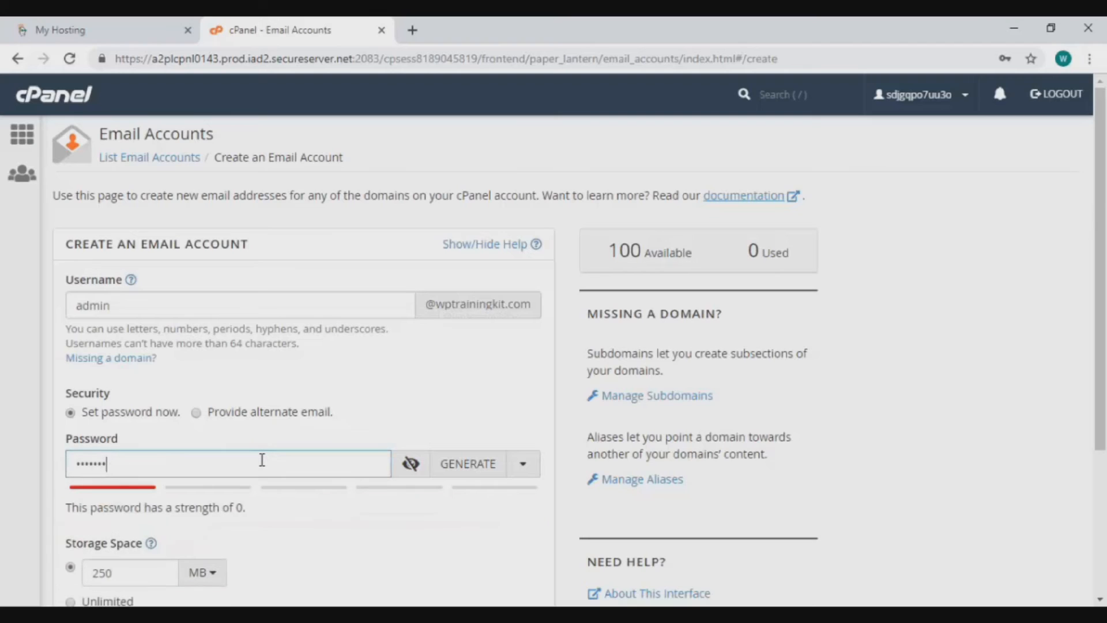
type("*")
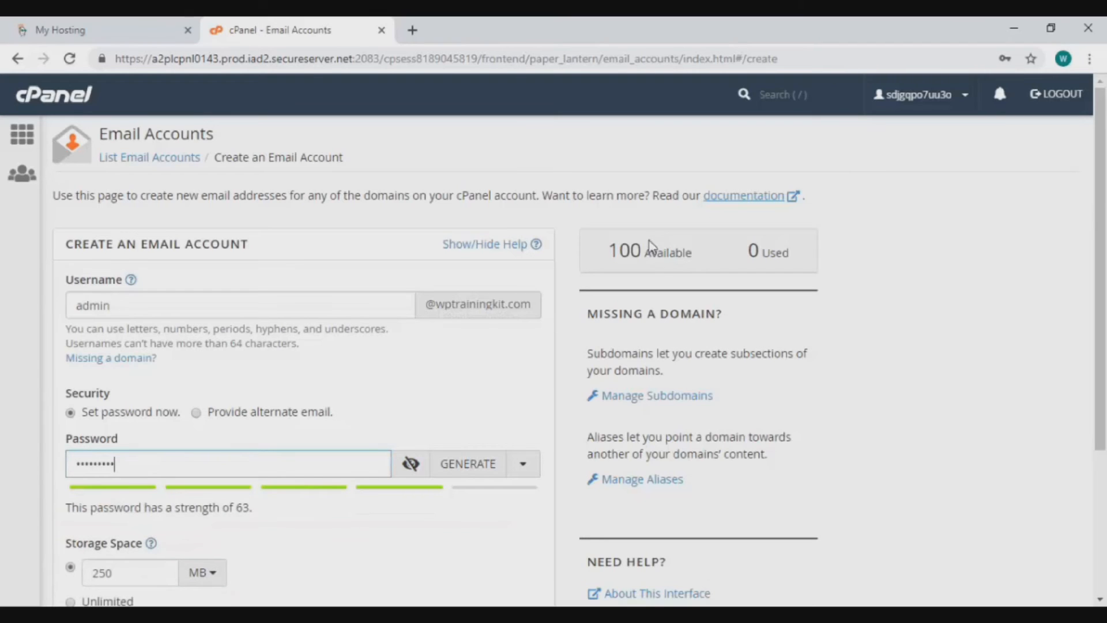
Set the mailbox storage to Unlimited and create the account.
scroll(171, 514, "down", 2)
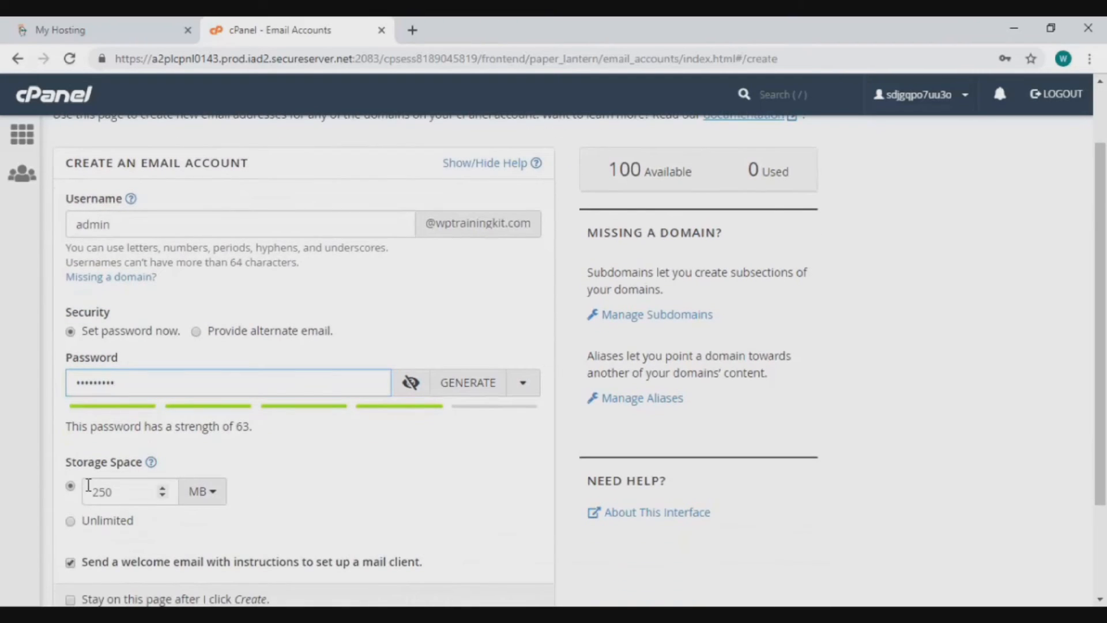
left_click(163, 489)
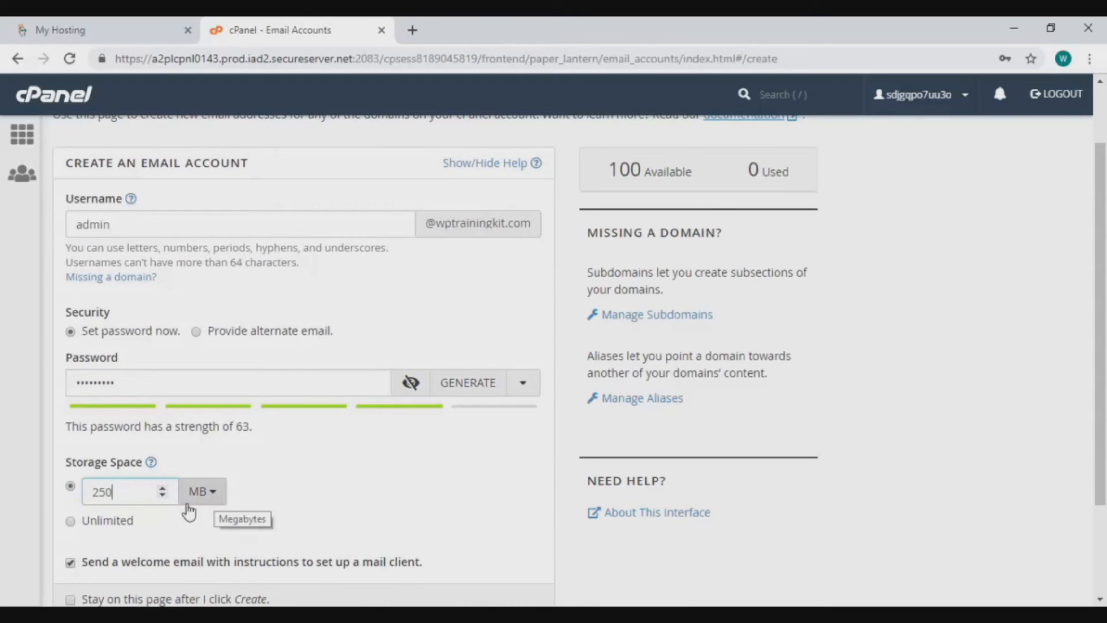
left_click(97, 524)
scroll(97, 531, "down", 3)
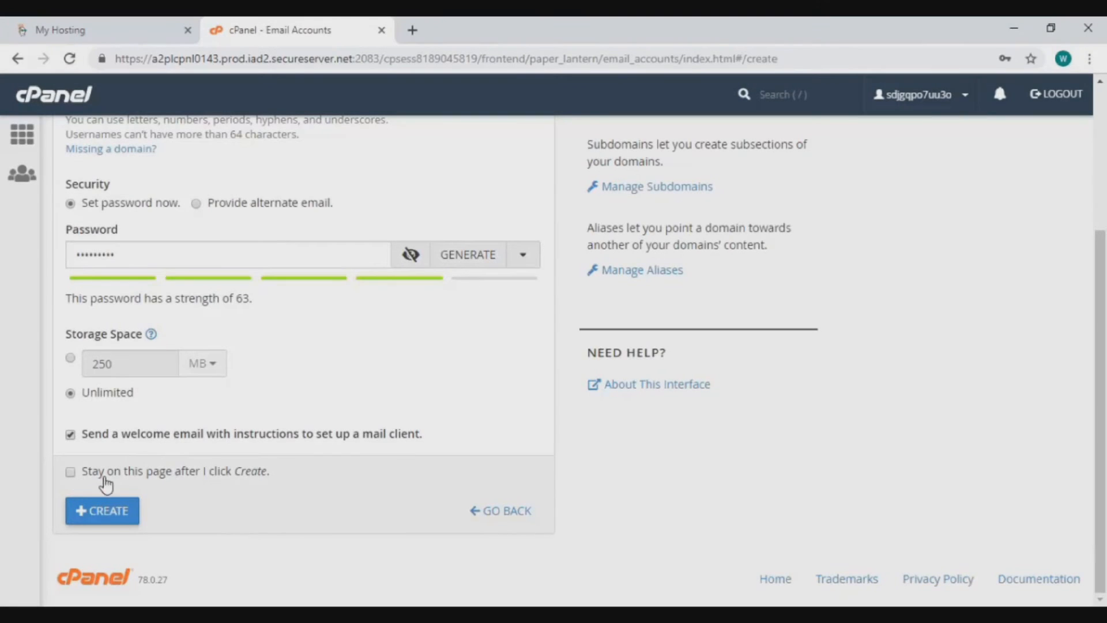
left_click(126, 516)
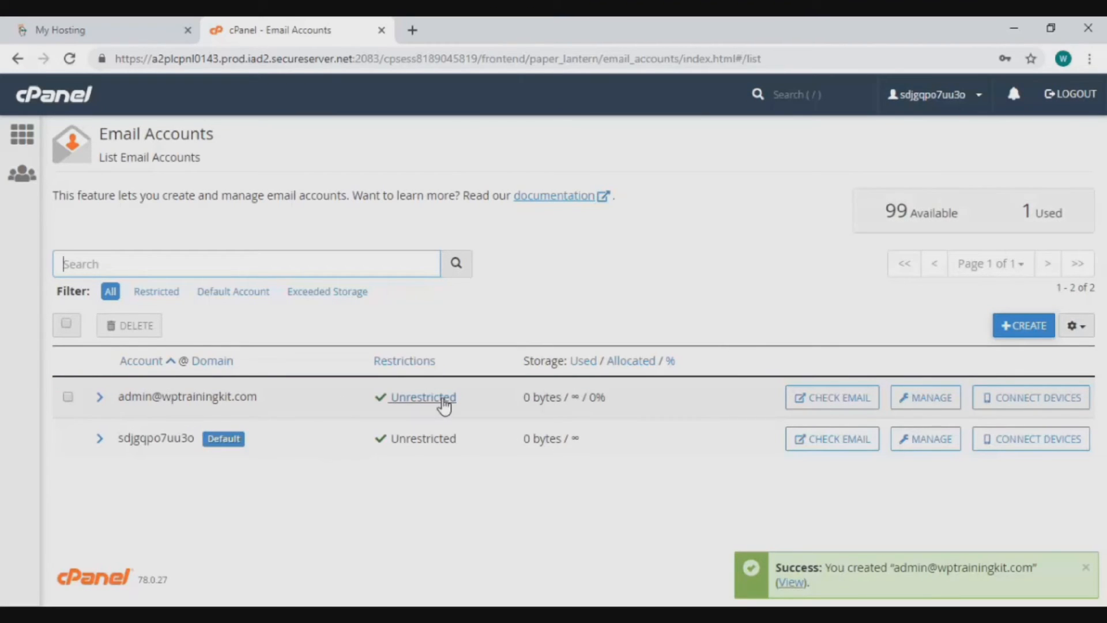
Open the new account's webmail, set Roundcube as the default client, and start a new message.
left_click(829, 399)
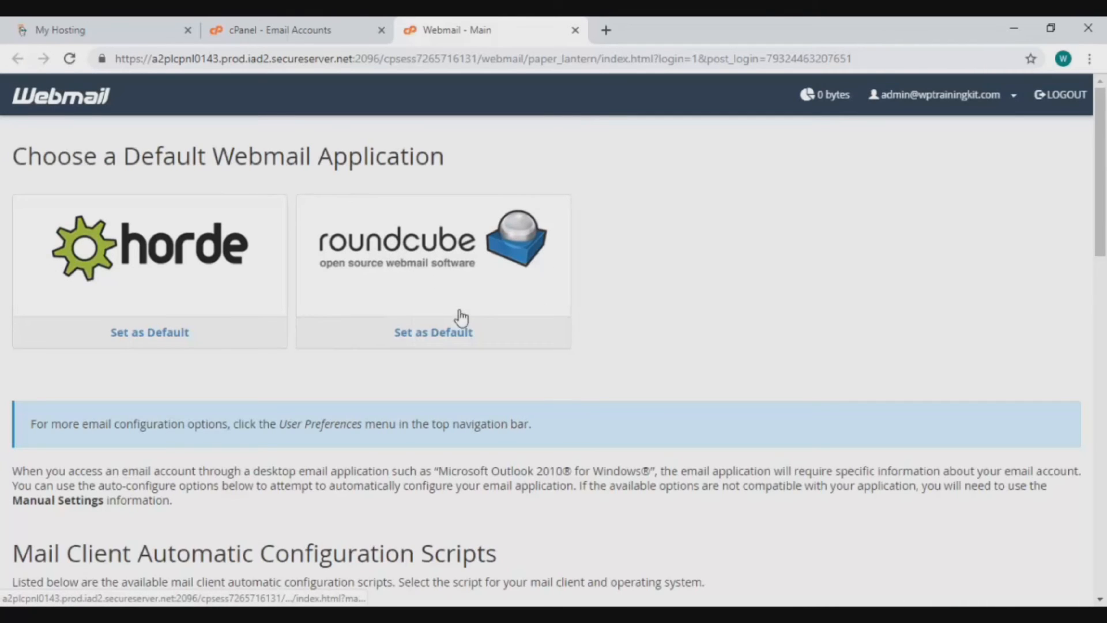
left_click(500, 341)
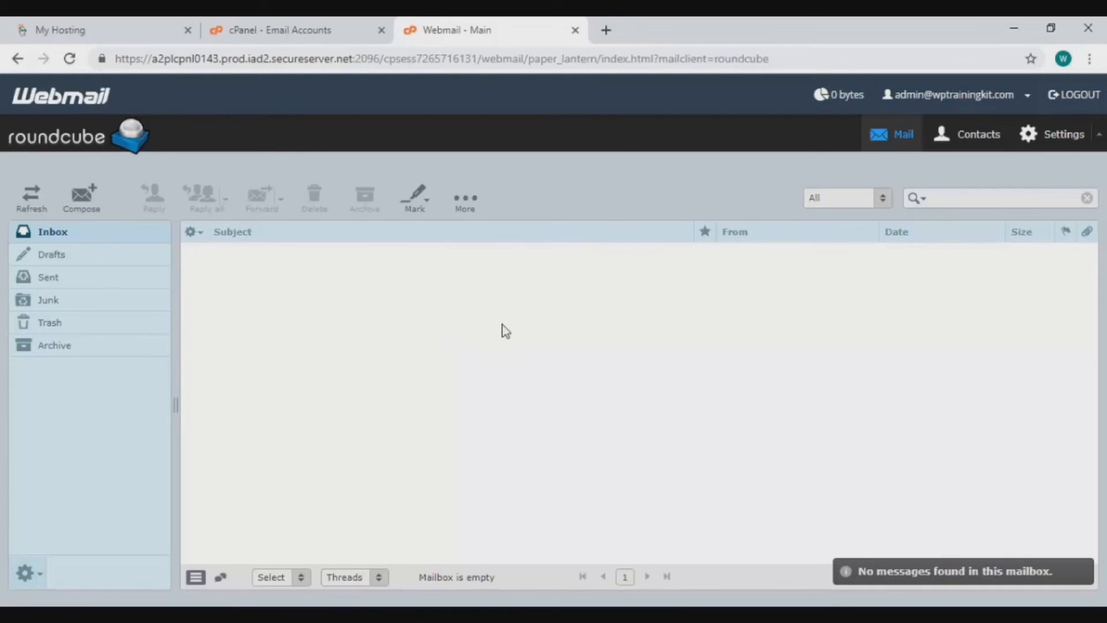
left_click(991, 98)
left_click(931, 101)
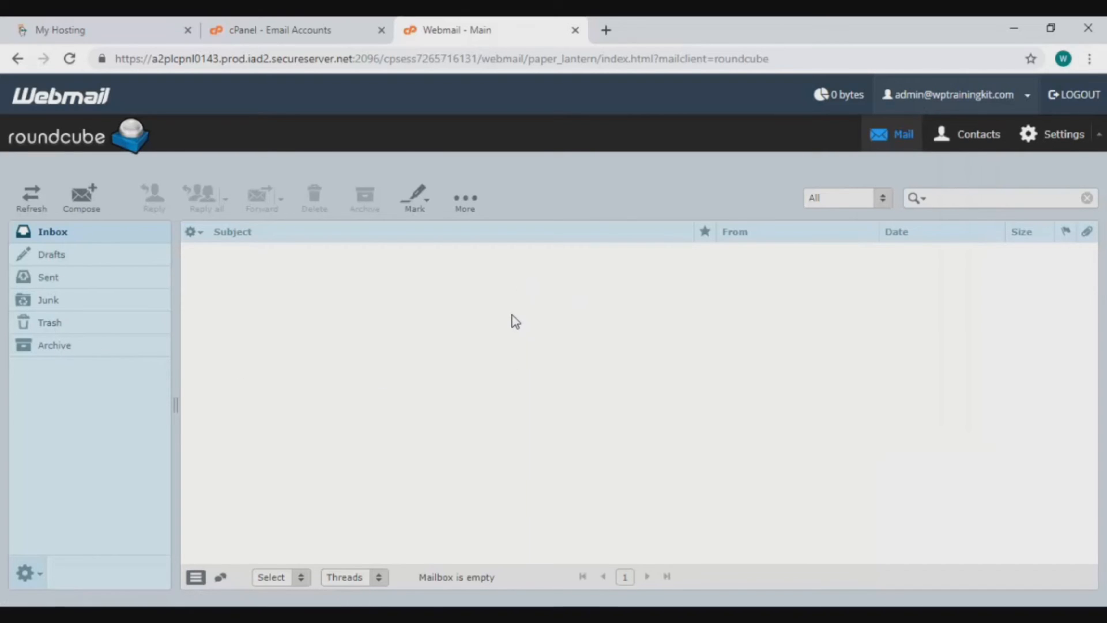
left_click(81, 203)
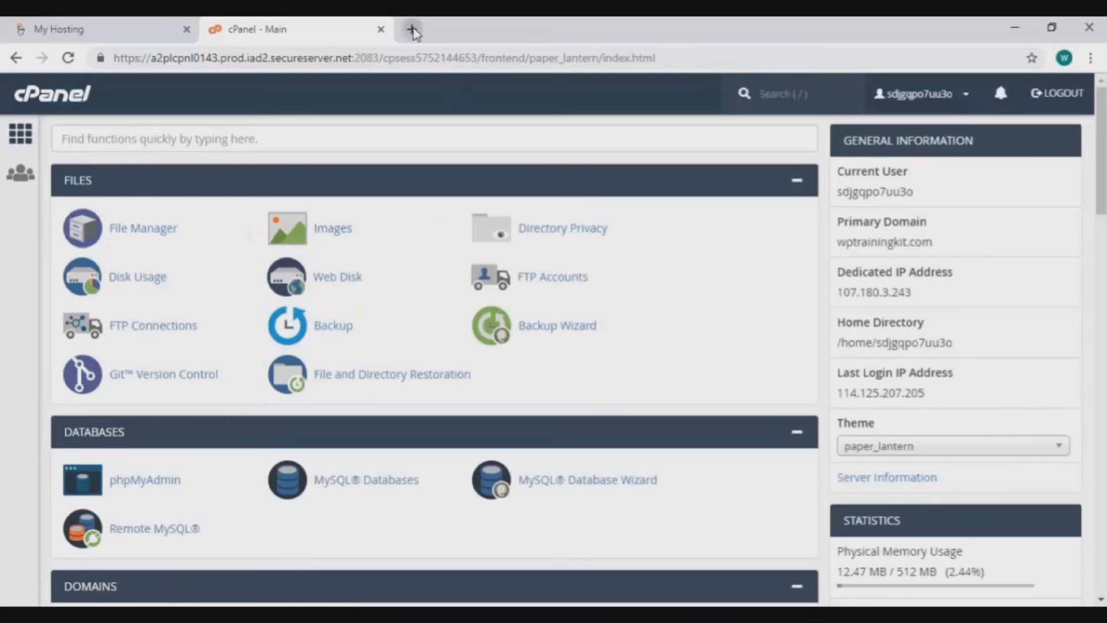
Download WordPress 5.2.2 as a zip from wordpress.org in a new tab, then return to cPanel.
left_click(409, 29)
type("wordpress.org")
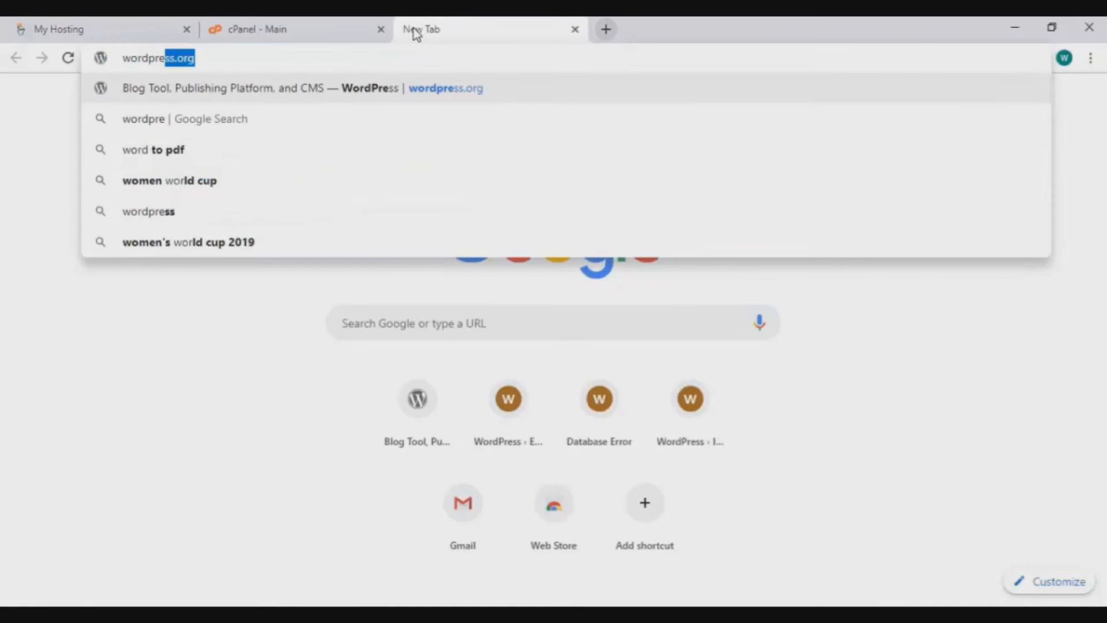
key("Return")
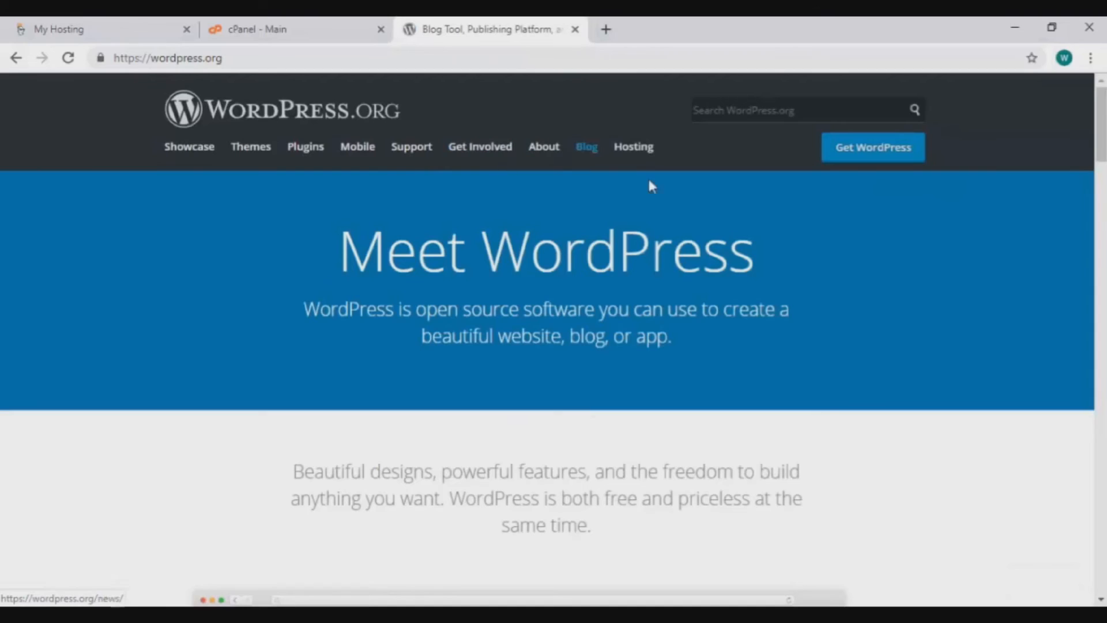
left_click(904, 151)
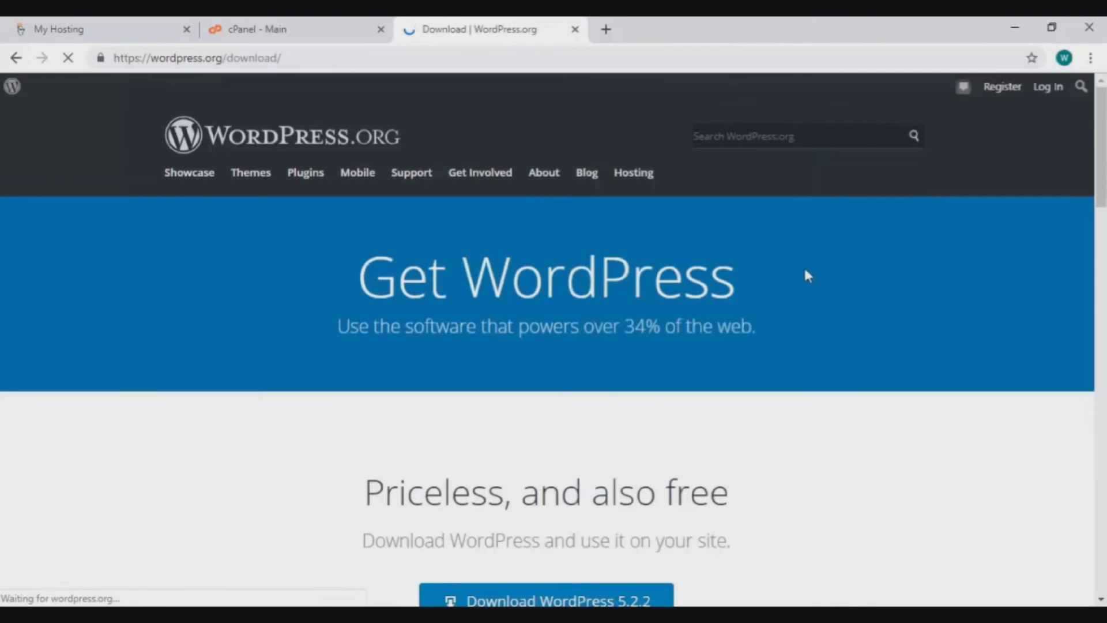
scroll(753, 316, "down", 3)
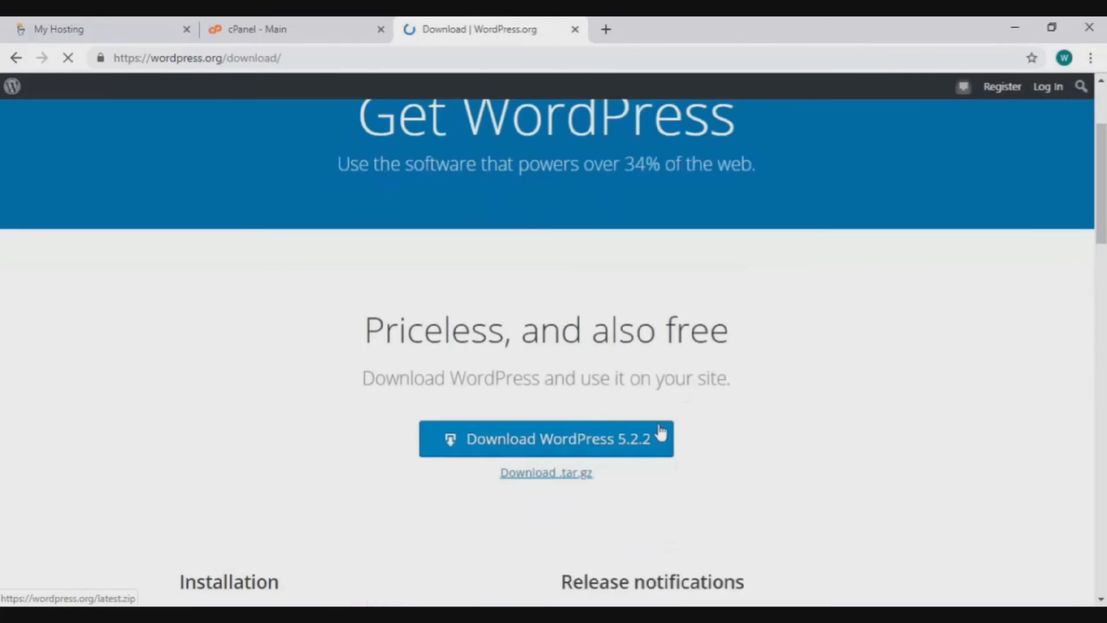
left_click(662, 449)
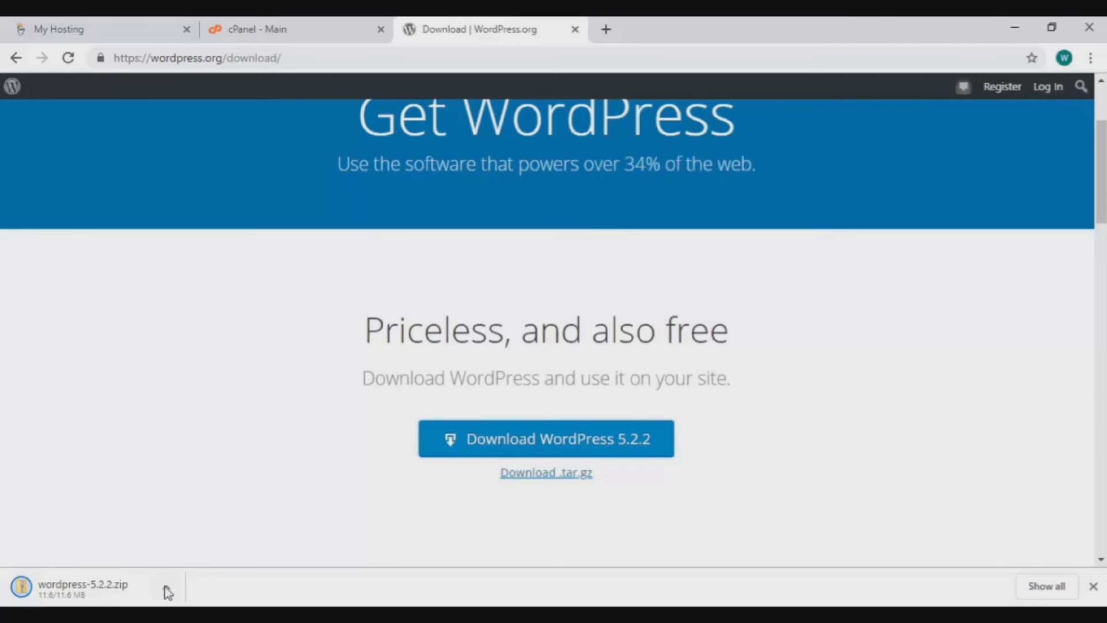
left_click(298, 34)
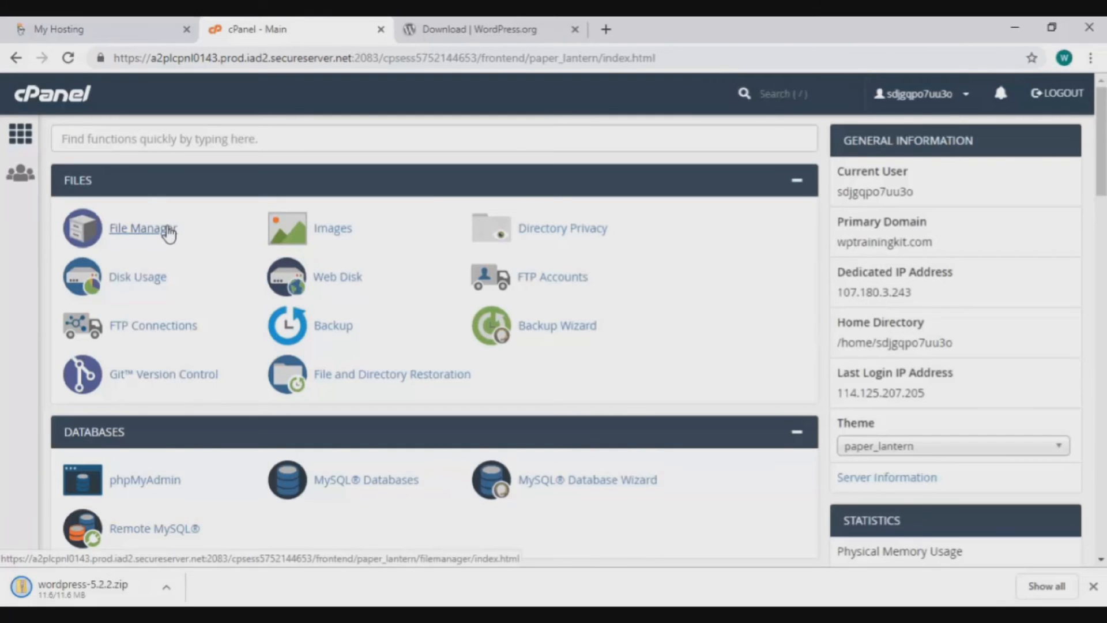
Upload wordpress-5.2.2.zip into public_html through File Manager and return to the listing.
left_click(169, 228)
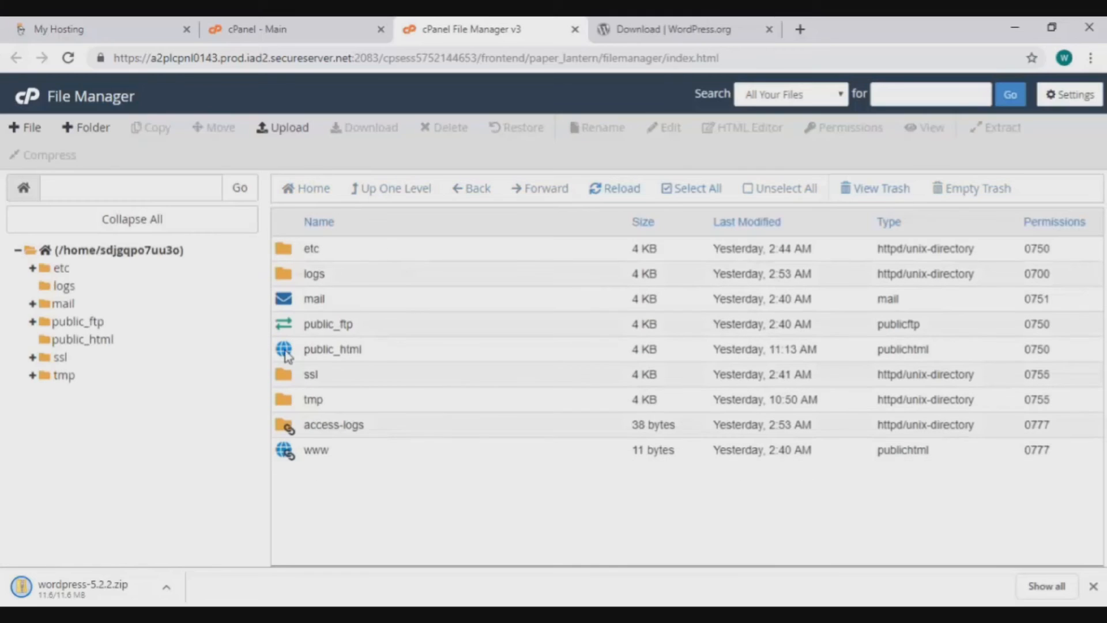
double_click(288, 351)
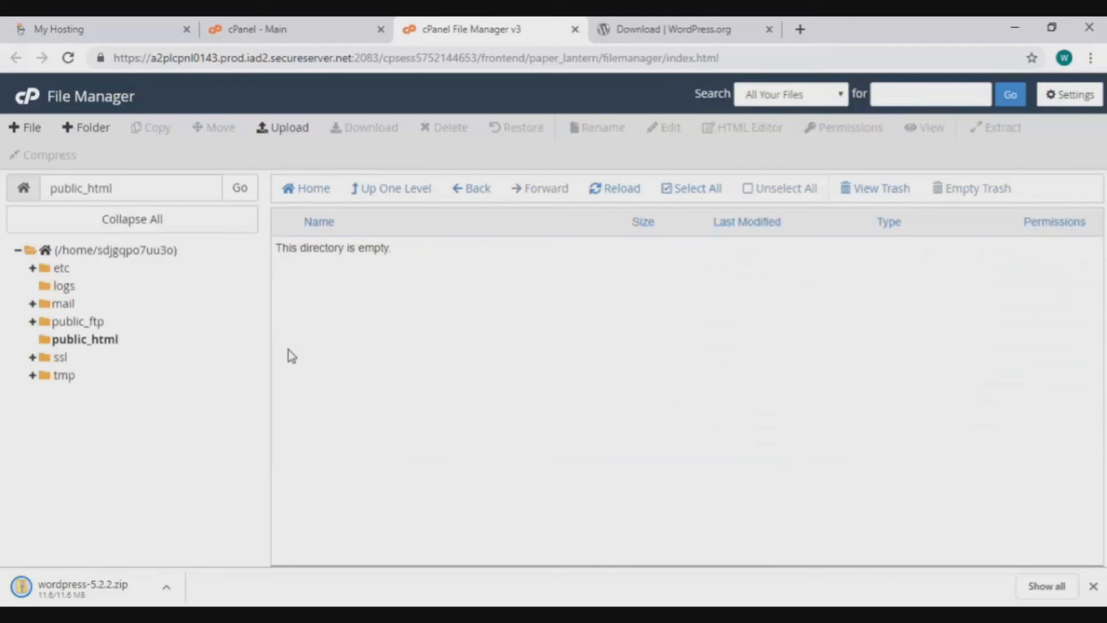
left_click(286, 136)
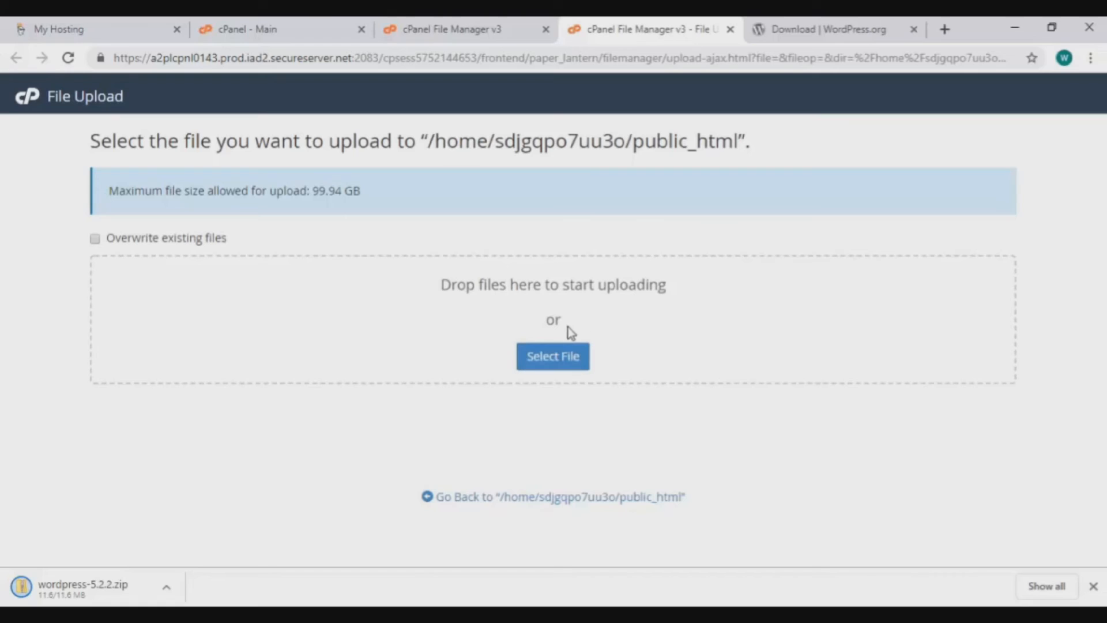
left_click(569, 362)
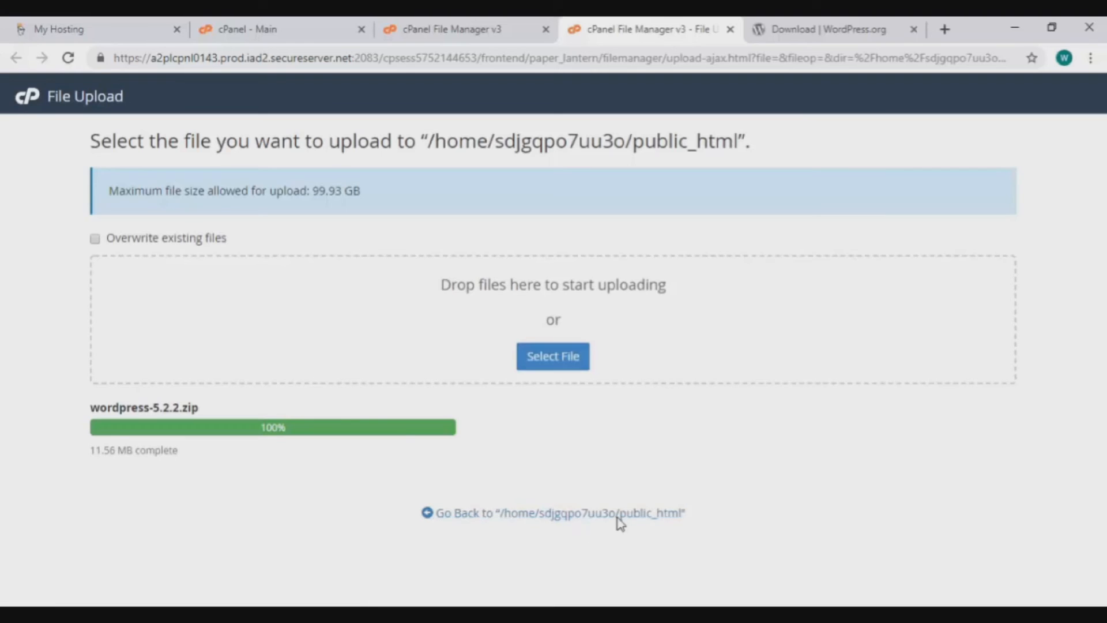
key("ctrl+w")
left_click(495, 32)
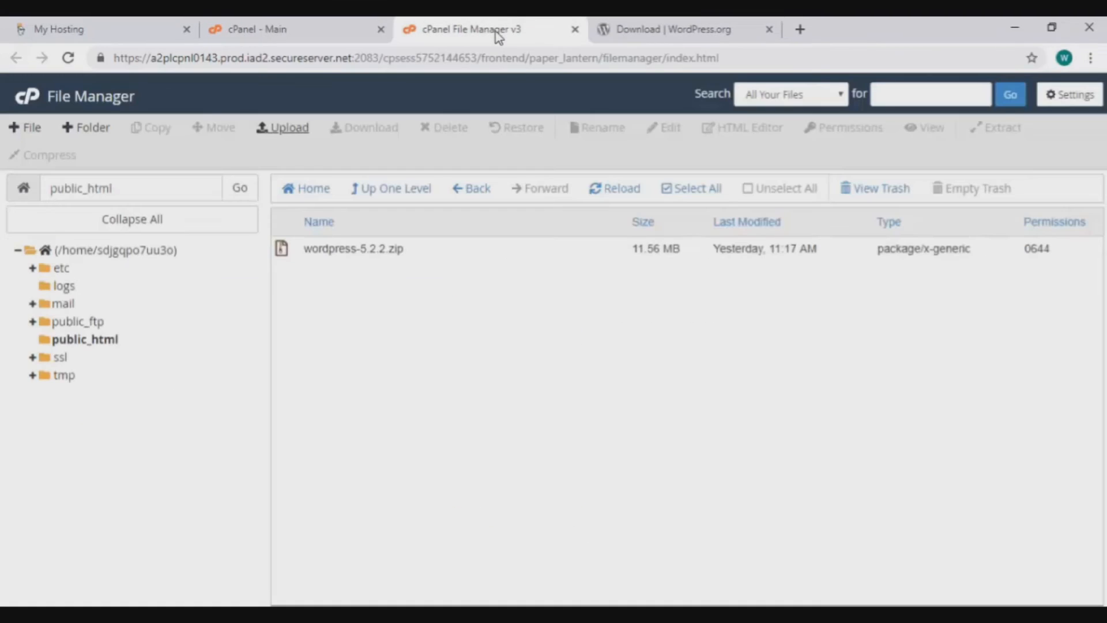
Extract wordpress-5.2.2.zip into /public_html, then select the new wordpress folder.
left_click(385, 248)
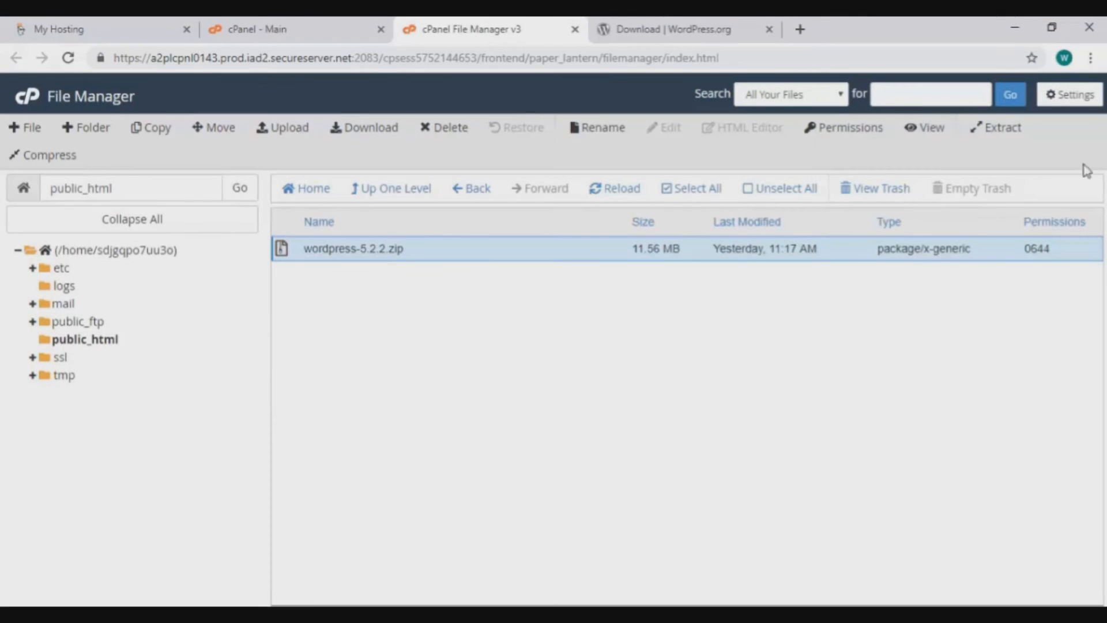
left_click(996, 128)
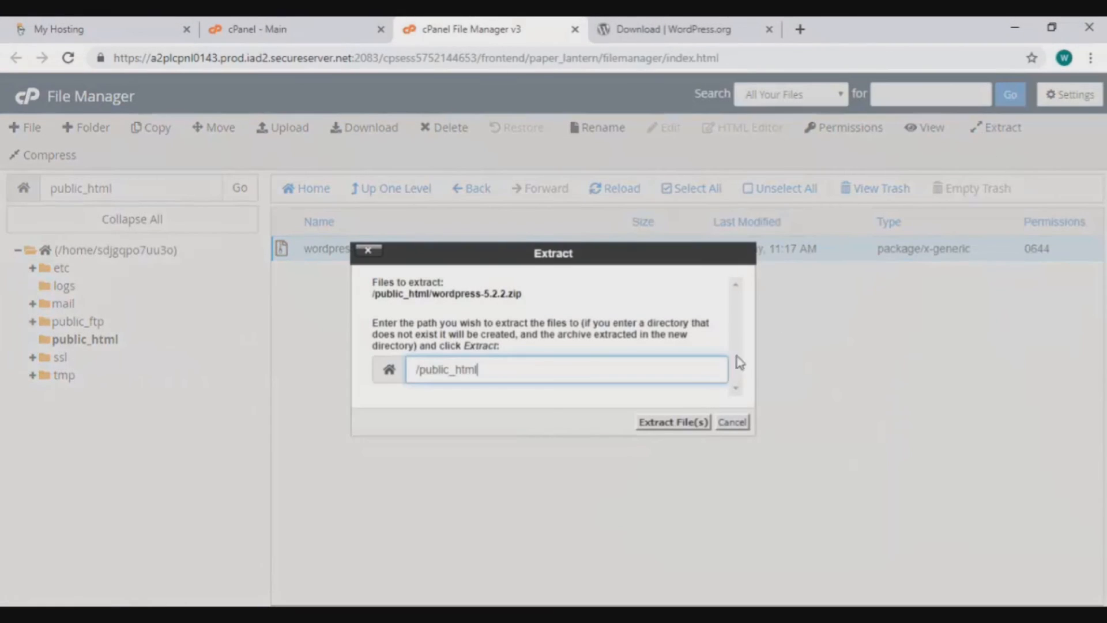
left_click(671, 425)
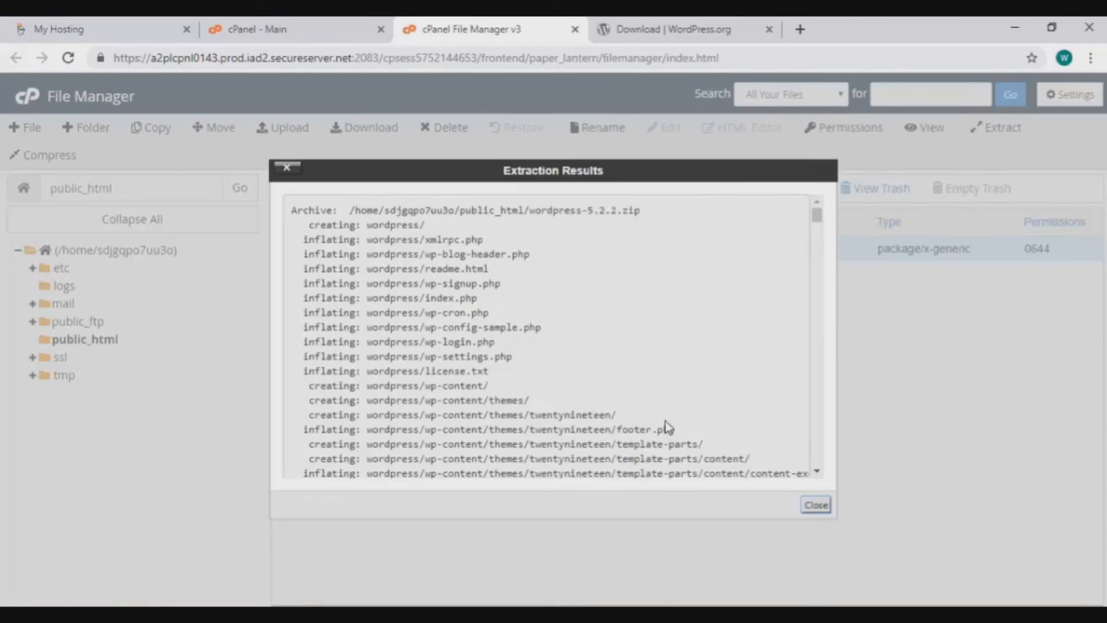
left_click(821, 505)
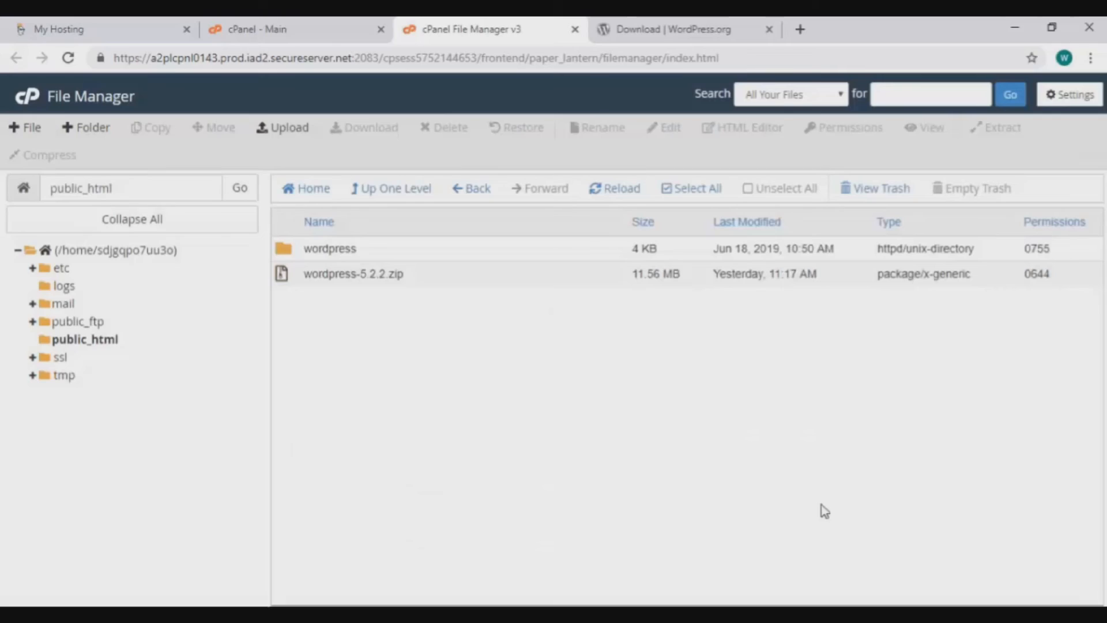
left_click(290, 254)
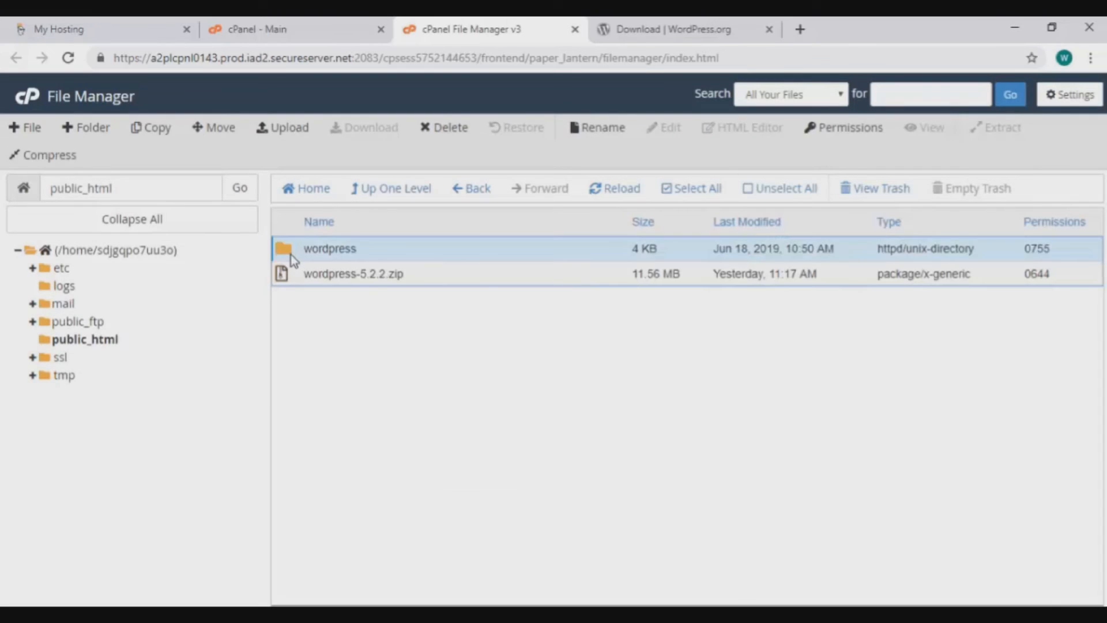
Move all files from the wordpress folder up into /public_html/.
double_click(292, 256)
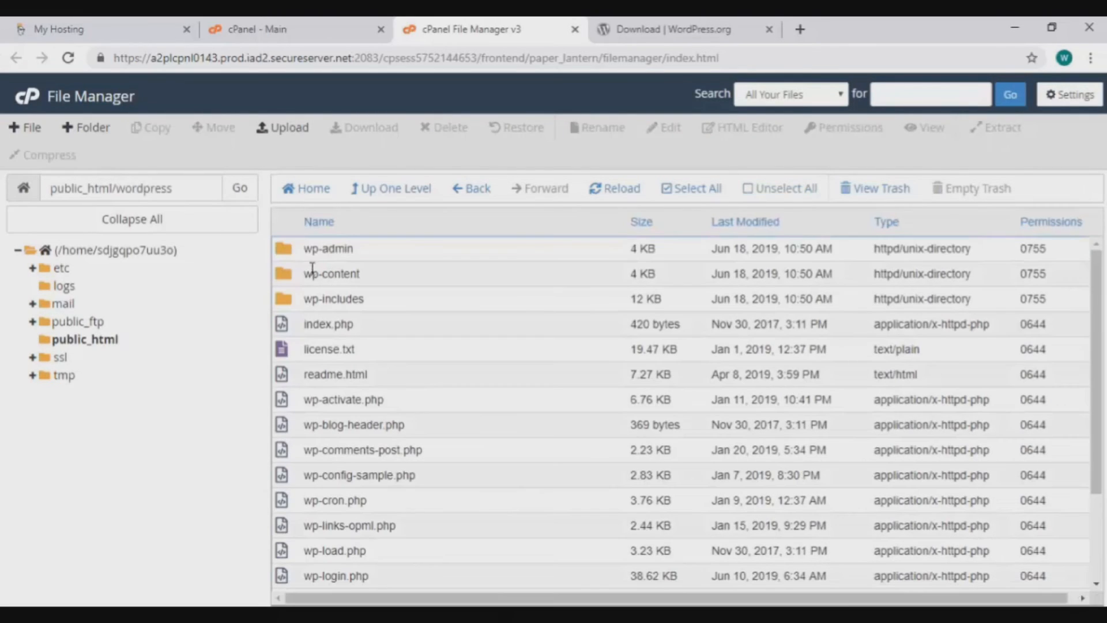
left_click(288, 257)
scroll(331, 286, "down", 3)
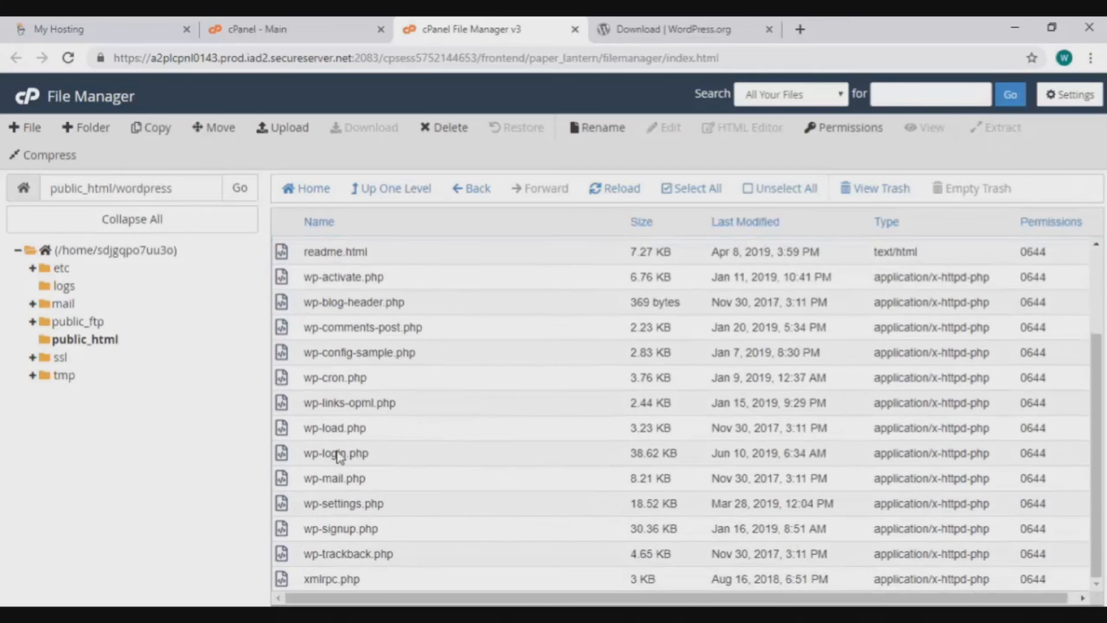
left_click(286, 585, "shift")
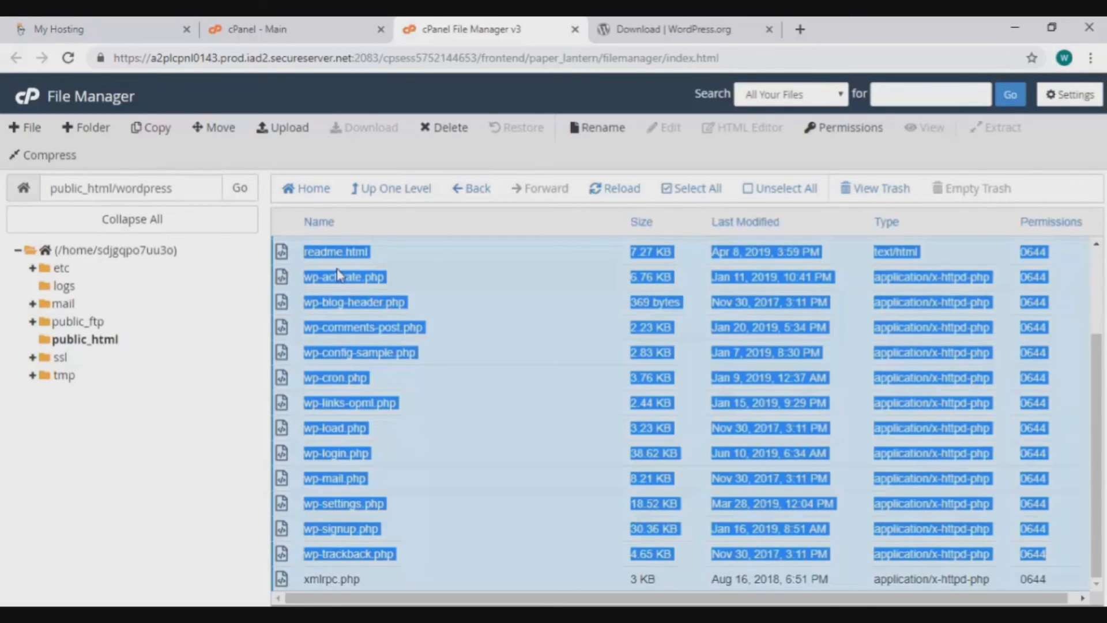
scroll(339, 275, "up", 3)
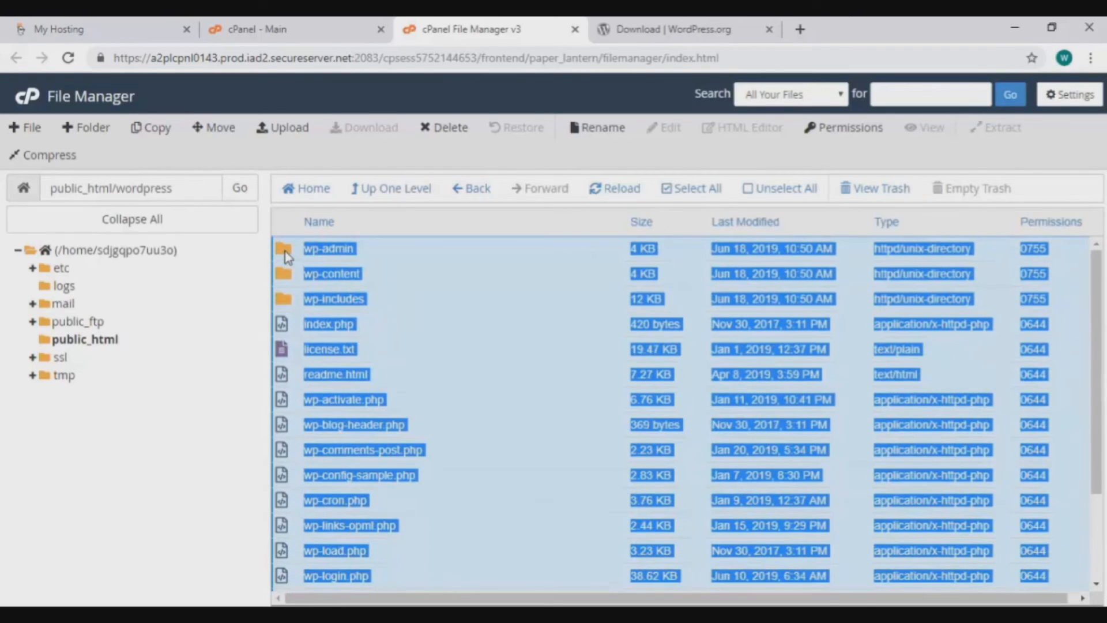
right_click(285, 251)
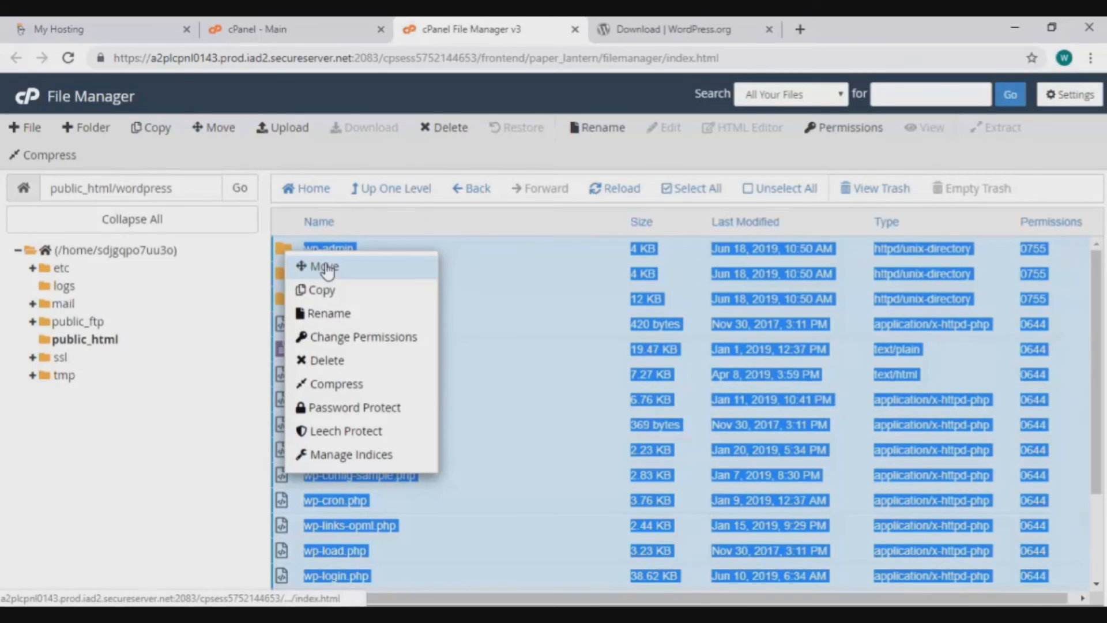
left_click(324, 264)
left_click(507, 415)
left_click_drag(481, 412, 550, 413)
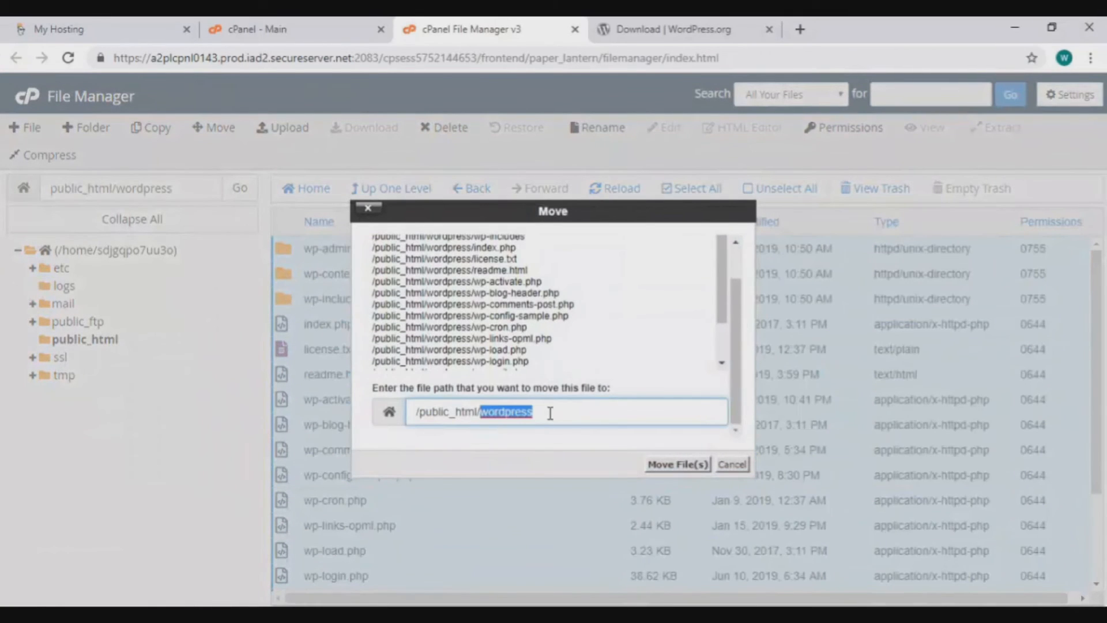
left_click(556, 412)
key("BackSpace")
key("BackSpace")
key("BackSpace")
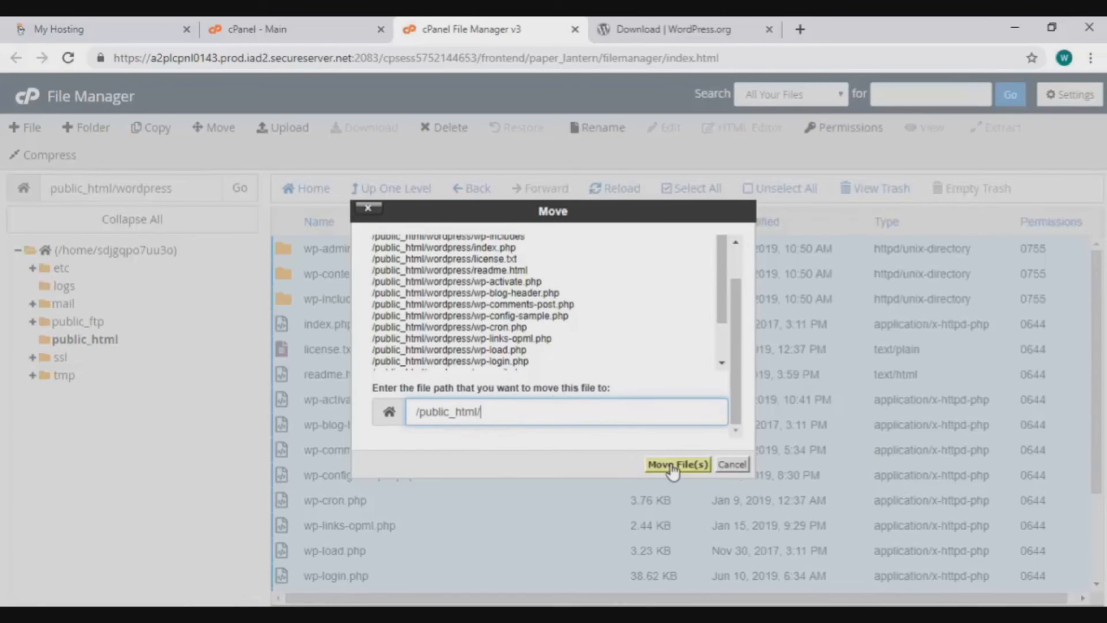
left_click(695, 465)
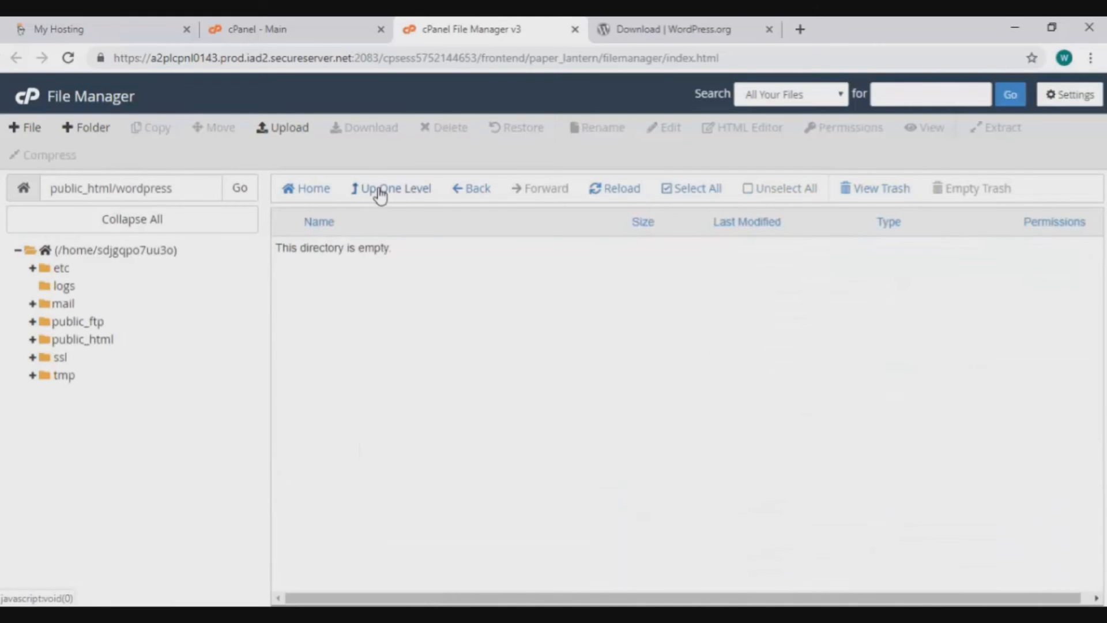
Back in public_html, select wordpress-5.2.2.zip and choose Delete.
left_click(403, 193)
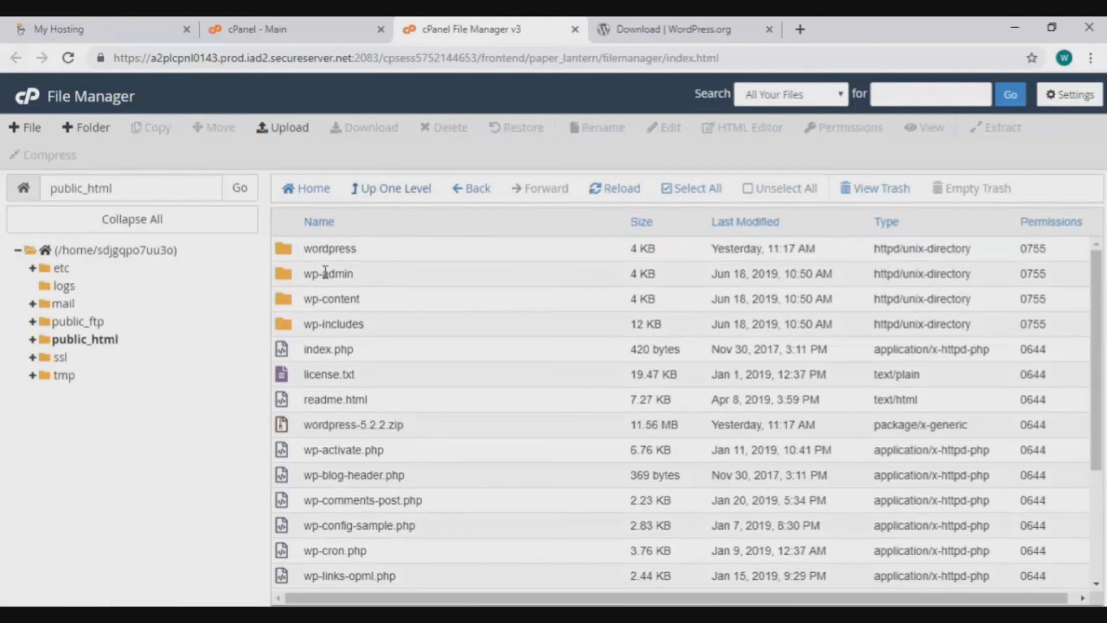
scroll(354, 467, "down", 3)
scroll(378, 541, "up", 3)
scroll(346, 371, "down", 2)
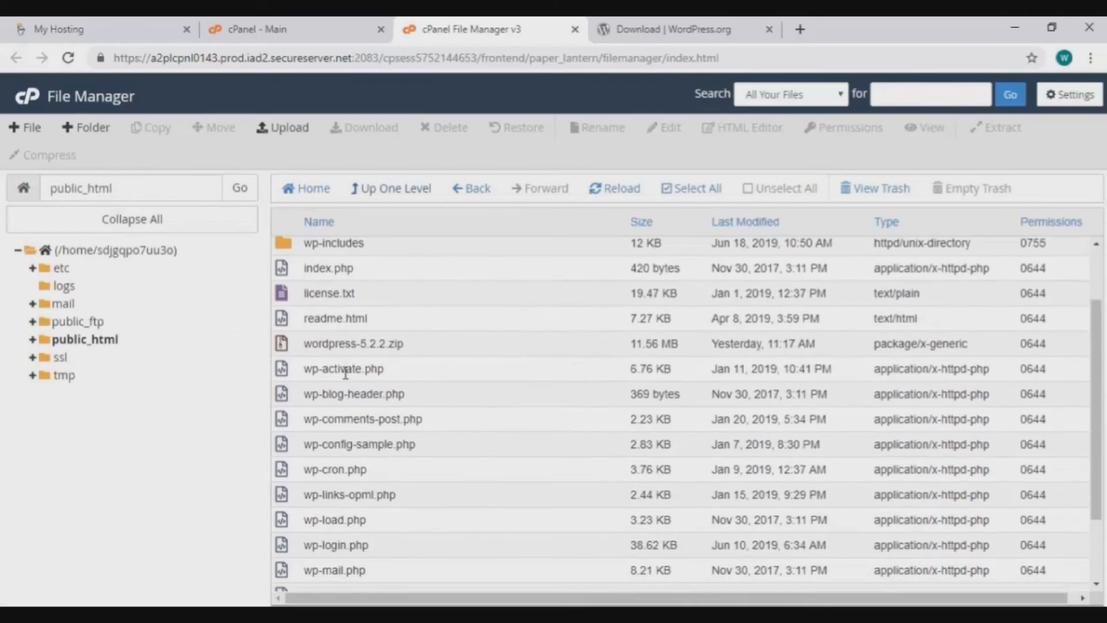
left_click(287, 347)
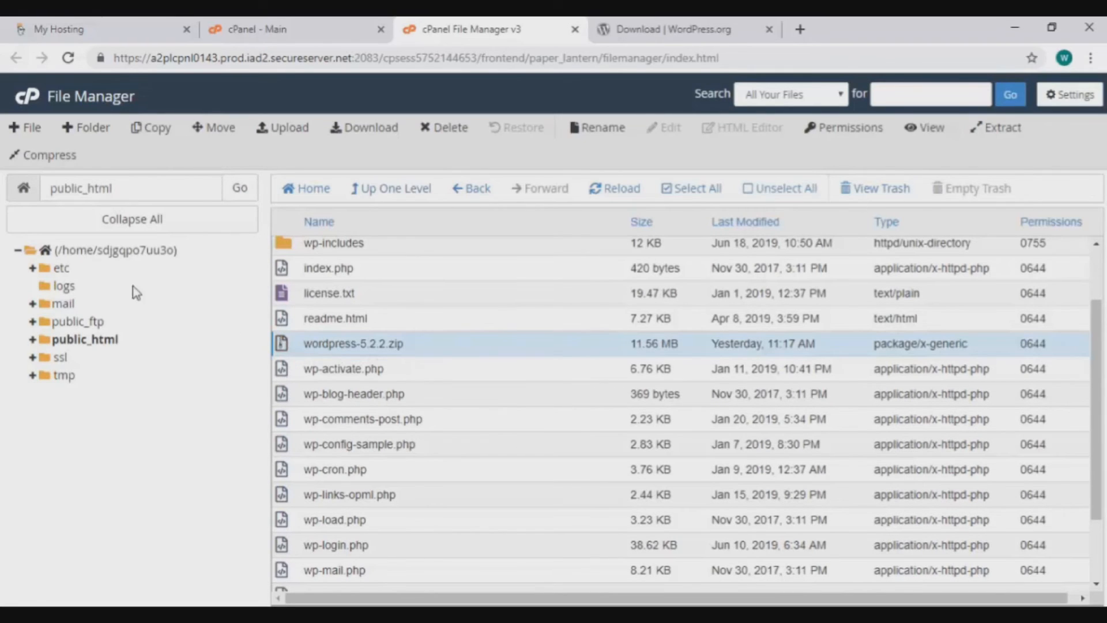
left_click(455, 137)
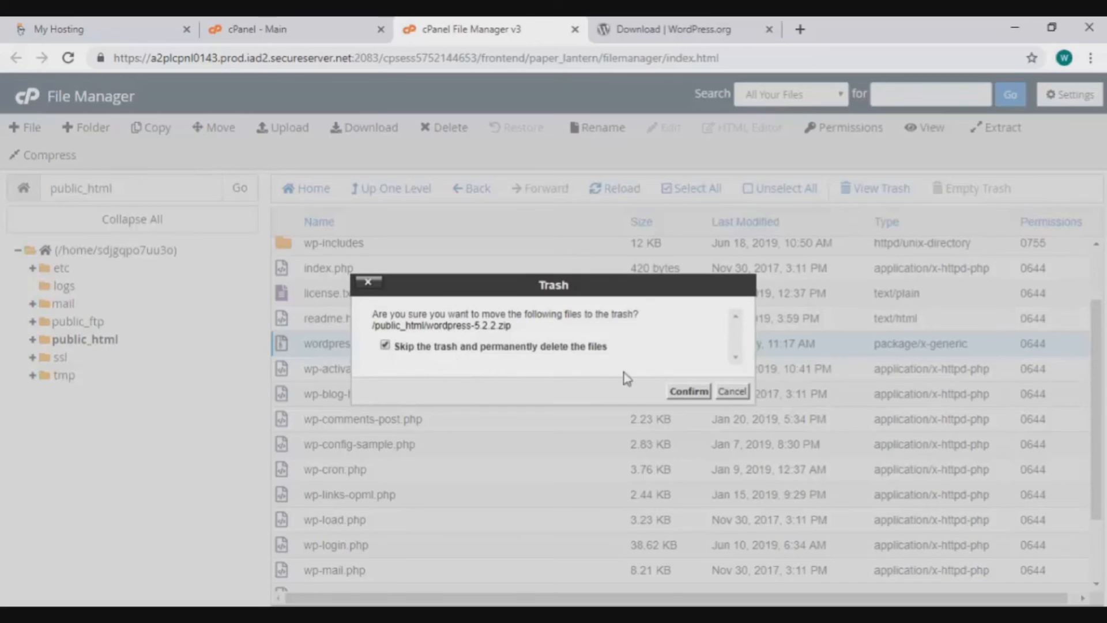
Permanently delete the zip and rename wp-config-sample.php to wp-config.php.
left_click(689, 391)
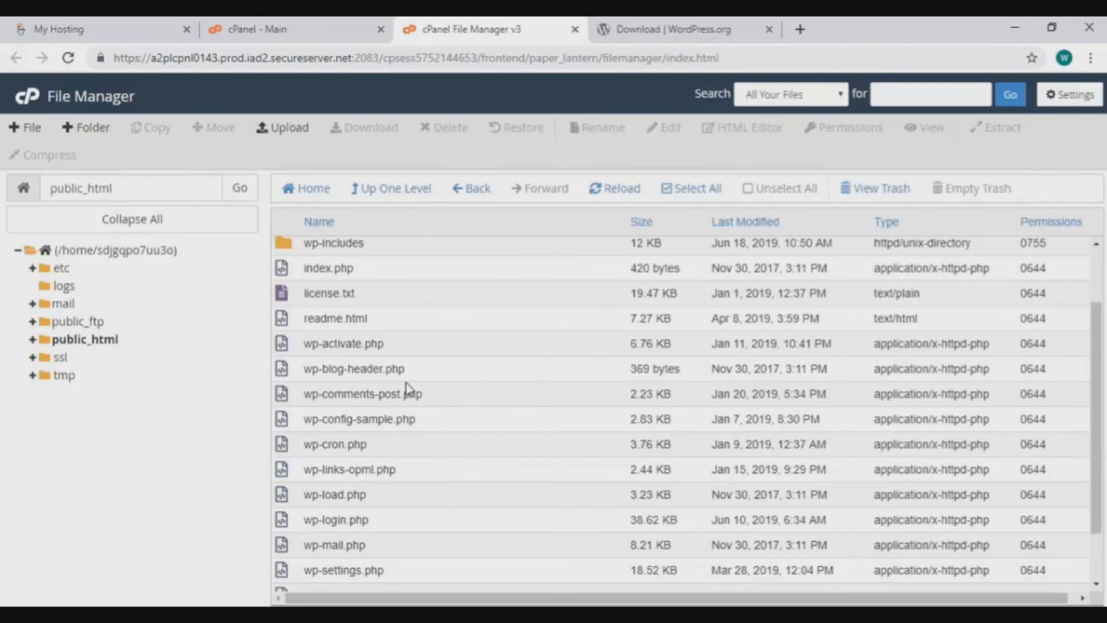
right_click(359, 421)
left_click(404, 508)
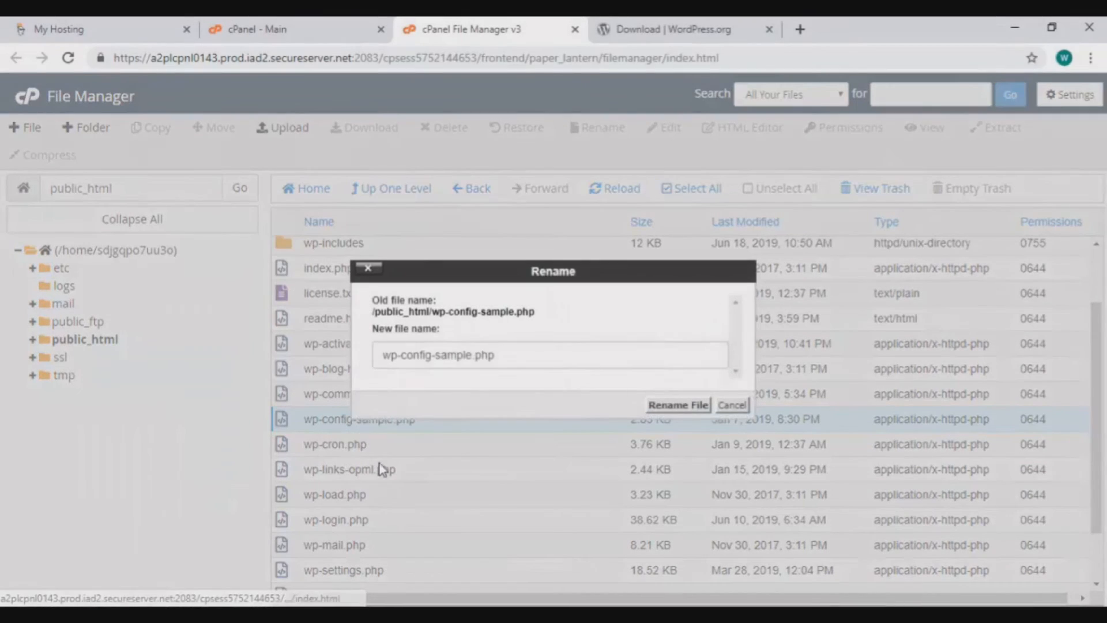
left_click(467, 357)
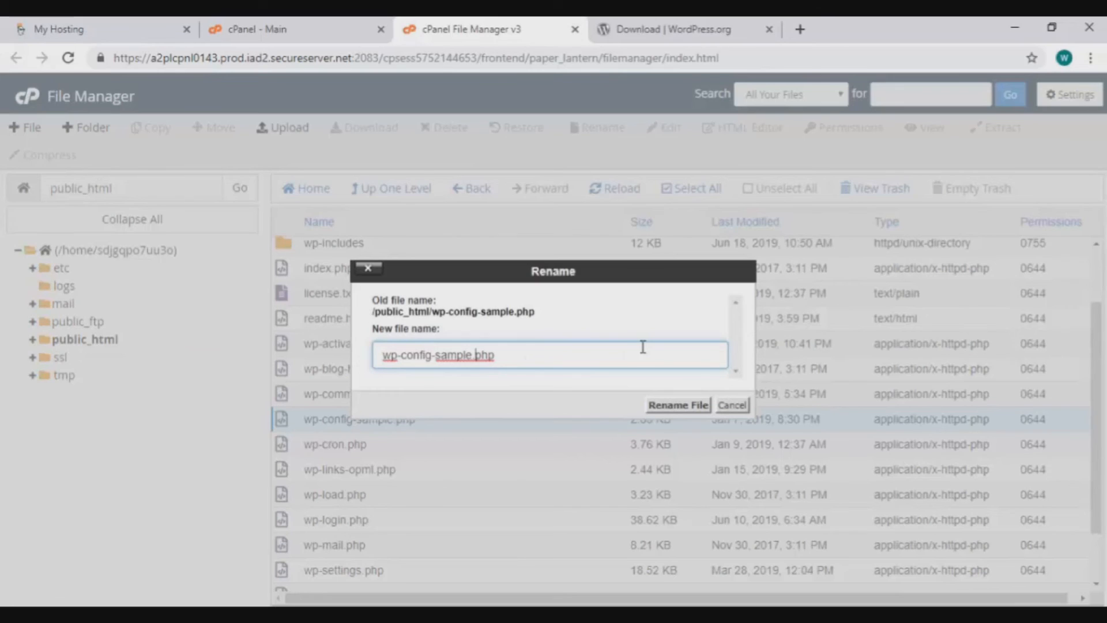
key("BackSpace")
key("BackSpace")
key("BackSpace")
key("BackSpace")
key("BackSpace")
key("BackSpace")
key("BackSpace")
left_click(668, 405)
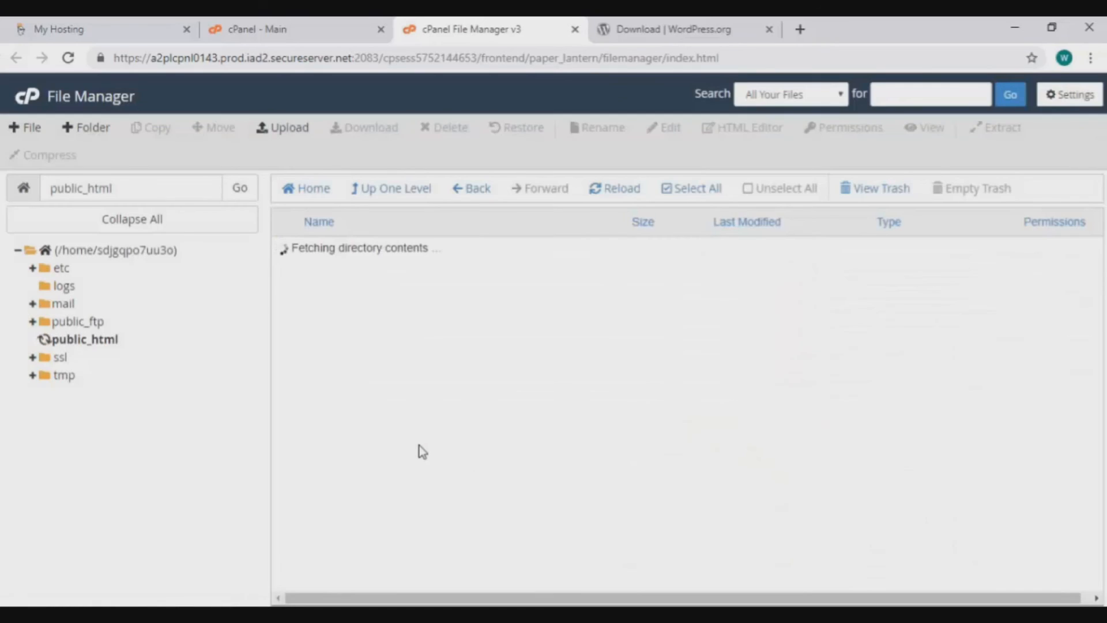
scroll(375, 438, "down", 3)
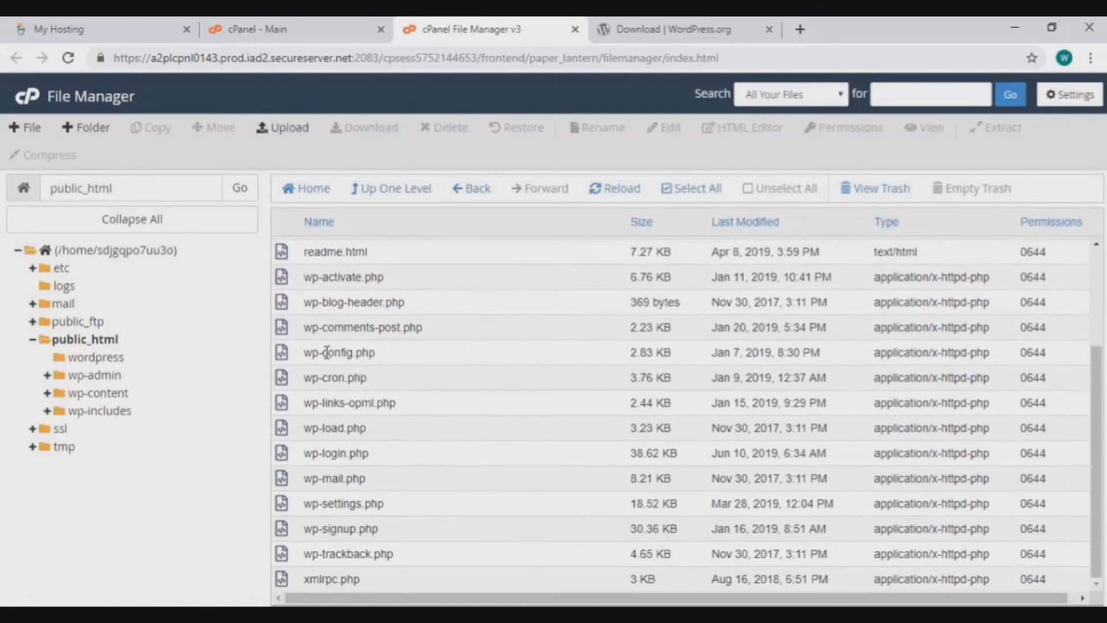
Open wp-config.php in the code editor and scroll to its MySQL database settings.
left_click(294, 358)
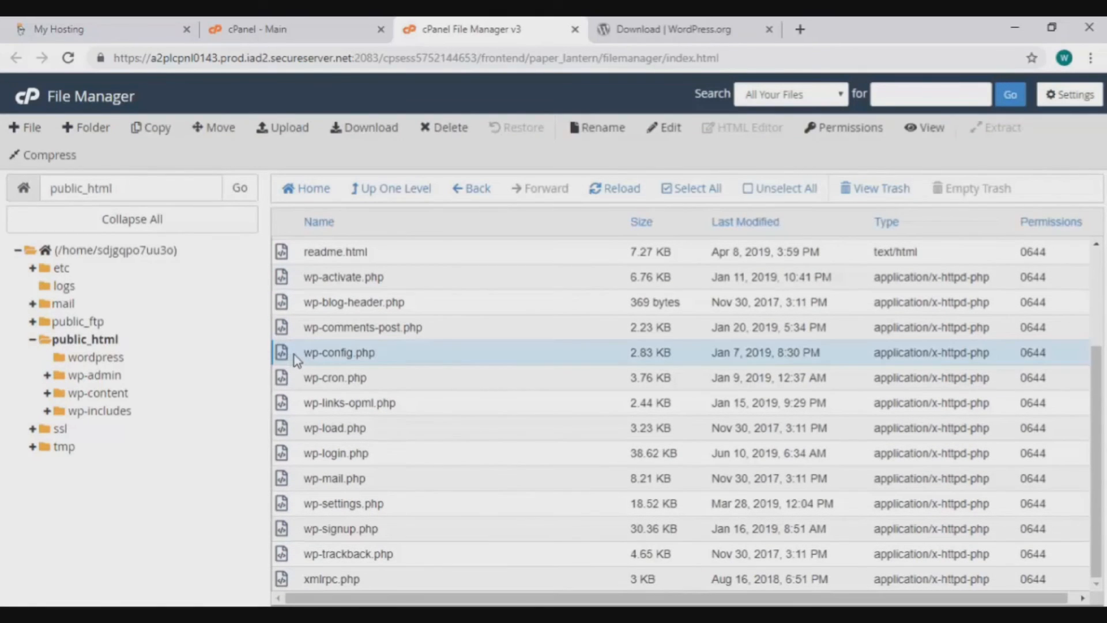
left_click(673, 132)
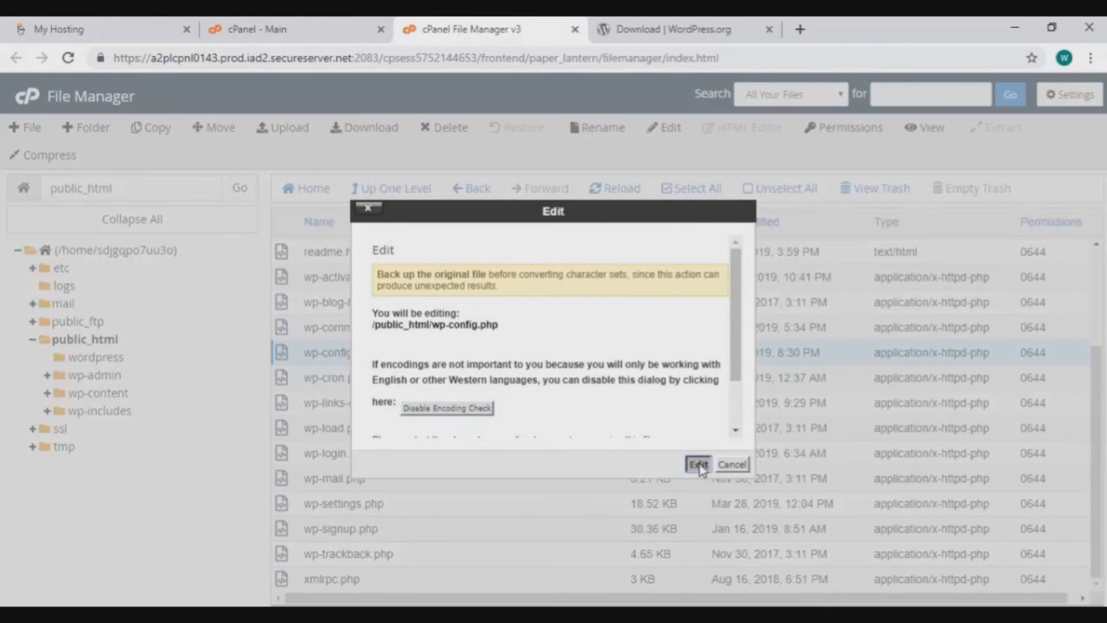
left_click(699, 464)
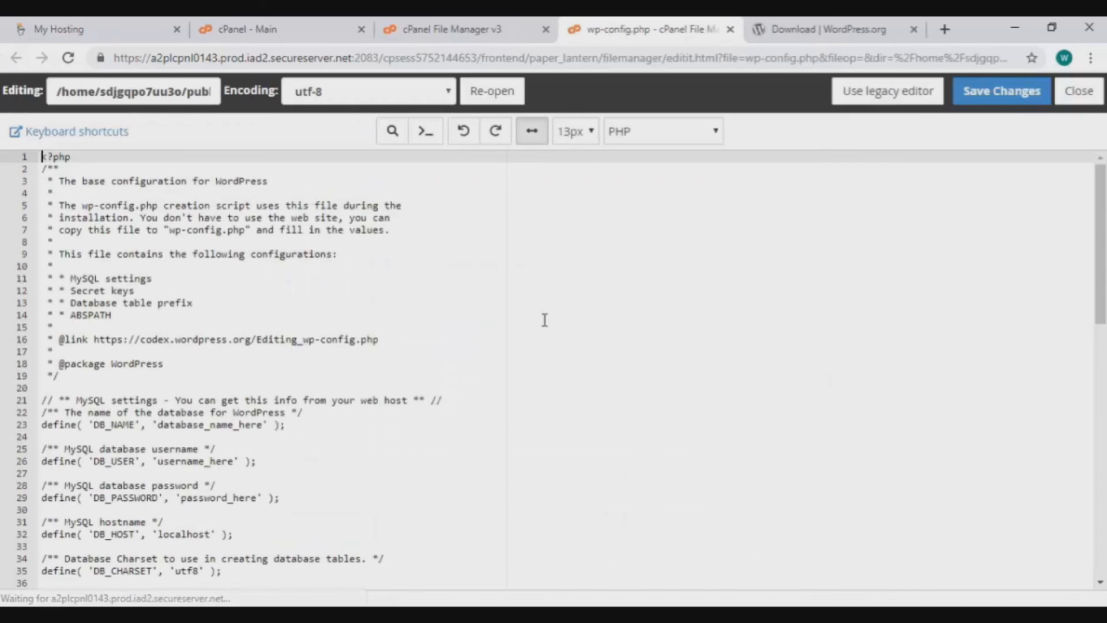
scroll(184, 385, "down", 1)
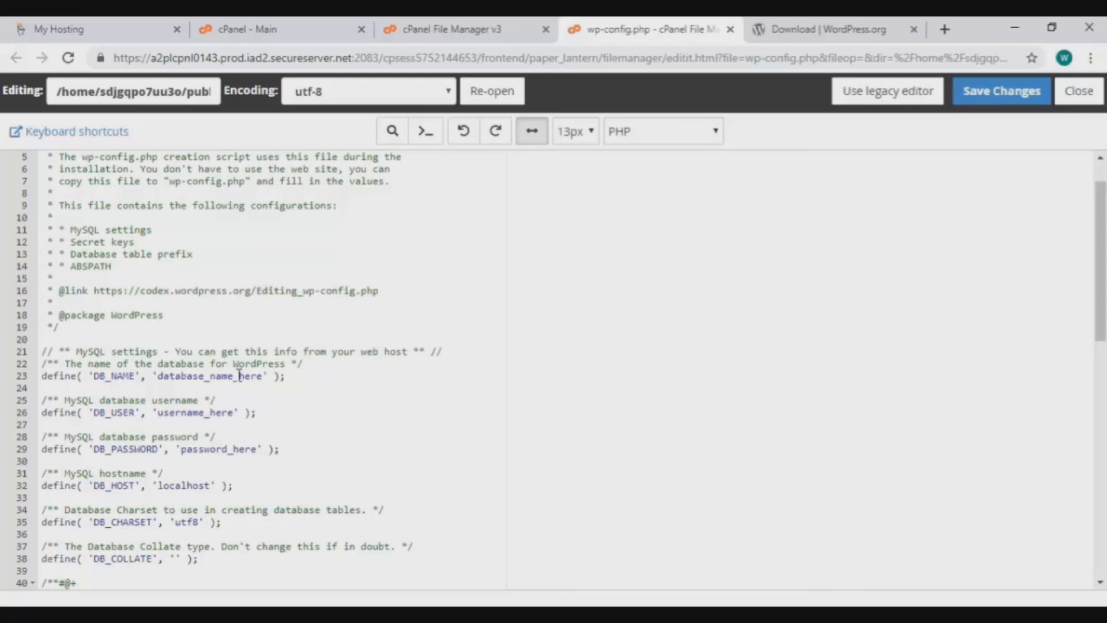
Start the MySQL Database Wizard and create the database wptrainingkit.
left_click(306, 30)
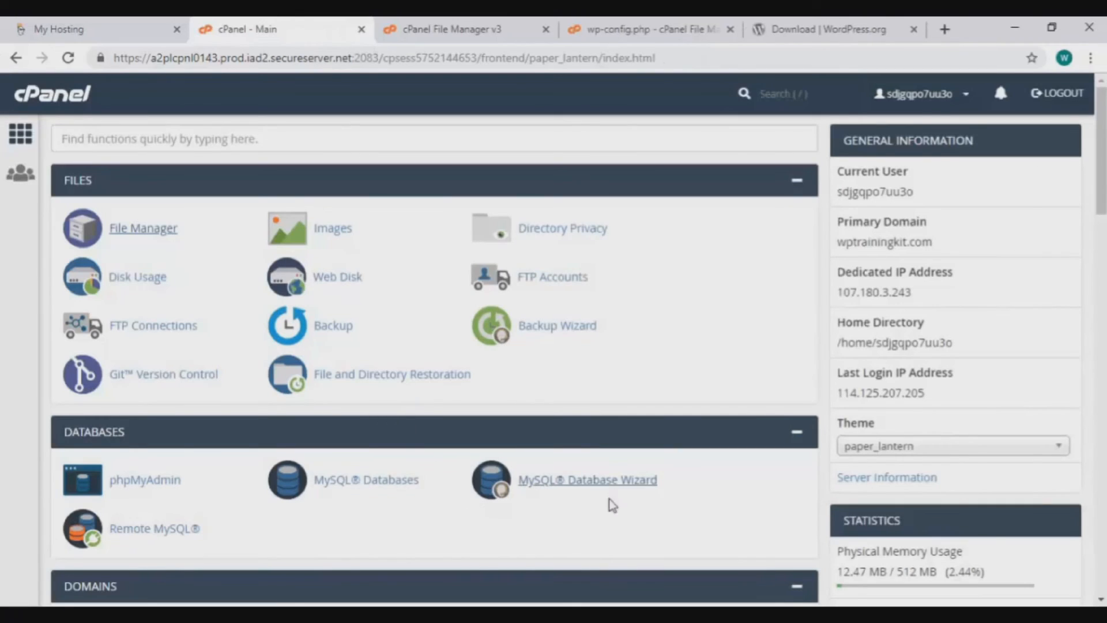
left_click(622, 484)
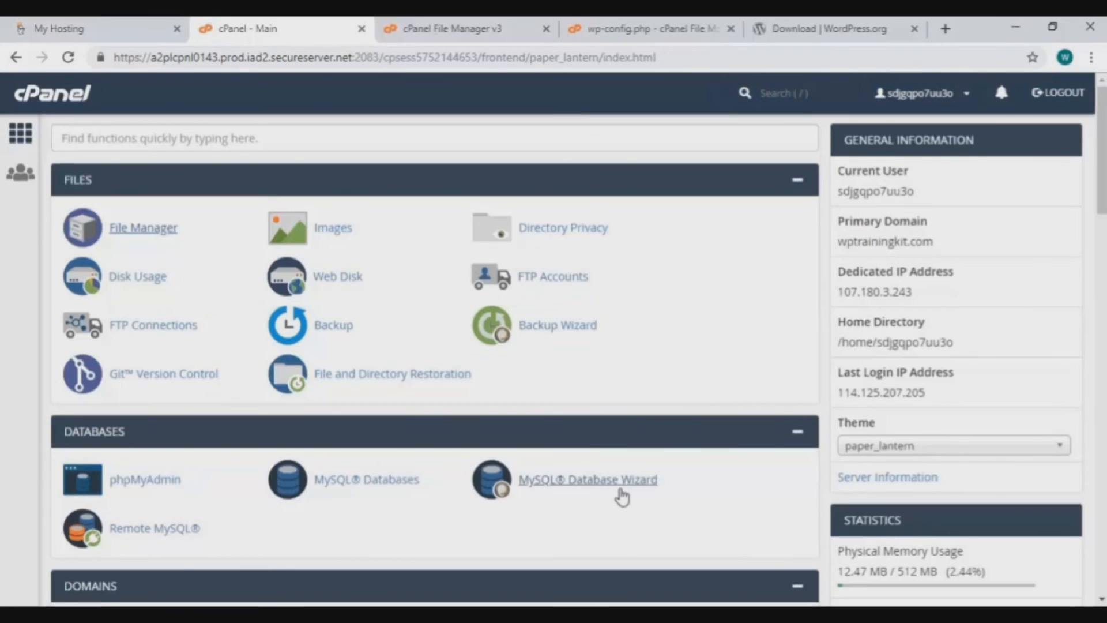
left_click(620, 490)
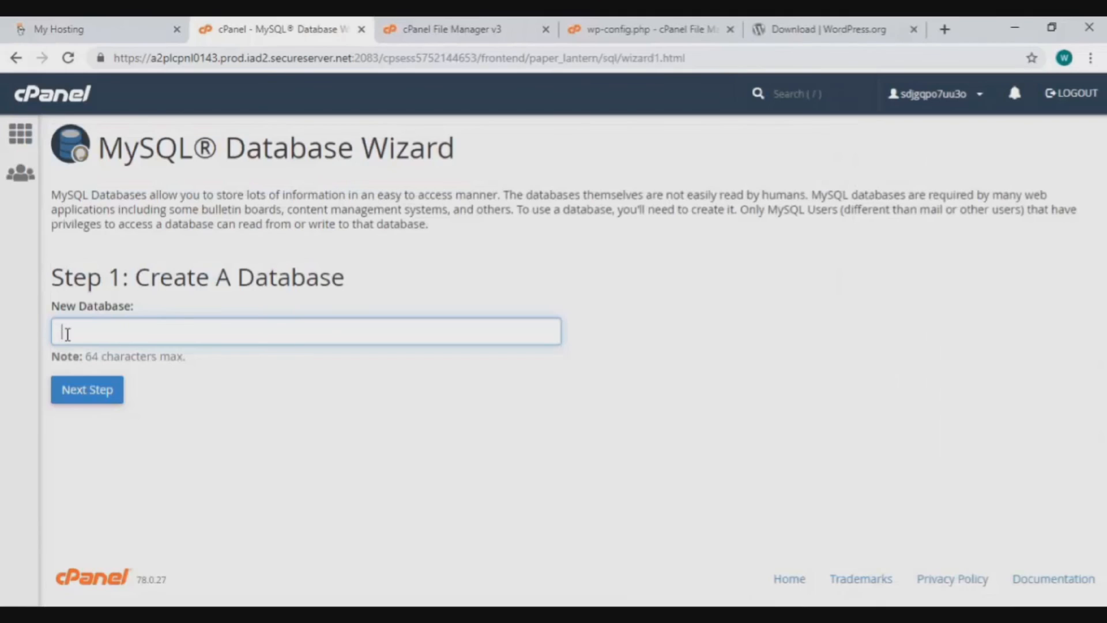
type("w[")
key("Down")
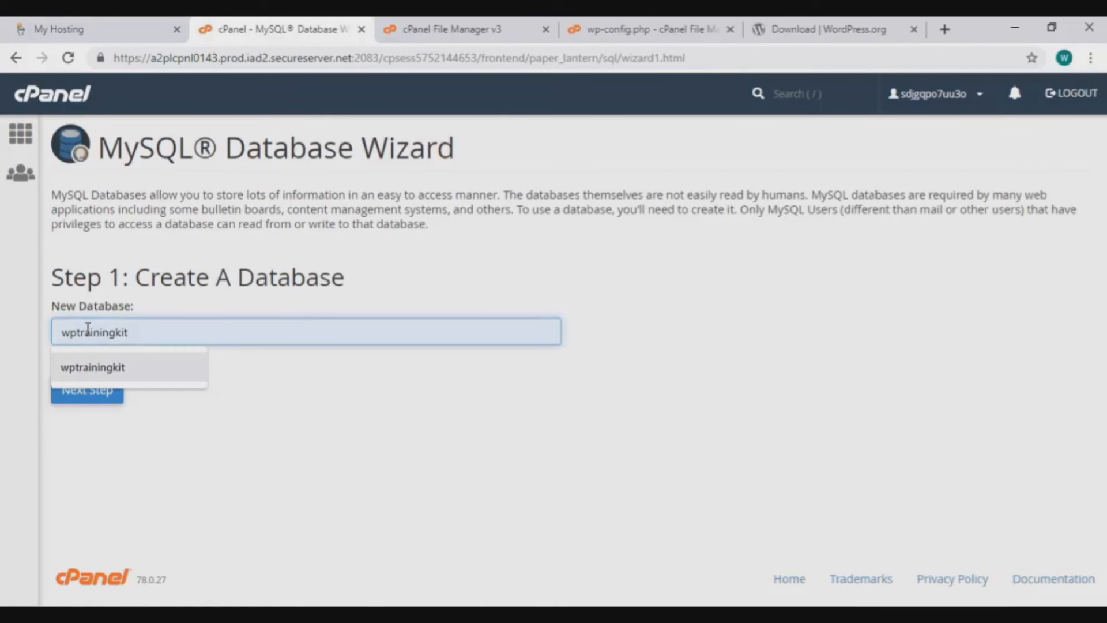
left_click(187, 380)
key("Return")
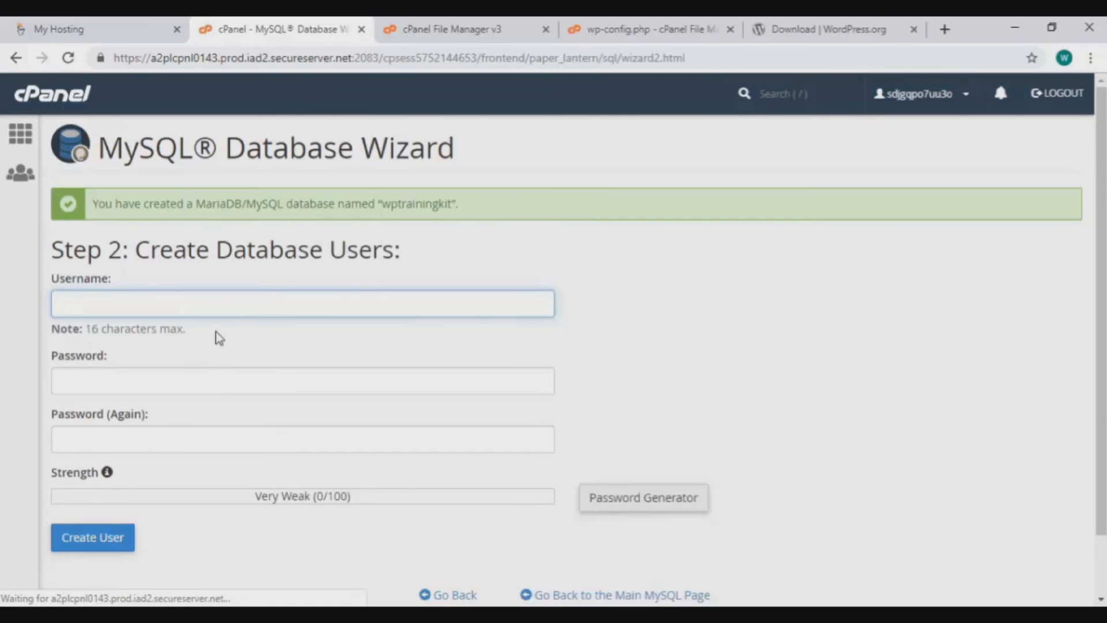
Create the MySQL user wptrainingkit with a password.
type("wp")
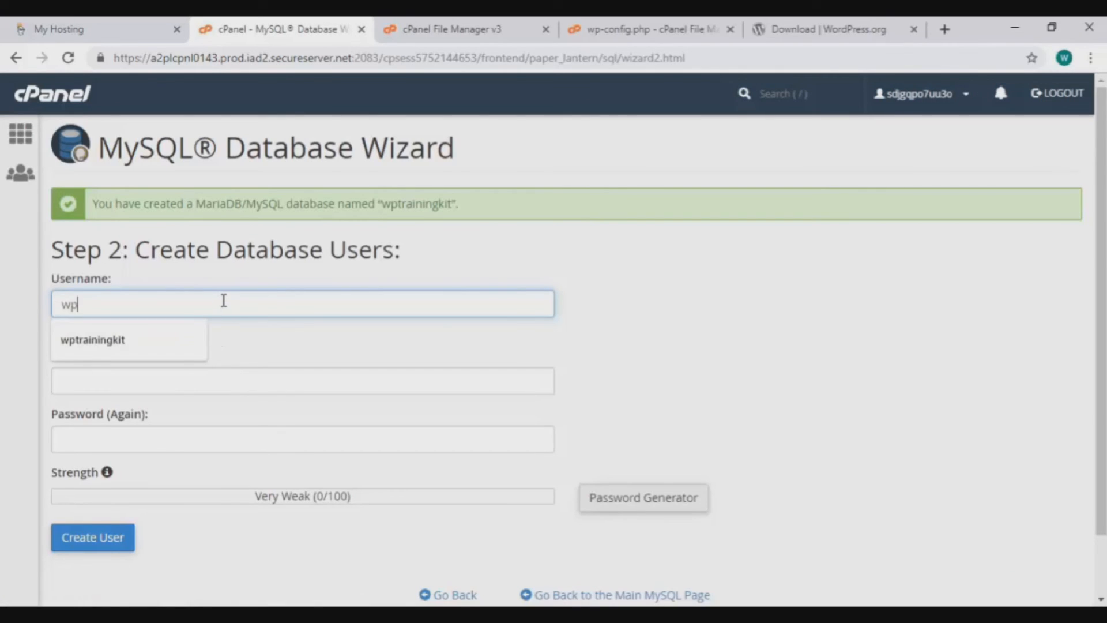
key("Down")
key("Return")
left_click(129, 373)
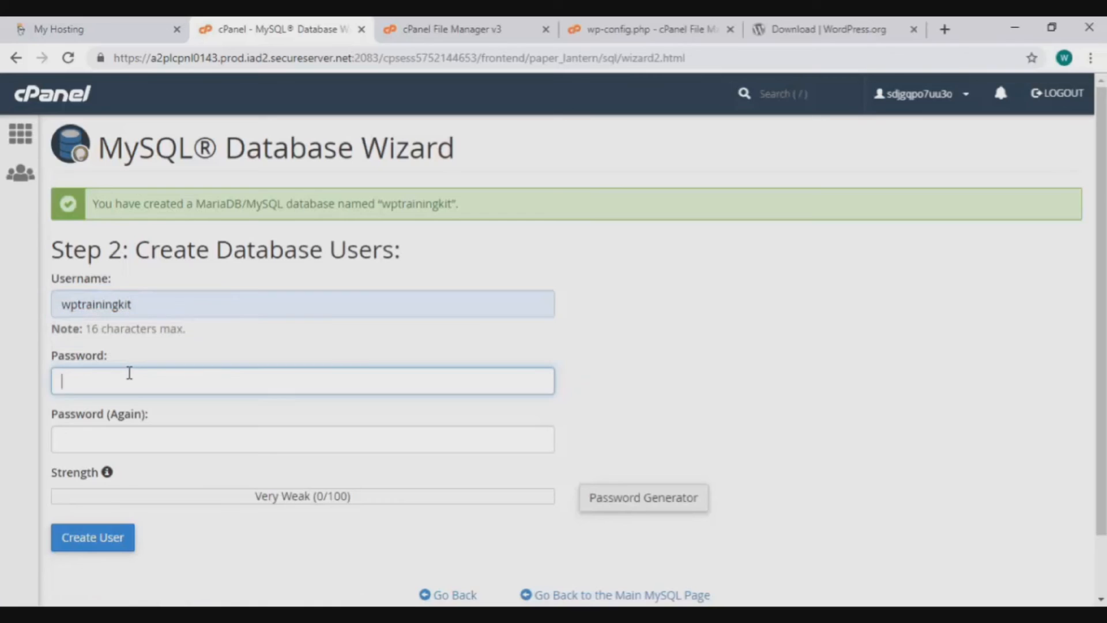
type("**********")
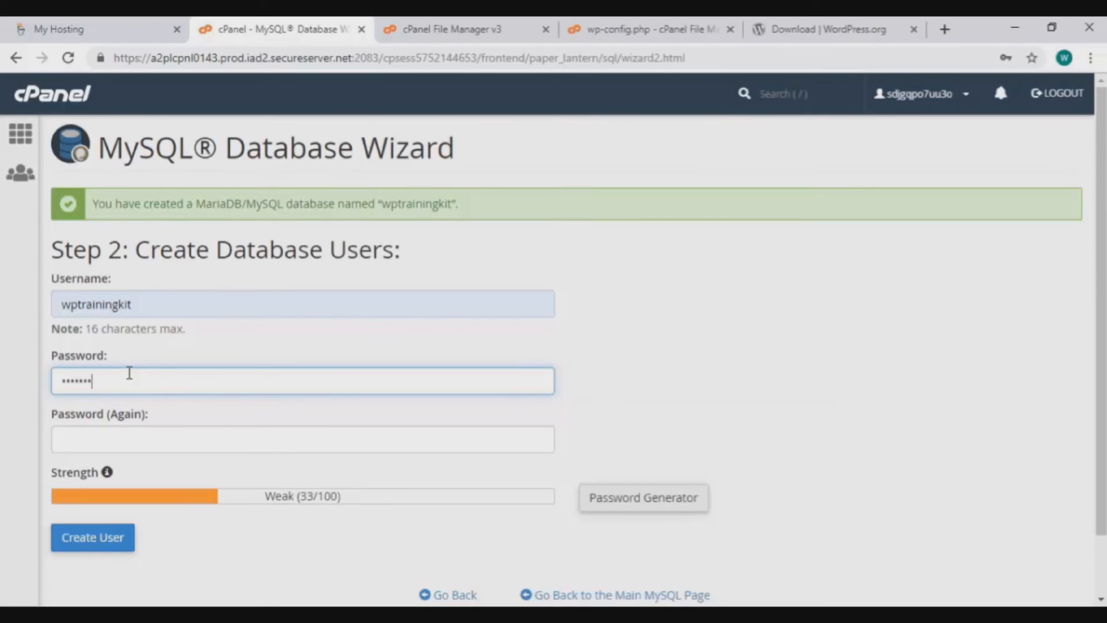
type("******")
key("Tab")
type("****************")
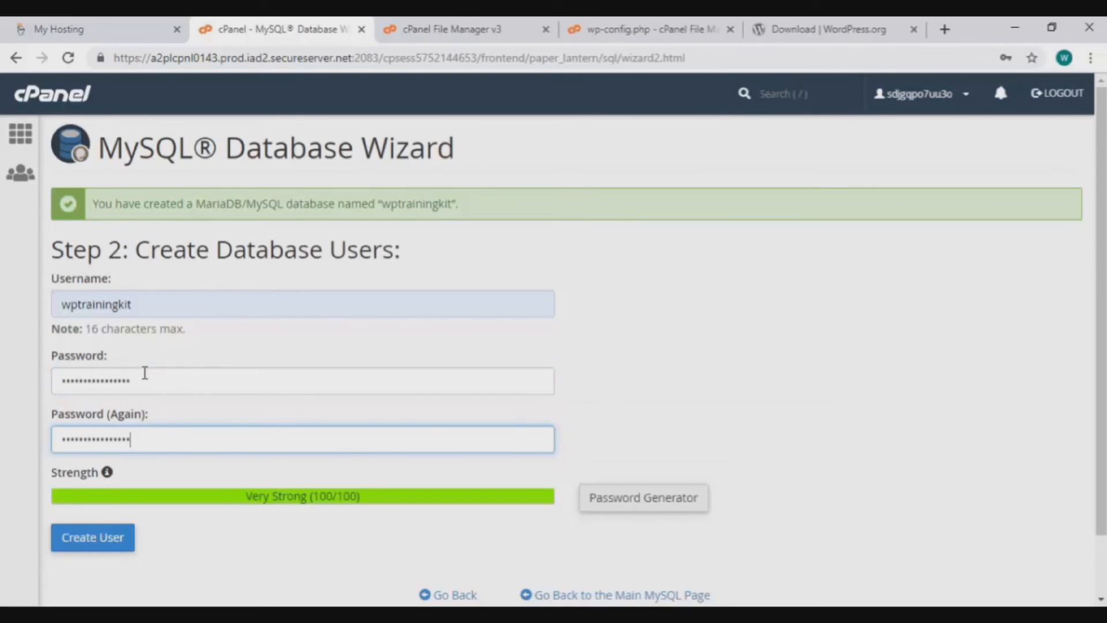
left_click(130, 548)
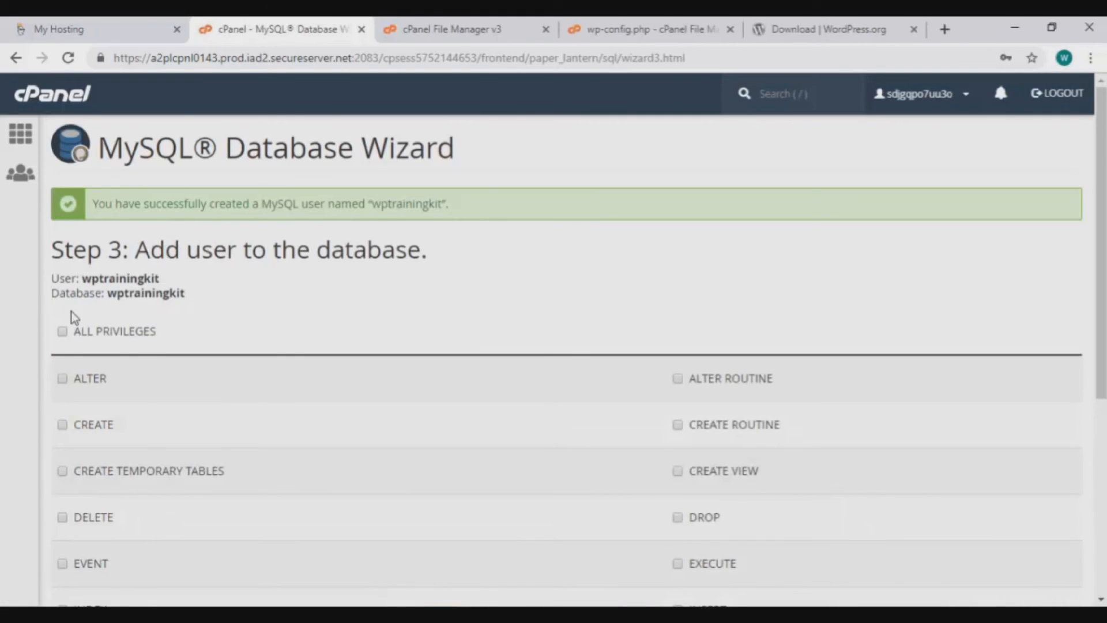
Grant the user ALL PRIVILEGES and add it to the wptrainingkit database.
left_click(63, 332)
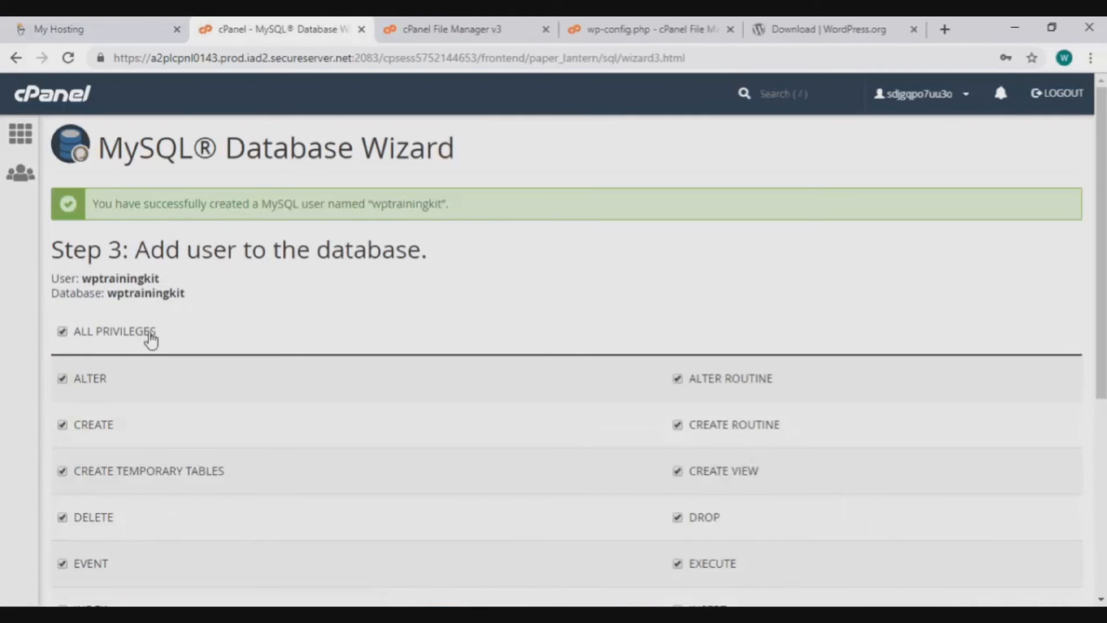
scroll(144, 288, "down", 1)
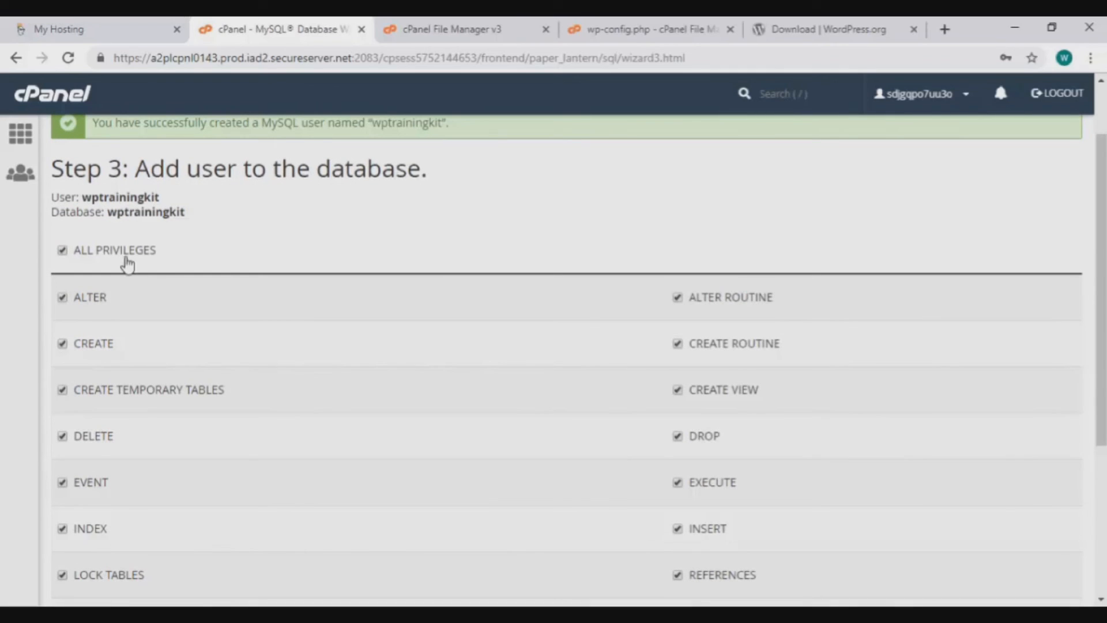
left_click(64, 251)
left_click(64, 252)
scroll(247, 256, "down", 4)
left_click(110, 475)
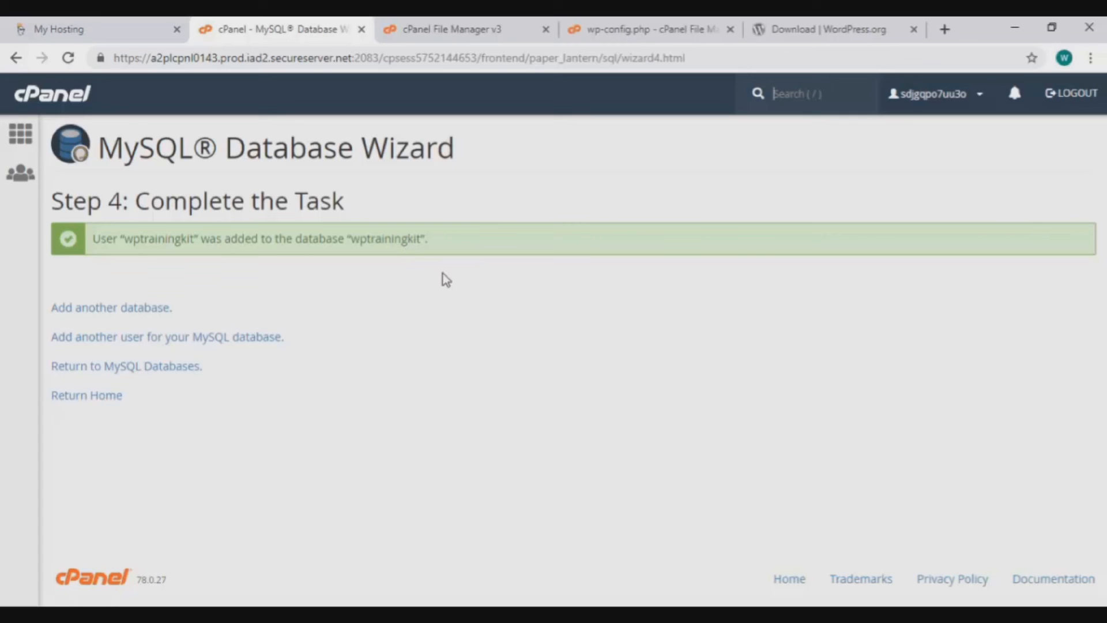
In wp-config.php, set DB_NAME and DB_USER to wptrainingkit, enter the database password, and save.
left_click(656, 32)
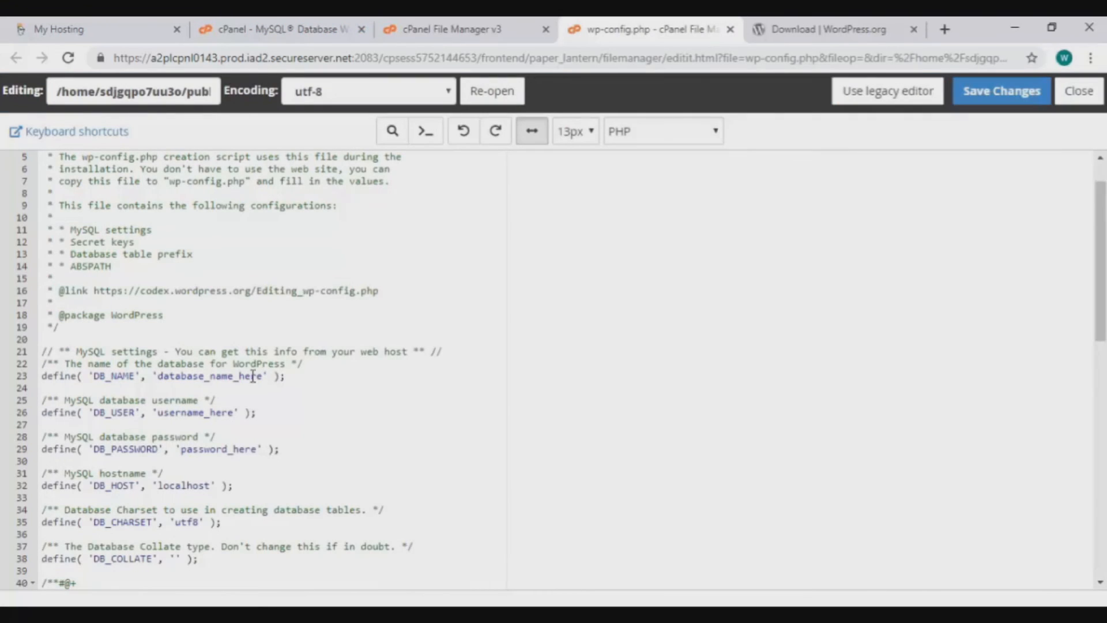
left_click_drag(263, 376, 158, 376)
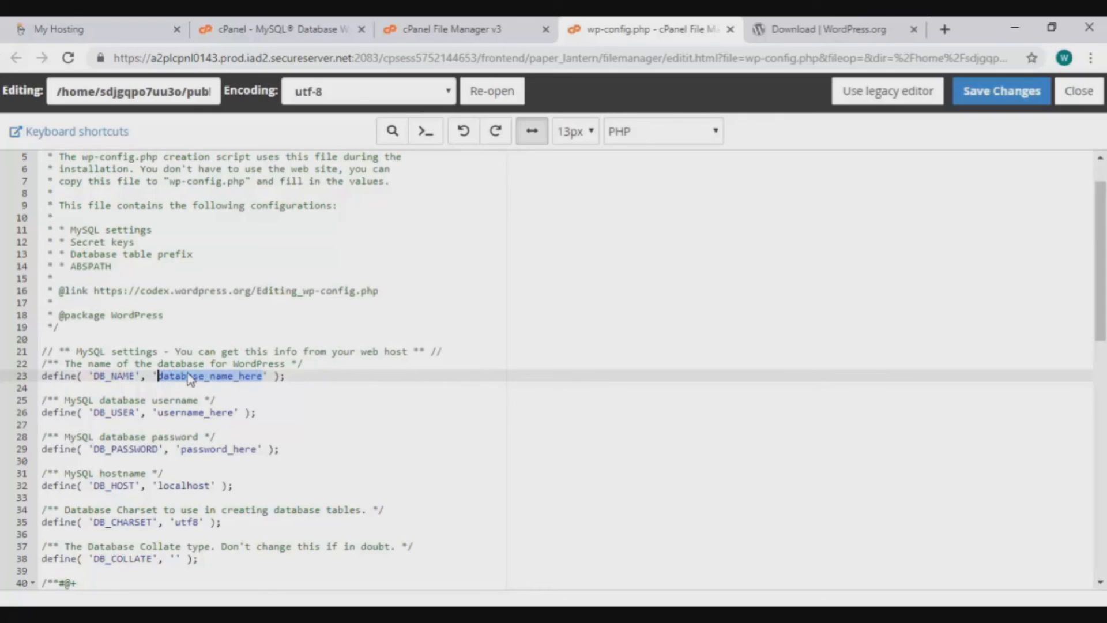
type("wptrainingkit")
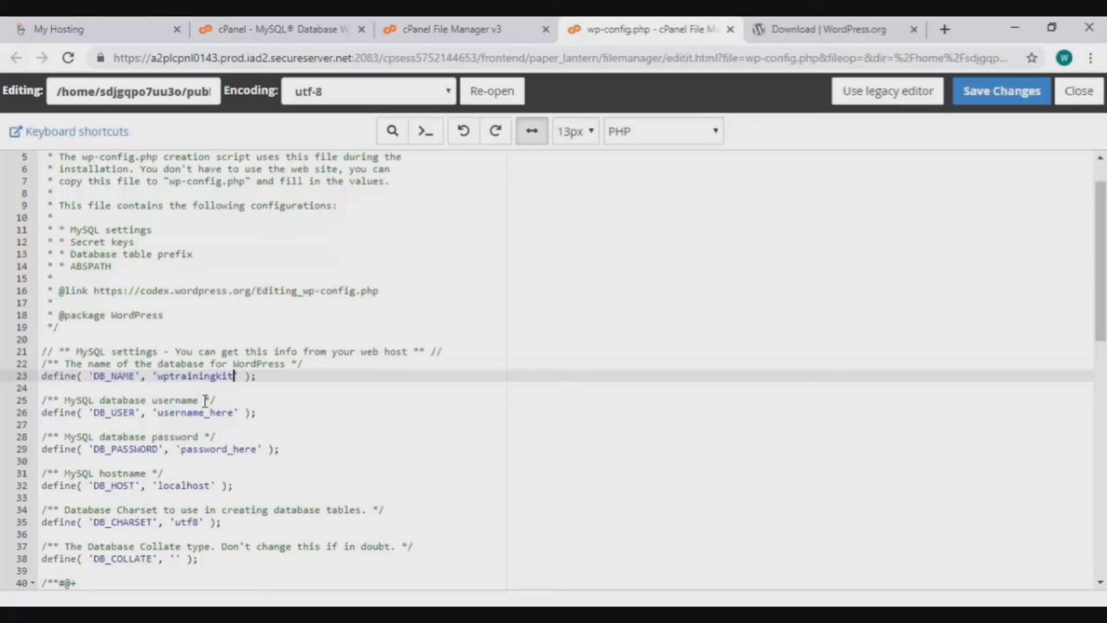
double_click(183, 413)
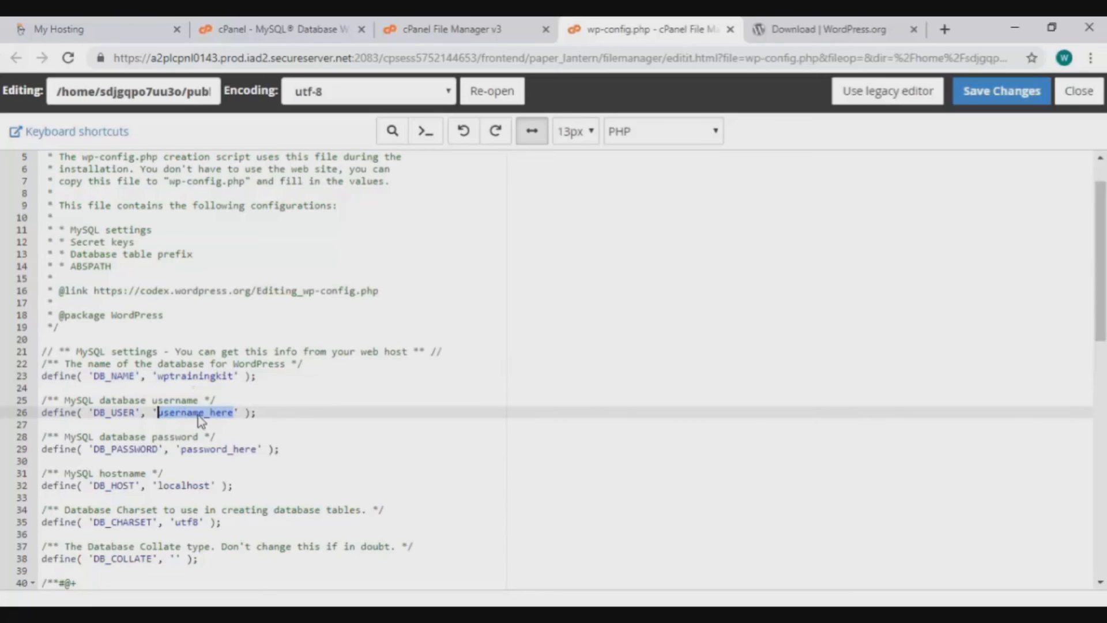
type("wot")
type("trainingkit")
double_click(238, 450)
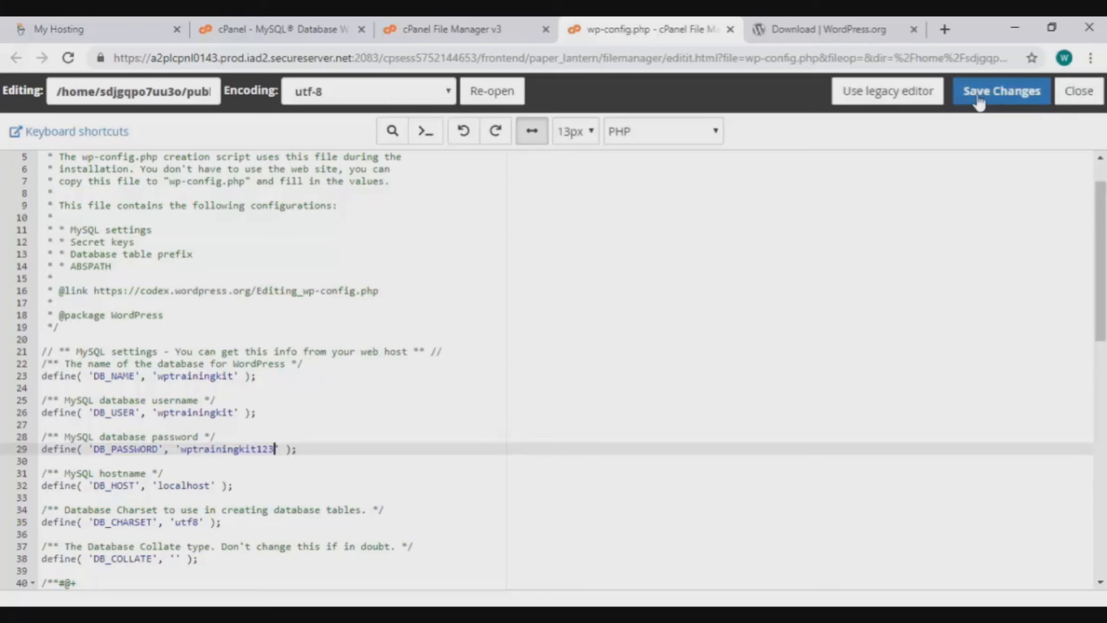
left_click(1000, 92)
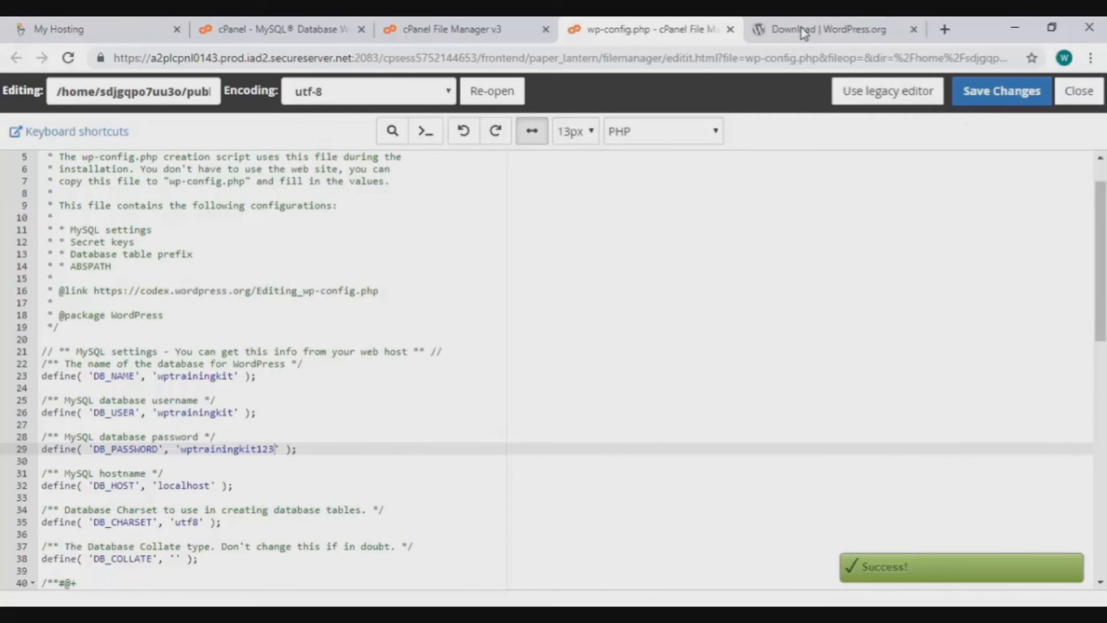
Load wptrainingkit.com/wp-admin and continue the setup in English (United States).
left_click(788, 39)
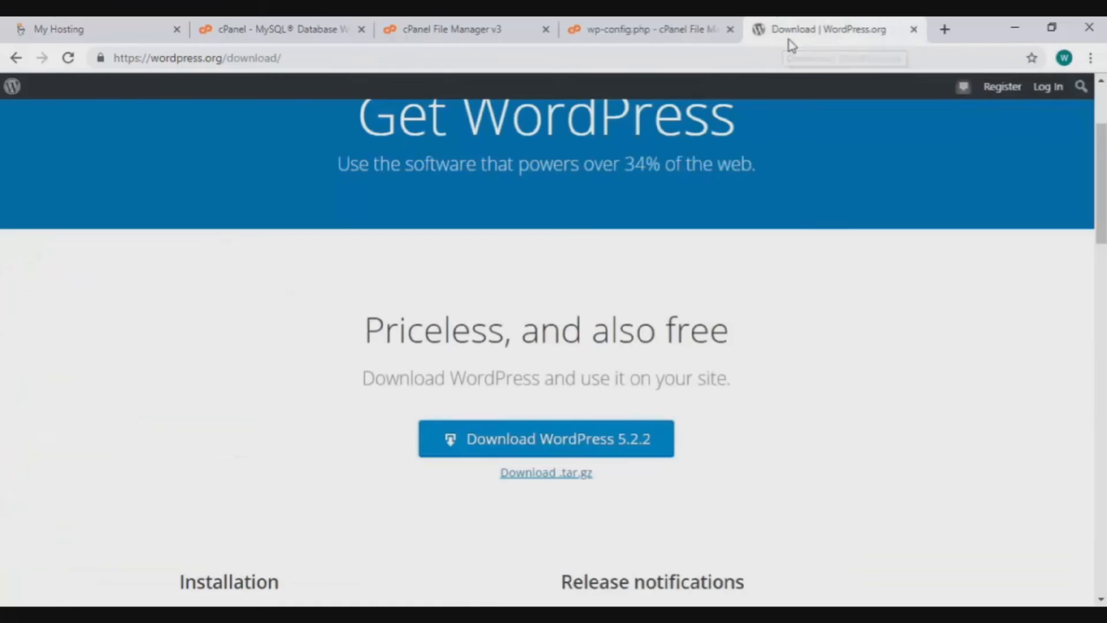
left_click(539, 56)
type("wpt")
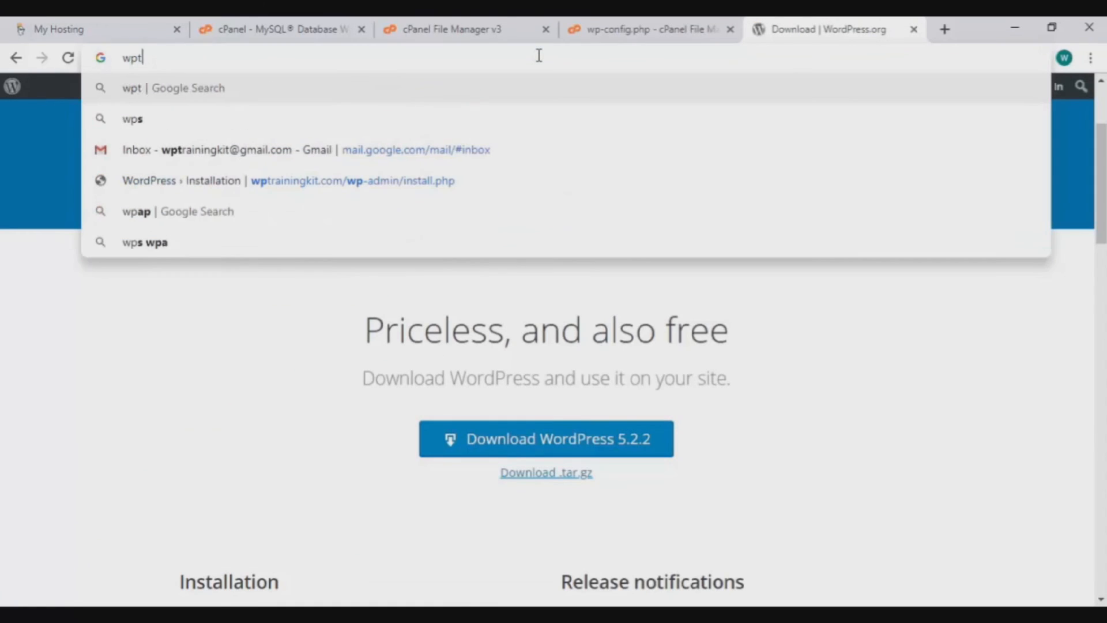
type("rainingkit.com")
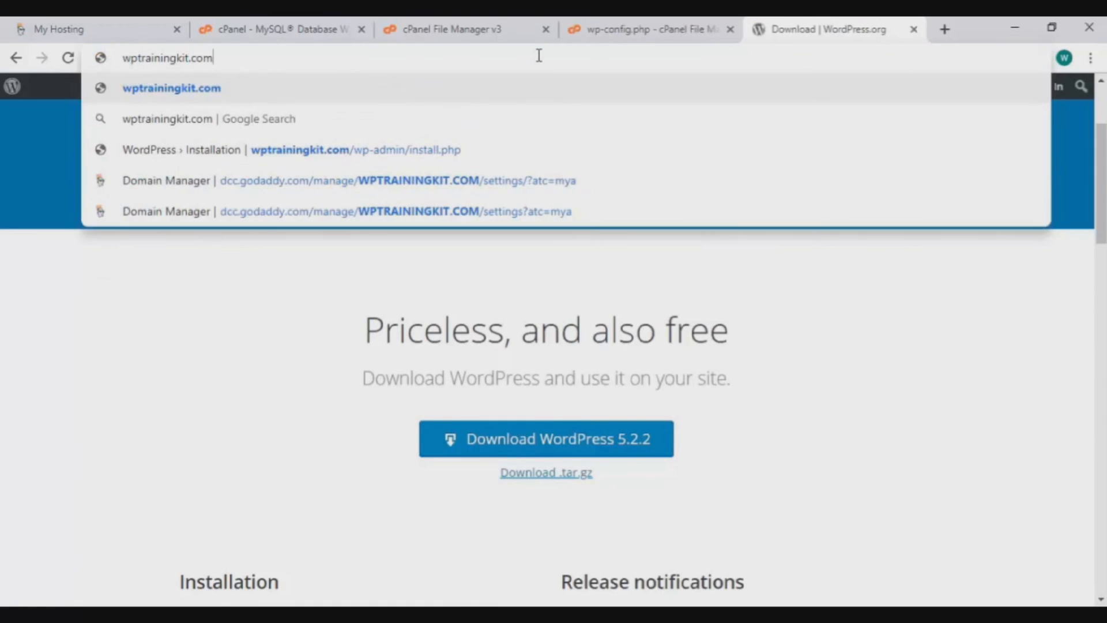
type("/wp-admin")
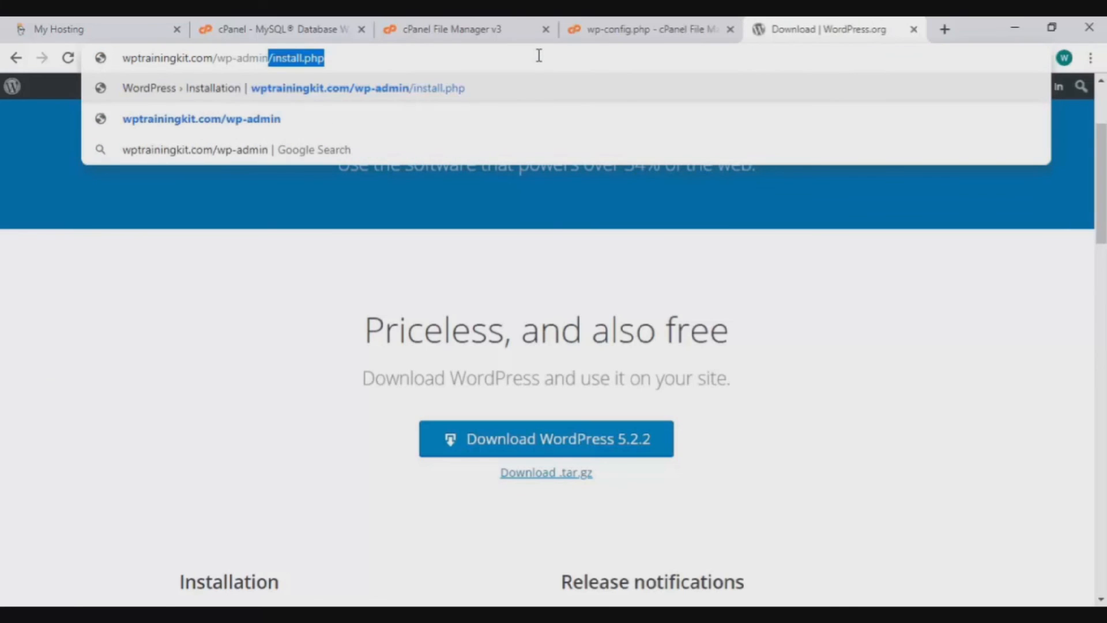
key("Return")
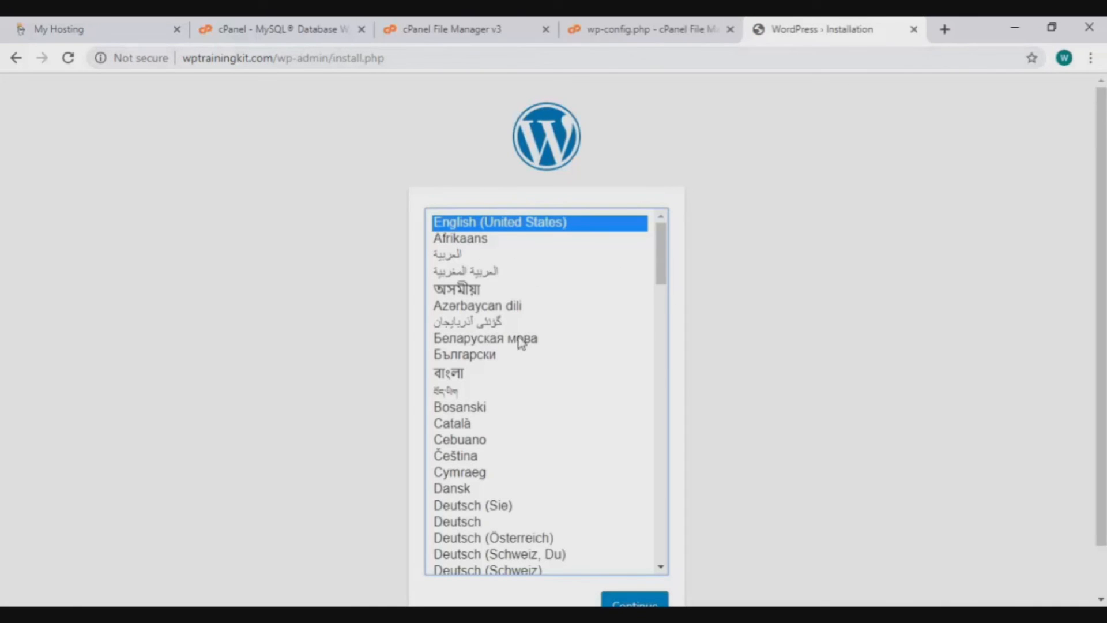
scroll(540, 361, "down", 10)
scroll(544, 366, "down", 15)
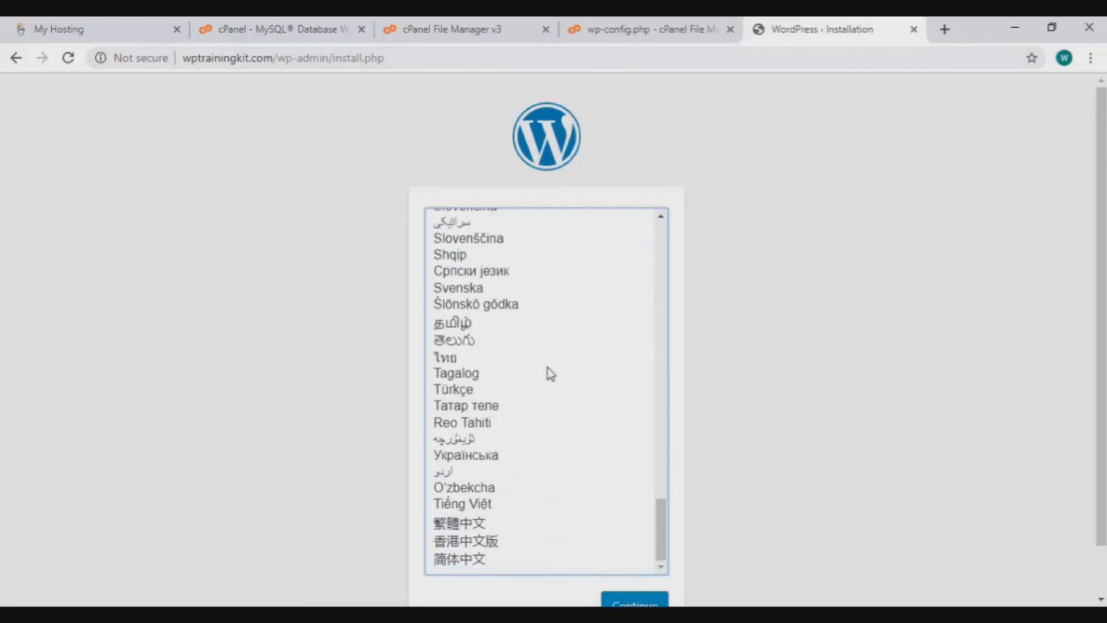
scroll(550, 355, "up", 15)
scroll(554, 323, "up", 10)
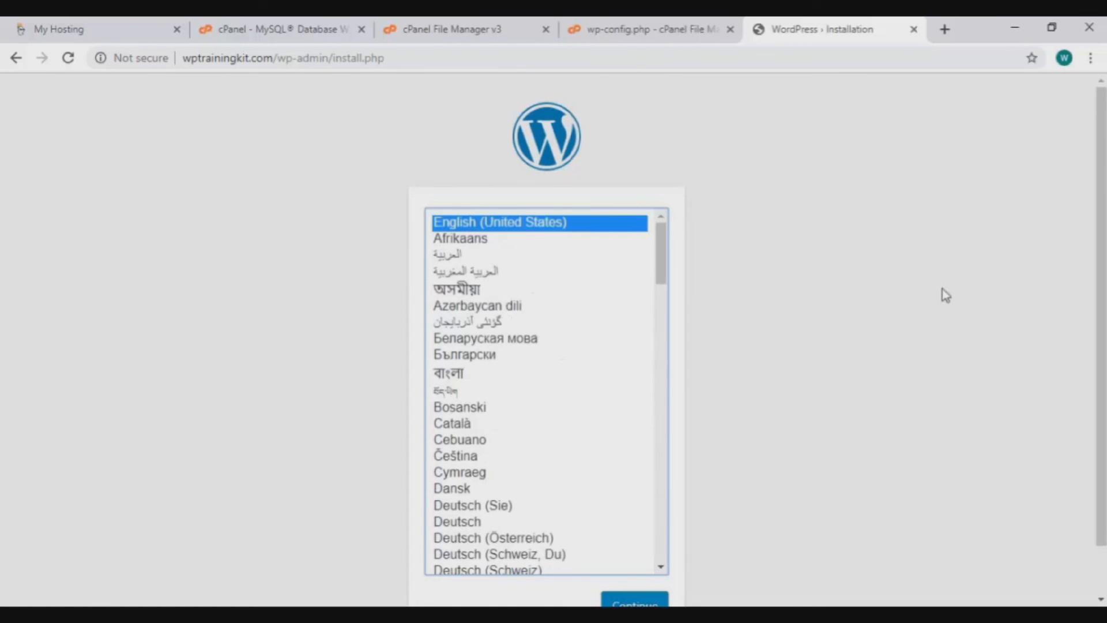
scroll(699, 294, "down", 1)
left_click(645, 555)
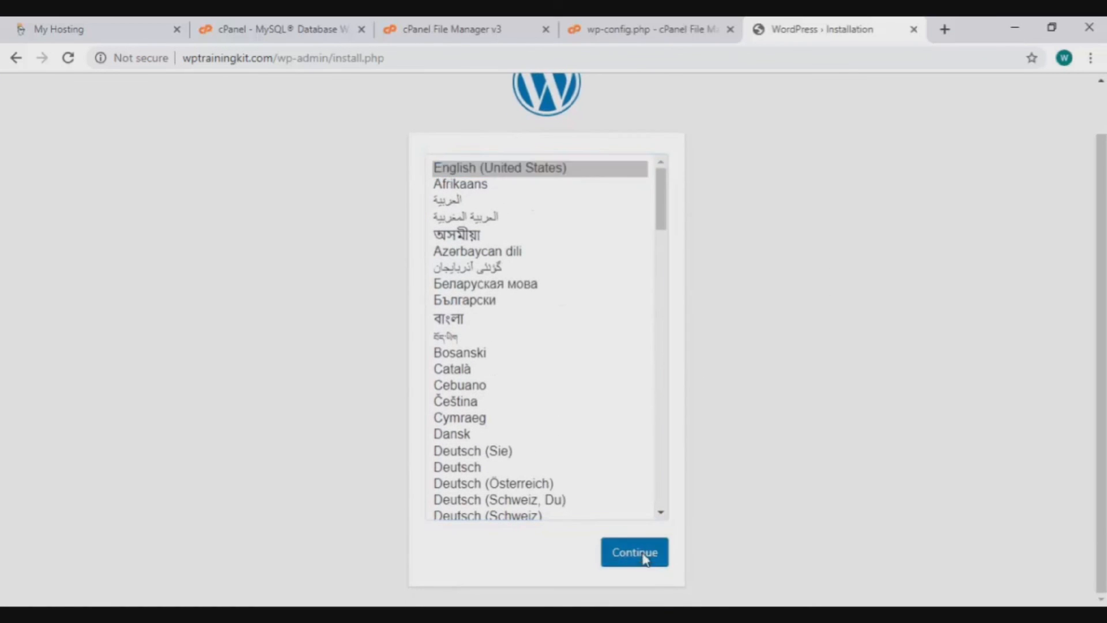
Enter site title WPTrainingKit.com, admin username adminwptrainingkit, a password and the admin email, then install.
scroll(434, 341, "down", 1)
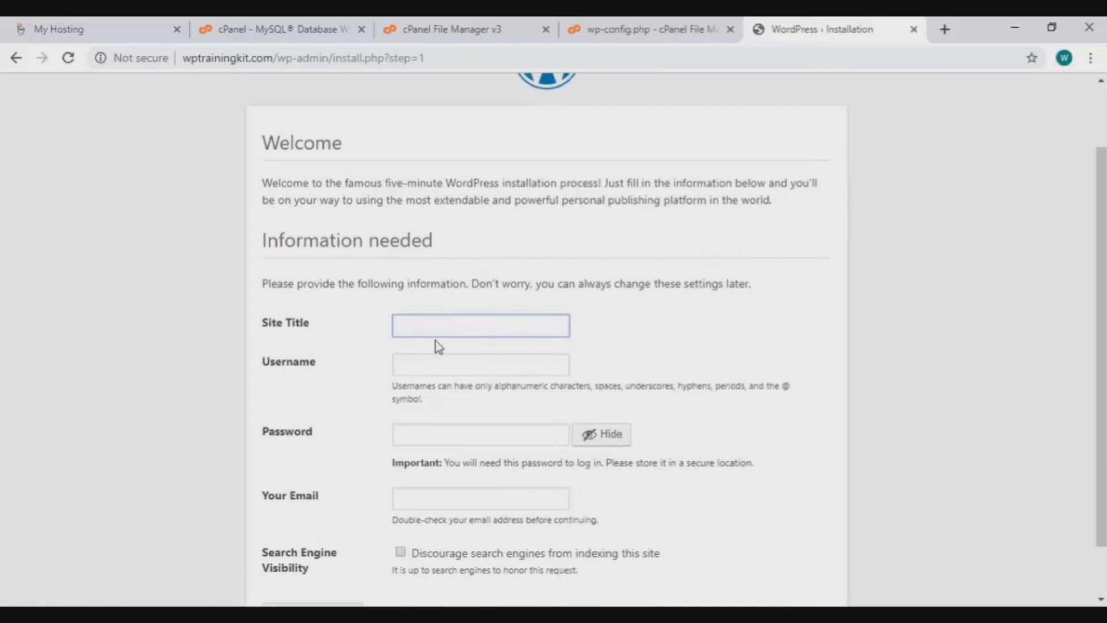
type("WPTrainingKit.com")
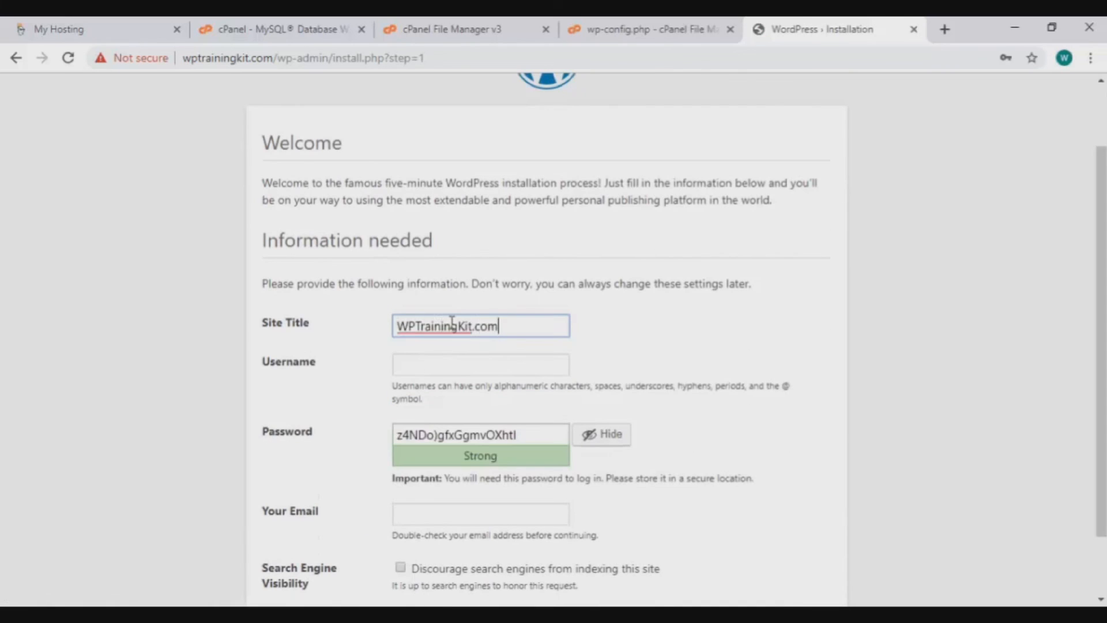
left_click(447, 368)
type("adminwptrainingkit")
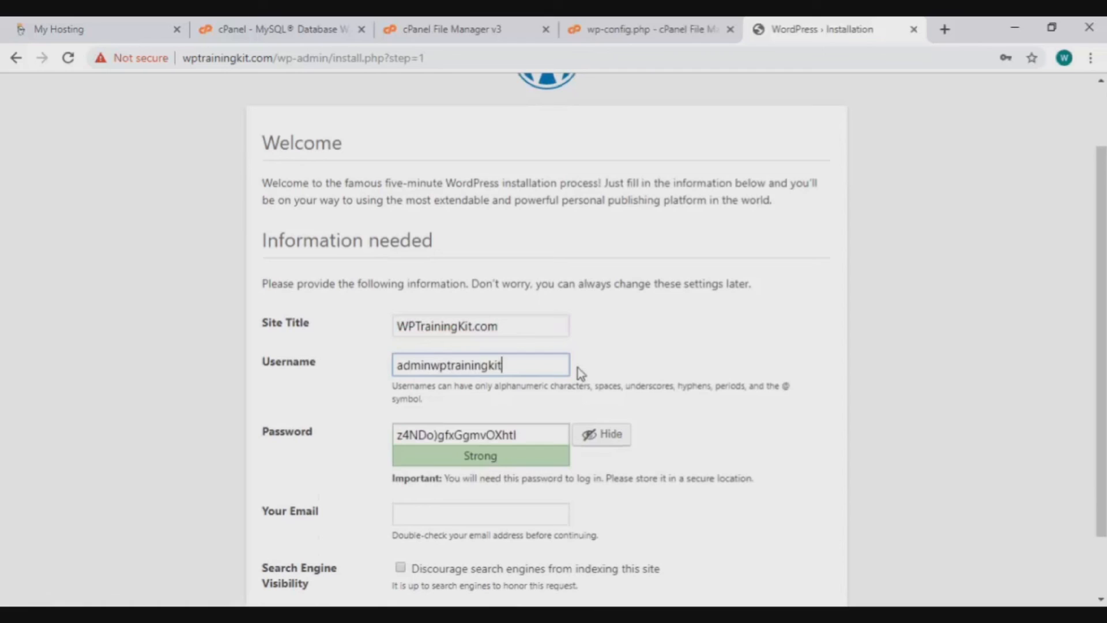
scroll(578, 367, "down", 1)
triple_click(559, 358)
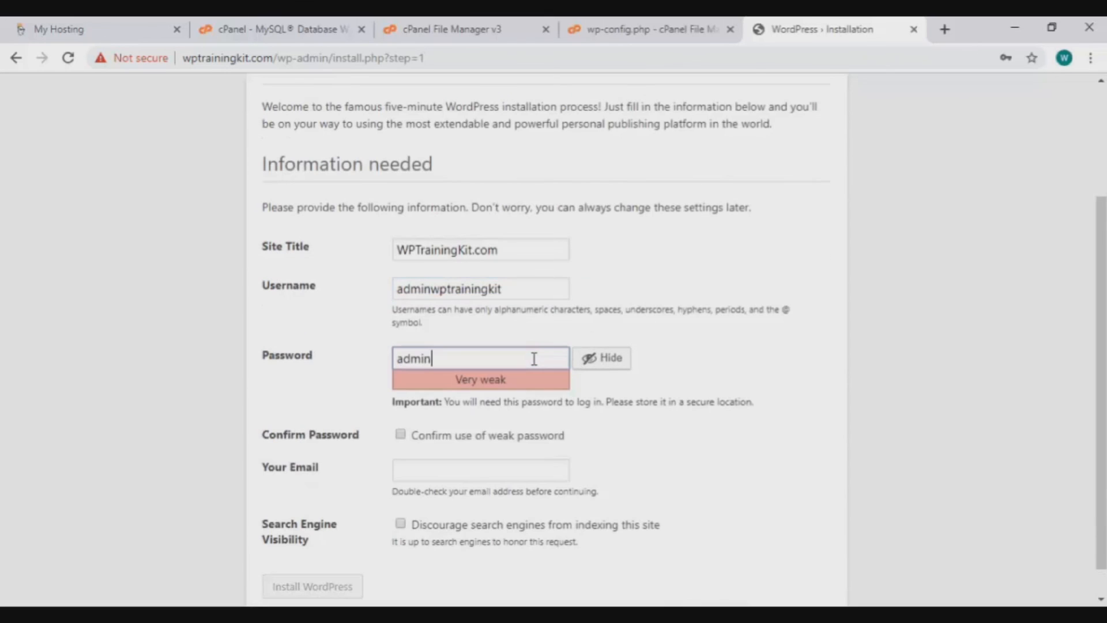
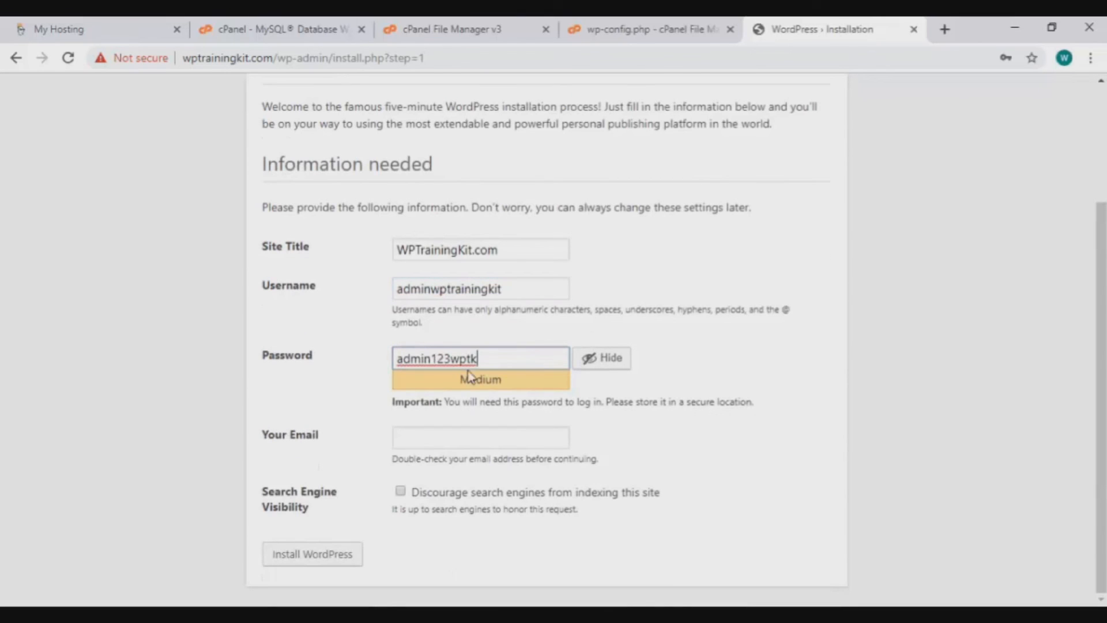
left_click(425, 429)
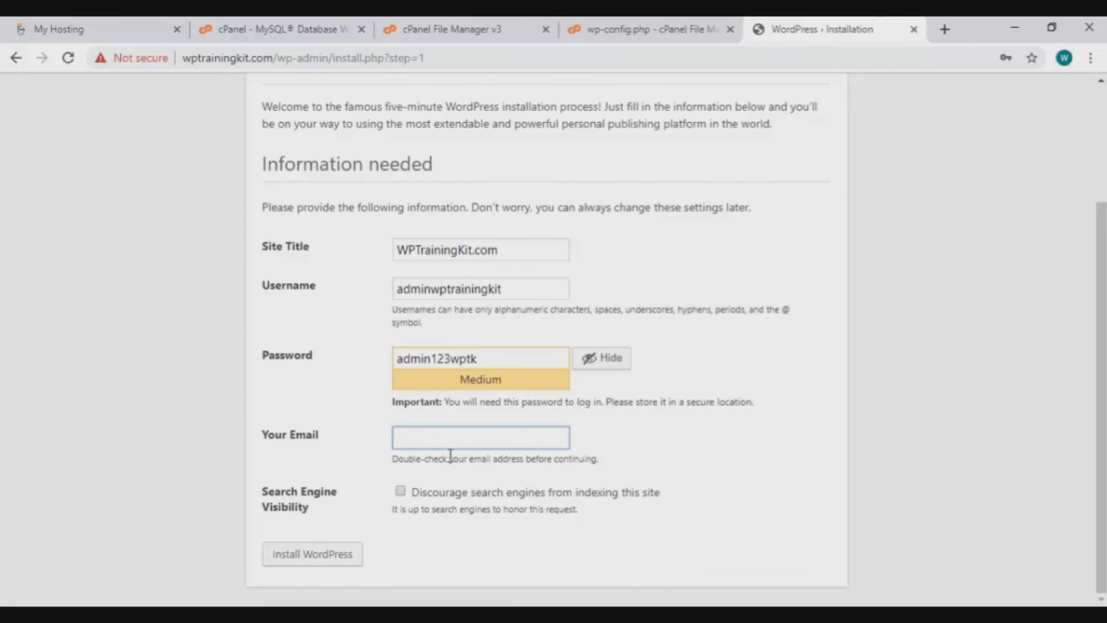
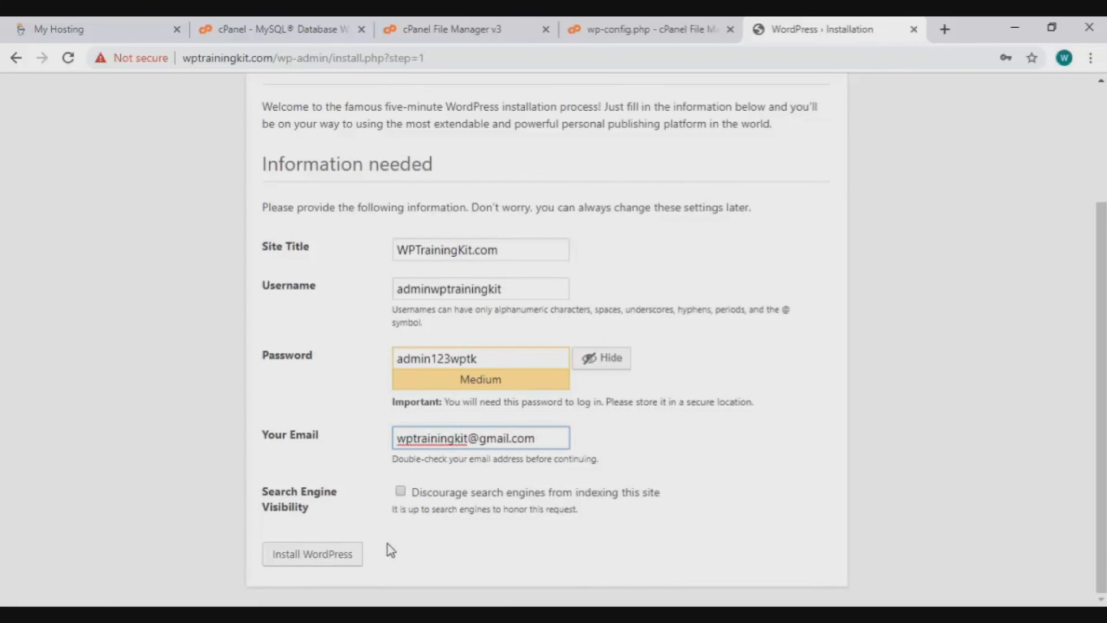
left_click(355, 556)
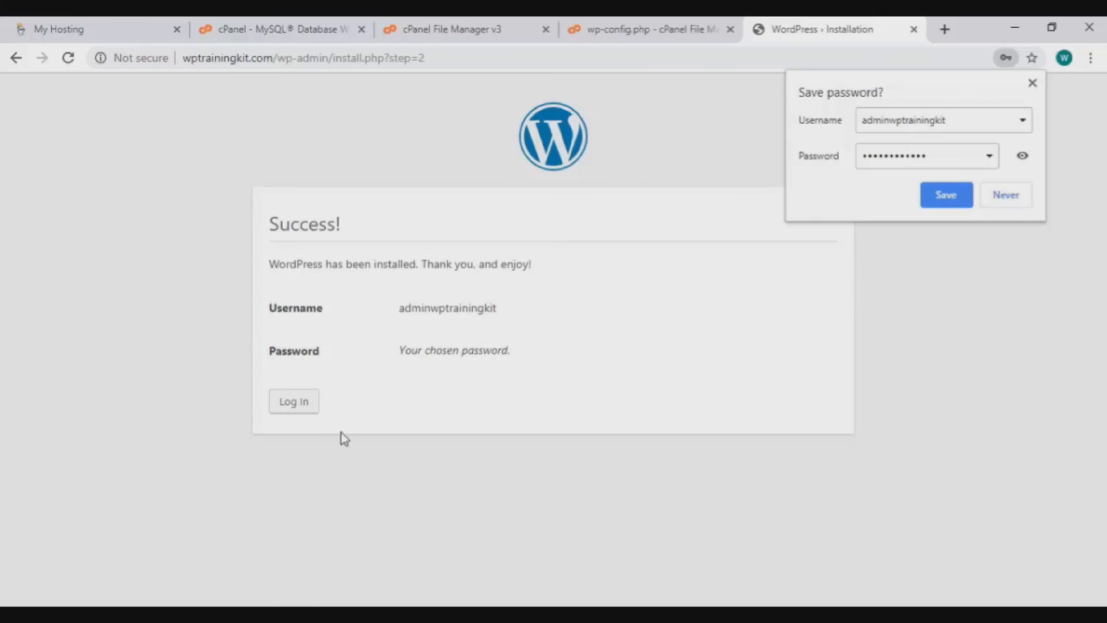
Log in as adminwptrainingkit with Remember Me ticked, declining Chrome's offer to save the password.
left_click(312, 405)
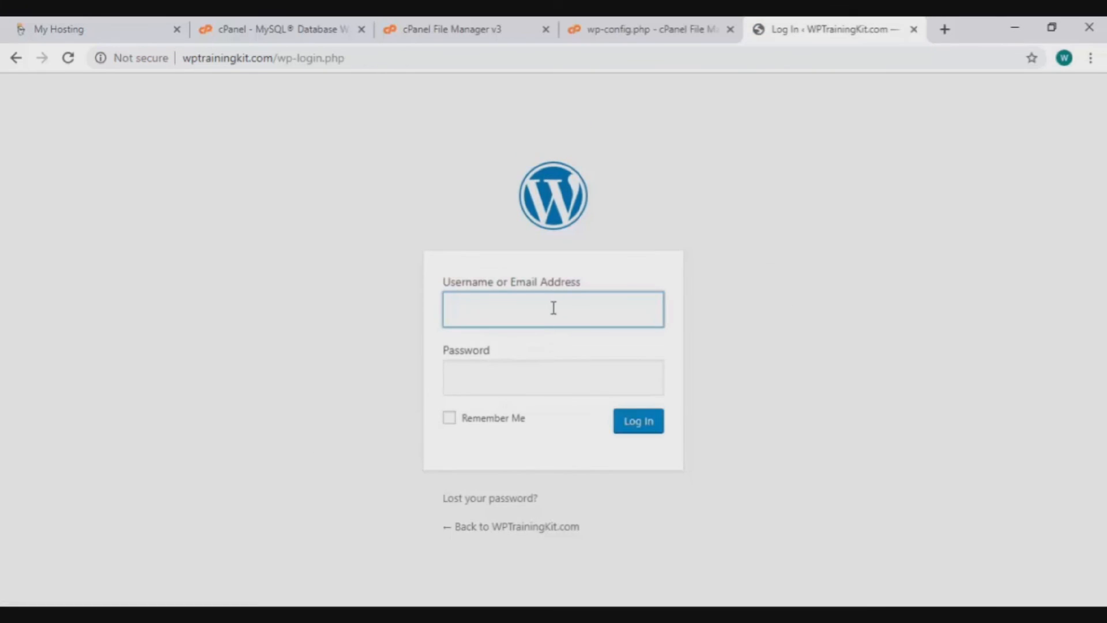
type("adminwptrainingkit")
key("Tab")
type("*********")
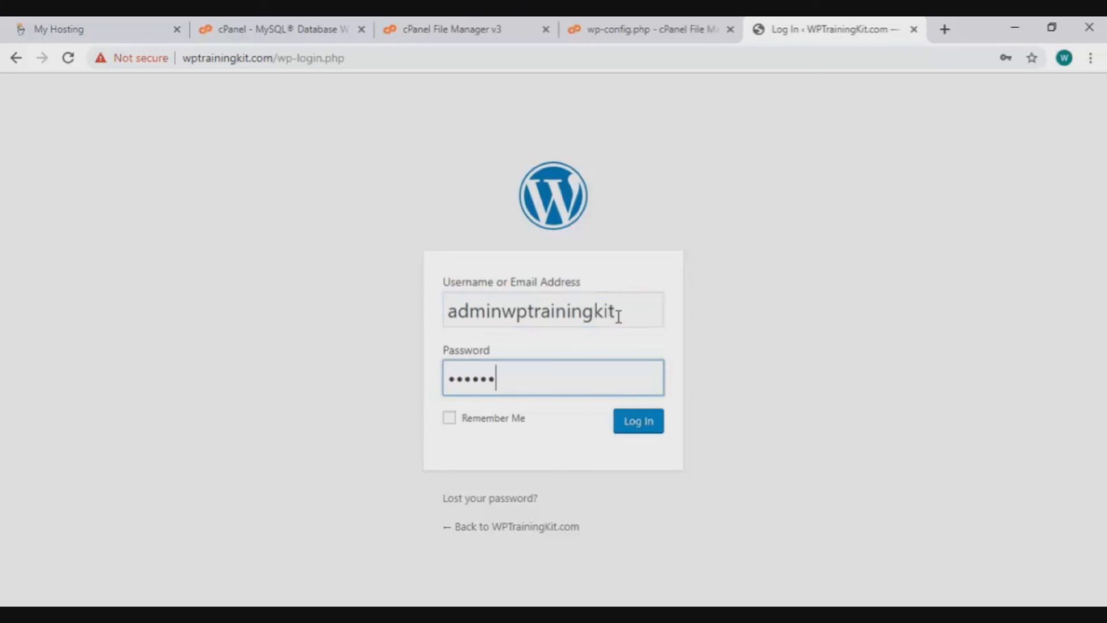
key("ctrl+a")
type("************")
left_click(511, 427)
left_click(658, 424)
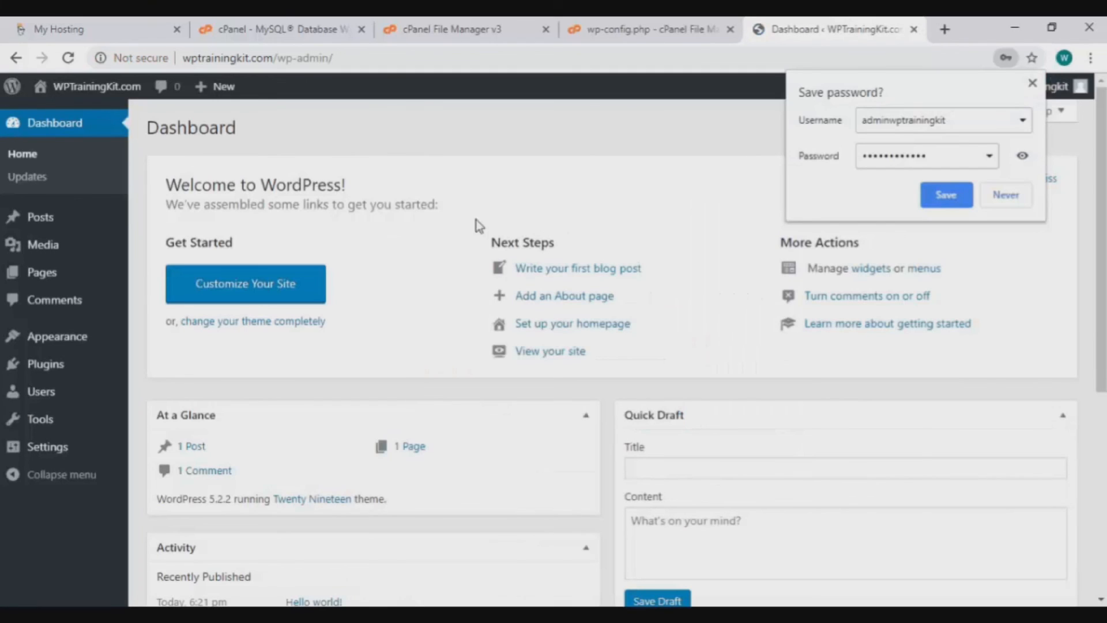
left_click(435, 283)
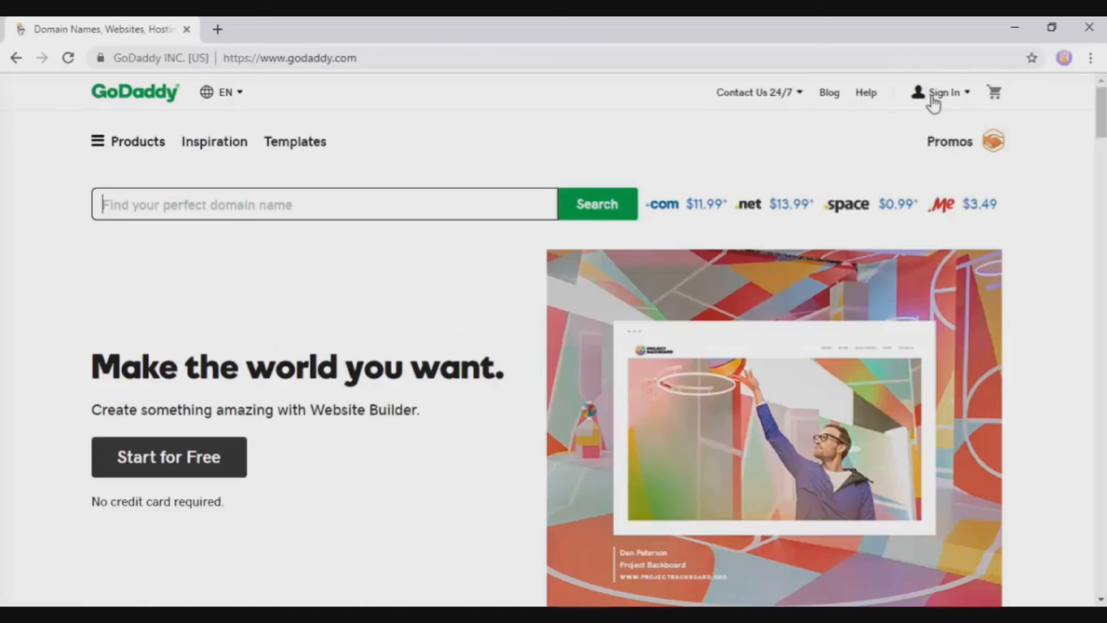
Sign in to GoDaddy with the account username and password, staying signed in.
left_click(931, 99)
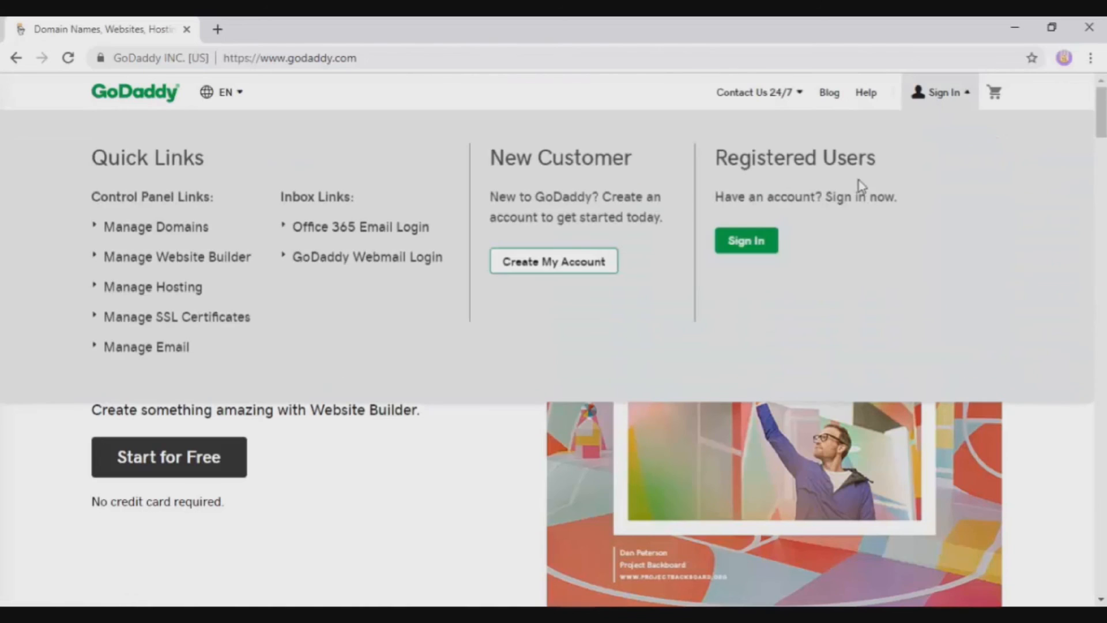
left_click(738, 247)
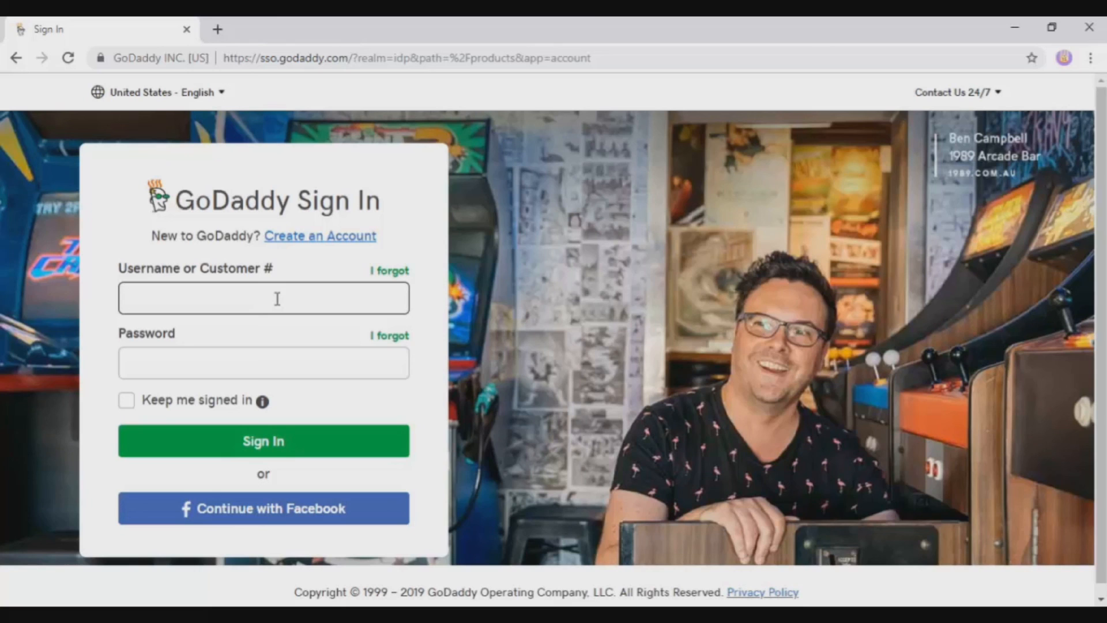
type("ningkit")
key("Tab")
type("•••••••••••••••••••")
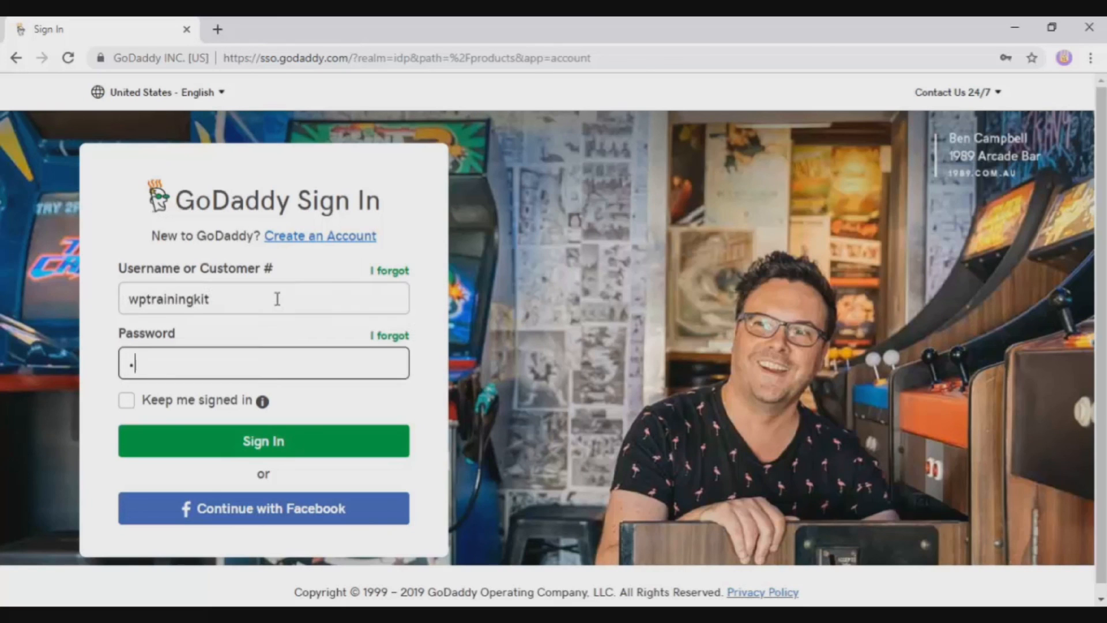
left_click(126, 400)
left_click(173, 448)
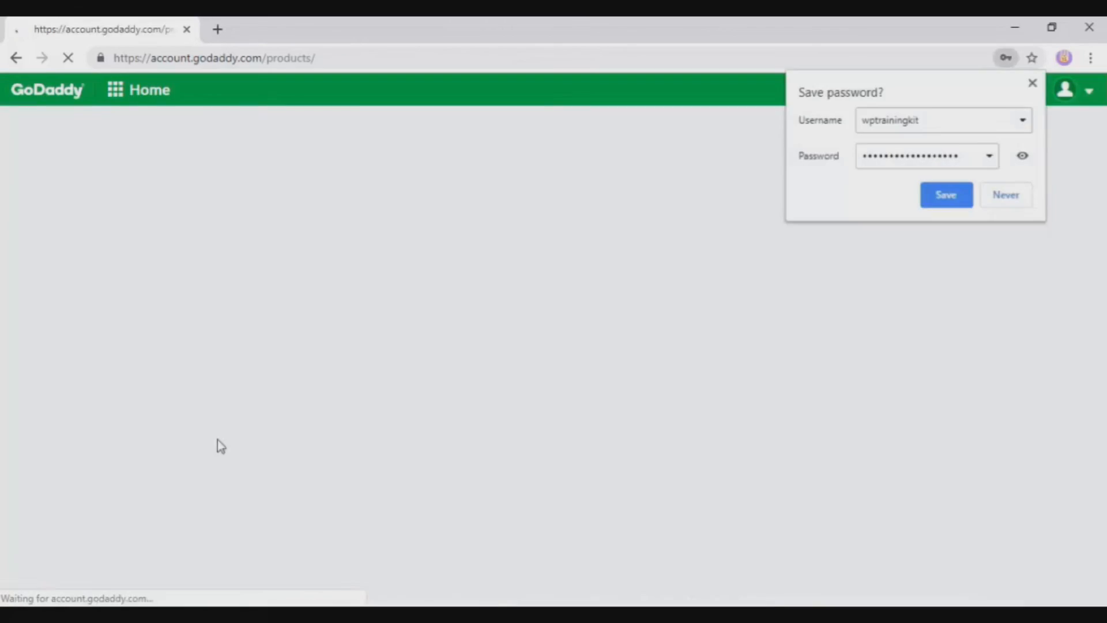
Manage the wptrainingkit.com domain, go to its hosting, and open the wptrainingkit.com account.
scroll(853, 439, "down", 3)
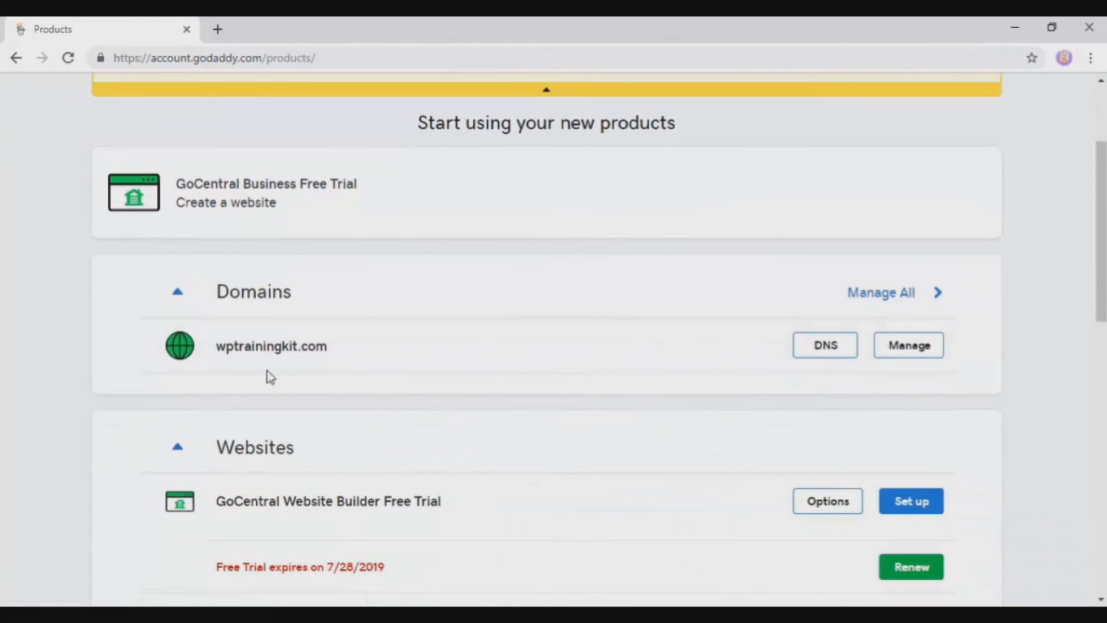
left_click(934, 350)
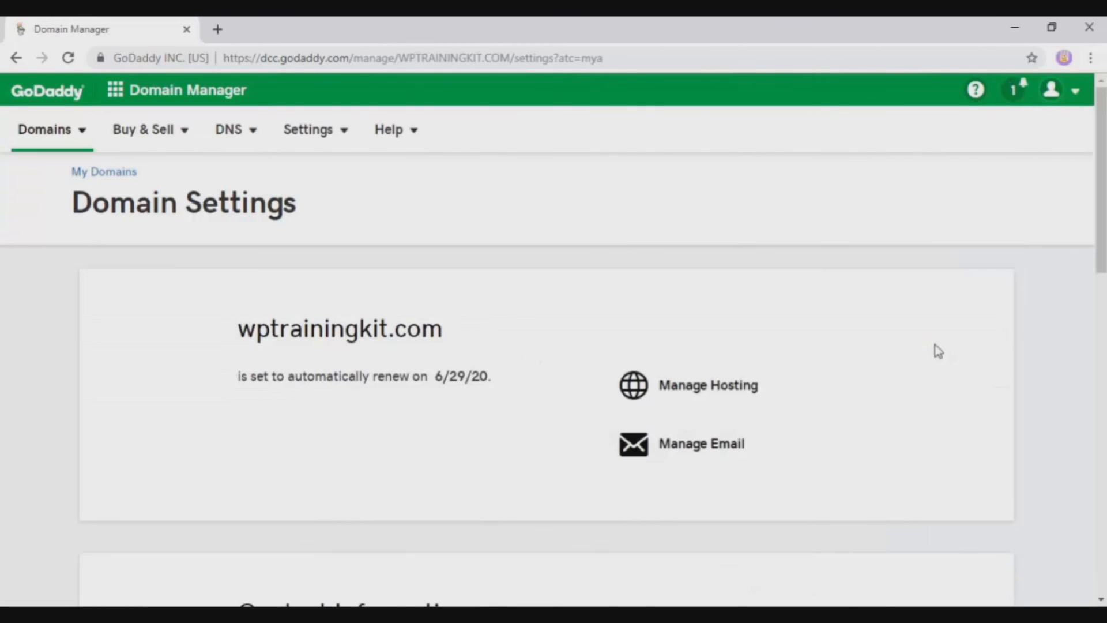
left_click(694, 390)
scroll(761, 297, "down", 2)
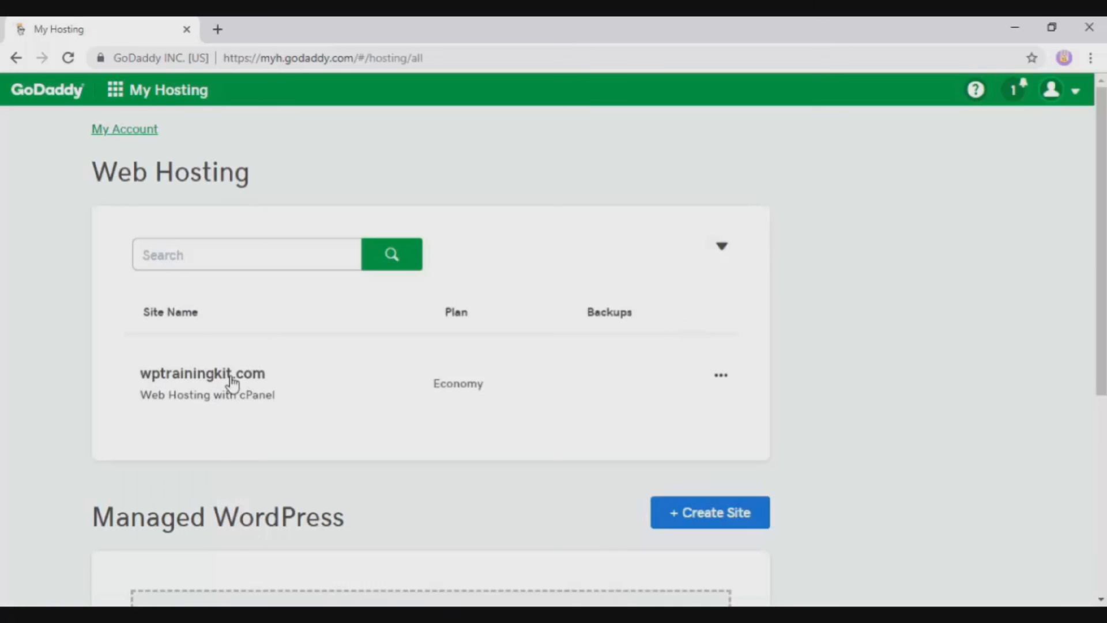
left_click(232, 382)
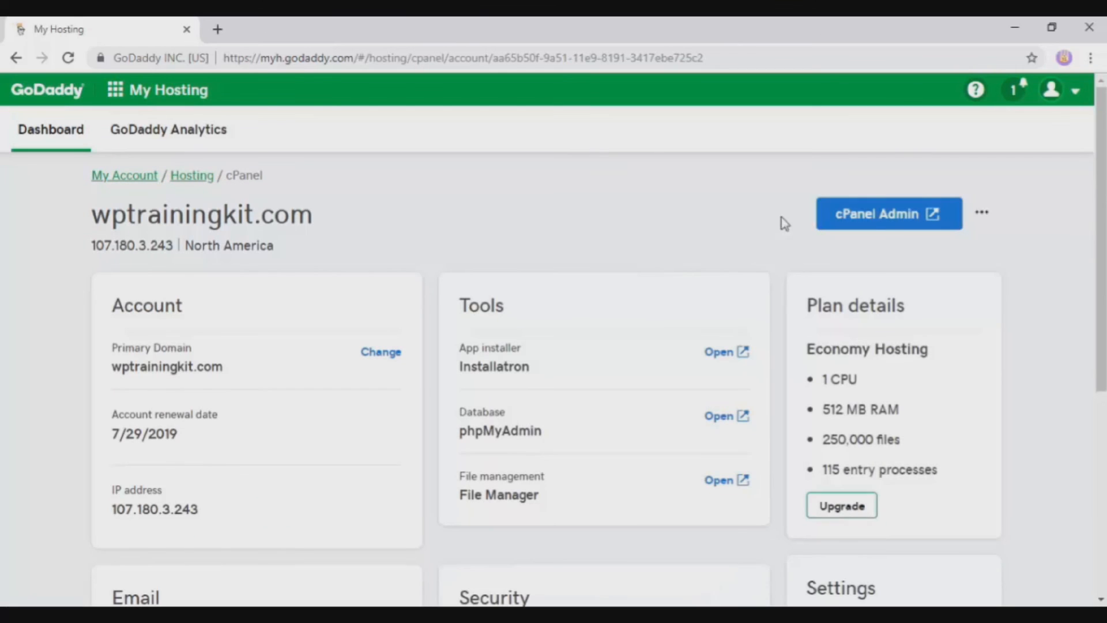
From cPanel Admin, open the WordPress app under Web Applications and start a new installation.
left_click(935, 217)
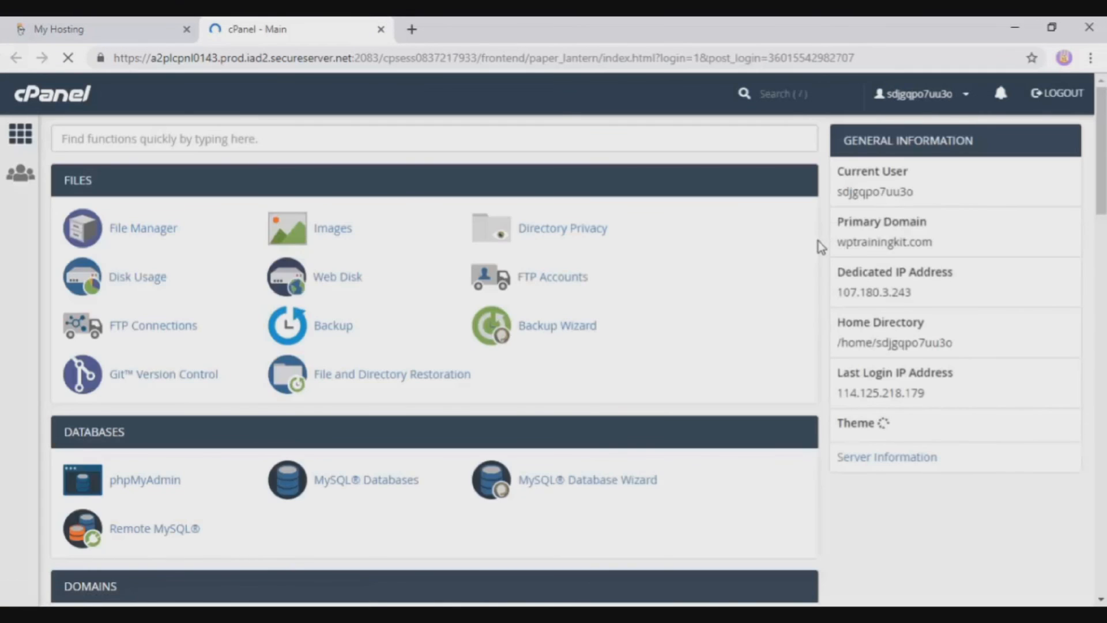
scroll(821, 247, "down", 10)
scroll(821, 246, "down", 13)
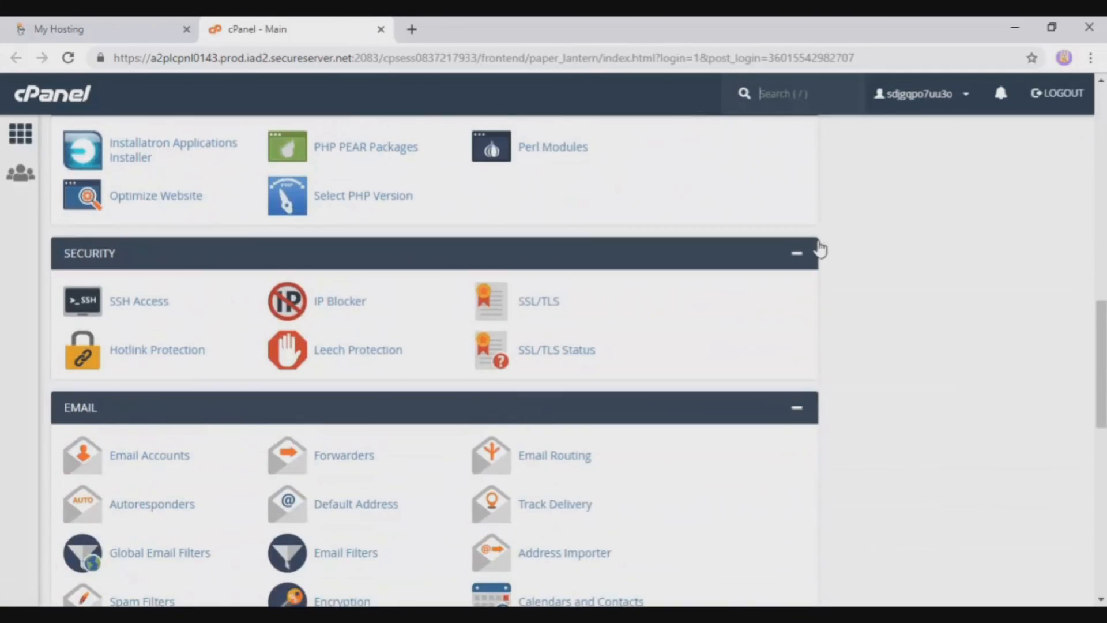
scroll(821, 247, "down", 4)
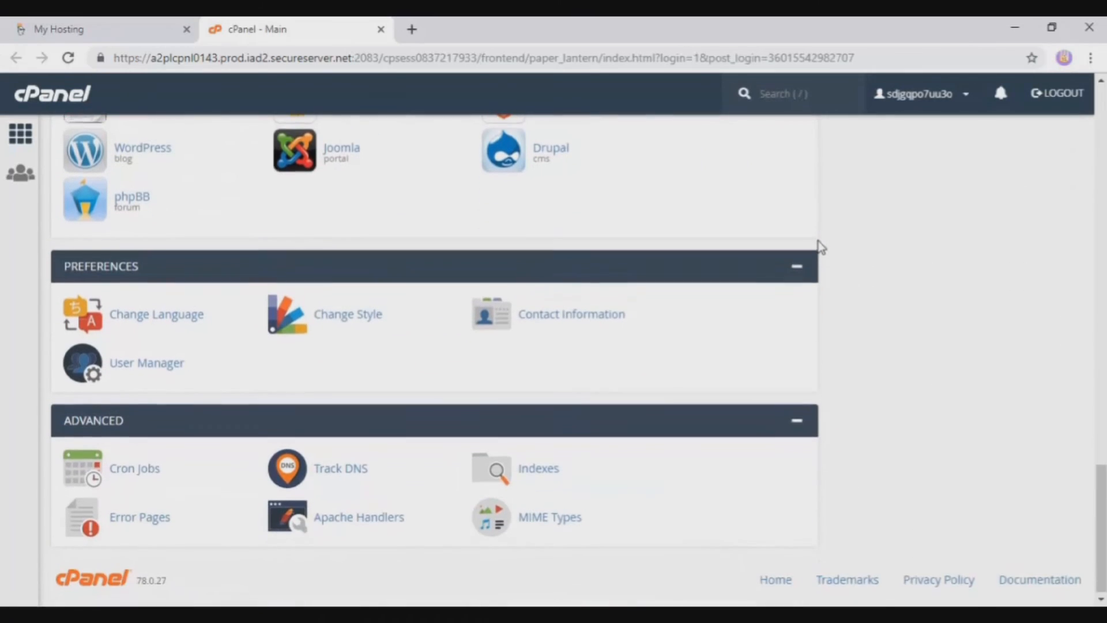
scroll(821, 247, "up", 4)
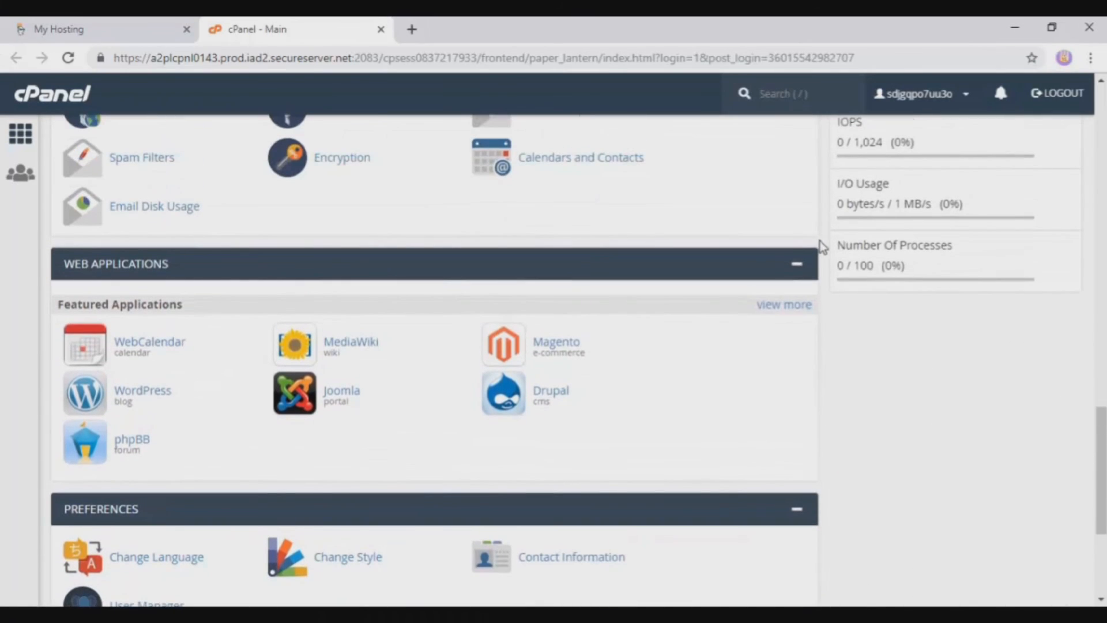
left_click(151, 397)
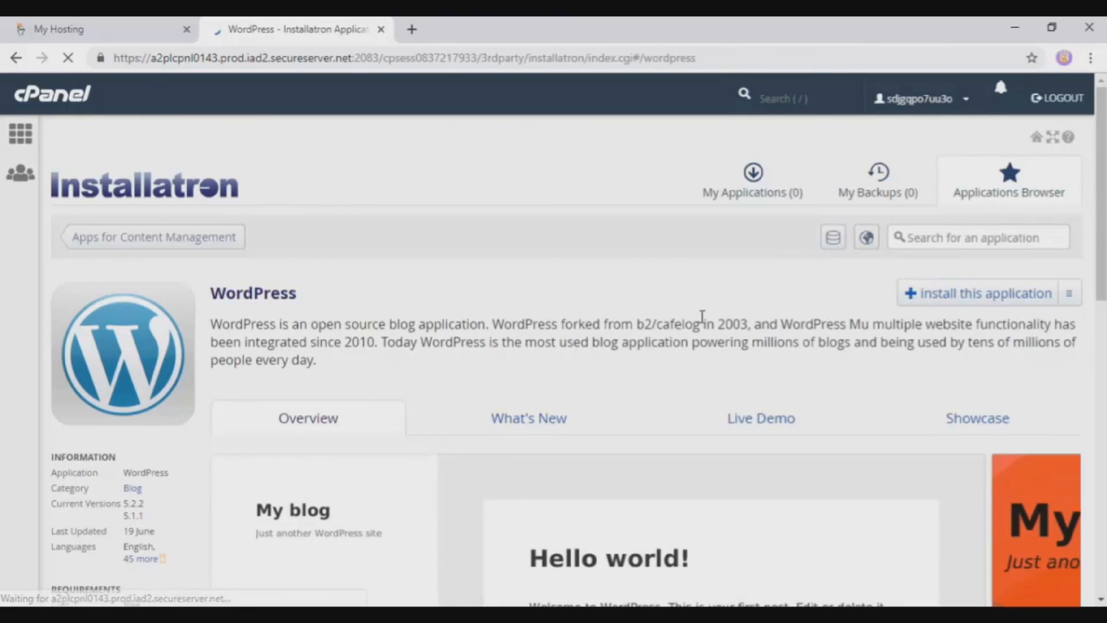
left_click(973, 300)
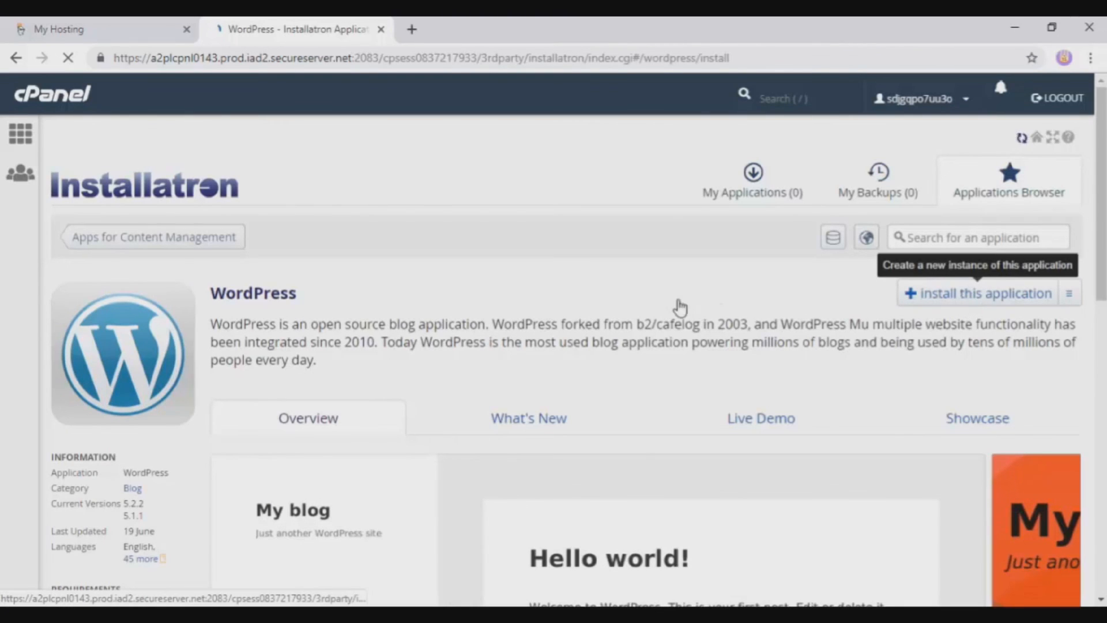
scroll(679, 305, "down", 3)
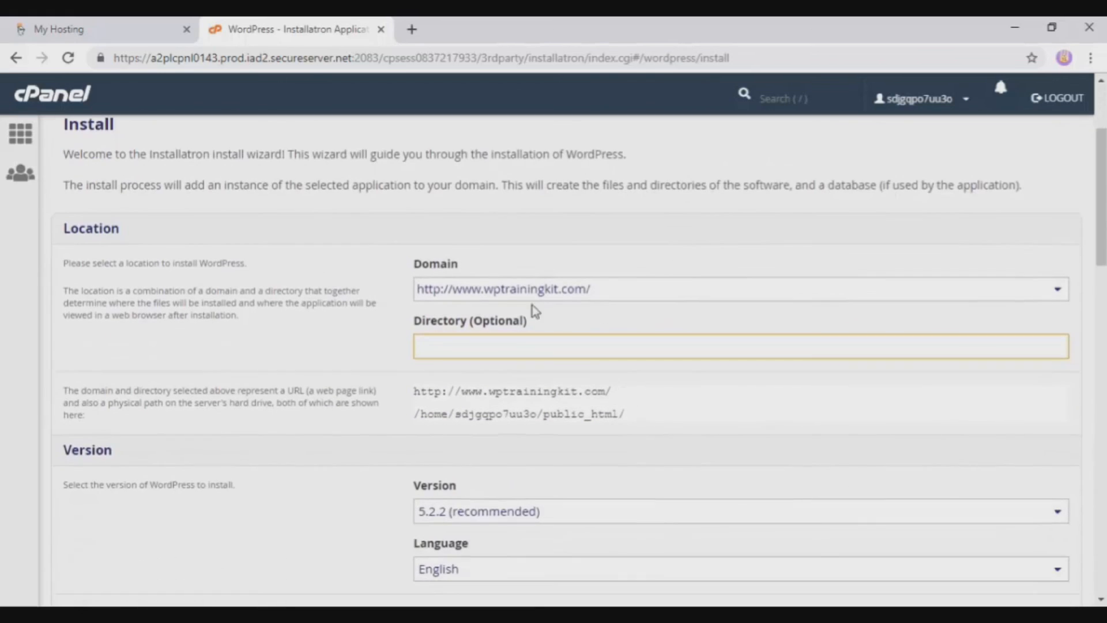
left_click(544, 296)
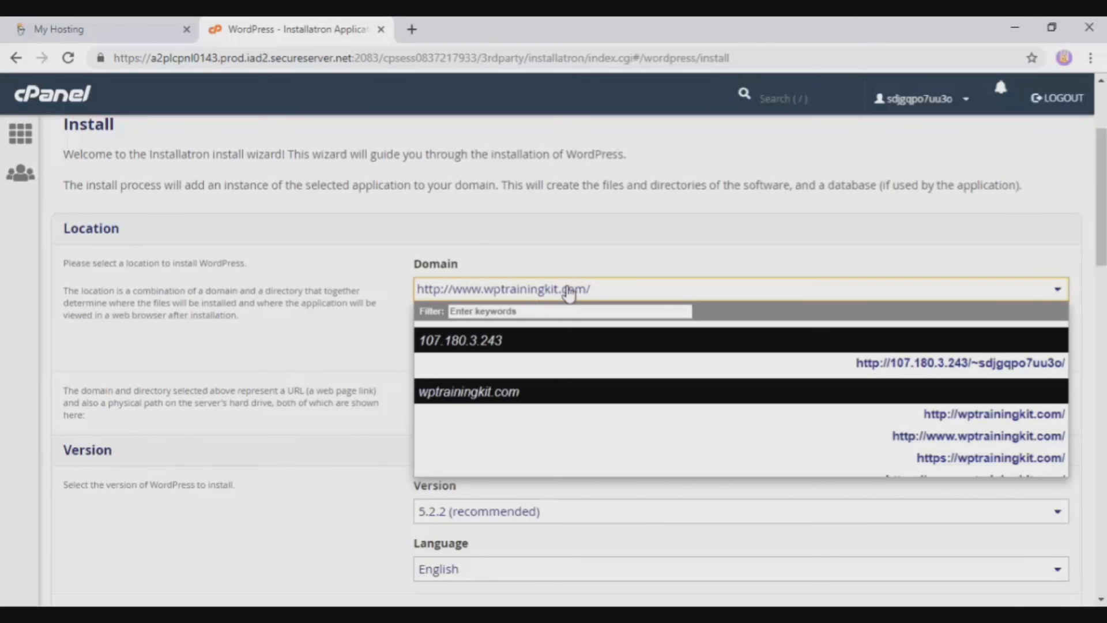
left_click(569, 292)
scroll(421, 320, "down", 4)
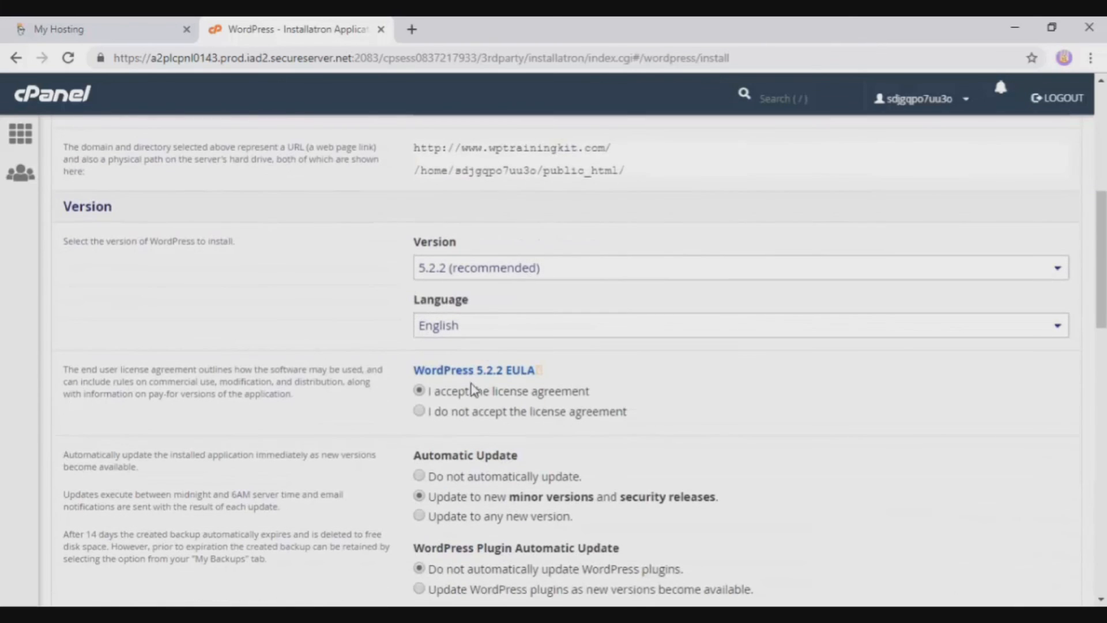
scroll(472, 390, "down", 7)
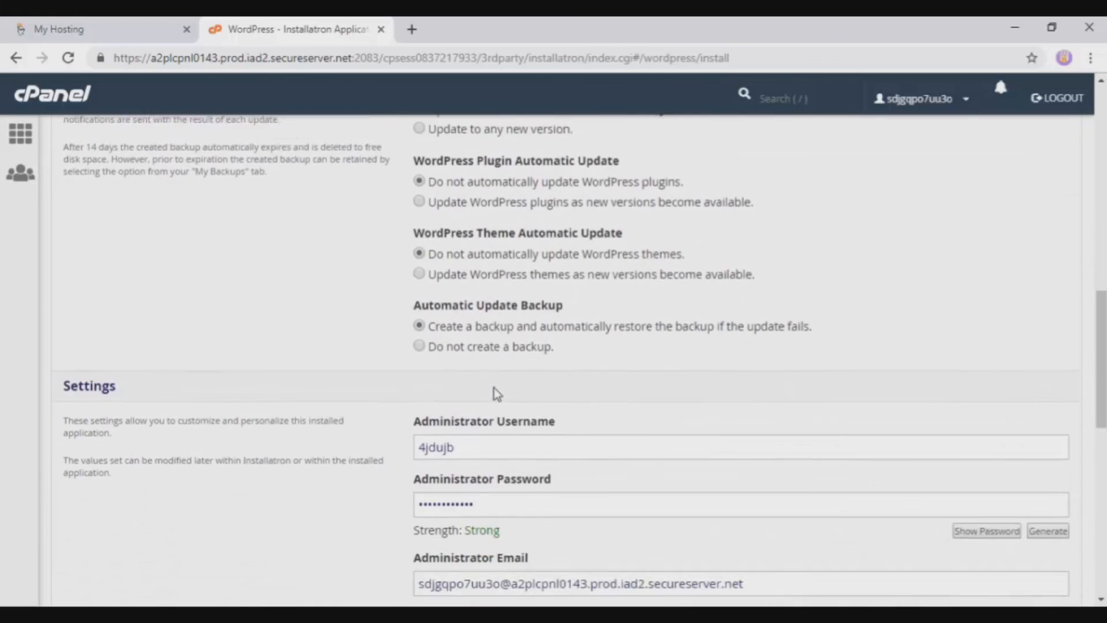
scroll(495, 384, "down", 2)
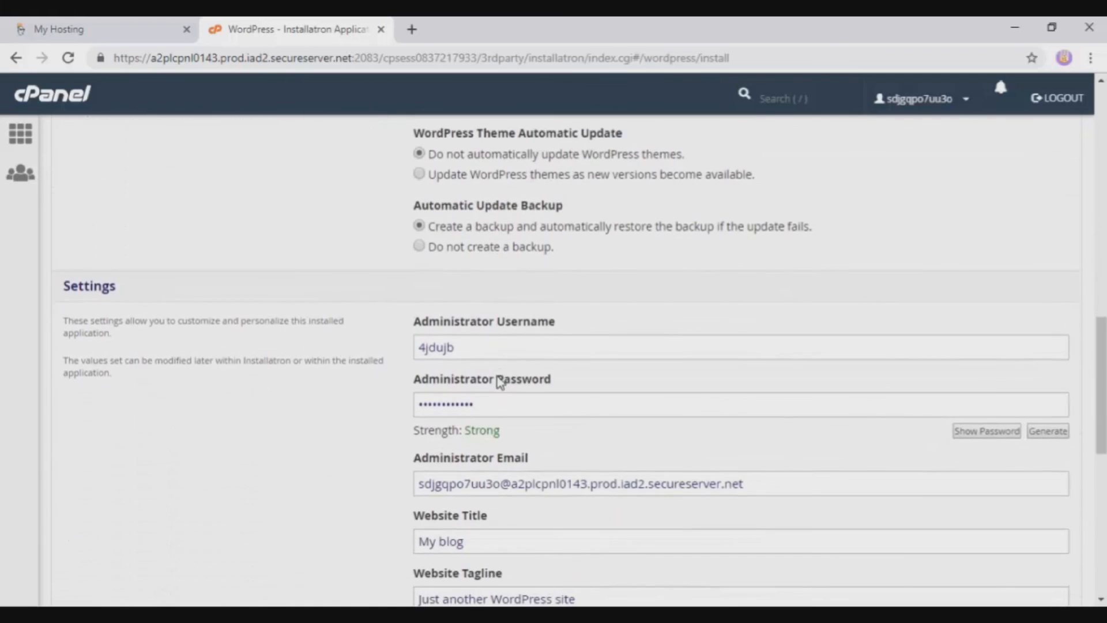
double_click(483, 349)
type("wptrainingkit")
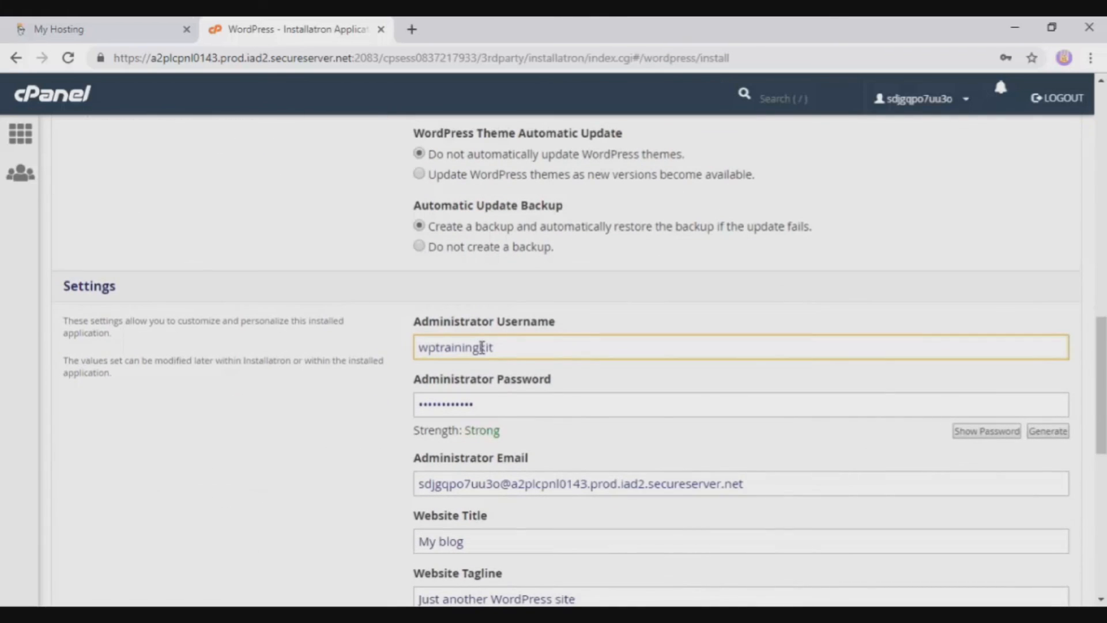
double_click(496, 395)
type("•••••••••")
scroll(492, 400, "down", 3)
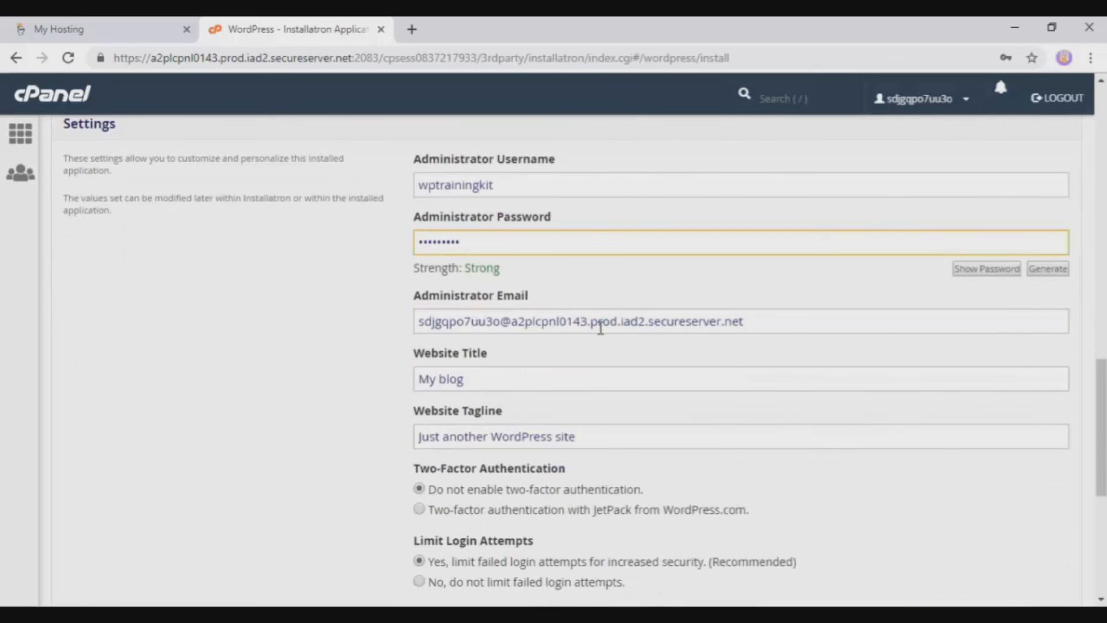
left_click(772, 322)
key("ctrl+a")
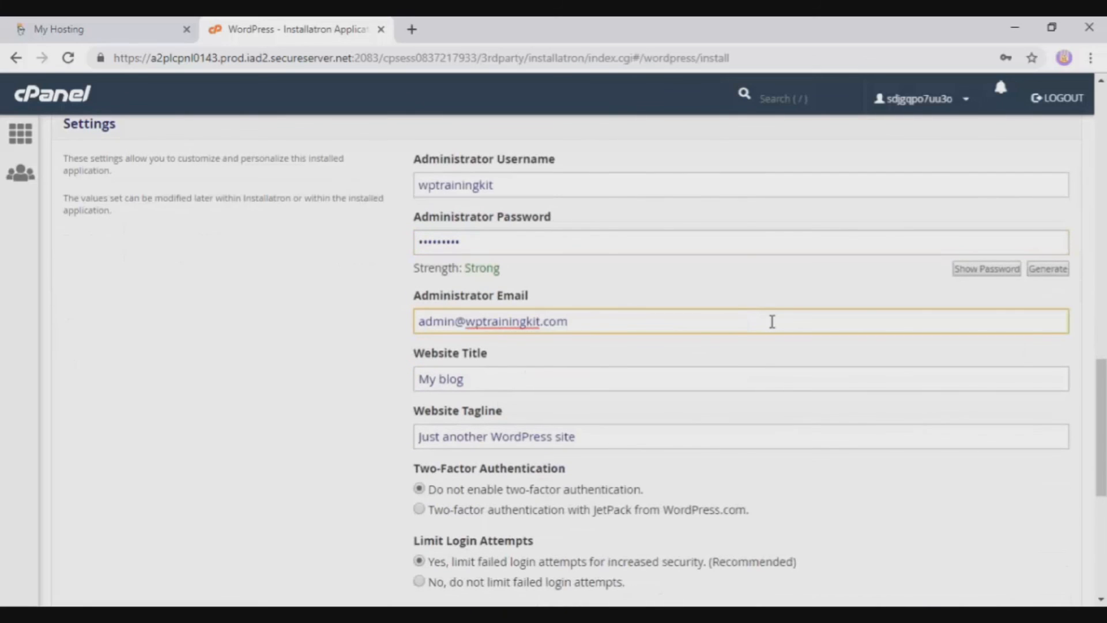
Set title 'WP Training Kit' and tagline 'Complete Wordpress Training', then submit the install.
triple_click(547, 379)
type("WP Training Kit")
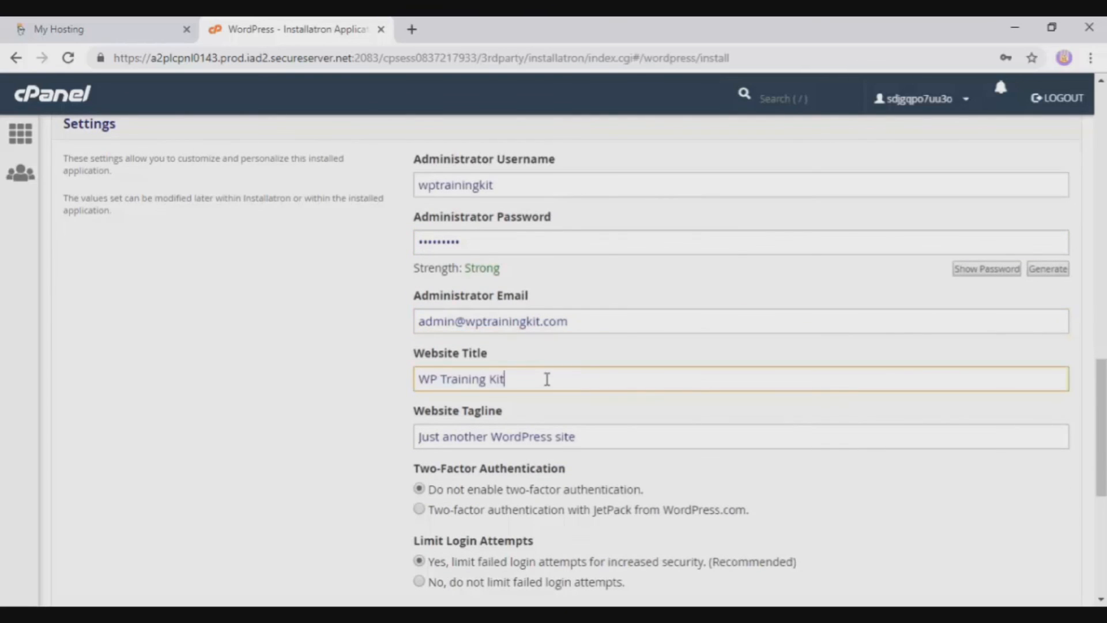
triple_click(648, 433)
type("Wordpress Training")
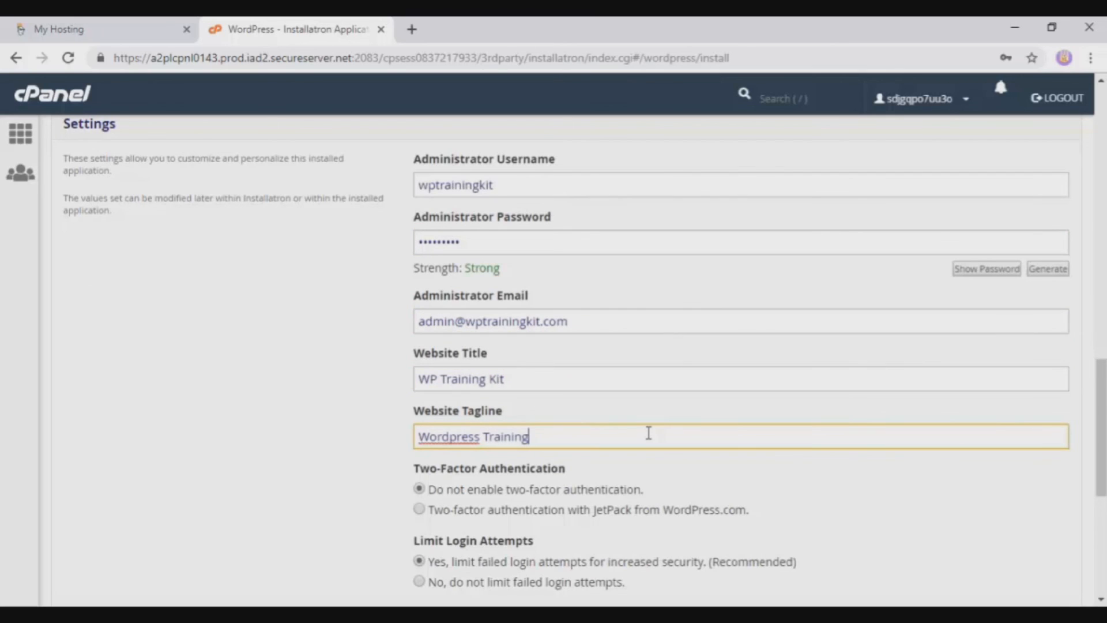
key("Home")
type("Complete")
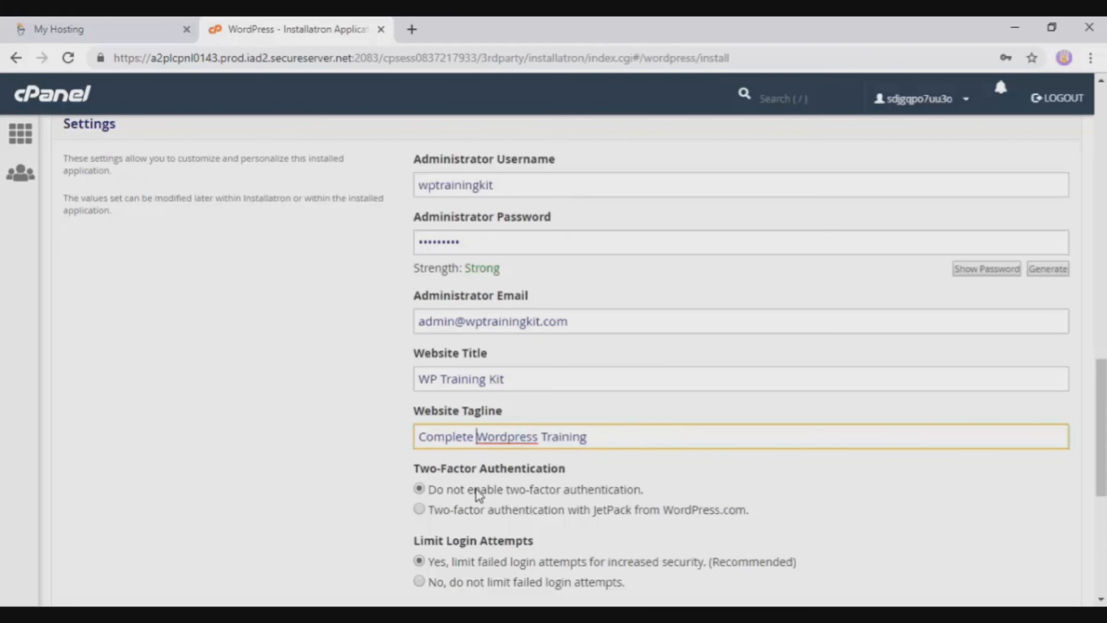
scroll(478, 490, "down", 2)
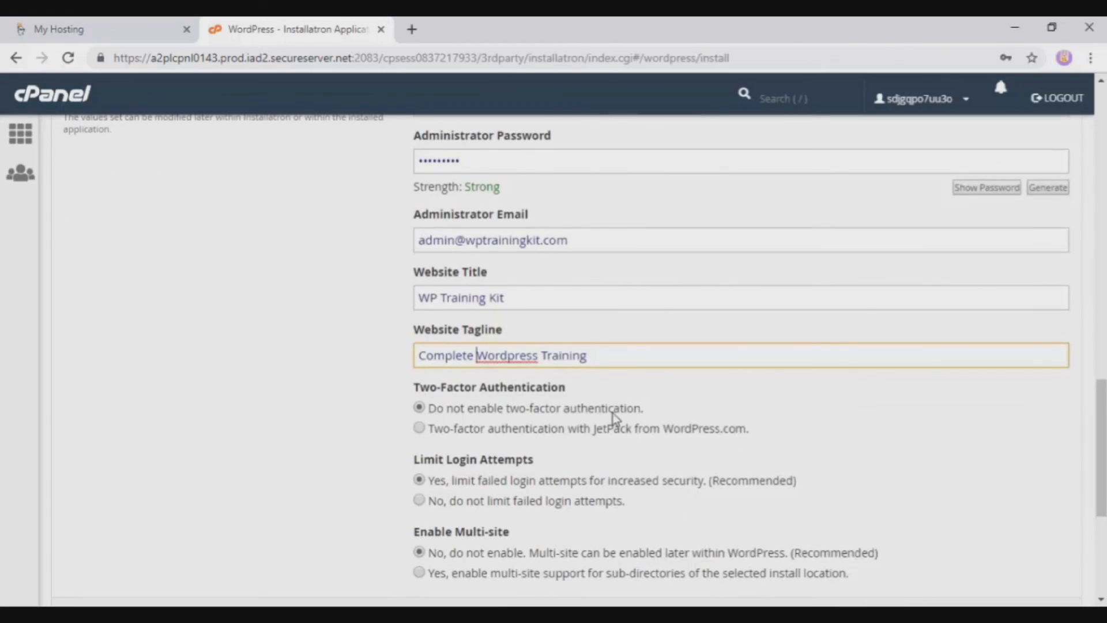
scroll(557, 436, "down", 3)
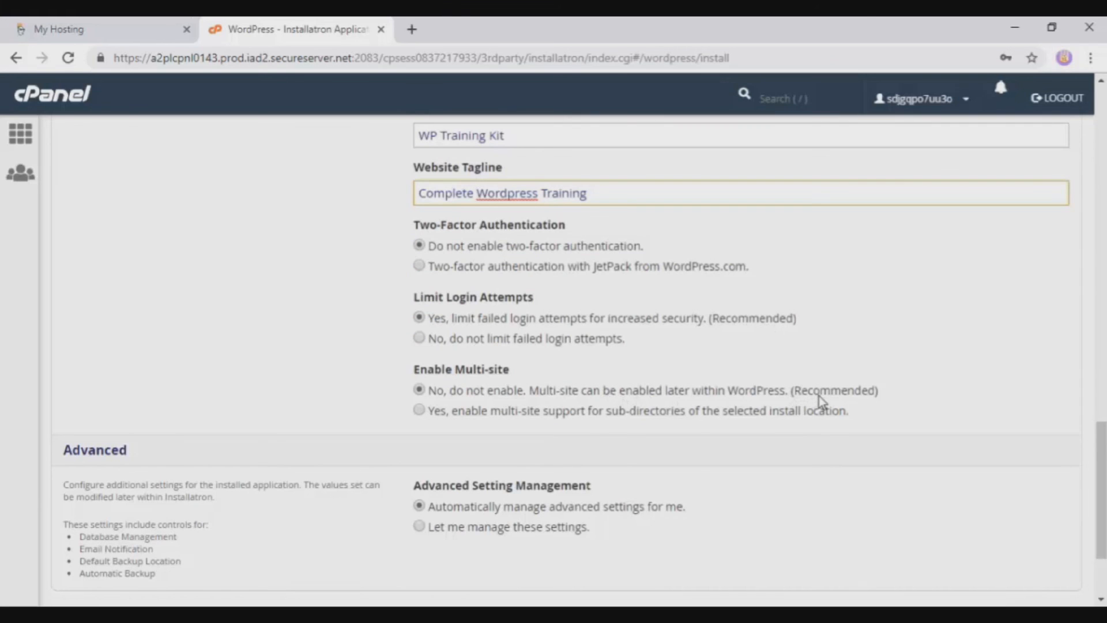
scroll(807, 400, "down", 2)
scroll(757, 419, "down", 1)
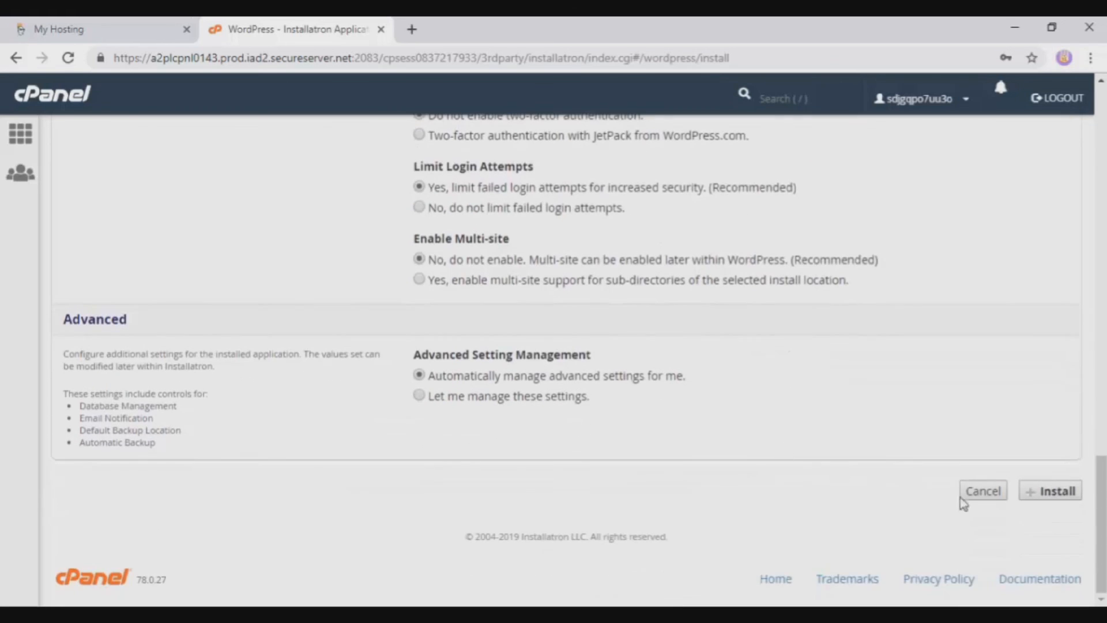
left_click(1056, 491)
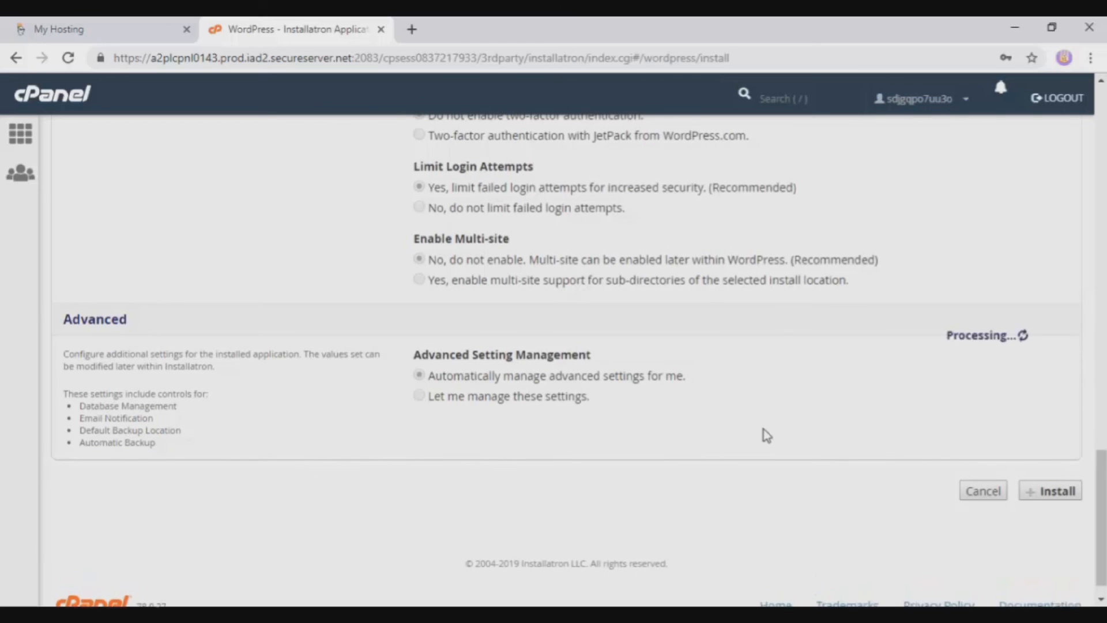